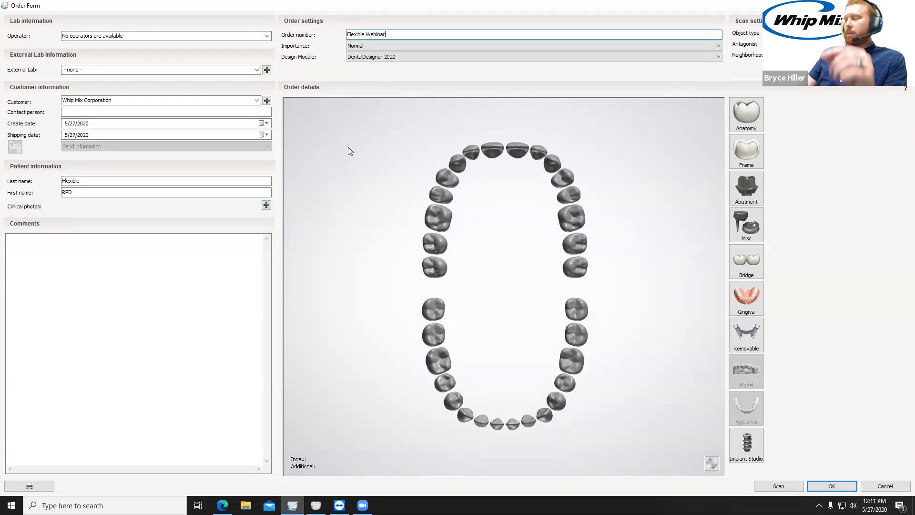
Step: Add a removable RPD frame to the upper jaw, starting from upper right first molar 3
{"action": "left_click", "coordinate": [439, 215]}
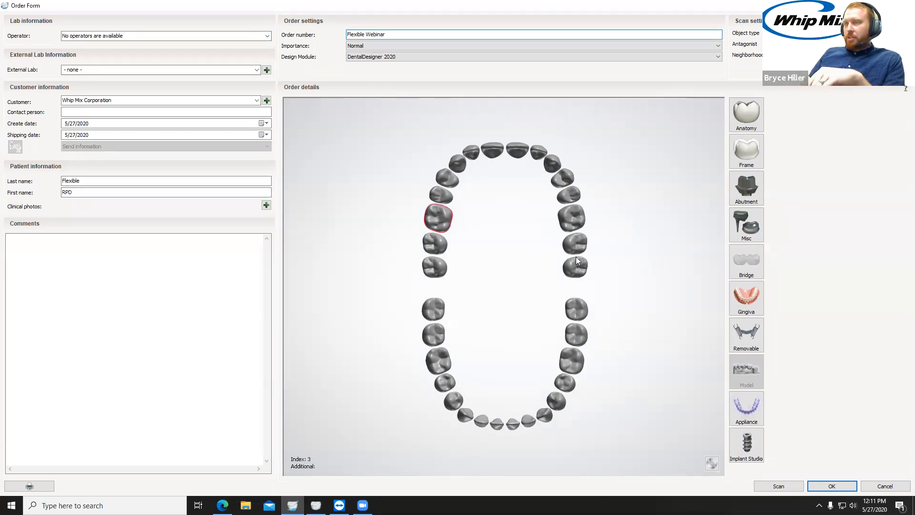
{"action": "left_click", "coordinate": [745, 334]}
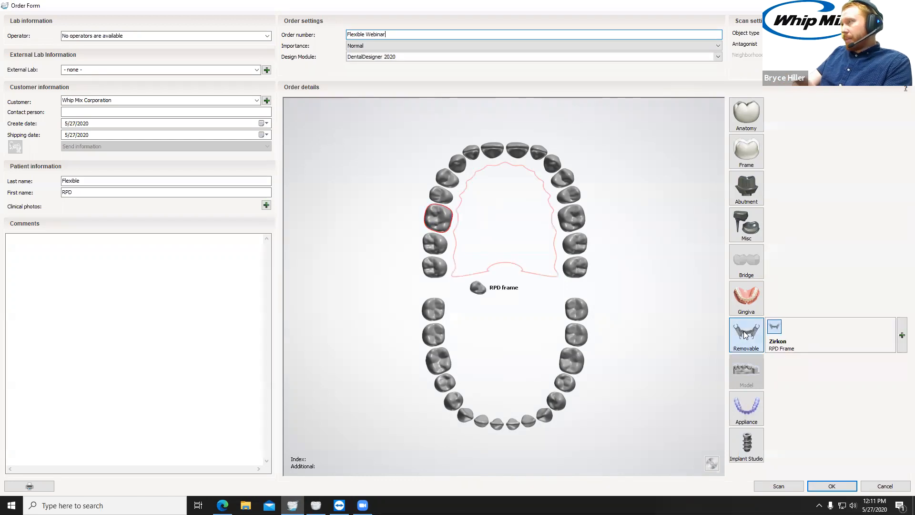
{"action": "left_click", "coordinate": [391, 225]}
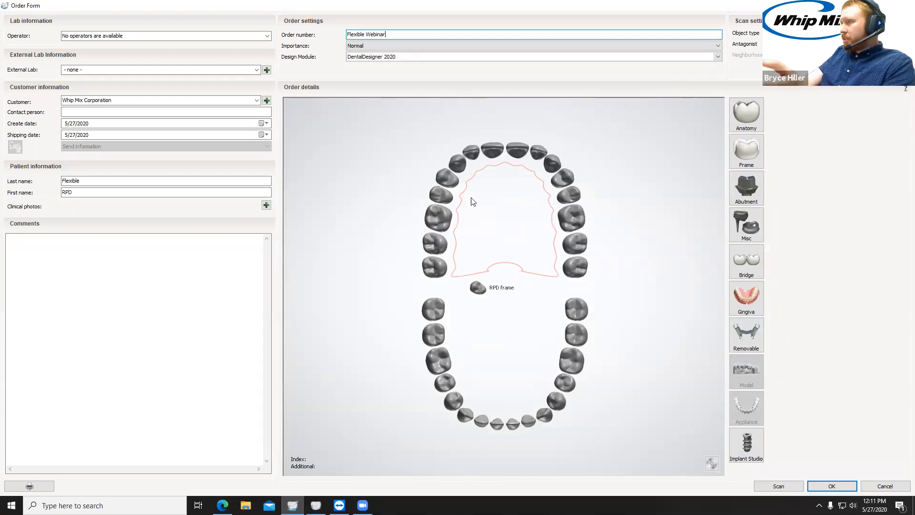
Step: Set the upper RPD frame's material to Model Material
{"action": "left_click", "coordinate": [434, 218]}
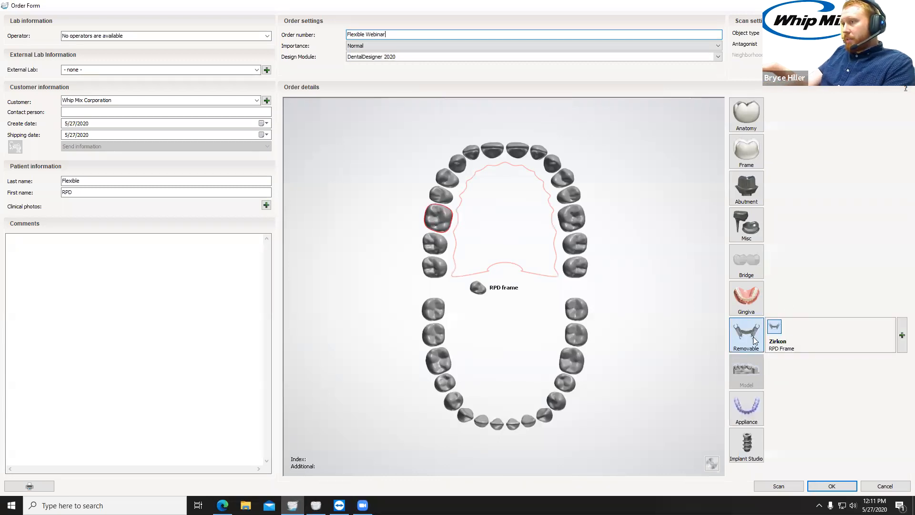
{"action": "left_click", "coordinate": [902, 342]}
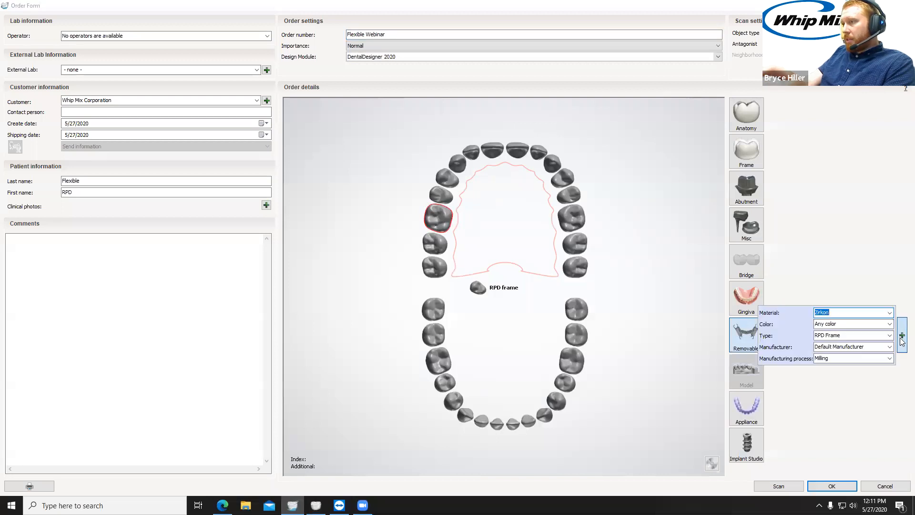
{"action": "left_click", "coordinate": [889, 314]}
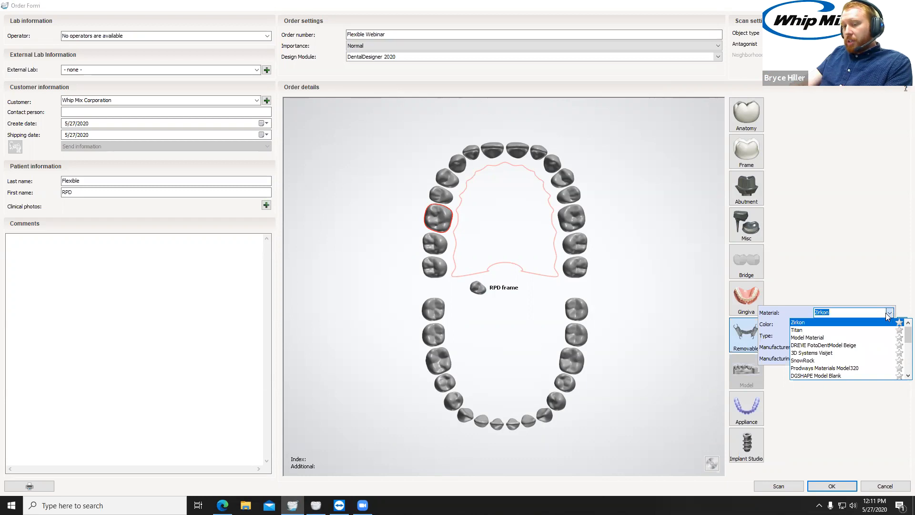
{"action": "left_click", "coordinate": [834, 337]}
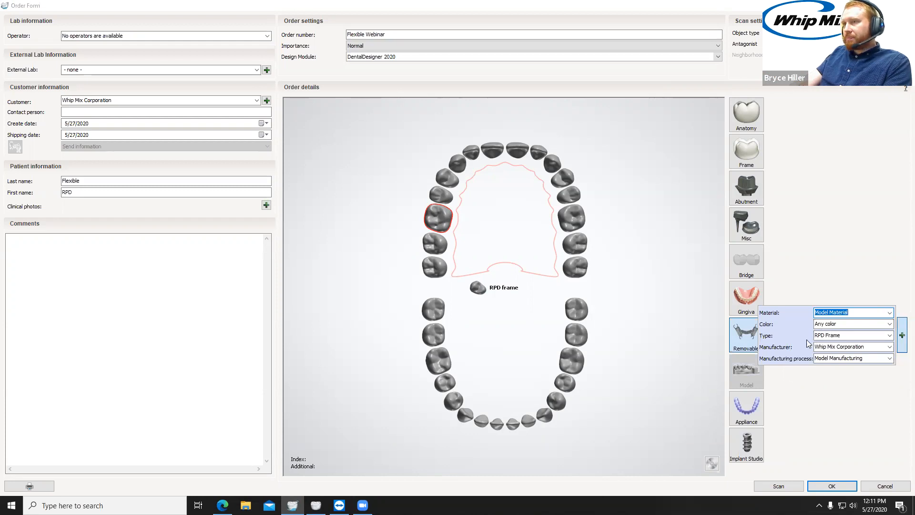
{"action": "left_click", "coordinate": [646, 350]}
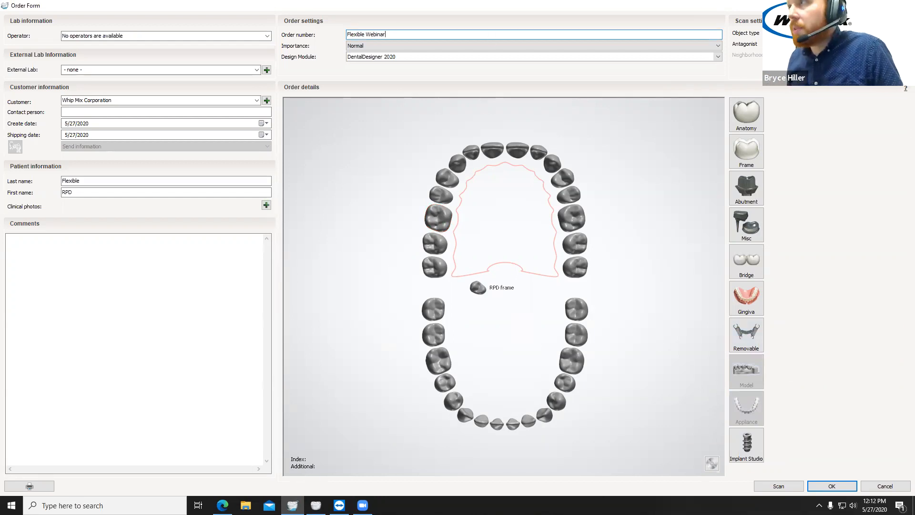
{"action": "left_click", "coordinate": [882, 5]}
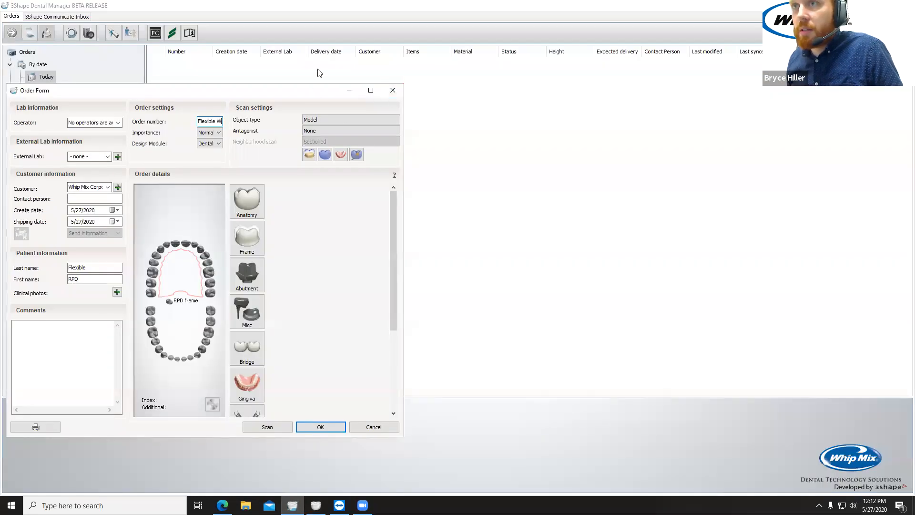
{"action": "left_click", "coordinate": [246, 505]}
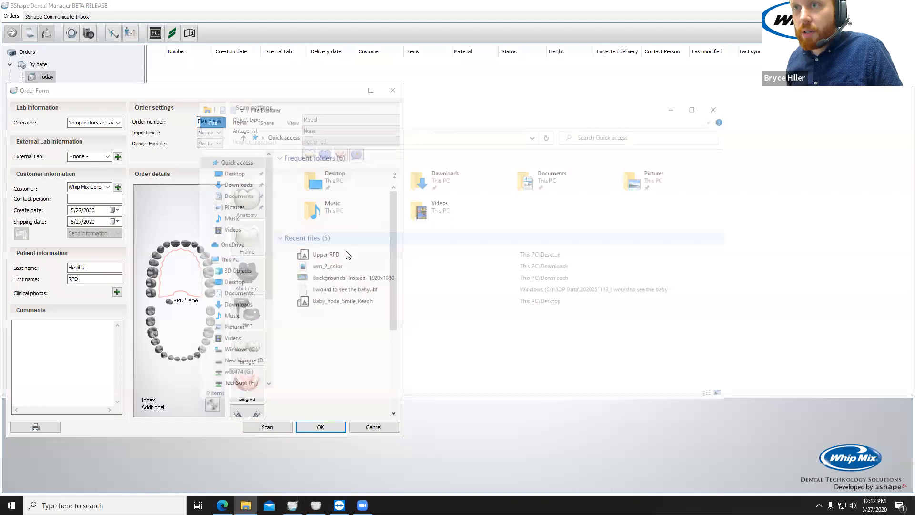
{"action": "left_click", "coordinate": [335, 258]}
{"action": "double_click", "coordinate": [335, 258]}
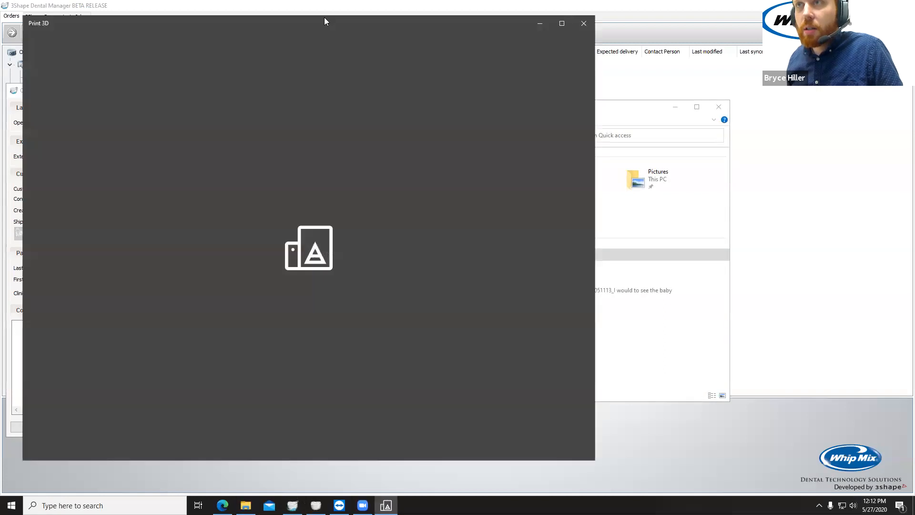
{"action": "left_click", "coordinate": [583, 24]}
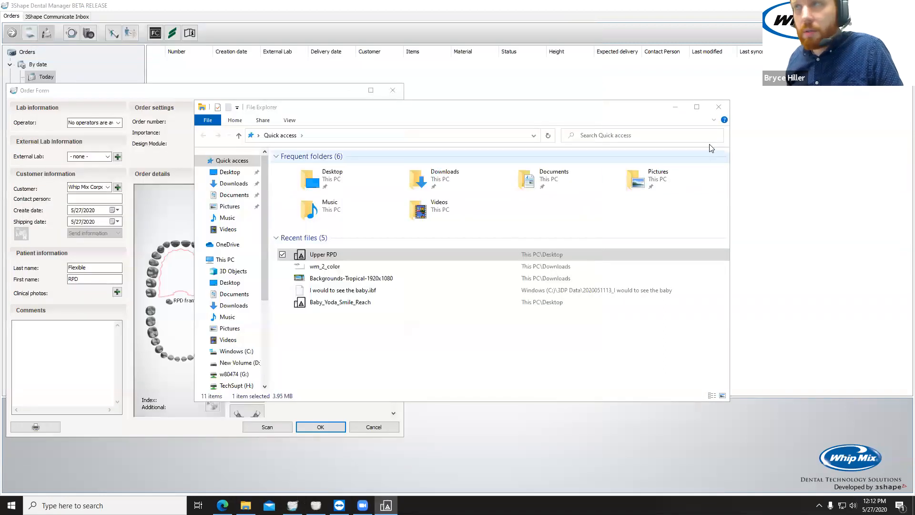
{"action": "left_click", "coordinate": [718, 107]}
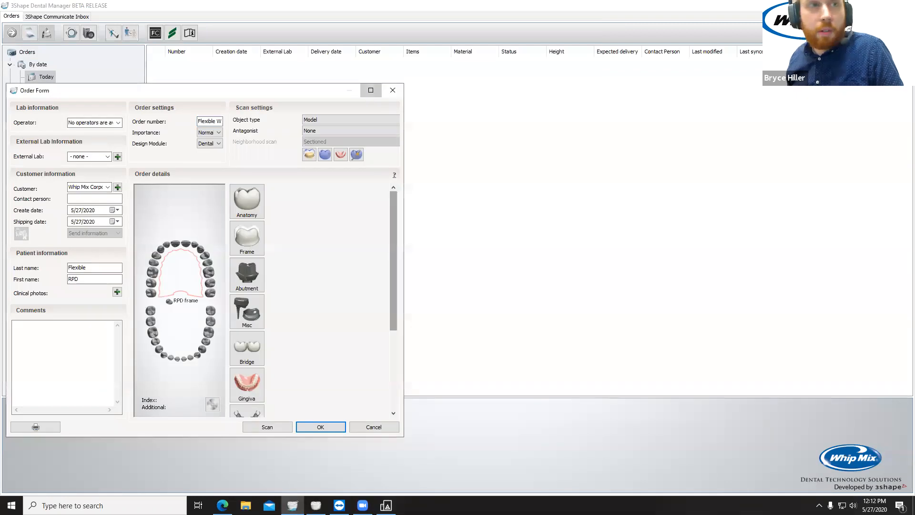
{"action": "left_click", "coordinate": [371, 90]}
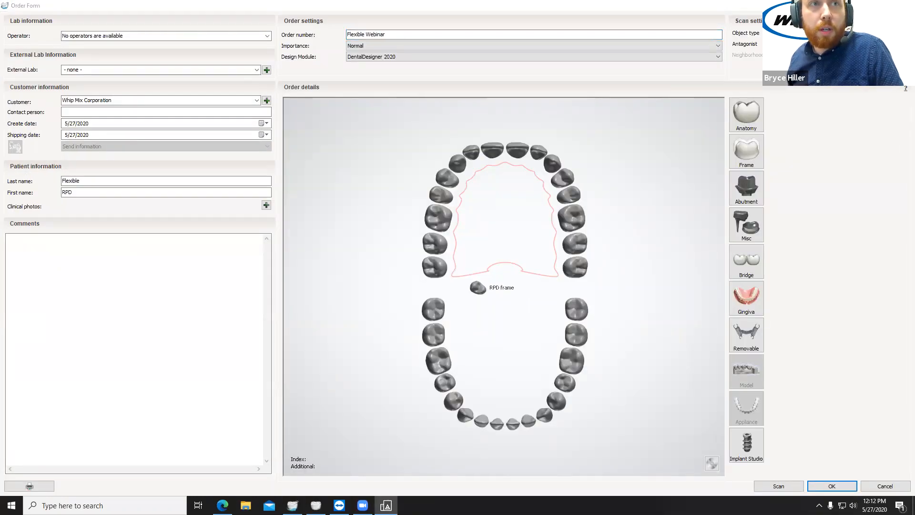
Step: Assign the Artificial Tooth anatomy type to upper teeth 2, 3, 5, 14 and 15
{"action": "left_click", "coordinate": [451, 186]}
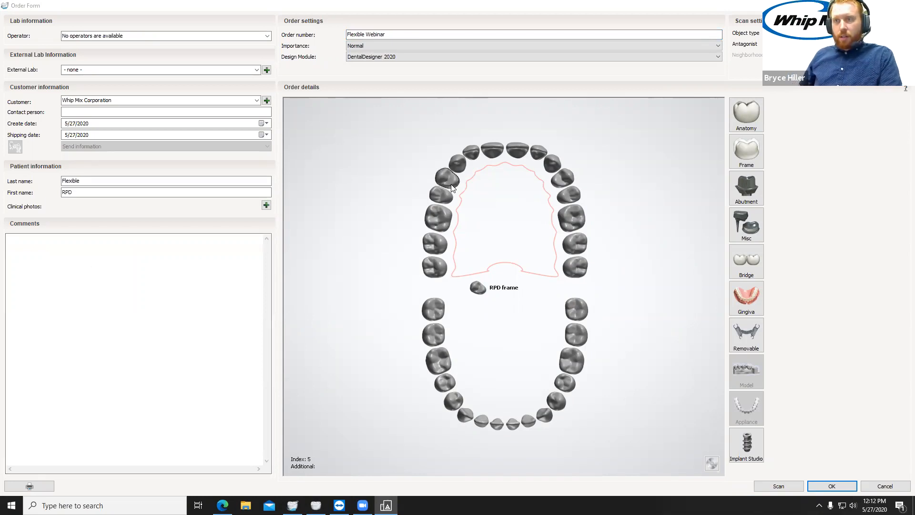
{"action": "left_click", "coordinate": [442, 217]}
{"action": "left_click", "coordinate": [443, 244]}
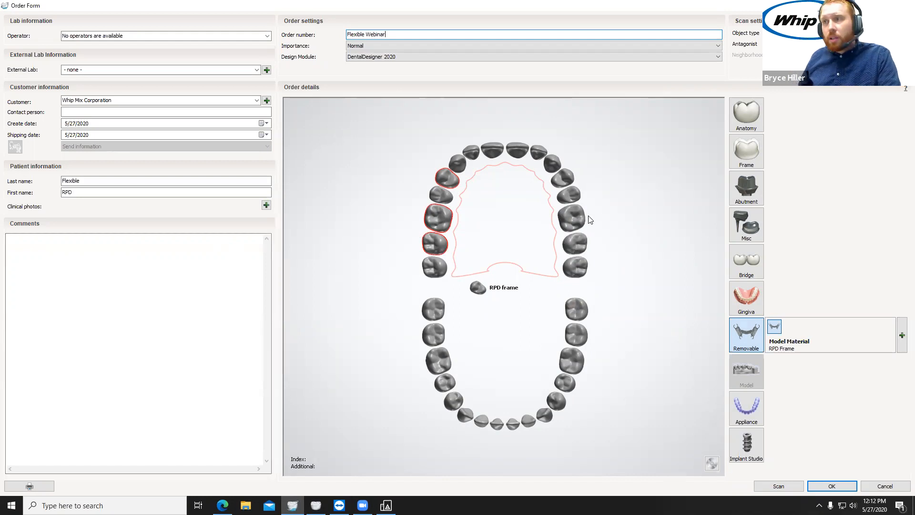
{"action": "left_click_drag", "start_coordinate": [580, 220], "coordinate": [578, 247]}
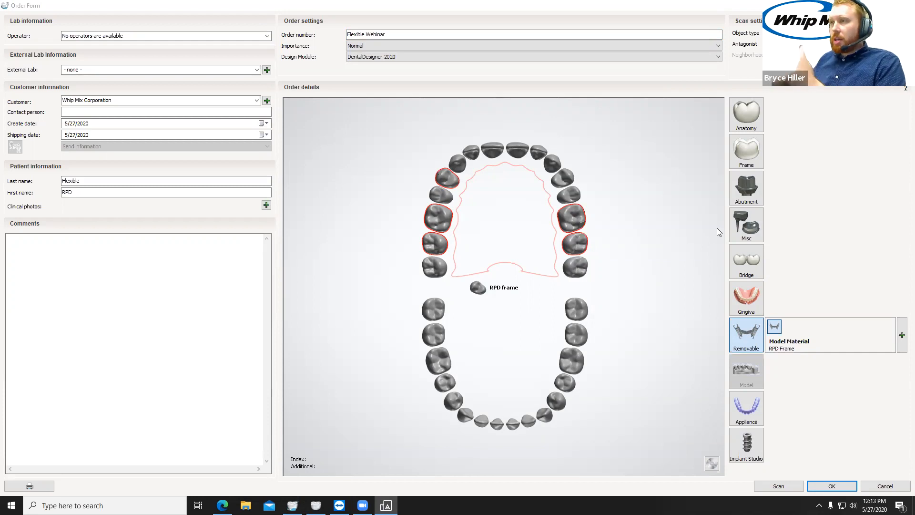
{"action": "left_click", "coordinate": [750, 115]}
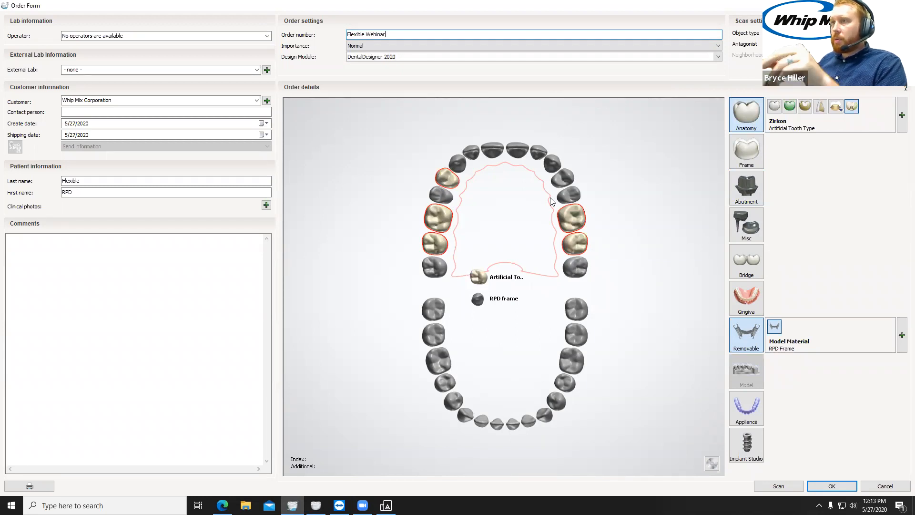
Step: Set the material of the selected artificial teeth to Model Material
{"action": "left_click", "coordinate": [858, 111]}
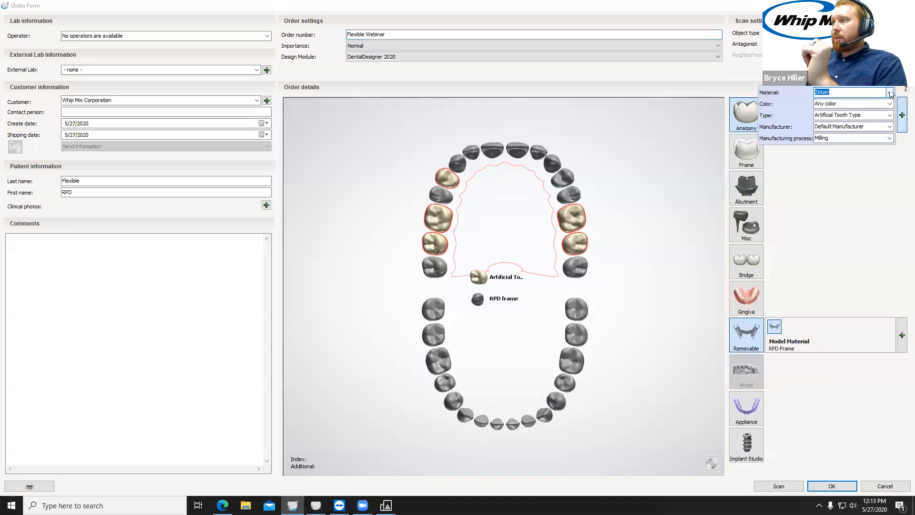
{"action": "left_click", "coordinate": [844, 93]}
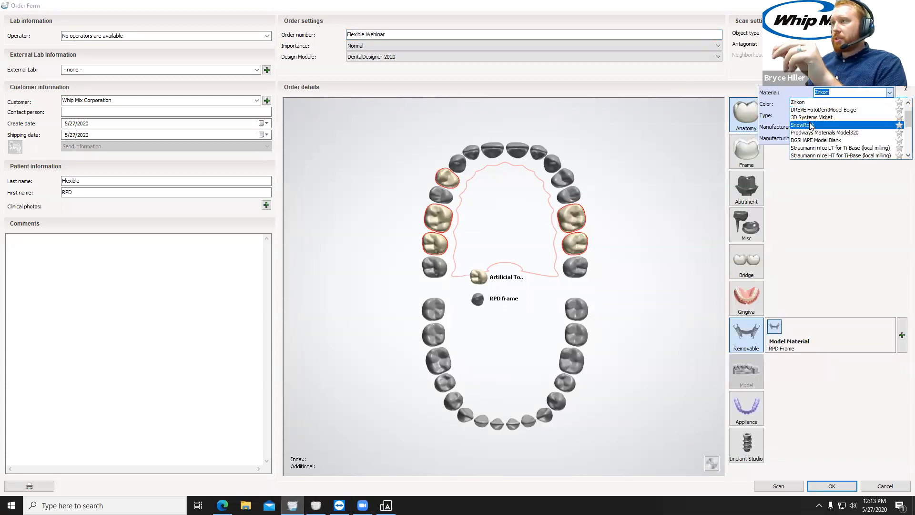
{"action": "scroll", "coordinate": [821, 134], "scroll_direction": "down", "scroll_amount": 5}
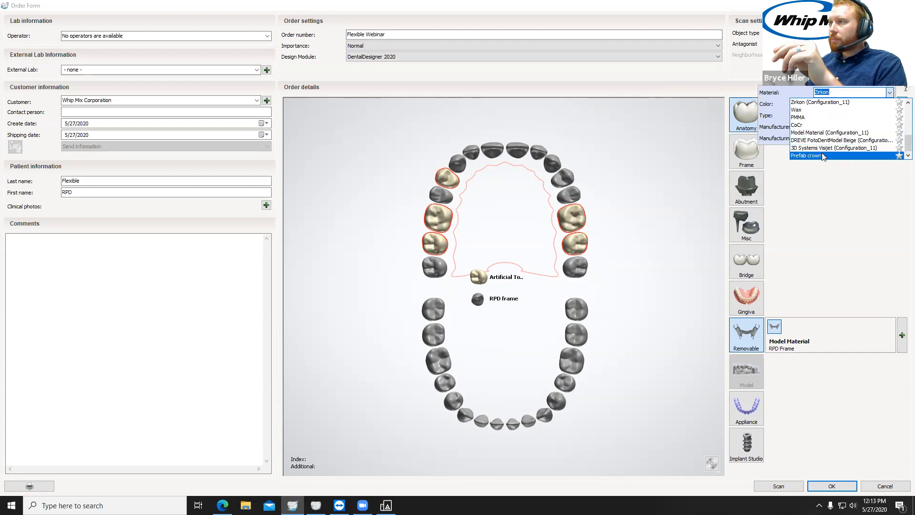
{"action": "type", "text": "m"}
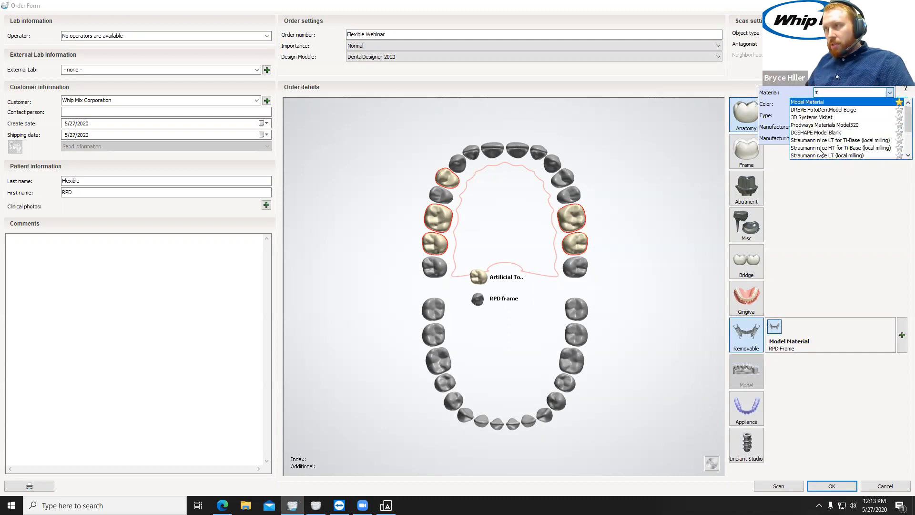
{"action": "left_click", "coordinate": [828, 104]}
{"action": "left_click", "coordinate": [697, 181]}
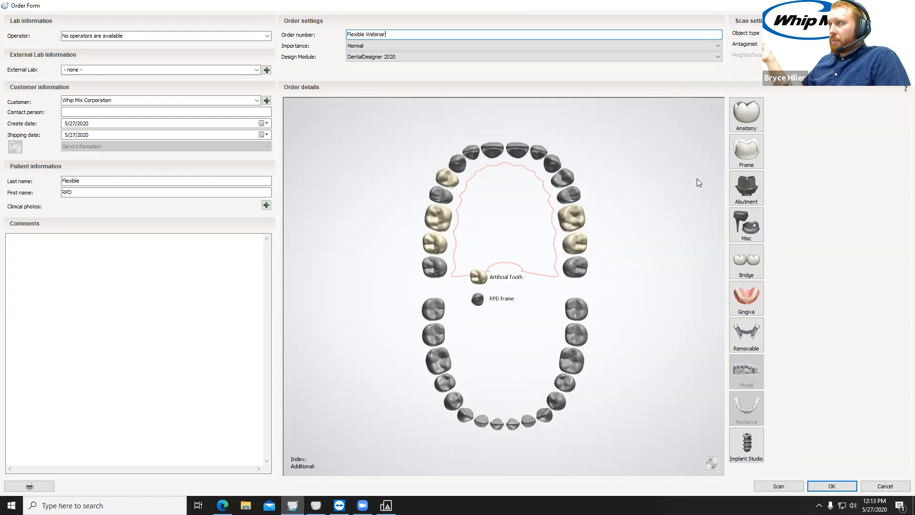
Step: Review the anatomy types offered for upper left first molar 14 and save the order form
{"action": "left_click", "coordinate": [576, 217]}
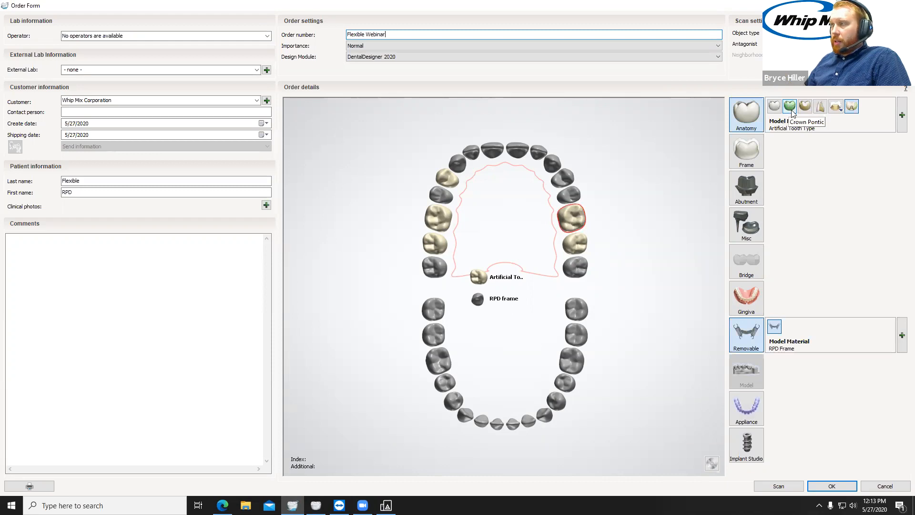
{"action": "left_click", "coordinate": [669, 198]}
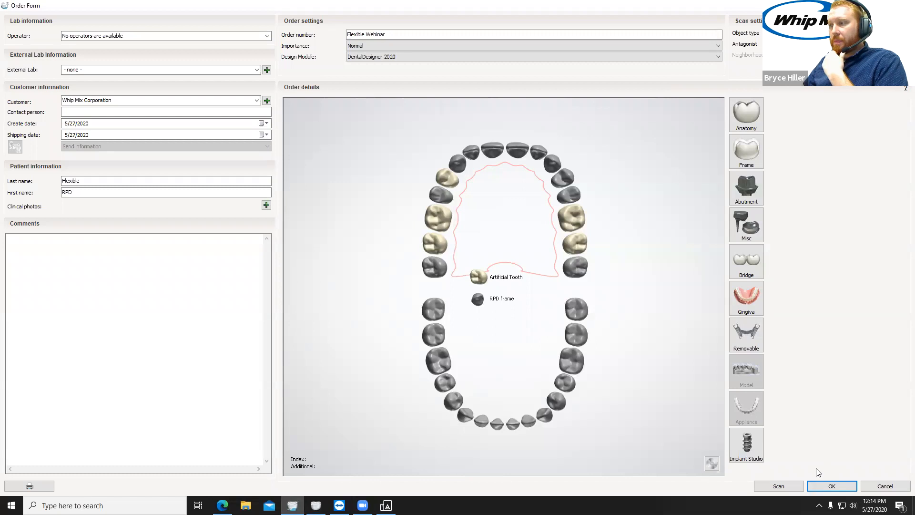
{"action": "left_click", "coordinate": [819, 485]}
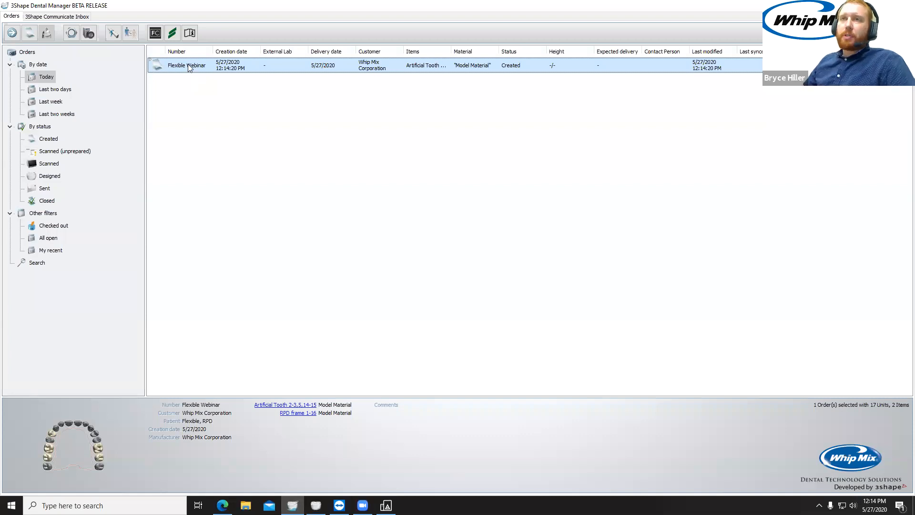
Step: Import the Upper RPD scan file from the Desktop as the new order's upper jaw preparation scan
{"action": "right_click", "coordinate": [188, 66]}
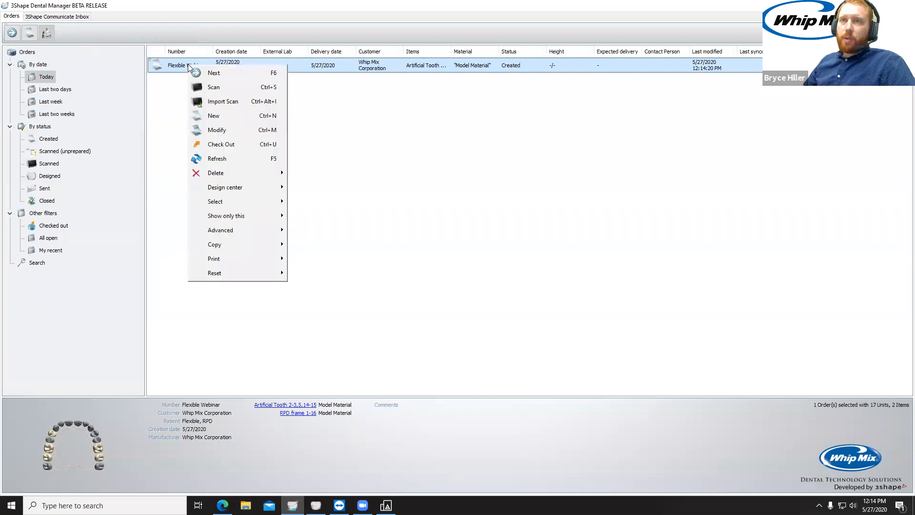
{"action": "left_click", "coordinate": [217, 101]}
{"action": "left_click", "coordinate": [358, 161]}
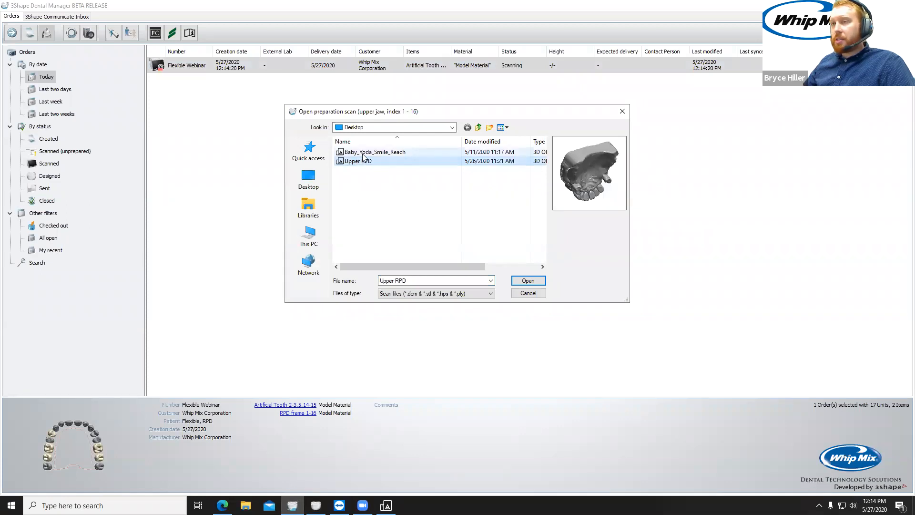
{"action": "left_click", "coordinate": [363, 152]}
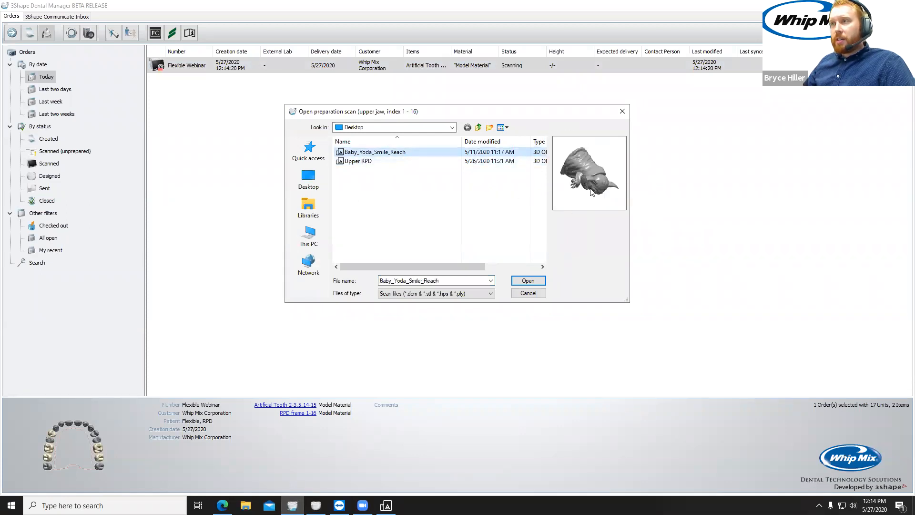
{"action": "left_click", "coordinate": [373, 161]}
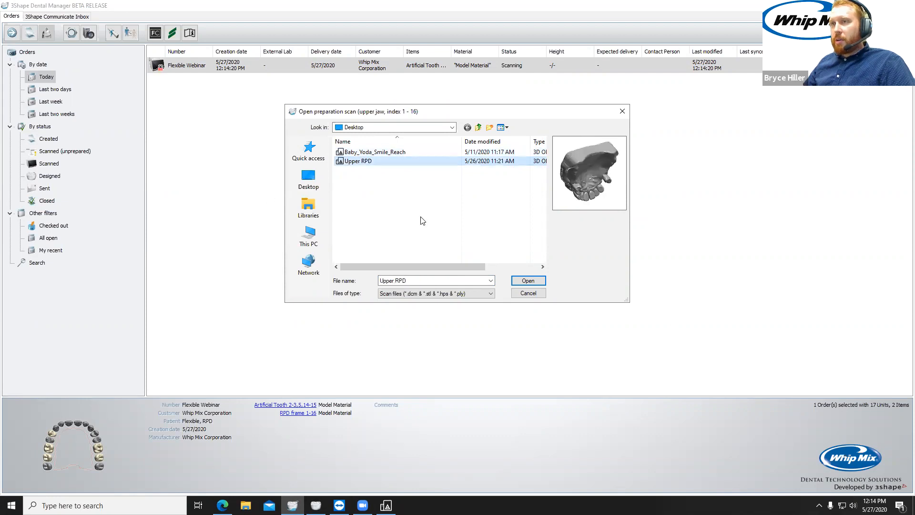
{"action": "left_click", "coordinate": [527, 281]}
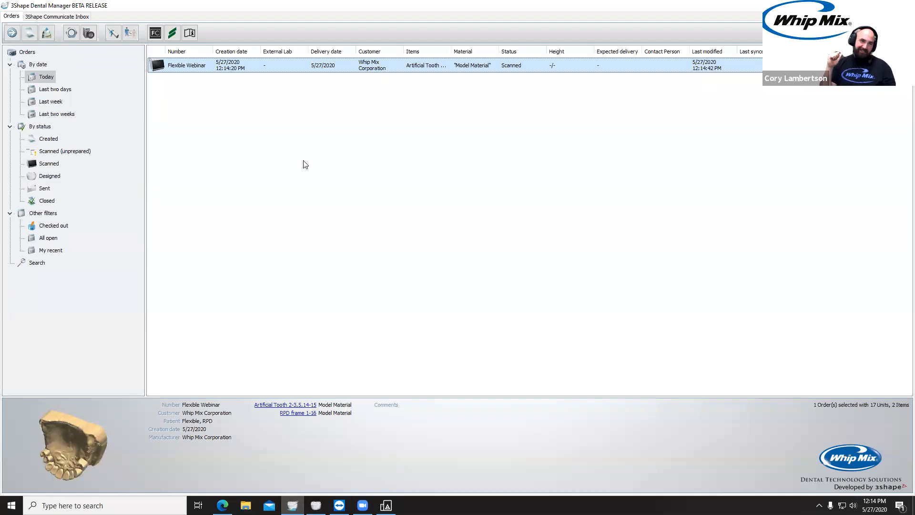
Step: Open the scanned order for design and inspect the upper model's palate and edentulous ridges in Segmentation
{"action": "right_click", "coordinate": [194, 70]}
{"action": "left_click", "coordinate": [218, 92]}
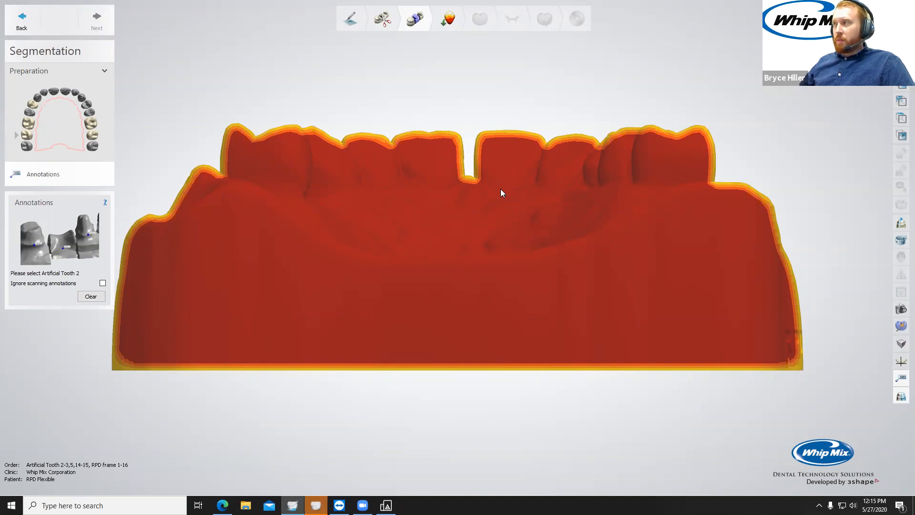
{"action": "right_click_drag", "start_coordinate": [512, 180], "coordinate": [521, 223]}
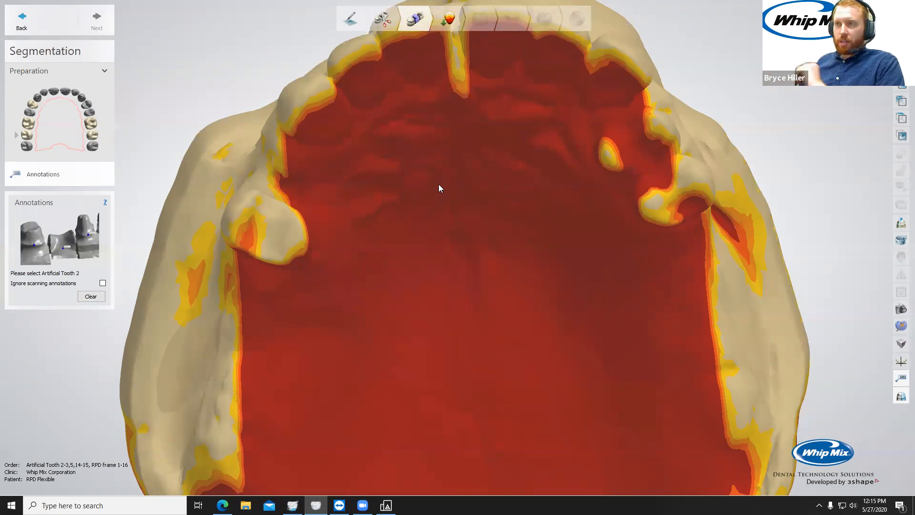
{"action": "scroll", "coordinate": [455, 229], "scroll_direction": "down", "scroll_amount": 3}
{"action": "right_click_drag", "start_coordinate": [457, 240], "coordinate": [436, 213]}
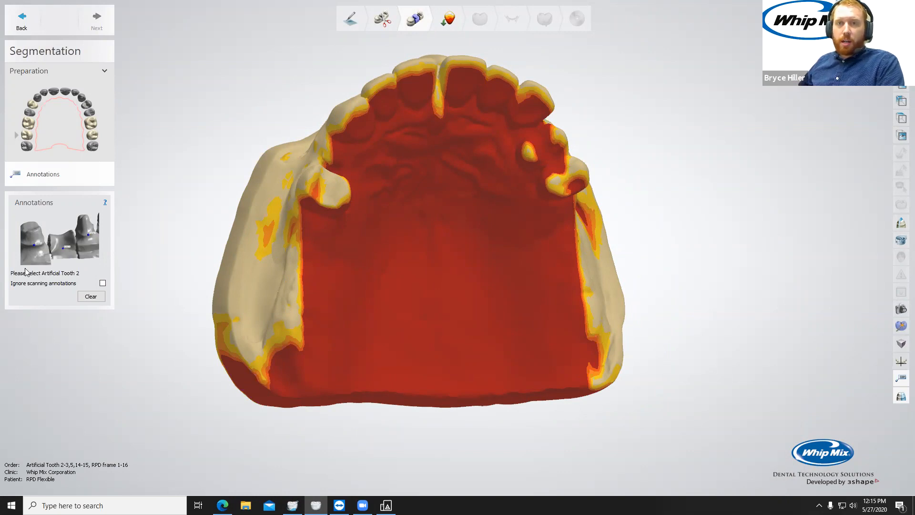
{"action": "right_click_drag", "start_coordinate": [319, 323], "coordinate": [289, 299]}
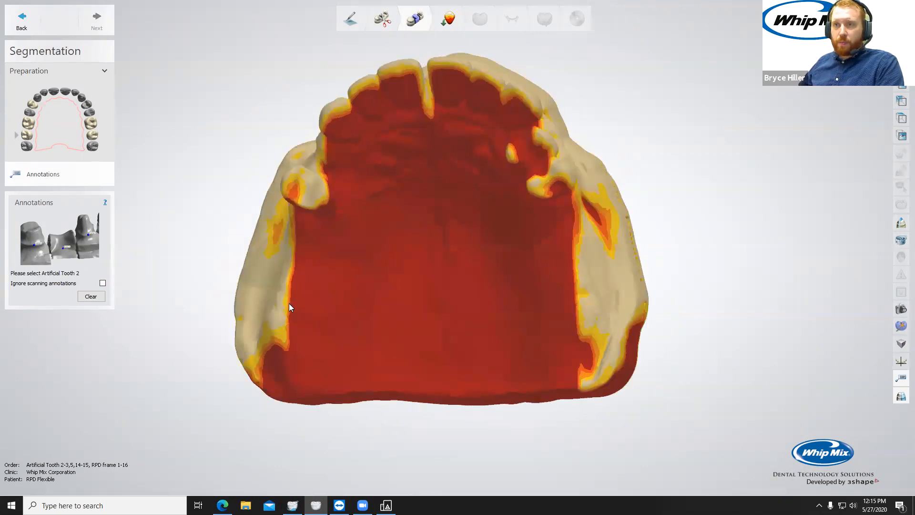
Step: Mark artificial teeth 2, 3, 5, 14 and 15 along the model's arch and proceed to Surveying and Blocking out
{"action": "left_click", "coordinate": [288, 303]}
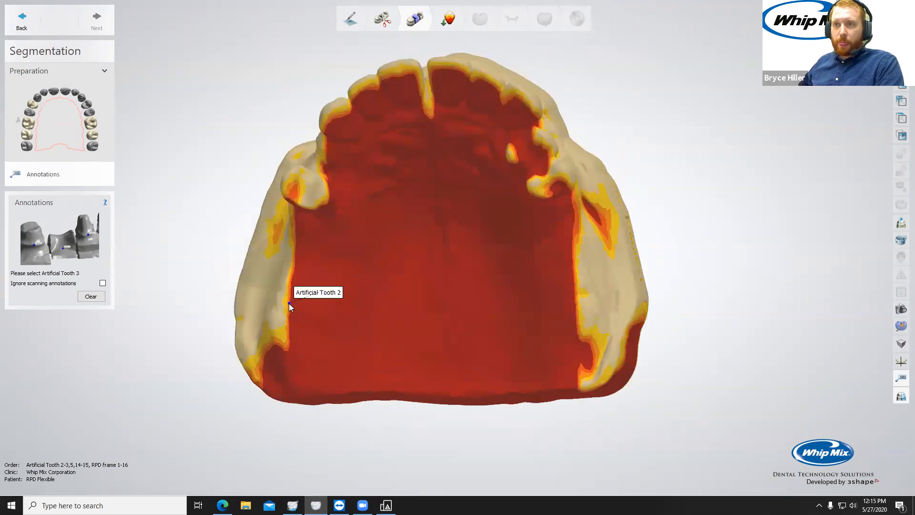
{"action": "left_click", "coordinate": [297, 250]}
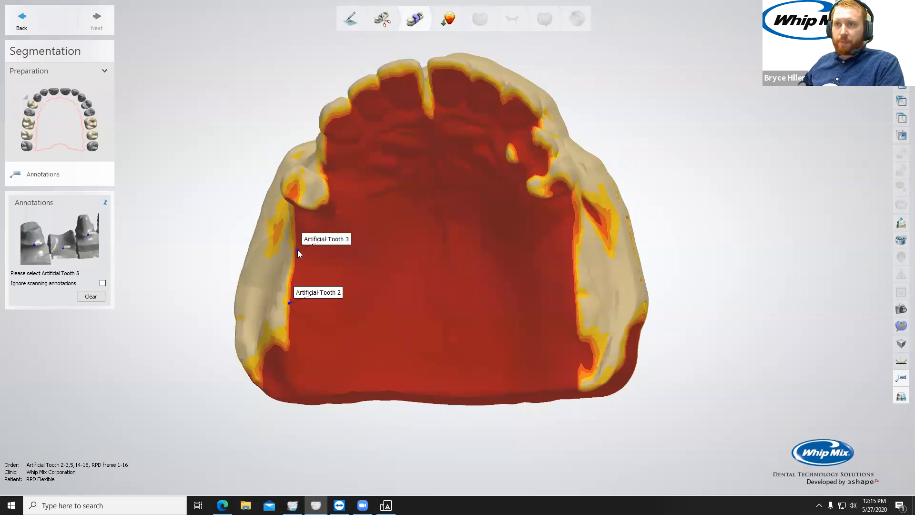
{"action": "left_click", "coordinate": [322, 161]}
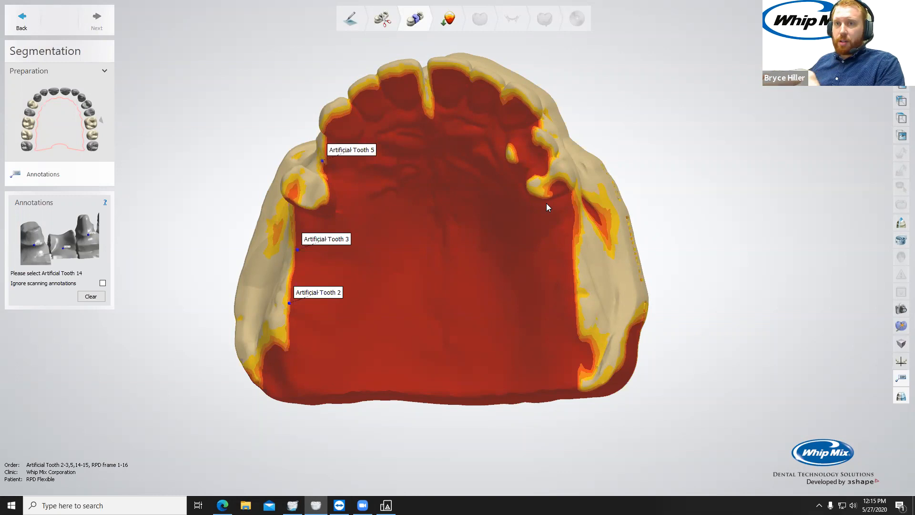
{"action": "left_click", "coordinate": [567, 234]}
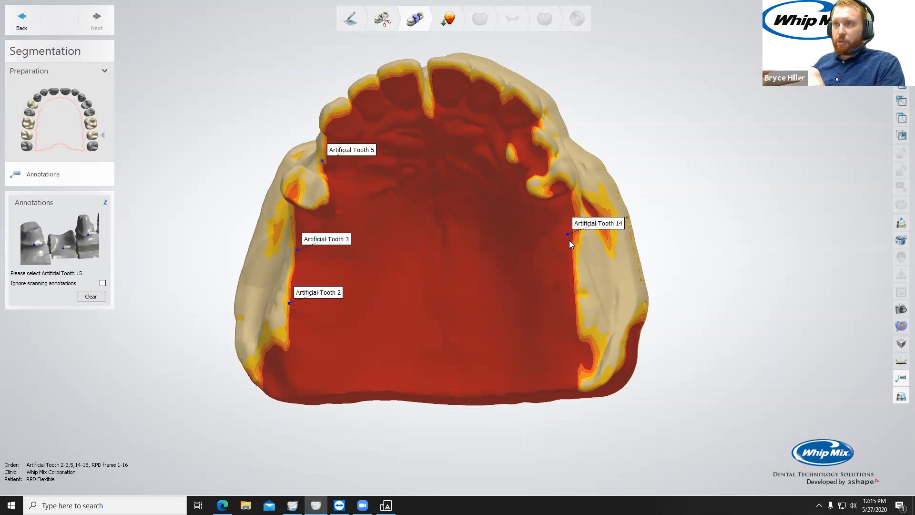
{"action": "left_click", "coordinate": [579, 292]}
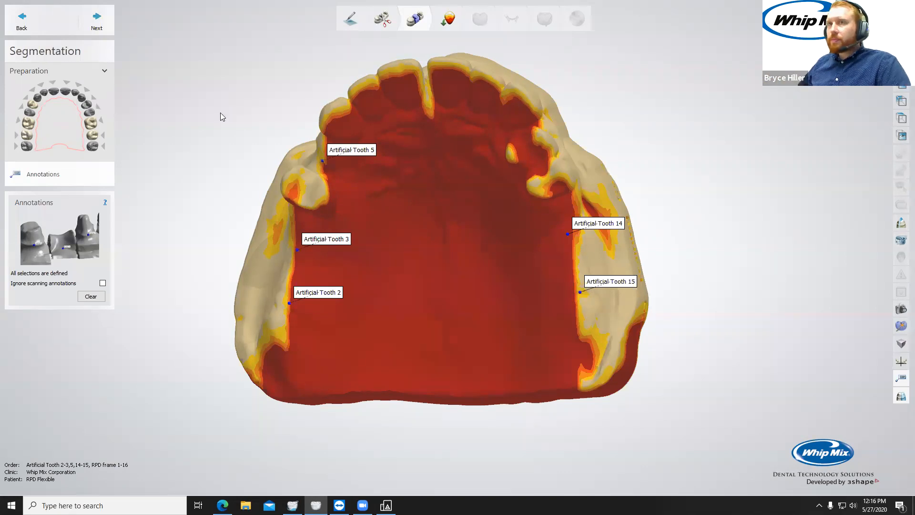
{"action": "left_click", "coordinate": [96, 20]}
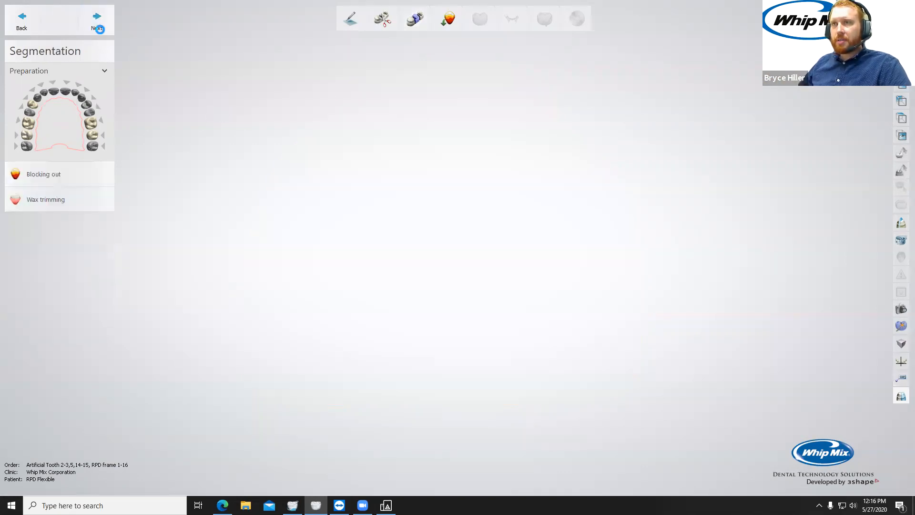
Step: Set the insertion direction from an occlusal view of the upper model
{"action": "scroll", "coordinate": [190, 74], "scroll_direction": "down", "scroll_amount": 8}
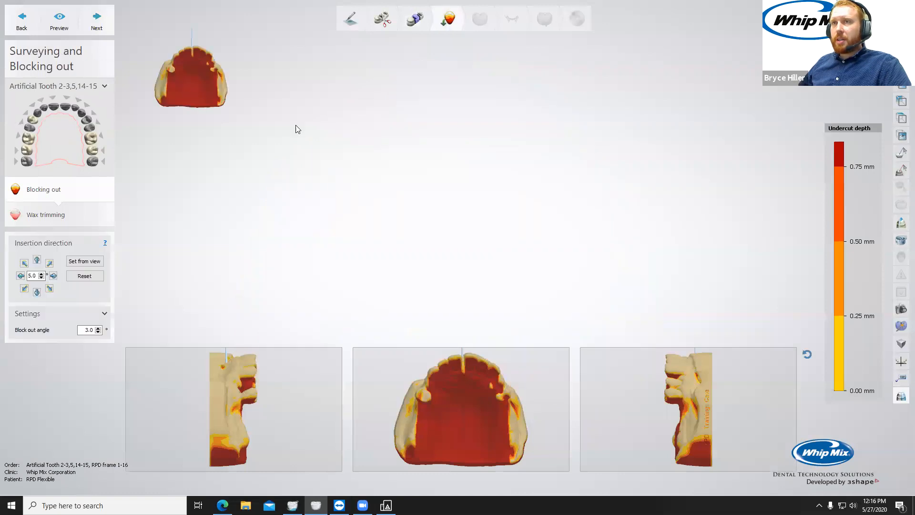
{"action": "scroll", "coordinate": [343, 105], "scroll_direction": "up", "scroll_amount": 3}
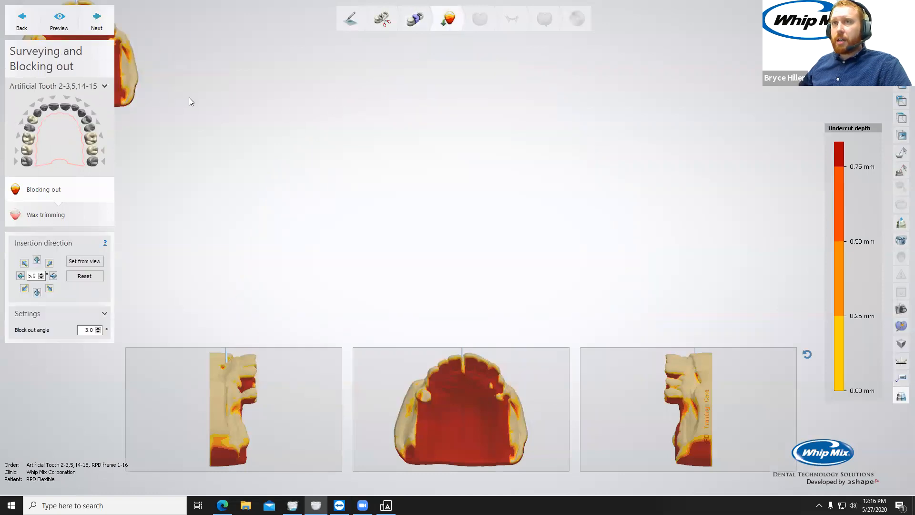
{"action": "middle_click_drag", "start_coordinate": [189, 99], "coordinate": [560, 217]}
{"action": "scroll", "coordinate": [477, 153], "scroll_direction": "up", "scroll_amount": 4}
{"action": "right_click_drag", "start_coordinate": [470, 149], "coordinate": [459, 223]}
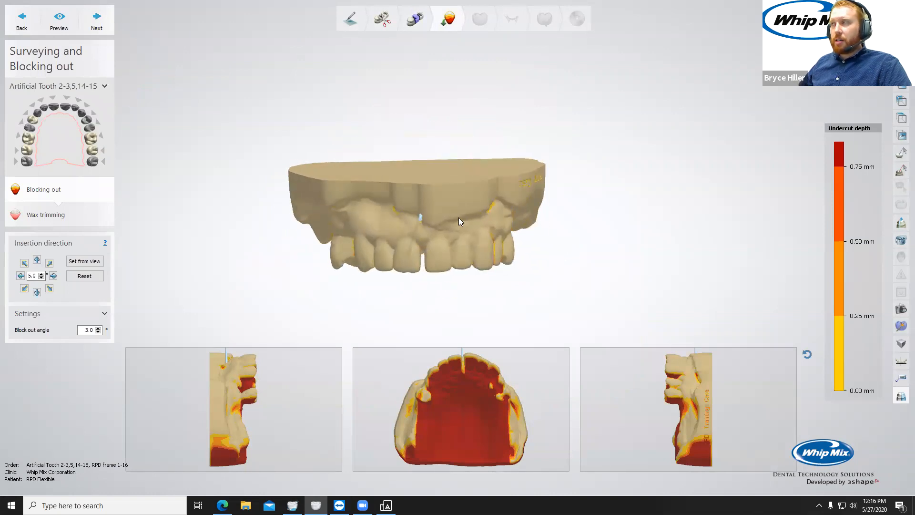
{"action": "right_click_drag", "start_coordinate": [455, 220], "coordinate": [447, 191]}
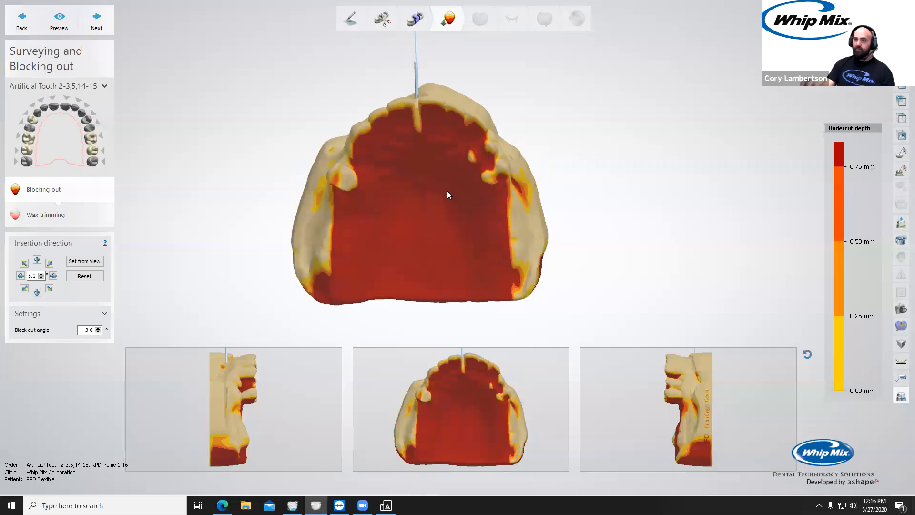
{"action": "right_click_drag", "start_coordinate": [367, 139], "coordinate": [452, 204]}
{"action": "scroll", "coordinate": [438, 200], "scroll_direction": "up", "scroll_amount": 5}
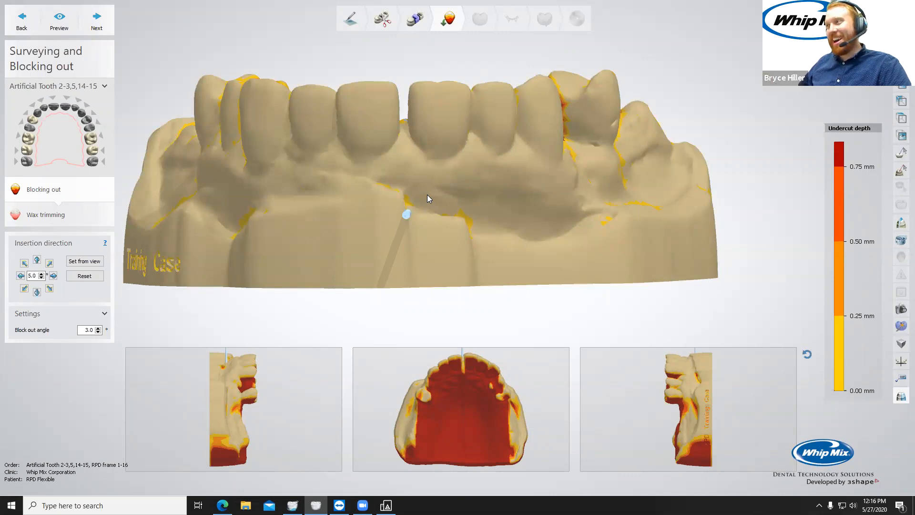
{"action": "scroll", "coordinate": [354, 162], "scroll_direction": "down", "scroll_amount": 4}
{"action": "right_click_drag", "start_coordinate": [353, 162], "coordinate": [468, 271]}
{"action": "mouse_move", "coordinate": [467, 166]}
{"action": "right_mouse_down"}
{"action": "mouse_move", "coordinate": [475, 189]}
{"action": "mouse_move", "coordinate": [486, 185]}
{"action": "right_mouse_up"}
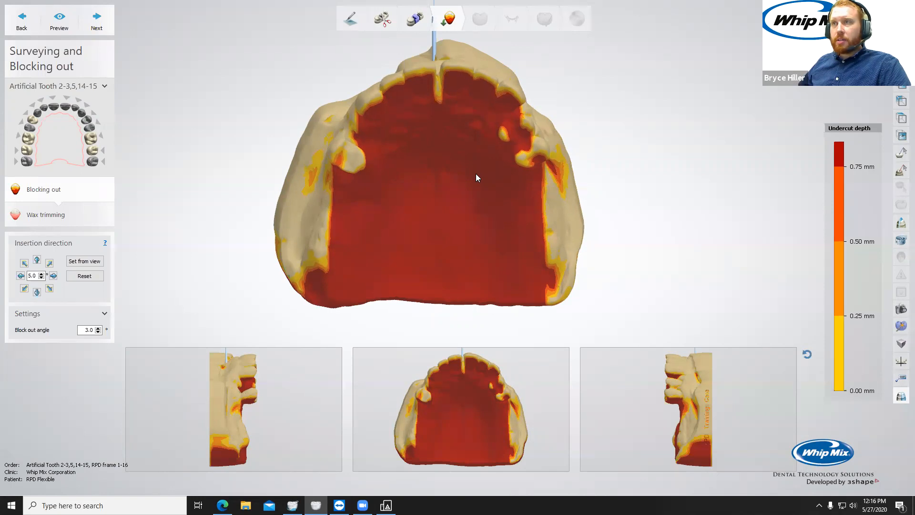
{"action": "left_click", "coordinate": [86, 261]}
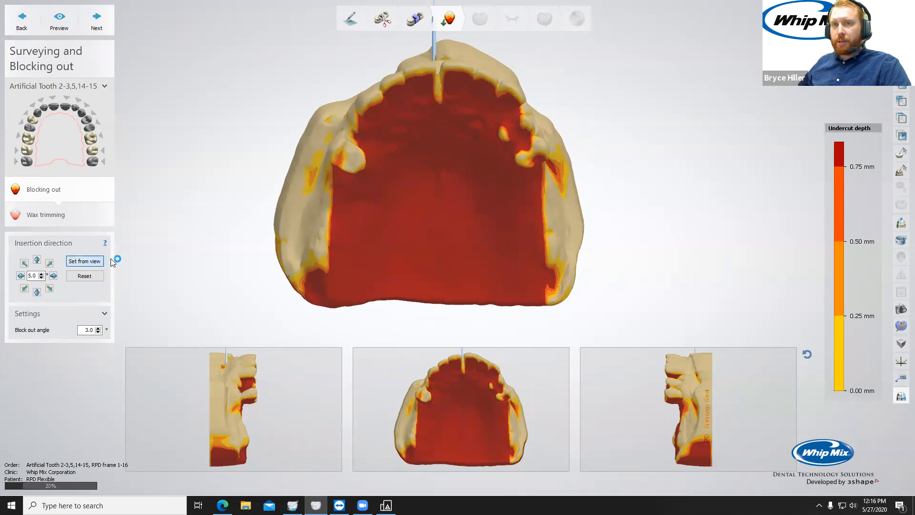
Step: Check the undercuts around the remaining teeth and ridges, then generate the block-out wax with a 3.0° block out angle
{"action": "right_click_drag", "start_coordinate": [453, 201], "coordinate": [443, 162]}
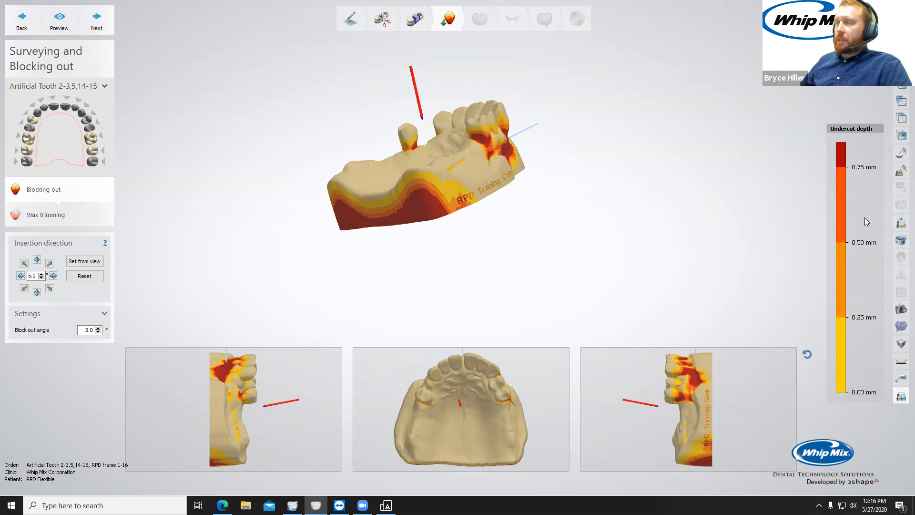
{"action": "right_click_drag", "start_coordinate": [422, 151], "coordinate": [530, 149]}
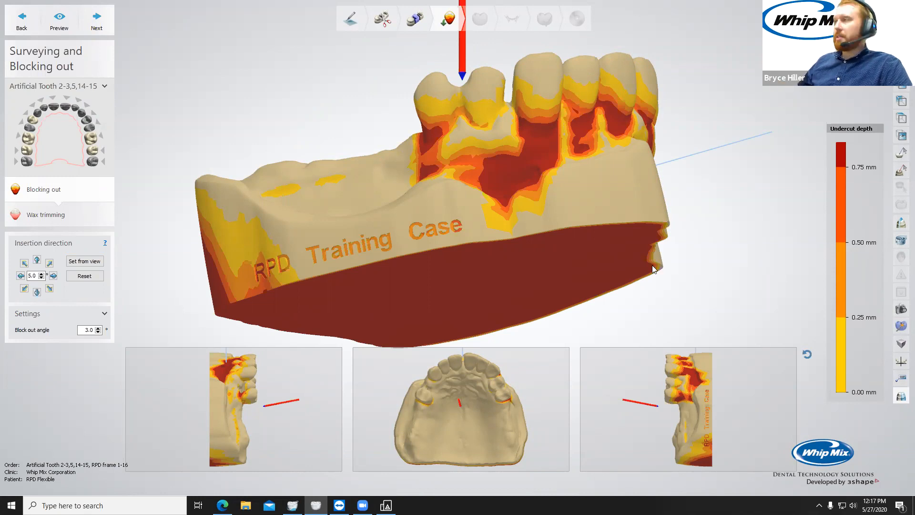
{"action": "scroll", "coordinate": [455, 231], "scroll_direction": "down", "scroll_amount": 5}
{"action": "right_click_drag", "start_coordinate": [354, 214], "coordinate": [491, 265]}
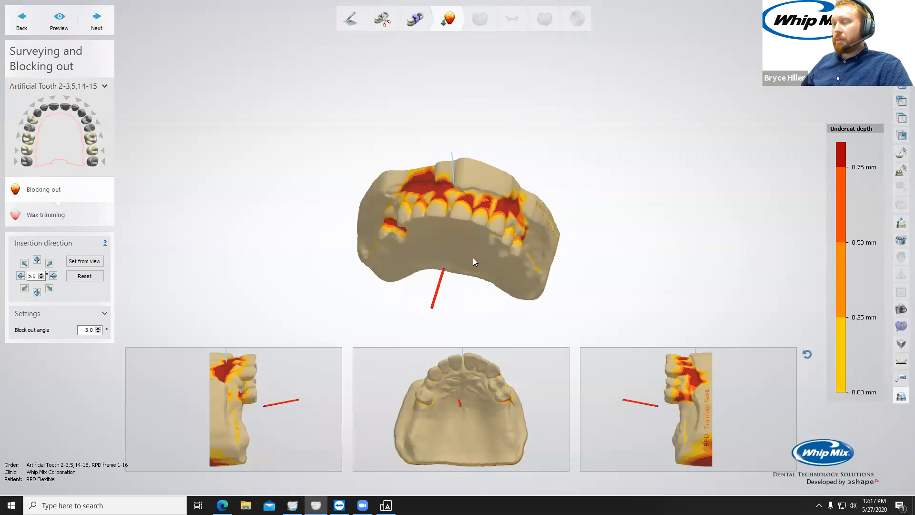
{"action": "right_click_drag", "start_coordinate": [457, 268], "coordinate": [439, 234]}
{"action": "right_click_drag", "start_coordinate": [449, 169], "coordinate": [471, 276]}
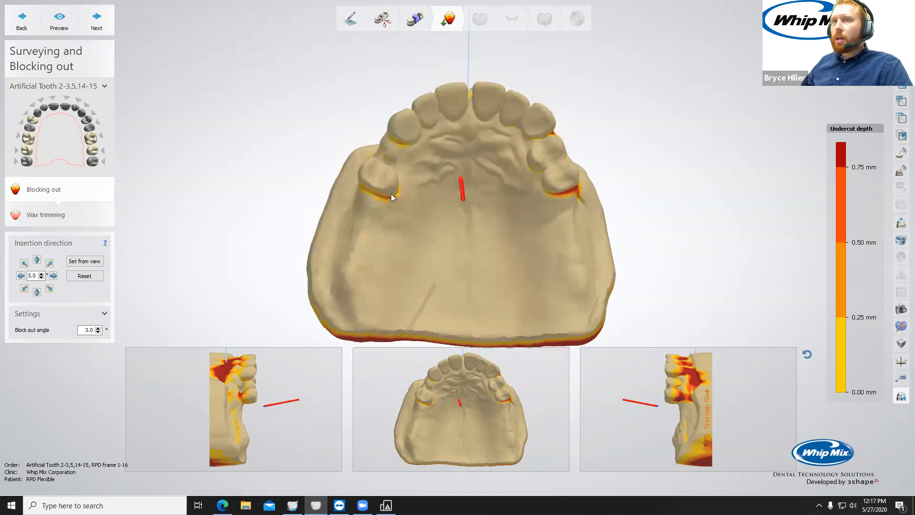
{"action": "left_click", "coordinate": [94, 26]}
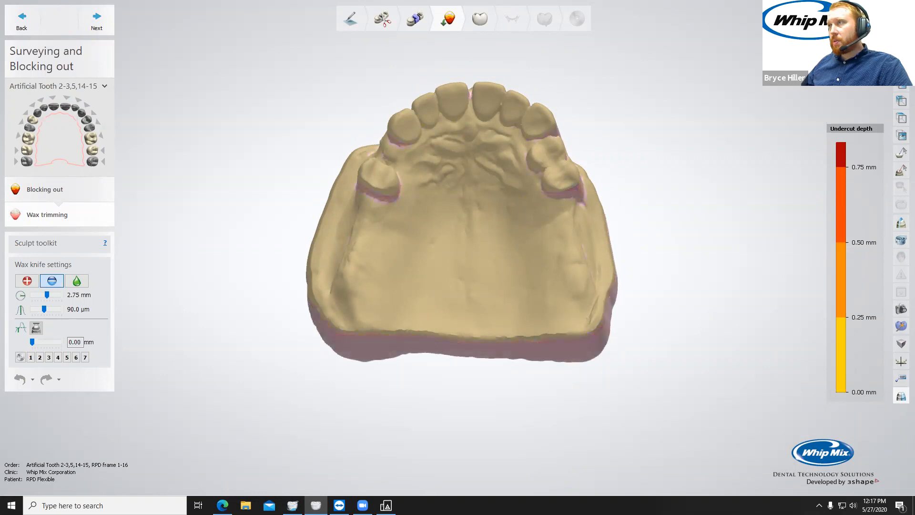
Step: Remove block-out wax around the isolated upper right tooth with the wax knife at 2.75 mm and 90.0 µm
{"action": "right_click_drag", "start_coordinate": [473, 219], "coordinate": [429, 224]}
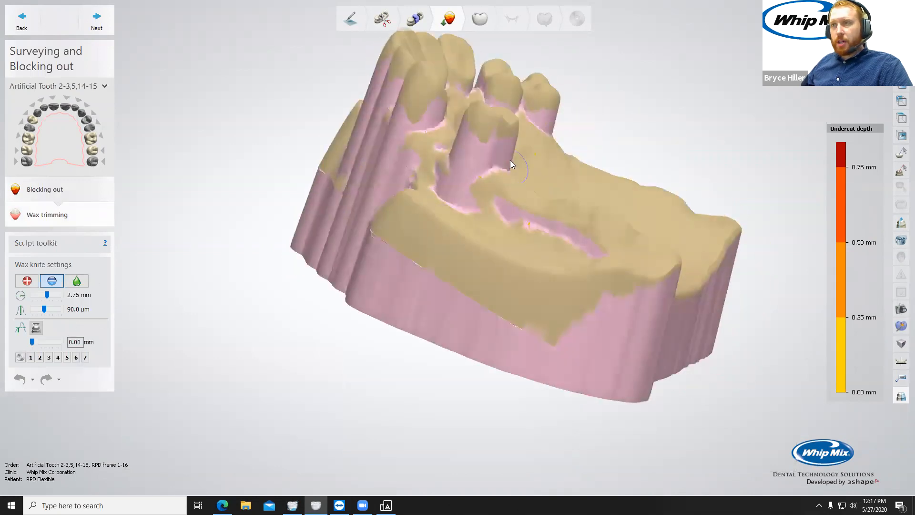
{"action": "scroll", "coordinate": [466, 152], "scroll_direction": "up", "scroll_amount": 2}
{"action": "left_click_drag", "start_coordinate": [499, 167], "coordinate": [476, 155]}
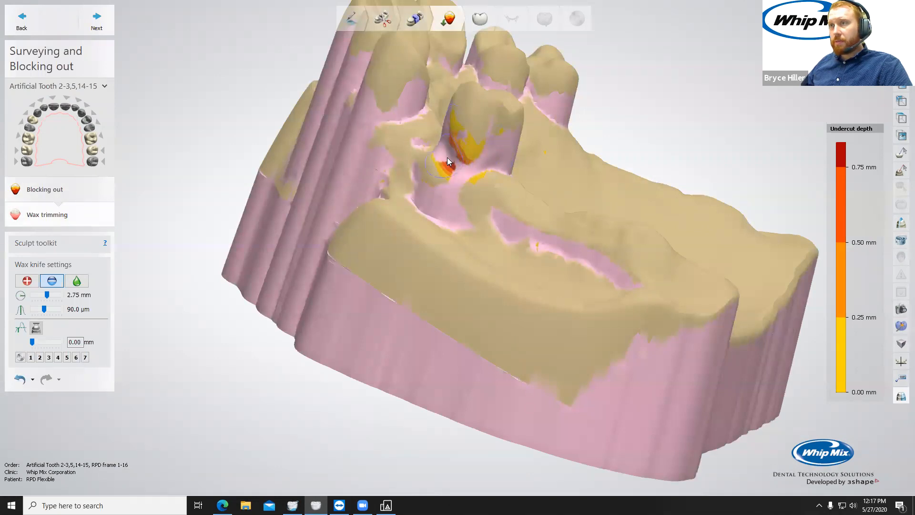
{"action": "left_click_drag", "start_coordinate": [488, 151], "coordinate": [462, 181]}
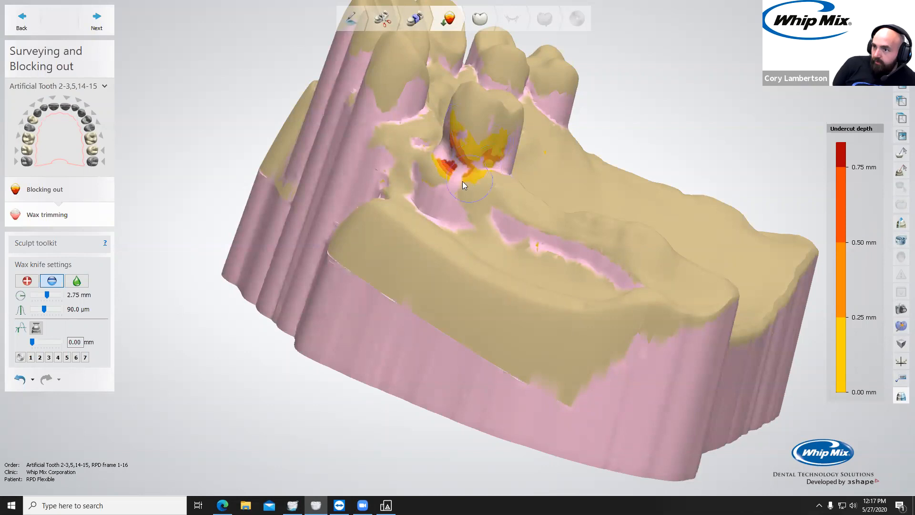
Step: Trim the block-out wax from the distal and buccal sides of the last upper left tooth, using the 2.75 mm wax knife
{"action": "right_click_drag", "start_coordinate": [496, 171], "coordinate": [412, 124]}
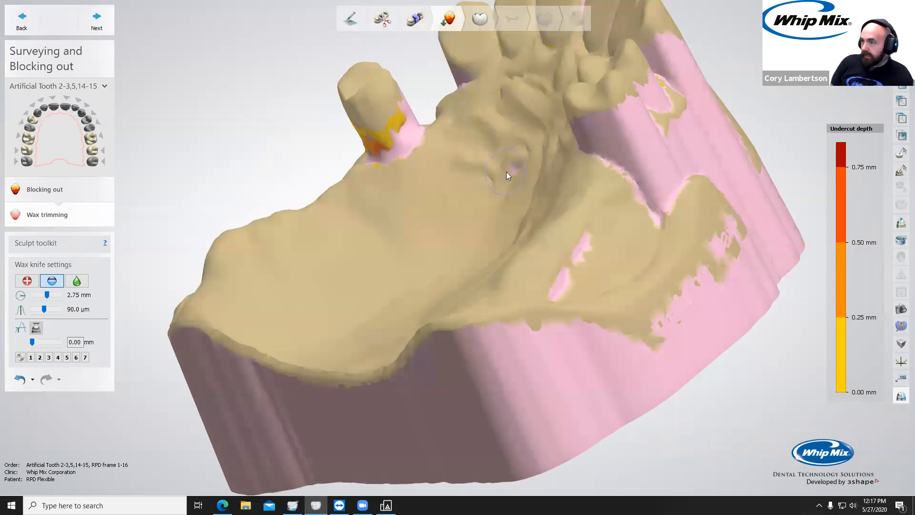
{"action": "right_click_drag", "start_coordinate": [610, 167], "coordinate": [586, 165]}
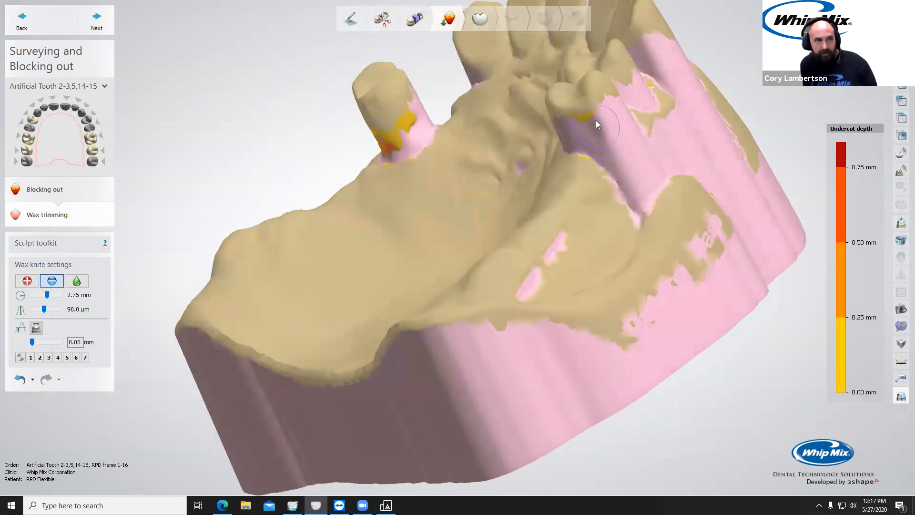
{"action": "right_click_drag", "start_coordinate": [624, 136], "coordinate": [455, 218]}
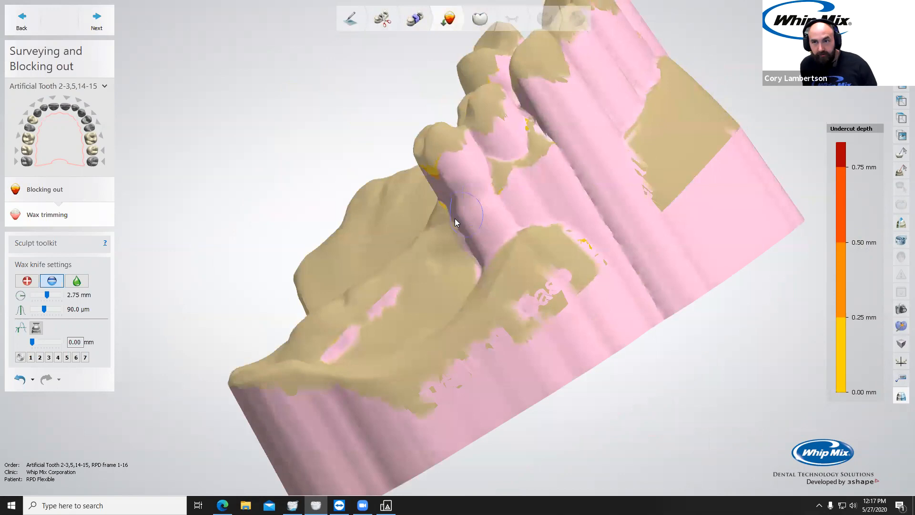
{"action": "mouse_move", "coordinate": [459, 210]}
{"action": "left_mouse_down"}
{"action": "mouse_move", "coordinate": [470, 182]}
{"action": "mouse_move", "coordinate": [454, 186]}
{"action": "left_mouse_up"}
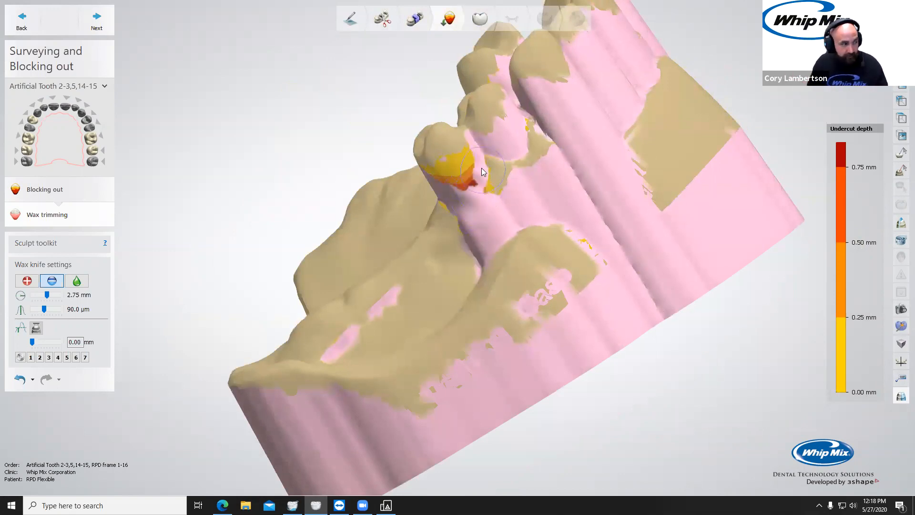
{"action": "left_click_drag", "start_coordinate": [477, 162], "coordinate": [489, 221]}
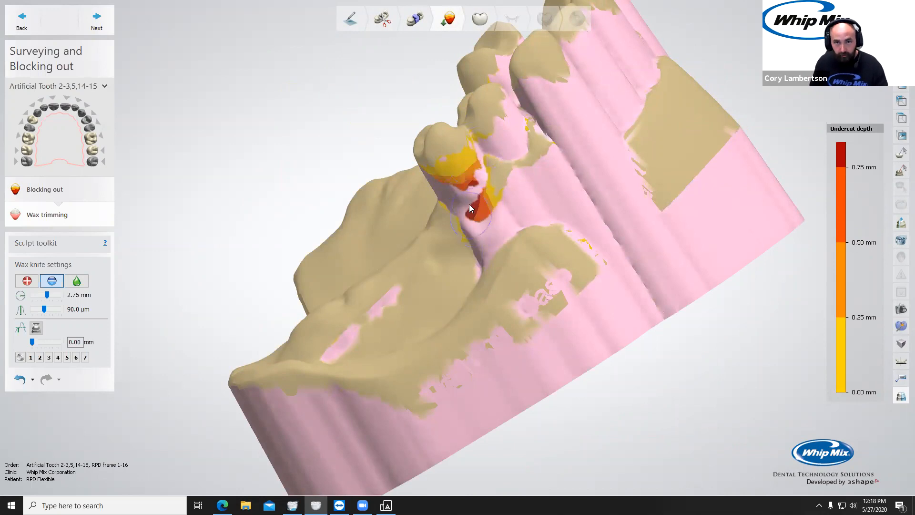
Step: Add wax to the deep undercut below the last upper left tooth at 30.0 µm and smooth it
{"action": "left_click", "coordinate": [23, 283]}
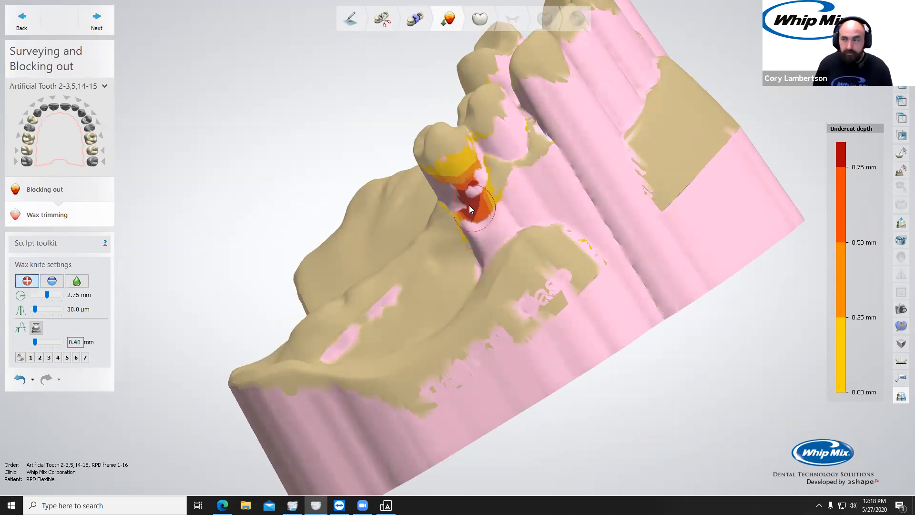
{"action": "left_click", "coordinate": [76, 280]}
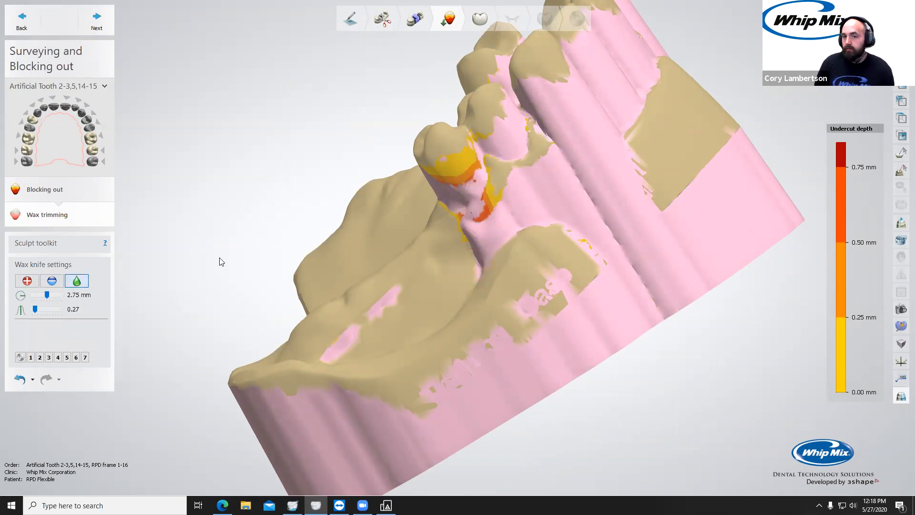
{"action": "left_click_drag", "start_coordinate": [470, 188], "coordinate": [478, 202]}
Step: Reduce the wax knife to 2.30 mm and fill the remaining pits at that tooth's gumline with more wax
{"action": "left_click", "coordinate": [27, 281]}
{"action": "scroll", "coordinate": [463, 210], "scroll_direction": "down", "scroll_amount": 3, "text": "ctrl"}
{"action": "left_click_drag", "start_coordinate": [460, 197], "coordinate": [468, 209]}
{"action": "left_click", "coordinate": [52, 281]}
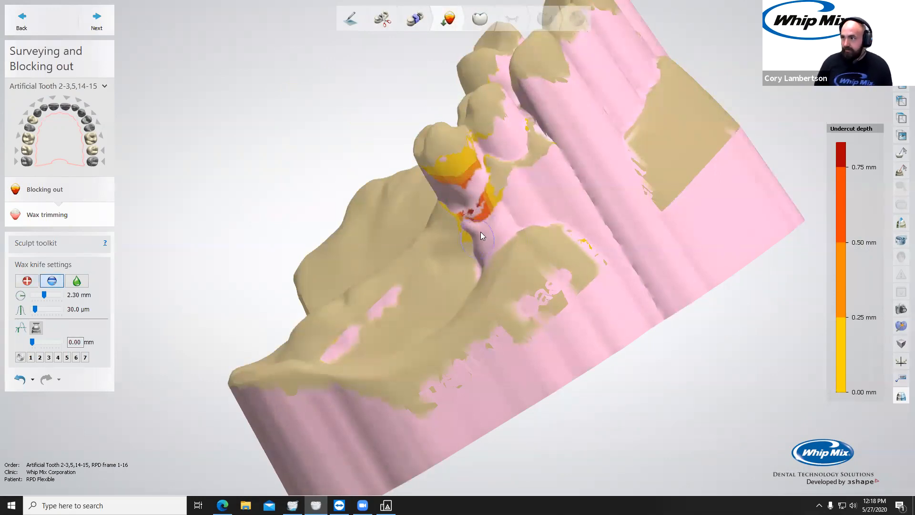
{"action": "left_click", "coordinate": [27, 280]}
{"action": "mouse_move", "coordinate": [476, 221]}
{"action": "left_mouse_down"}
{"action": "mouse_move", "coordinate": [479, 209]}
{"action": "mouse_move", "coordinate": [474, 217]}
{"action": "left_mouse_up"}
{"action": "left_click", "coordinate": [80, 284]}
Step: Remove wax from the palatal side of the last upper left tooth with the 2.30 mm knife at 30.0 µm and check both sides
{"action": "mouse_move", "coordinate": [459, 258]}
{"action": "right_mouse_down"}
{"action": "mouse_move", "coordinate": [477, 212]}
{"action": "mouse_move", "coordinate": [597, 184]}
{"action": "mouse_move", "coordinate": [455, 275]}
{"action": "right_mouse_up"}
{"action": "scroll", "coordinate": [455, 274], "scroll_direction": "up", "scroll_amount": 1}
{"action": "middle_click_drag", "start_coordinate": [456, 274], "coordinate": [394, 302]}
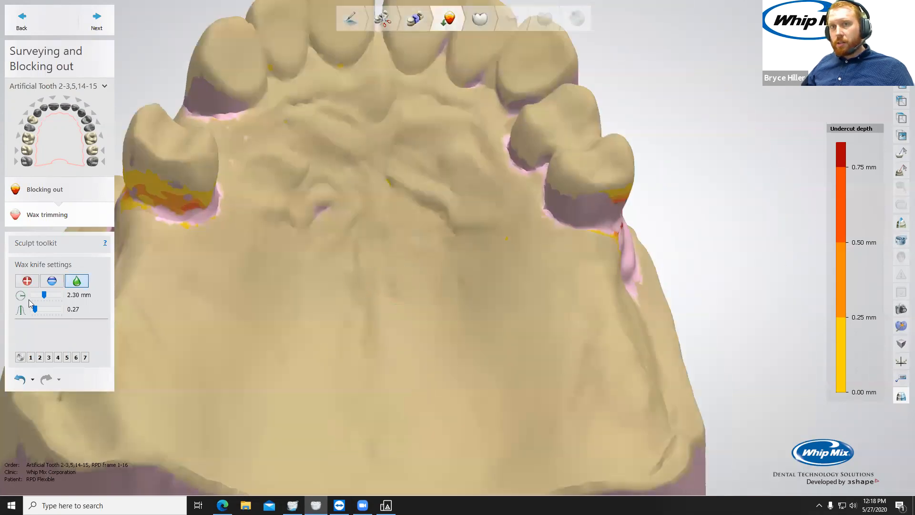
{"action": "left_click", "coordinate": [24, 282]}
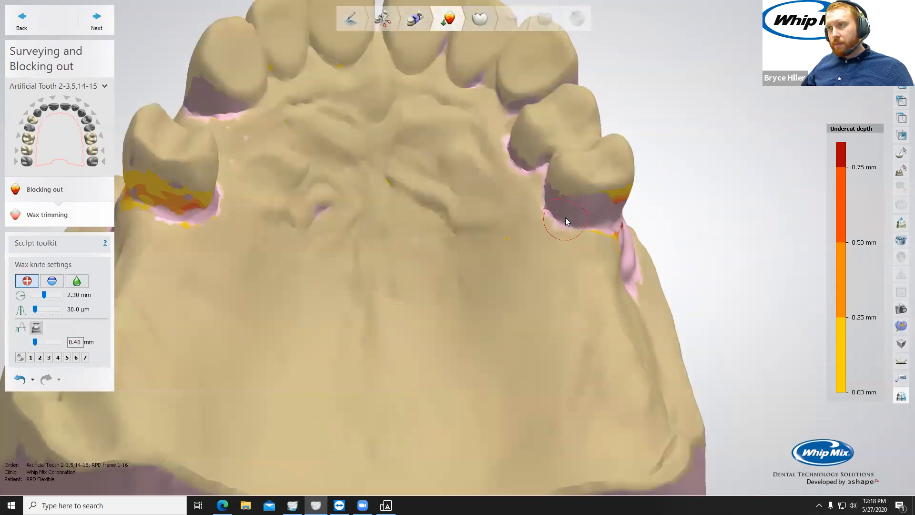
{"action": "left_click", "coordinate": [52, 281]}
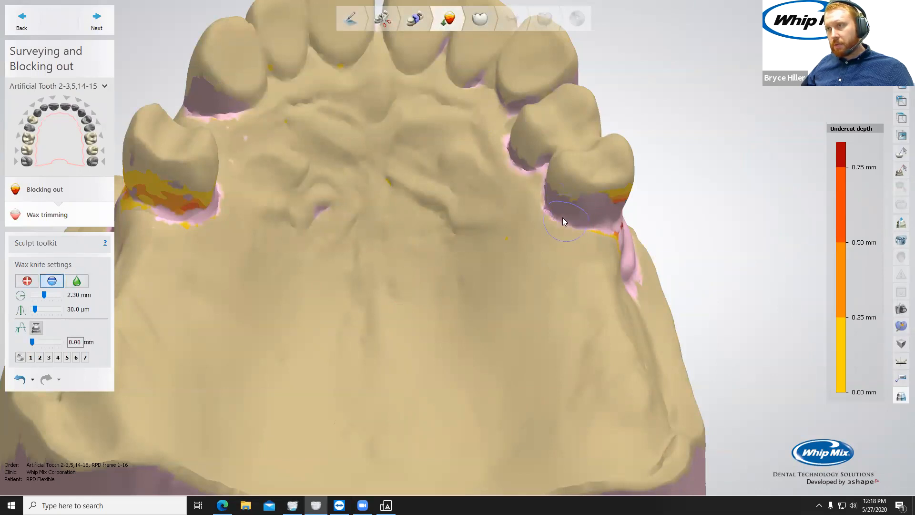
{"action": "left_click_drag", "start_coordinate": [550, 204], "coordinate": [570, 210]}
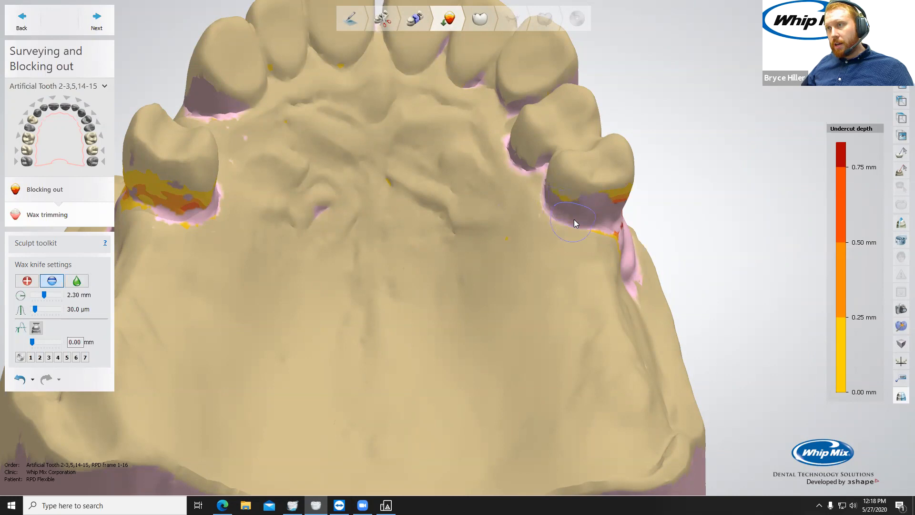
{"action": "right_click_drag", "start_coordinate": [564, 238], "coordinate": [578, 249]}
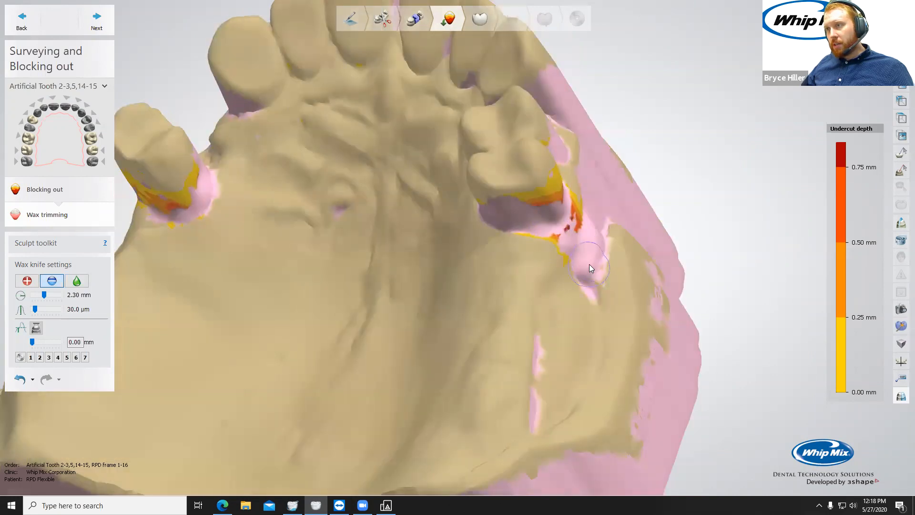
{"action": "right_click_drag", "start_coordinate": [137, 237], "coordinate": [359, 205]}
{"action": "right_click_drag", "start_coordinate": [385, 169], "coordinate": [244, 198]}
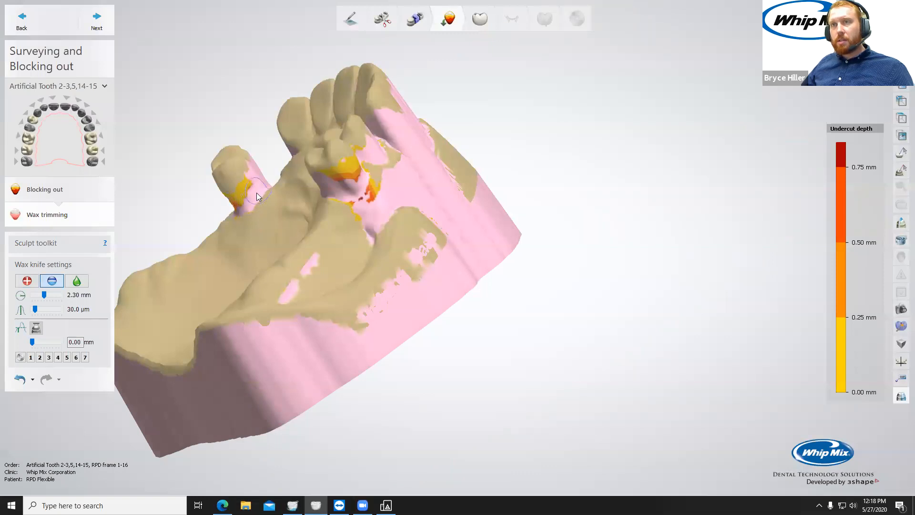
Step: Examine the trimmed block-out wax and remaining undercuts around the last teeth on both sides of the arch
{"action": "scroll", "coordinate": [247, 211], "scroll_direction": "down", "scroll_amount": 5}
{"action": "right_click_drag", "start_coordinate": [247, 212], "coordinate": [329, 219]}
{"action": "scroll", "coordinate": [329, 213], "scroll_direction": "up", "scroll_amount": 3}
{"action": "scroll", "coordinate": [336, 194], "scroll_direction": "up", "scroll_amount": 3}
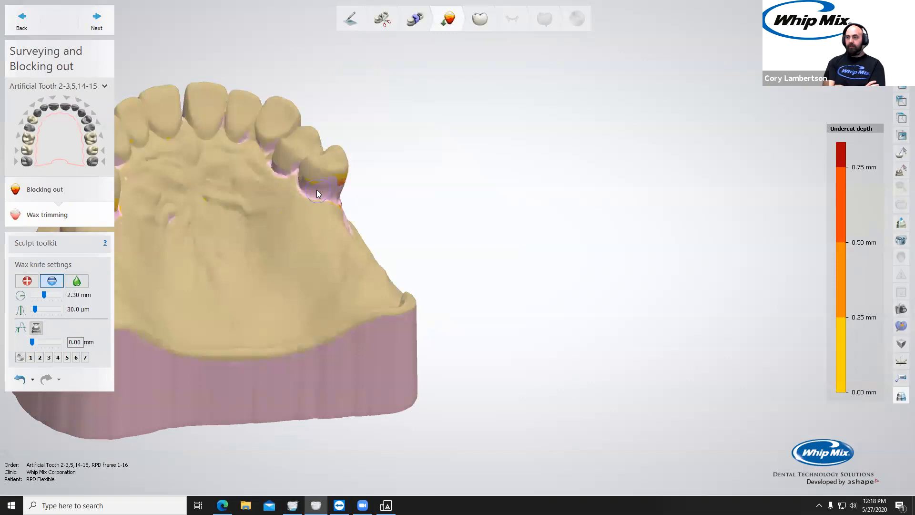
{"action": "scroll", "coordinate": [315, 189], "scroll_direction": "up", "scroll_amount": 4}
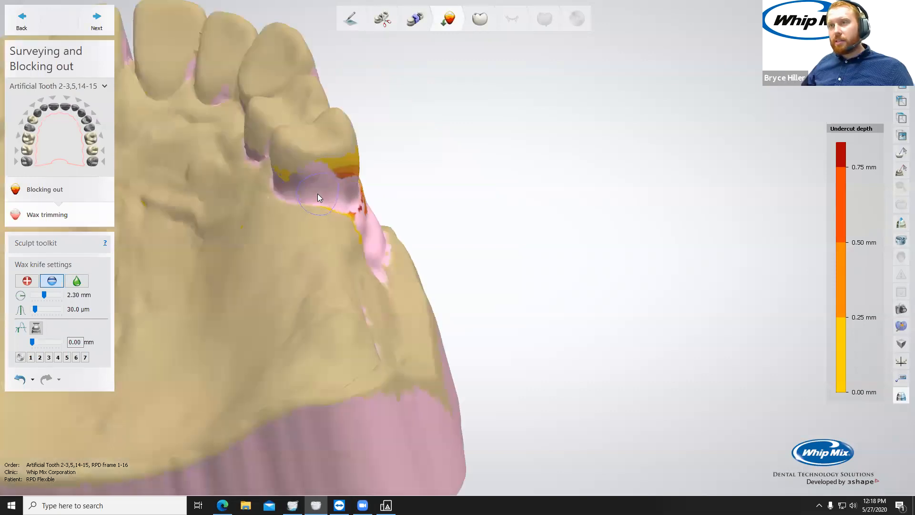
{"action": "right_click_drag", "start_coordinate": [326, 192], "coordinate": [241, 176]}
{"action": "middle_click_drag", "start_coordinate": [241, 176], "coordinate": [544, 185]}
{"action": "scroll", "coordinate": [546, 189], "scroll_direction": "down", "scroll_amount": 3}
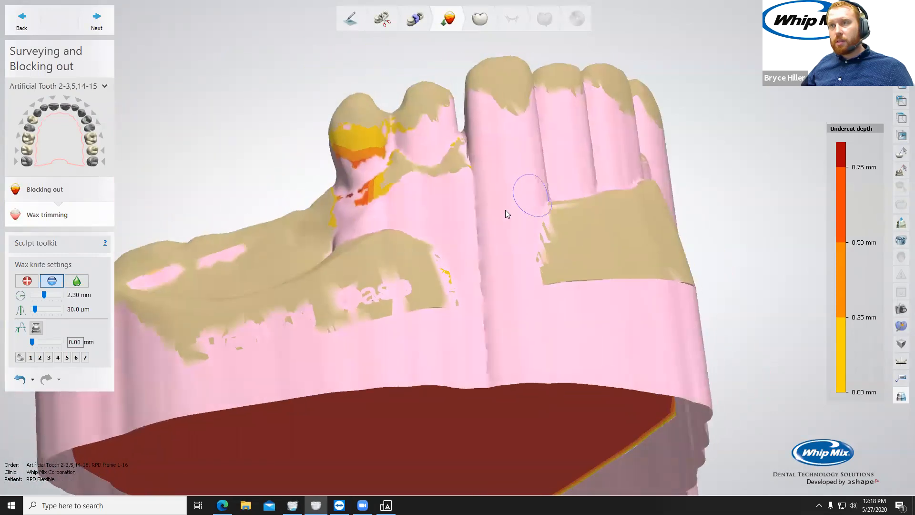
{"action": "scroll", "coordinate": [457, 229], "scroll_direction": "down", "scroll_amount": 3}
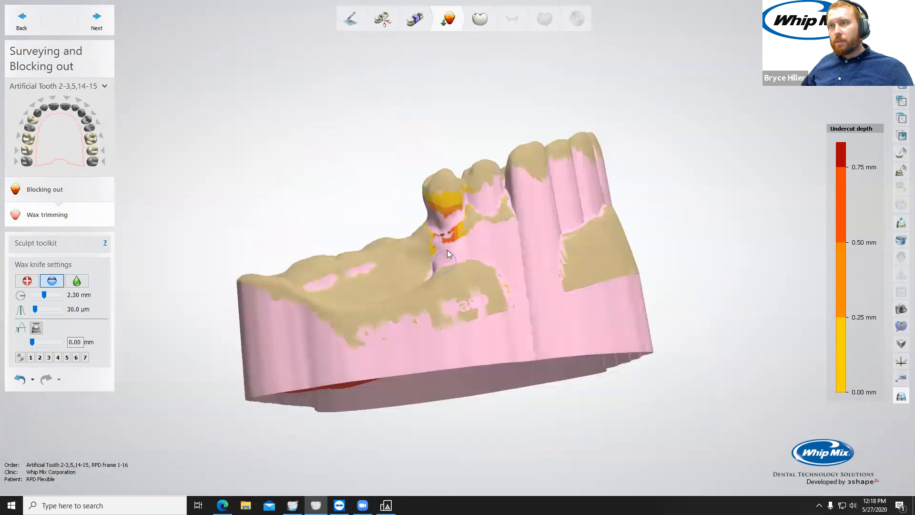
{"action": "right_click_drag", "start_coordinate": [464, 244], "coordinate": [505, 236]}
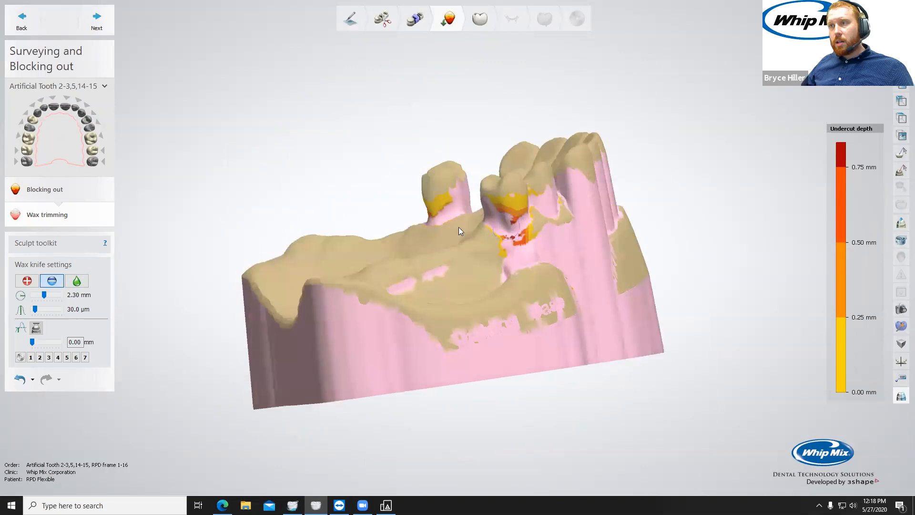
Step: Switch the wax knife to adding wax, check the whole arch, and proceed from blocking out to the anatomy design
{"action": "left_click", "coordinate": [29, 278]}
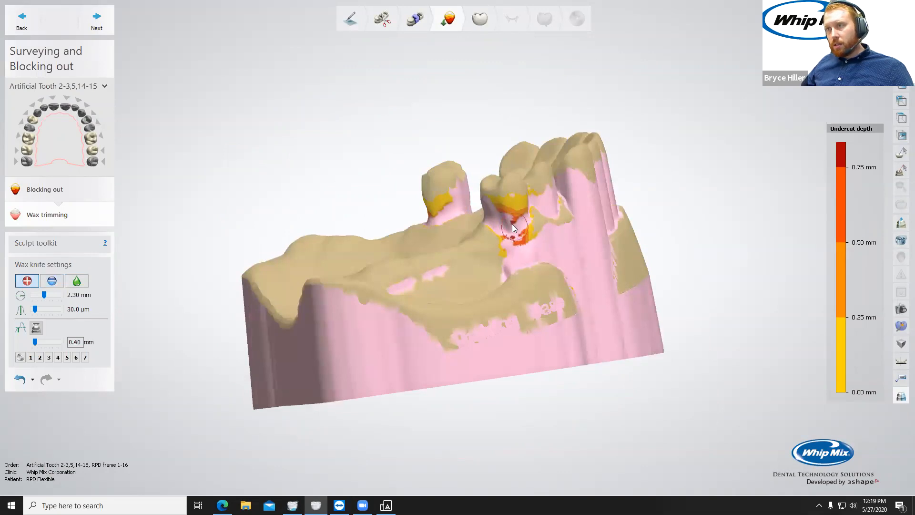
{"action": "scroll", "coordinate": [444, 231], "scroll_direction": "down", "scroll_amount": 4}
{"action": "scroll", "coordinate": [384, 221], "scroll_direction": "up", "scroll_amount": 3}
{"action": "right_click_drag", "start_coordinate": [462, 241], "coordinate": [387, 249]}
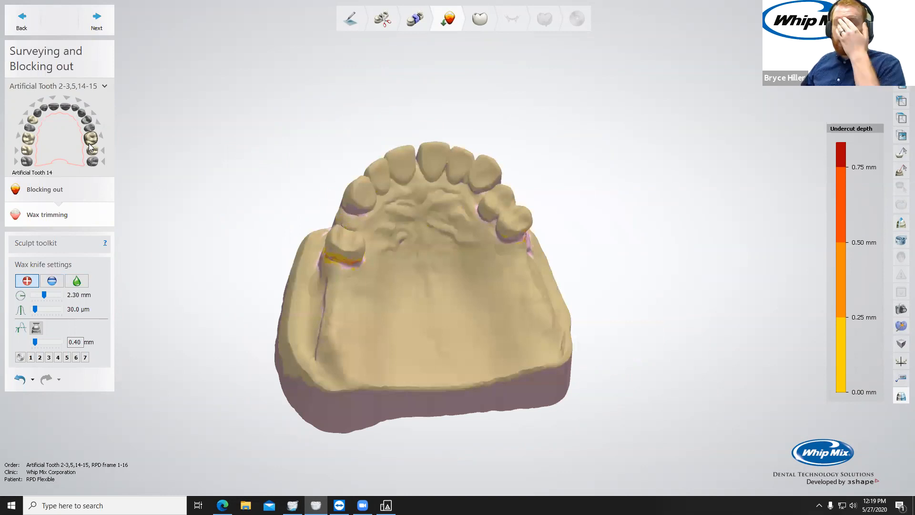
{"action": "left_click", "coordinate": [92, 27]}
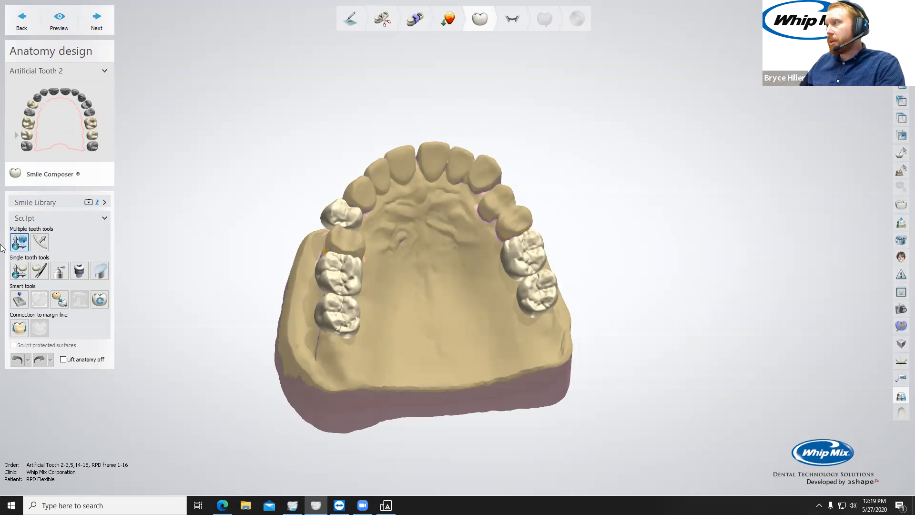
Step: Apply the Allure DS2 RealView tooth set from the smile library to the artificial teeth
{"action": "scroll", "coordinate": [469, 326], "scroll_direction": "up", "scroll_amount": 3}
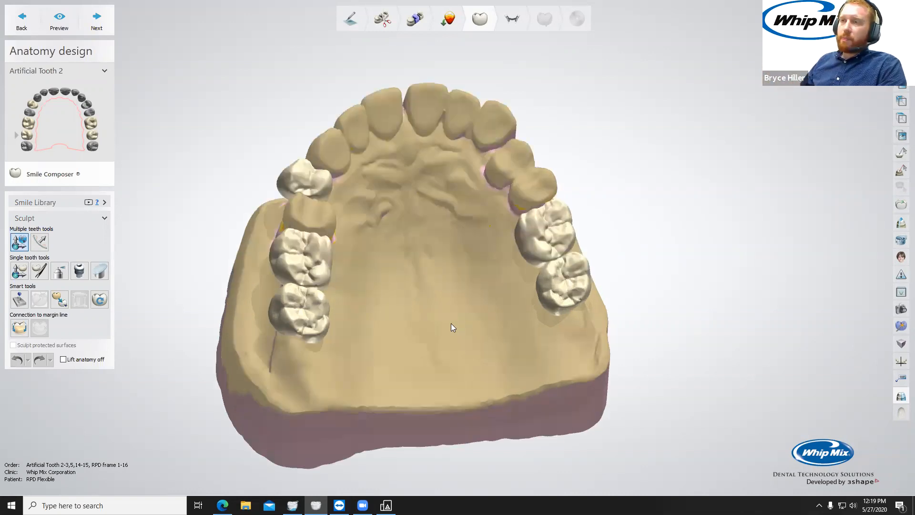
{"action": "scroll", "coordinate": [452, 327], "scroll_direction": "down", "scroll_amount": 2}
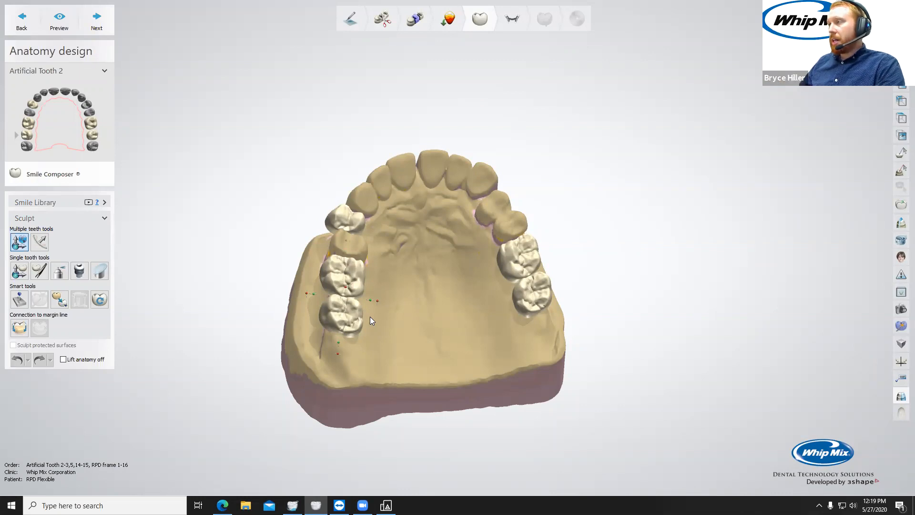
{"action": "mouse_move", "coordinate": [383, 331]}
{"action": "right_mouse_down"}
{"action": "mouse_move", "coordinate": [396, 312]}
{"action": "mouse_move", "coordinate": [430, 322]}
{"action": "mouse_move", "coordinate": [379, 330]}
{"action": "right_mouse_up"}
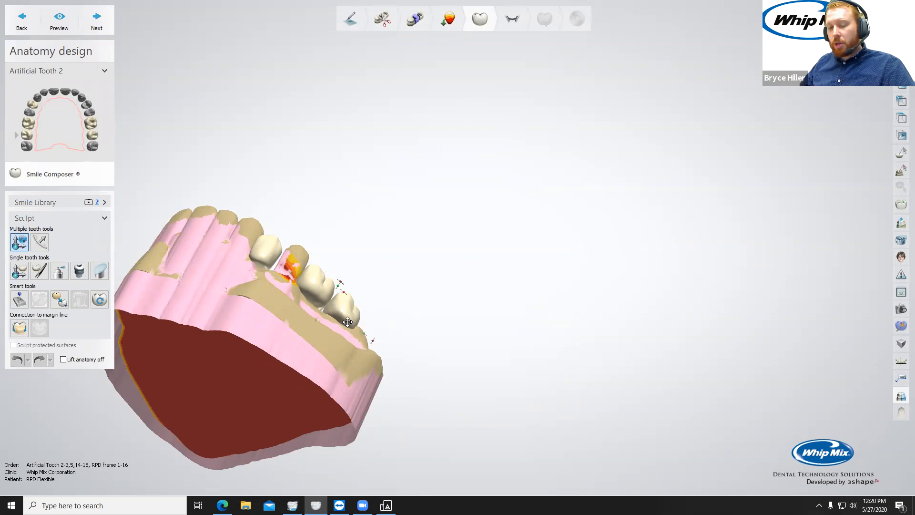
{"action": "mouse_move", "coordinate": [297, 327]}
{"action": "right_mouse_down"}
{"action": "mouse_move", "coordinate": [320, 330]}
{"action": "mouse_move", "coordinate": [347, 305]}
{"action": "mouse_move", "coordinate": [311, 331]}
{"action": "right_mouse_up"}
{"action": "scroll", "coordinate": [319, 330], "scroll_direction": "up", "scroll_amount": 3}
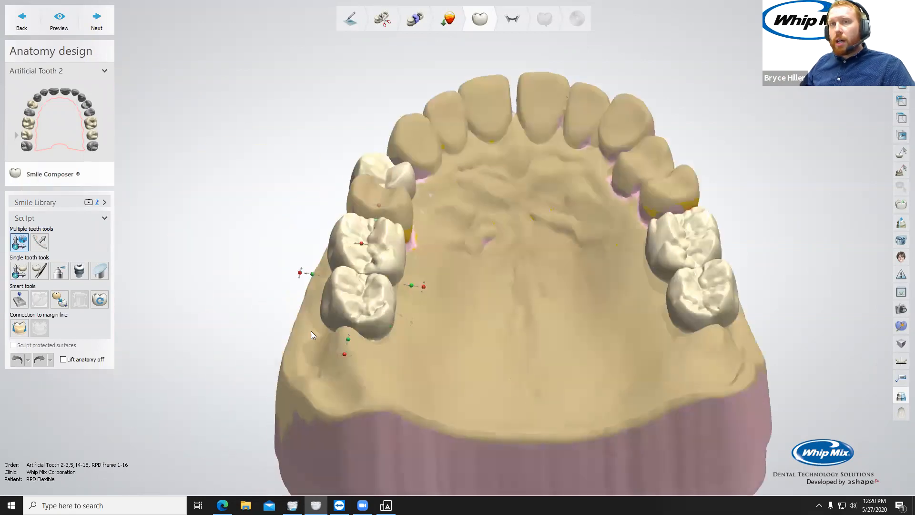
{"action": "left_click", "coordinate": [57, 202]}
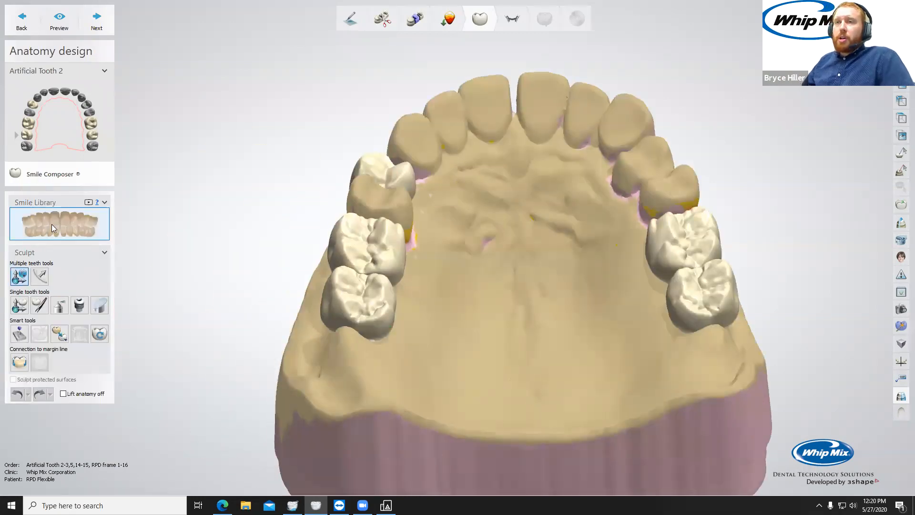
{"action": "left_click", "coordinate": [52, 223]}
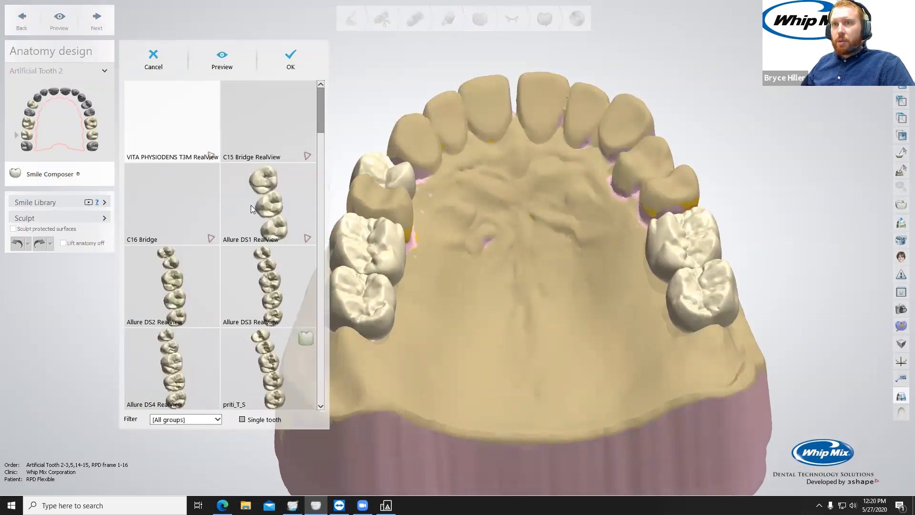
{"action": "left_click", "coordinate": [169, 278]}
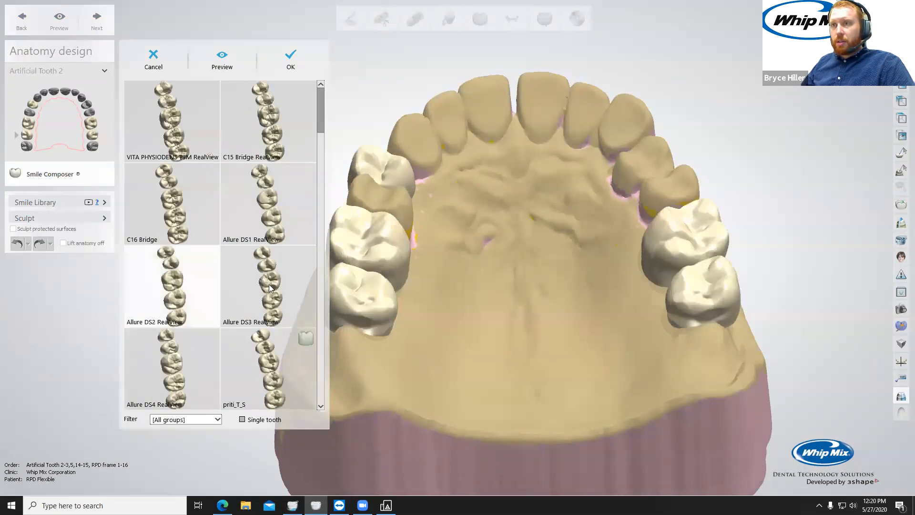
{"action": "right_click_drag", "start_coordinate": [497, 273], "coordinate": [496, 292]}
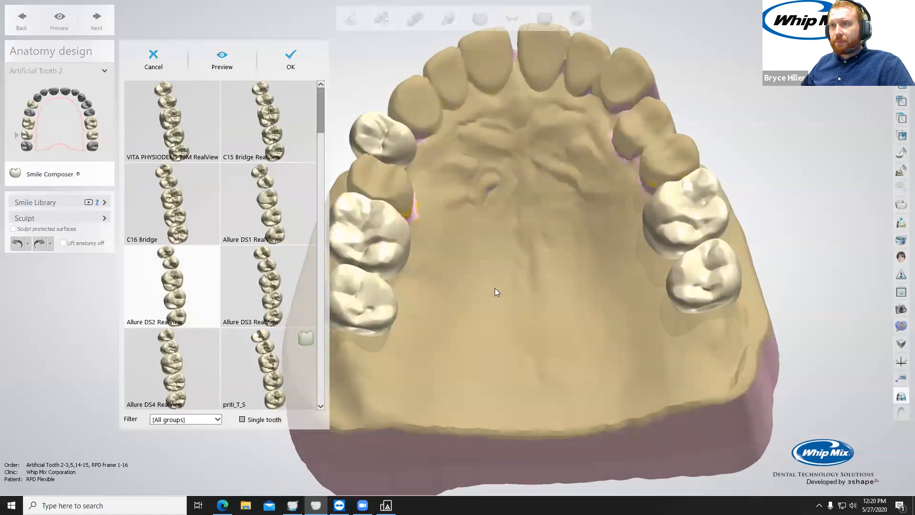
{"action": "left_click", "coordinate": [291, 67]}
Step: Move artificial tooth 5 individually into the gap between the upper right canine and the natural premolar
{"action": "mouse_move", "coordinate": [462, 209]}
{"action": "right_mouse_down"}
{"action": "mouse_move", "coordinate": [462, 230]}
{"action": "mouse_move", "coordinate": [460, 149]}
{"action": "mouse_move", "coordinate": [486, 155]}
{"action": "mouse_move", "coordinate": [405, 148]}
{"action": "mouse_move", "coordinate": [452, 248]}
{"action": "mouse_move", "coordinate": [440, 309]}
{"action": "right_mouse_up"}
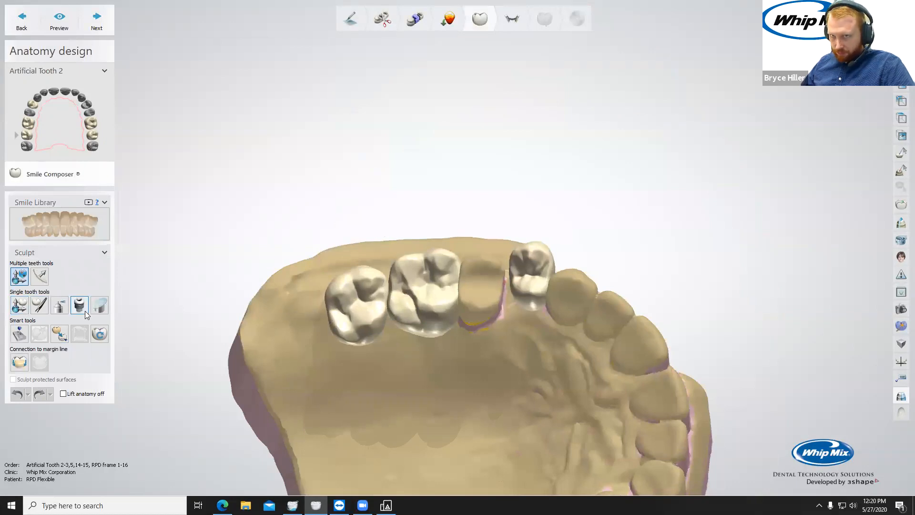
{"action": "left_click", "coordinate": [19, 307]}
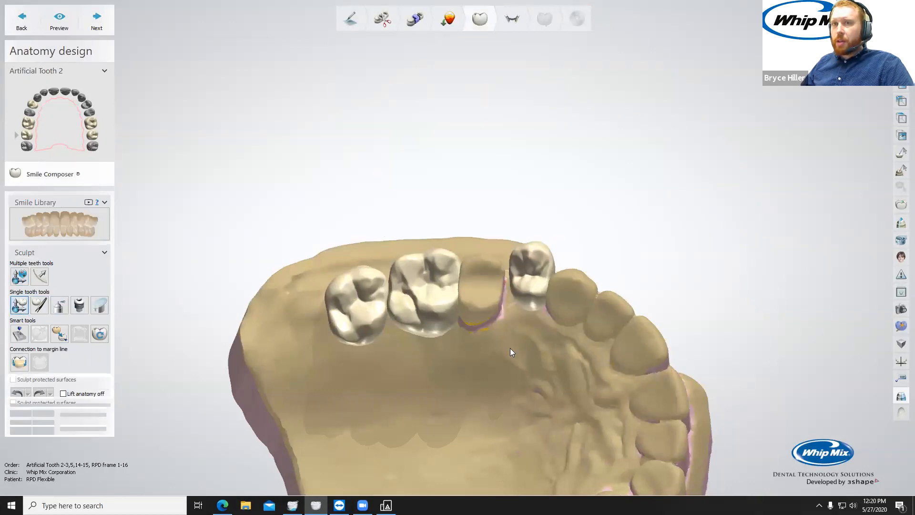
{"action": "left_click", "coordinate": [536, 292]}
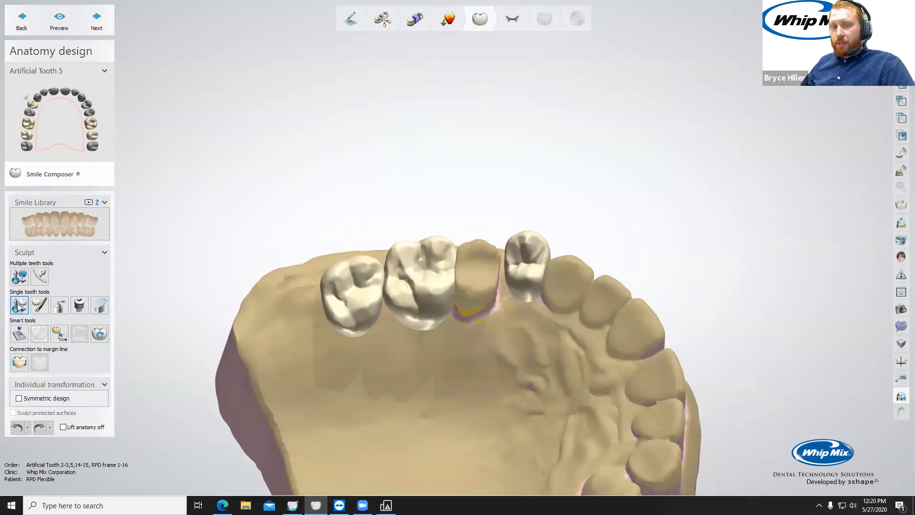
{"action": "right_click_drag", "start_coordinate": [643, 335], "coordinate": [548, 311]}
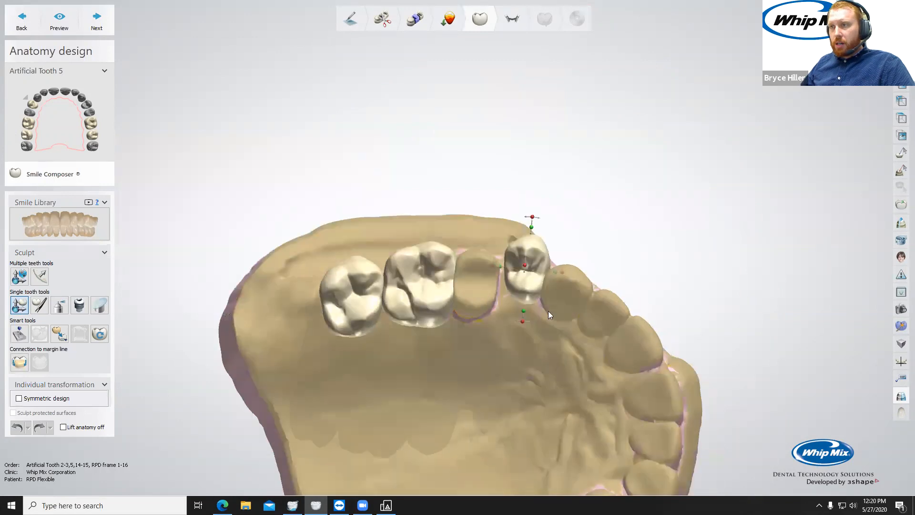
{"action": "left_click_drag", "start_coordinate": [518, 286], "coordinate": [513, 304]}
{"action": "right_click_drag", "start_coordinate": [602, 308], "coordinate": [514, 263]}
{"action": "scroll", "coordinate": [543, 293], "scroll_direction": "up", "scroll_amount": 3}
{"action": "left_click_drag", "start_coordinate": [515, 262], "coordinate": [516, 250]}
Step: Refine the position of artificial tooth 5 from several sides with small individual adjustments
{"action": "right_click_drag", "start_coordinate": [538, 253], "coordinate": [297, 300]}
{"action": "left_click_drag", "start_coordinate": [488, 280], "coordinate": [493, 280]}
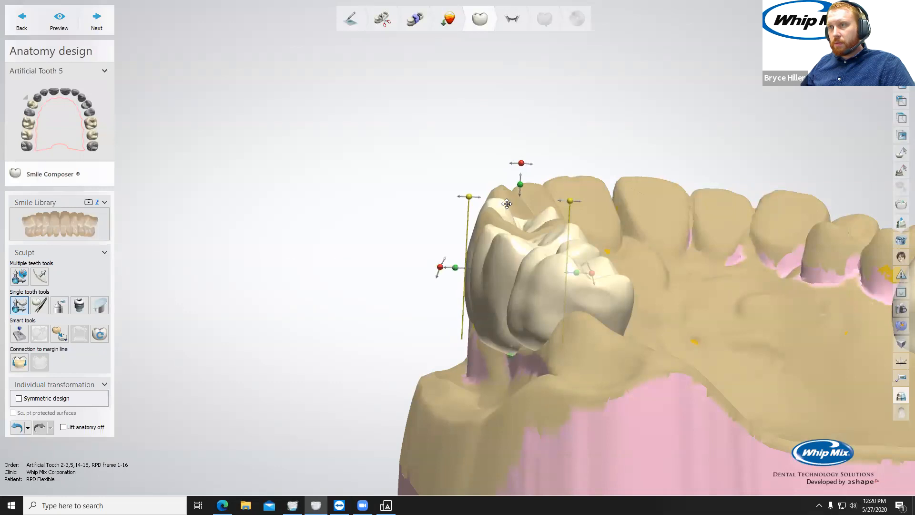
{"action": "left_click_drag", "start_coordinate": [504, 209], "coordinate": [508, 208]}
{"action": "right_click_drag", "start_coordinate": [507, 209], "coordinate": [724, 290]}
{"action": "left_click_drag", "start_coordinate": [688, 293], "coordinate": [694, 290]}
{"action": "left_click_drag", "start_coordinate": [782, 311], "coordinate": [792, 303]}
Step: Tilt, shift and rotate artificial tooth 3 so that it lines up with the natural premolar in front of it
{"action": "right_click_drag", "start_coordinate": [833, 324], "coordinate": [459, 154]}
{"action": "left_click", "coordinate": [468, 147]}
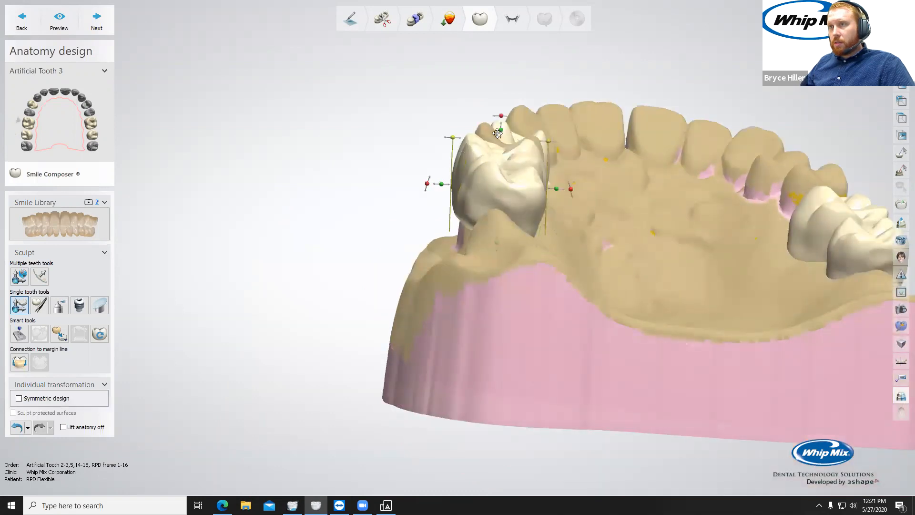
{"action": "left_click_drag", "start_coordinate": [501, 121], "coordinate": [515, 122]}
{"action": "left_click", "coordinate": [515, 196]}
{"action": "right_click_drag", "start_coordinate": [515, 195], "coordinate": [492, 296]}
{"action": "right_click_drag", "start_coordinate": [520, 221], "coordinate": [522, 107]}
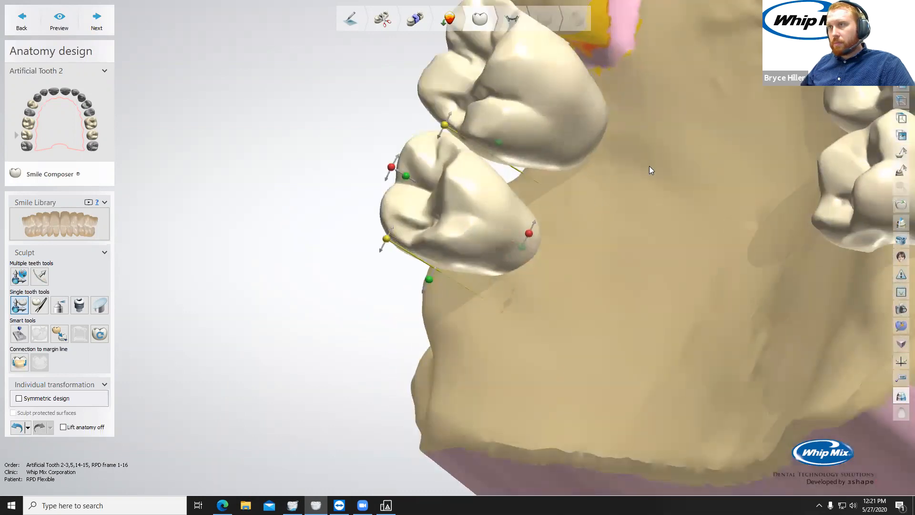
{"action": "right_click_drag", "start_coordinate": [651, 170], "coordinate": [515, 120]}
{"action": "scroll", "coordinate": [566, 141], "scroll_direction": "up", "scroll_amount": 3}
{"action": "left_click_drag", "start_coordinate": [504, 219], "coordinate": [501, 229]}
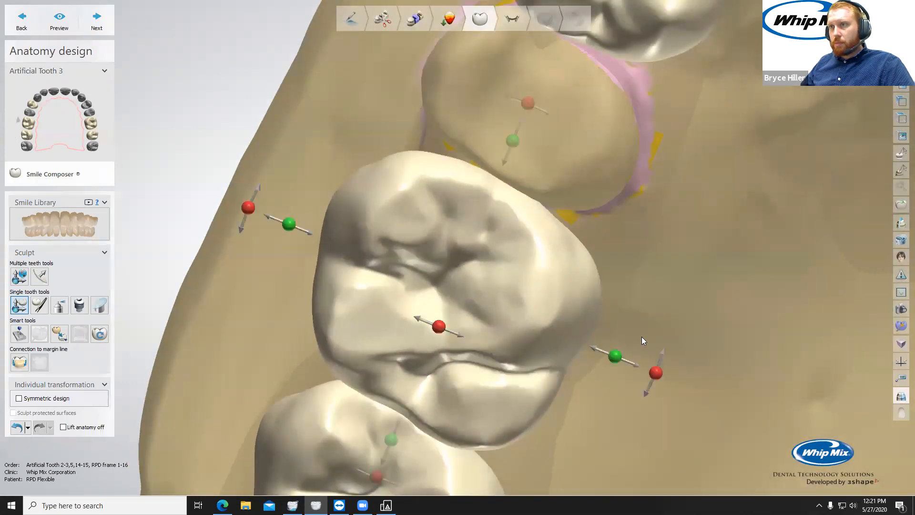
{"action": "scroll", "coordinate": [642, 335], "scroll_direction": "down", "scroll_amount": 1}
{"action": "left_click_drag", "start_coordinate": [545, 134], "coordinate": [554, 137]}
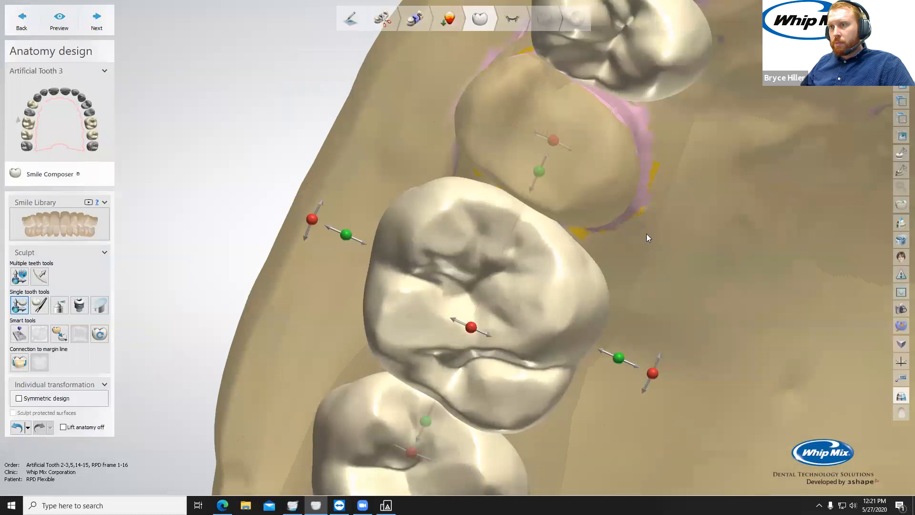
Step: Make small position corrections to the upper right artificial teeth to refine their alignment along the arch
{"action": "scroll", "coordinate": [665, 231], "scroll_direction": "down", "scroll_amount": 4}
{"action": "right_click_drag", "start_coordinate": [519, 102], "coordinate": [329, 157]}
{"action": "left_click_drag", "start_coordinate": [327, 157], "coordinate": [322, 163]}
{"action": "right_click_drag", "start_coordinate": [318, 193], "coordinate": [370, 207]}
{"action": "left_click_drag", "start_coordinate": [355, 185], "coordinate": [357, 185]}
Step: Reposition artificial tooth 14 on the upper left ridge and tilt its crown slightly towards the palate
{"action": "right_click_drag", "start_coordinate": [495, 224], "coordinate": [577, 189]}
{"action": "right_click_drag", "start_coordinate": [700, 165], "coordinate": [664, 106]}
{"action": "left_click_drag", "start_coordinate": [647, 103], "coordinate": [657, 96]}
{"action": "right_click_drag", "start_coordinate": [657, 97], "coordinate": [744, 81]}
{"action": "middle_click_drag", "start_coordinate": [784, 178], "coordinate": [795, 233]}
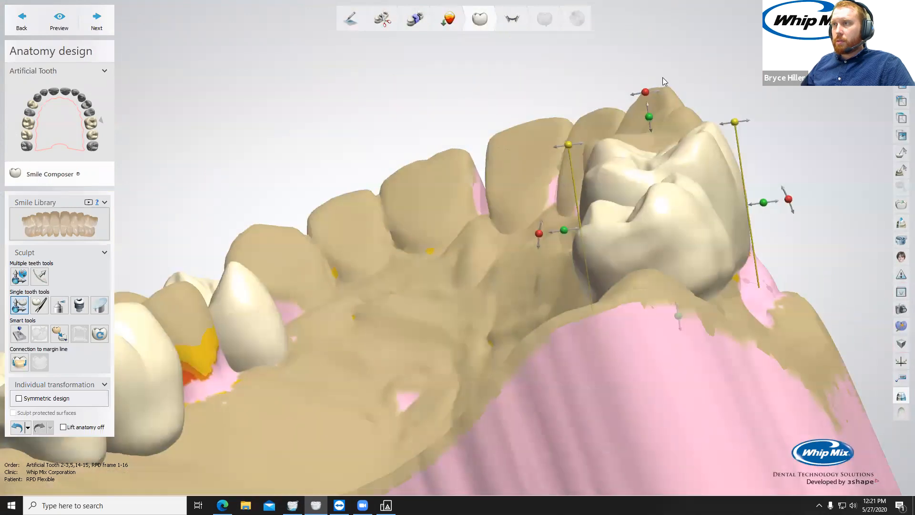
{"action": "left_click_drag", "start_coordinate": [647, 94], "coordinate": [627, 96]}
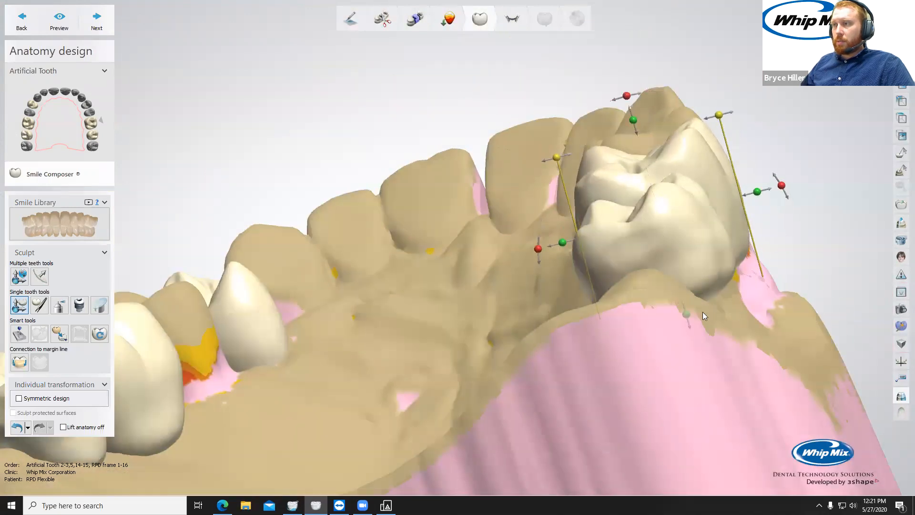
Step: Move artificial tooth 15 forward into contact with artificial tooth 14
{"action": "right_click_drag", "start_coordinate": [702, 312], "coordinate": [571, 262]}
{"action": "left_click", "coordinate": [572, 262]}
{"action": "left_click_drag", "start_coordinate": [572, 278], "coordinate": [556, 250]}
{"action": "right_click_drag", "start_coordinate": [617, 264], "coordinate": [562, 289]}
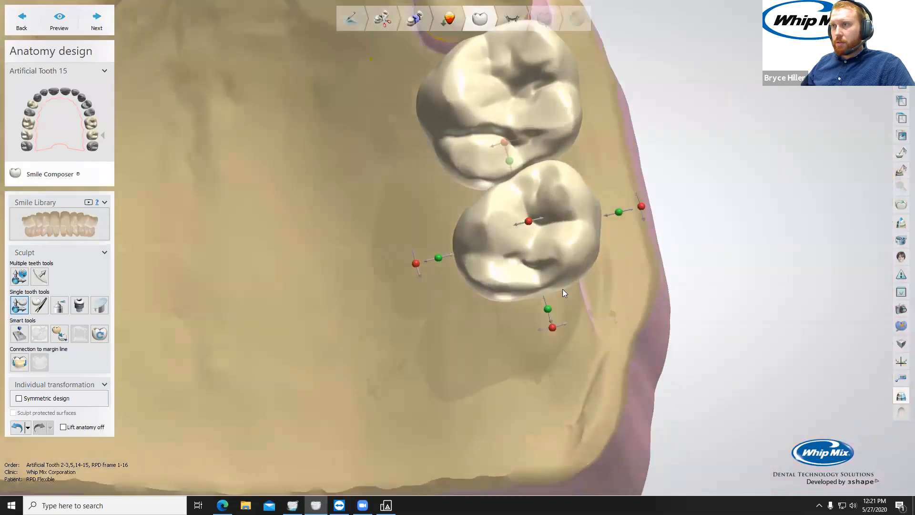
Step: Nudge artificial tooth 5 within the gap behind the upper right canine
{"action": "scroll", "coordinate": [638, 276], "scroll_direction": "down", "scroll_amount": 4}
{"action": "scroll", "coordinate": [395, 183], "scroll_direction": "up", "scroll_amount": 3}
{"action": "middle_click_drag", "start_coordinate": [414, 165], "coordinate": [438, 222]}
{"action": "right_click_drag", "start_coordinate": [437, 222], "coordinate": [499, 247]}
{"action": "scroll", "coordinate": [469, 327], "scroll_direction": "down", "scroll_amount": 3}
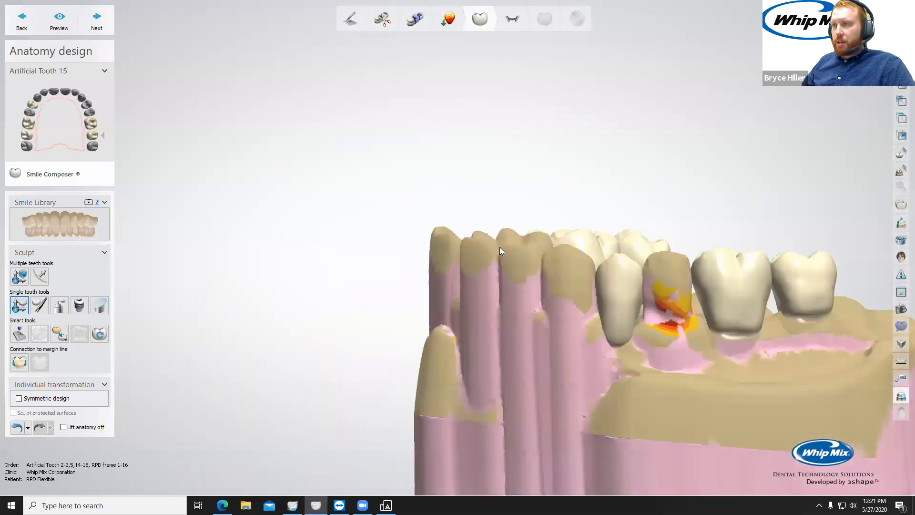
{"action": "middle_click_drag", "start_coordinate": [585, 234], "coordinate": [325, 159]}
{"action": "left_click_drag", "start_coordinate": [390, 223], "coordinate": [399, 220]}
{"action": "right_click_drag", "start_coordinate": [681, 217], "coordinate": [570, 262]}
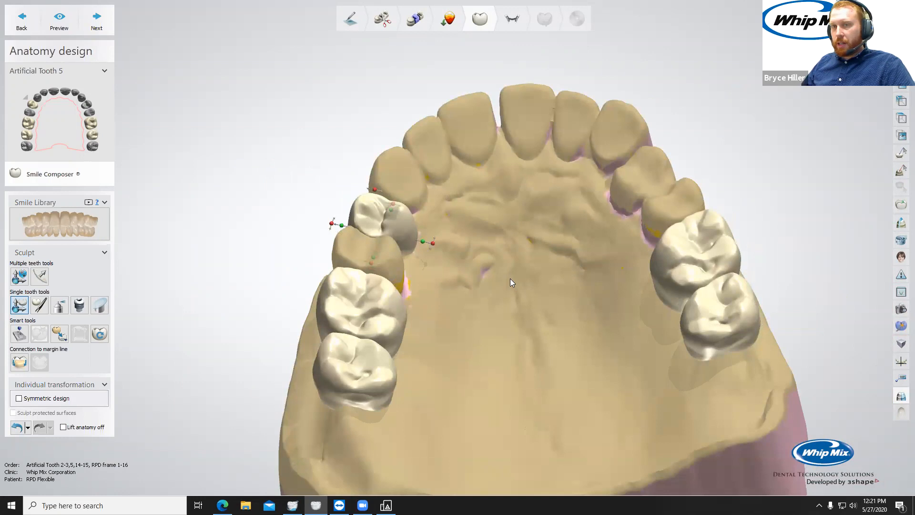
Step: Examine how the artificial teeth sit on the ridge from the occlusal, right buccal and left buccal sides
{"action": "right_click_drag", "start_coordinate": [523, 301], "coordinate": [494, 245]}
{"action": "scroll", "coordinate": [491, 249], "scroll_direction": "down", "scroll_amount": 2}
{"action": "scroll", "coordinate": [492, 244], "scroll_direction": "up", "scroll_amount": 2}
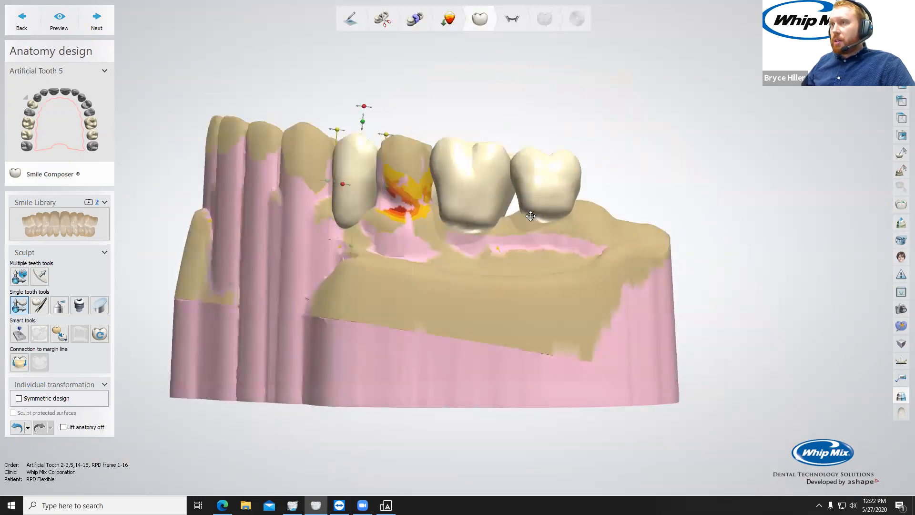
{"action": "right_click_drag", "start_coordinate": [412, 234], "coordinate": [301, 208]}
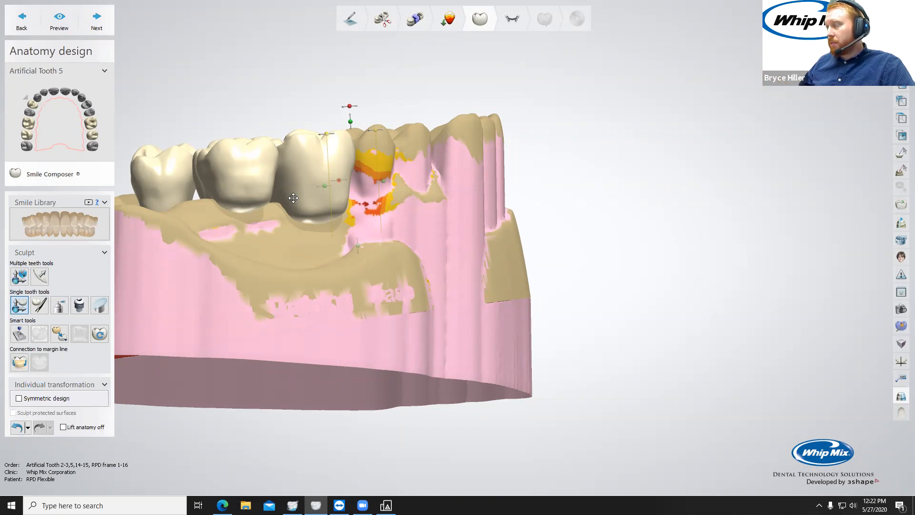
{"action": "scroll", "coordinate": [293, 198], "scroll_direction": "up", "scroll_amount": 3}
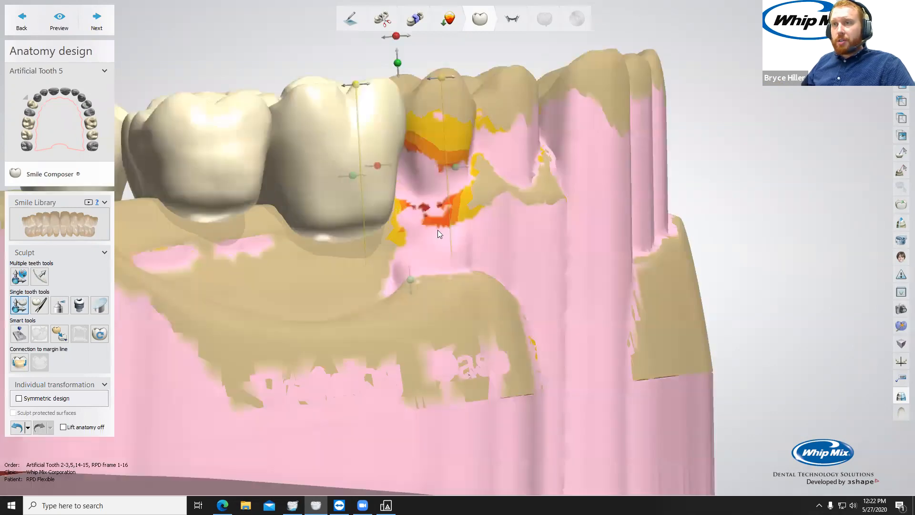
{"action": "middle_click_drag", "start_coordinate": [504, 222], "coordinate": [562, 244]}
{"action": "mouse_move", "coordinate": [562, 244]}
{"action": "right_mouse_down"}
{"action": "mouse_move", "coordinate": [644, 252]}
{"action": "mouse_move", "coordinate": [582, 255]}
{"action": "right_mouse_up"}
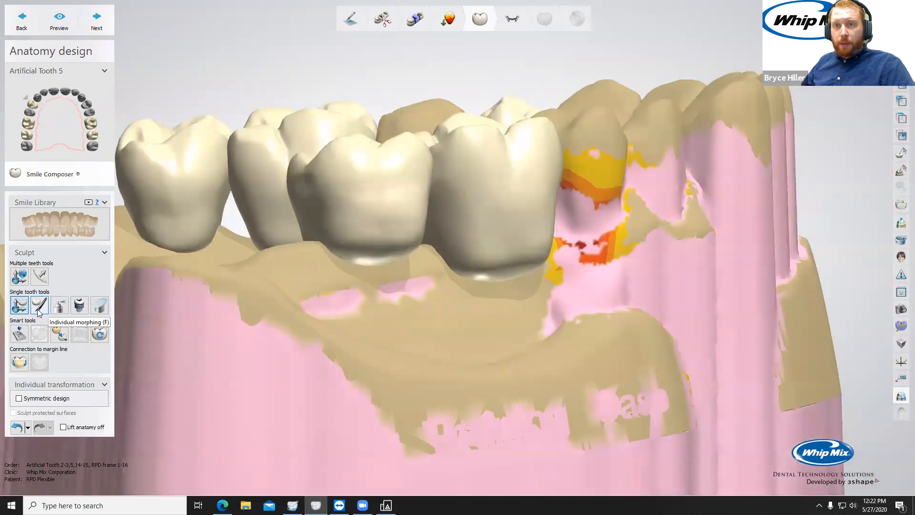
Step: Shorten artificial teeth 14 and 15 at their gum ends to fit the ridge, and check tooth 15 from behind
{"action": "left_click_drag", "start_coordinate": [489, 302], "coordinate": [481, 269]}
{"action": "left_click", "coordinate": [344, 259]}
{"action": "left_click_drag", "start_coordinate": [360, 281], "coordinate": [364, 263]}
{"action": "right_click_drag", "start_coordinate": [310, 279], "coordinate": [364, 277]}
{"action": "middle_click_drag", "start_coordinate": [369, 279], "coordinate": [392, 284]}
{"action": "right_click_drag", "start_coordinate": [392, 284], "coordinate": [393, 283]}
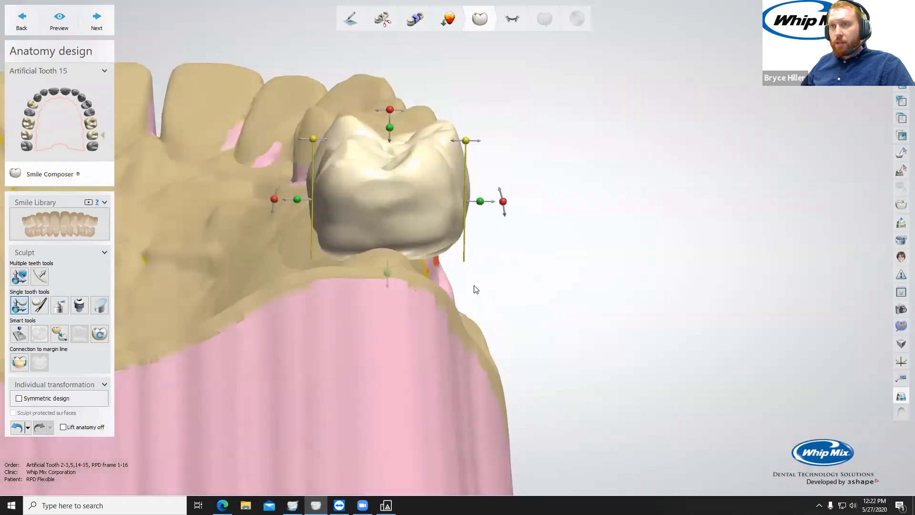
Step: Shorten artificial teeth 5, 3 and 2 at their gum ends to fit the ridge
{"action": "middle_click_drag", "start_coordinate": [125, 236], "coordinate": [278, 247]}
{"action": "scroll", "coordinate": [278, 246], "scroll_direction": "down", "scroll_amount": 5}
{"action": "right_click_drag", "start_coordinate": [275, 274], "coordinate": [493, 314]}
{"action": "left_click", "coordinate": [492, 314]}
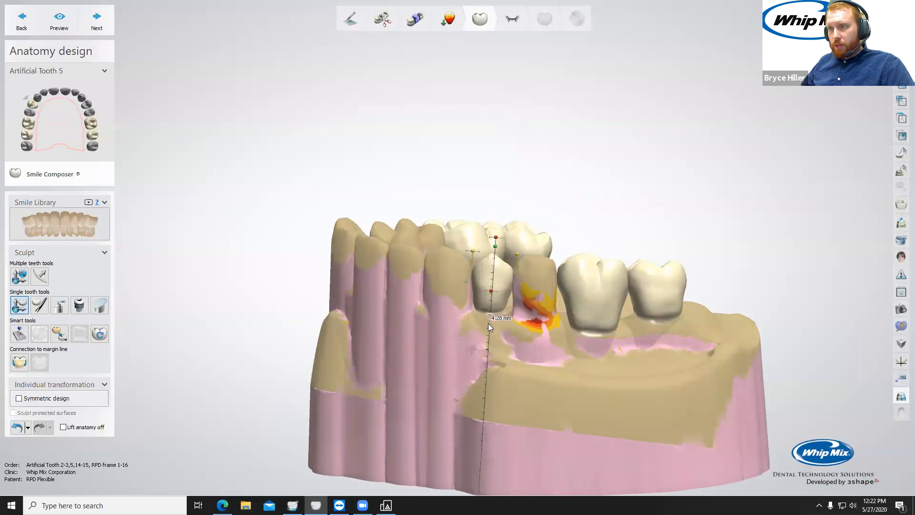
{"action": "left_click", "coordinate": [589, 305]}
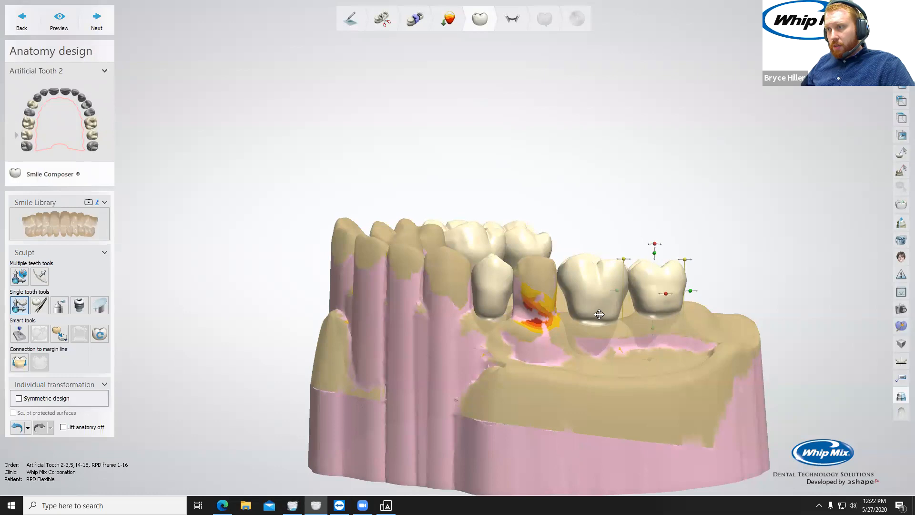
{"action": "mouse_move", "coordinate": [588, 335]}
{"action": "right_mouse_down"}
{"action": "mouse_move", "coordinate": [615, 324]}
{"action": "mouse_move", "coordinate": [607, 335]}
{"action": "mouse_move", "coordinate": [573, 337]}
{"action": "right_mouse_up"}
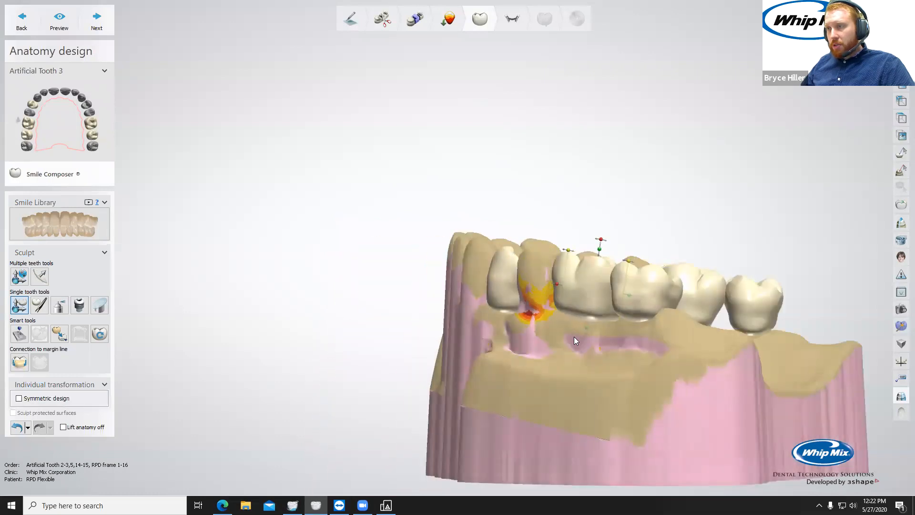
Step: Set the desired distance to the gingiva to 0.80 mm, cut all artificial teeth to it, and check the upper right side
{"action": "left_click", "coordinate": [19, 334]}
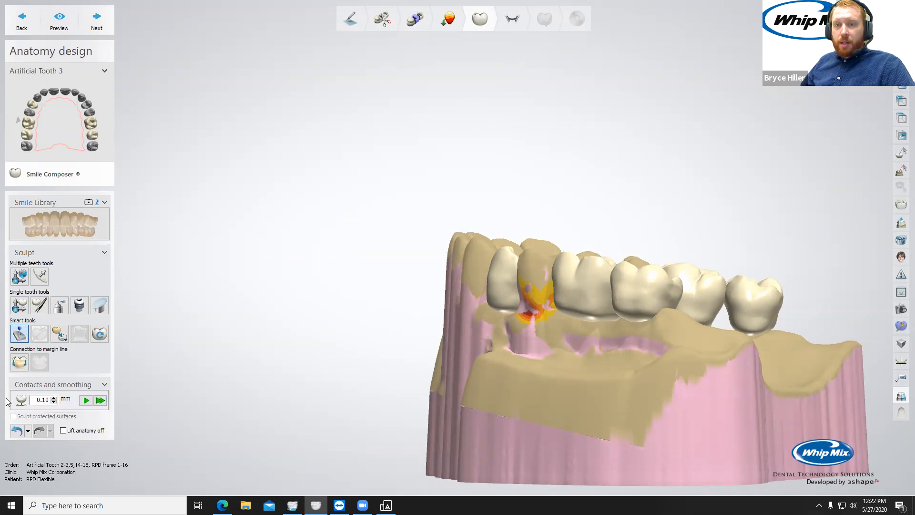
{"action": "left_click", "coordinate": [56, 401]}
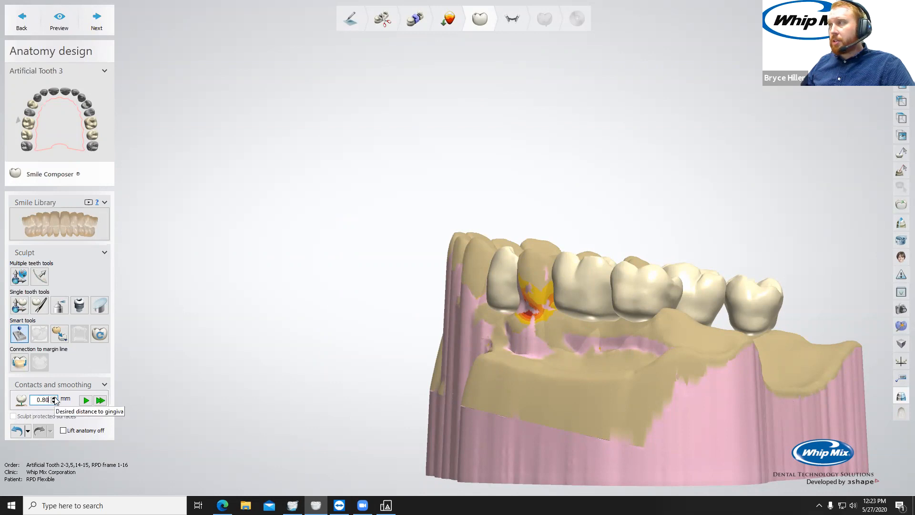
{"action": "left_click", "coordinate": [100, 400]}
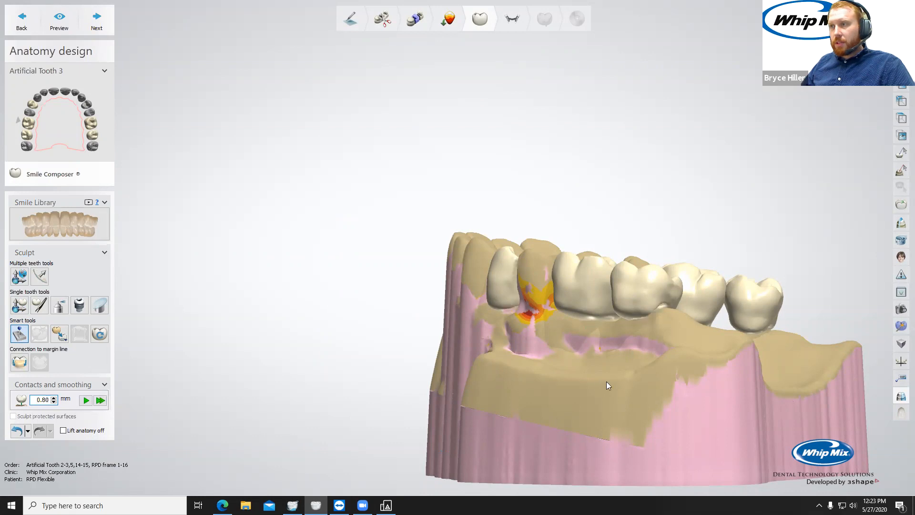
{"action": "scroll", "coordinate": [644, 355], "scroll_direction": "up", "scroll_amount": 5}
{"action": "right_click_drag", "start_coordinate": [644, 356], "coordinate": [620, 350]}
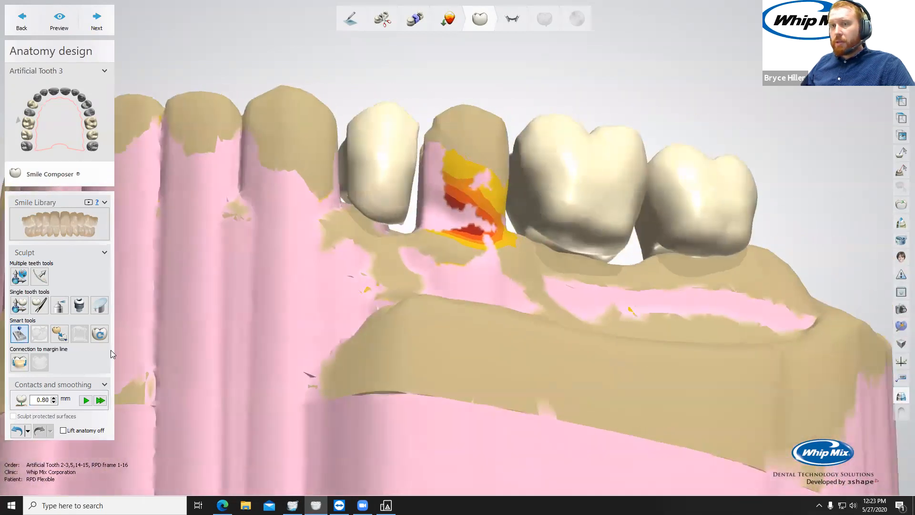
Step: Set the Wax knife to smoothing with a 1.88 mm radius and try it on the gum ends of the upper right artificial teeth
{"action": "left_click", "coordinate": [60, 305]}
{"action": "left_click", "coordinate": [75, 370]}
{"action": "scroll", "coordinate": [558, 219], "scroll_direction": "up", "scroll_amount": 2}
{"action": "scroll", "coordinate": [540, 220], "scroll_direction": "up", "scroll_amount": 4, "text": "ctrl"}
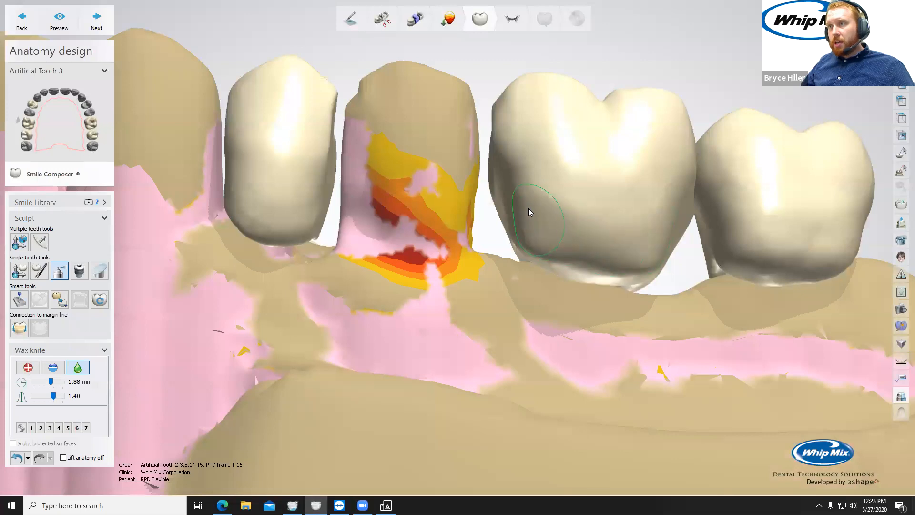
{"action": "right_click_drag", "start_coordinate": [592, 245], "coordinate": [528, 195]}
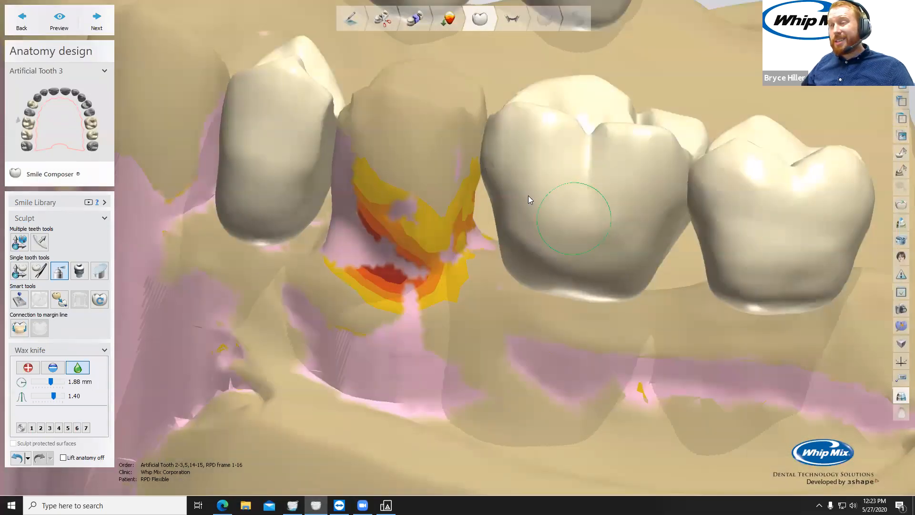
Step: Undo the Wax knife smoothing on the upper right artificial teeth
{"action": "left_click", "coordinate": [17, 457]}
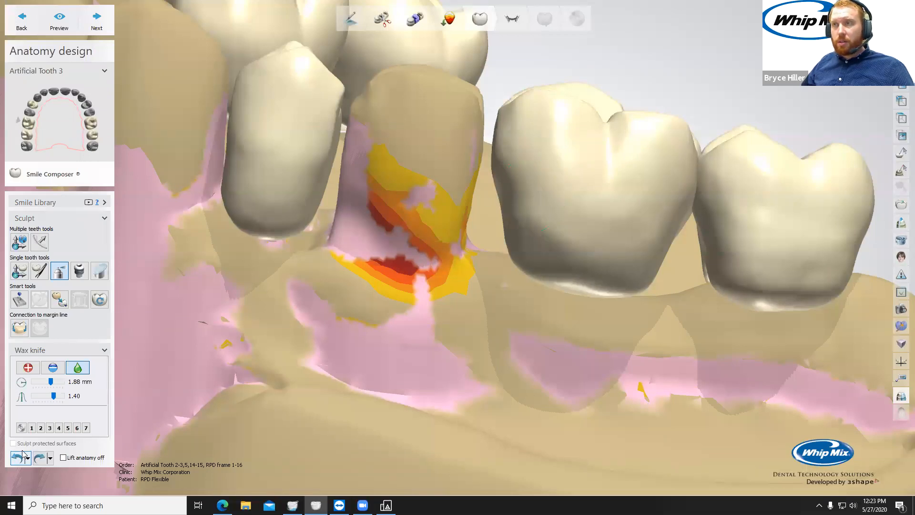
{"action": "right_click_drag", "start_coordinate": [352, 279], "coordinate": [352, 334]}
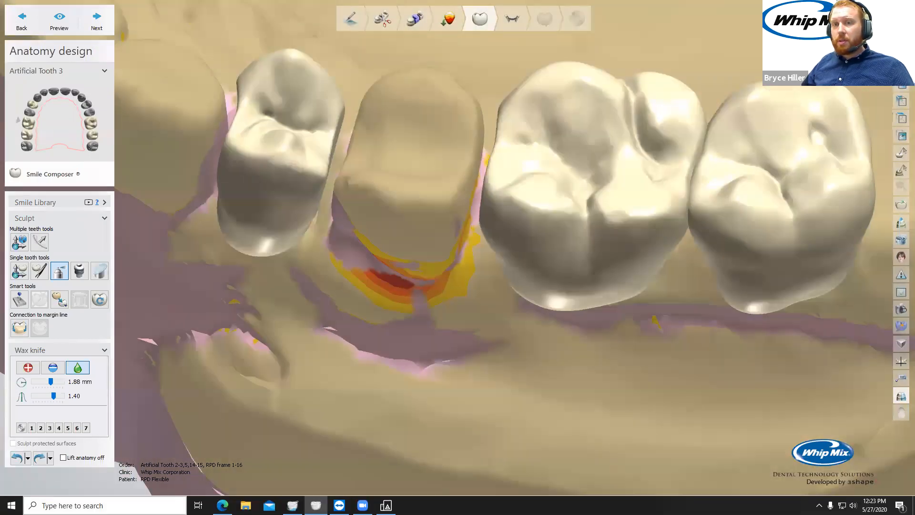
{"action": "left_click", "coordinate": [28, 459]}
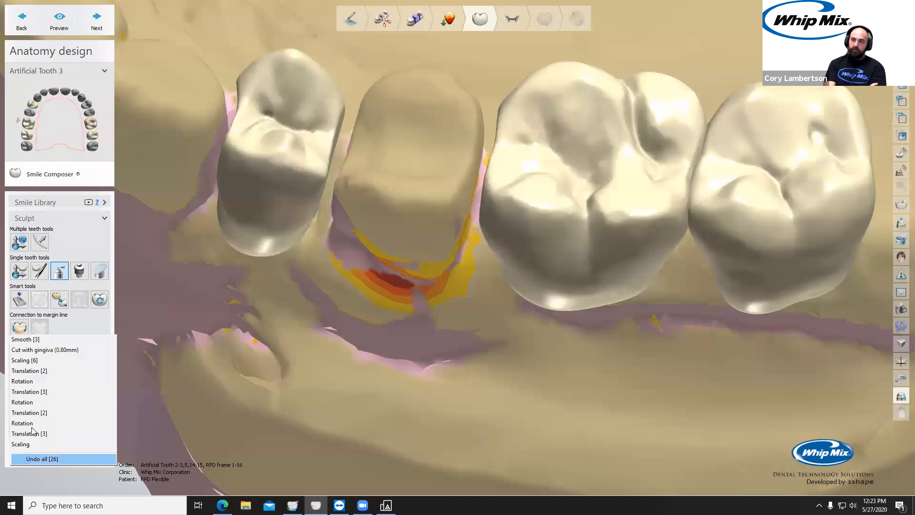
{"action": "left_click", "coordinate": [267, 399]}
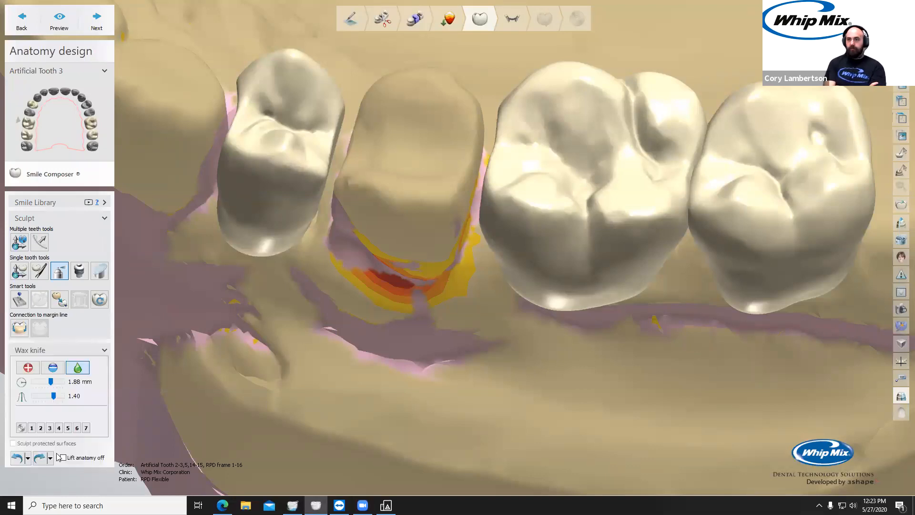
{"action": "left_click", "coordinate": [14, 457]}
{"action": "left_click", "coordinate": [16, 458]}
{"action": "left_click", "coordinate": [16, 458]}
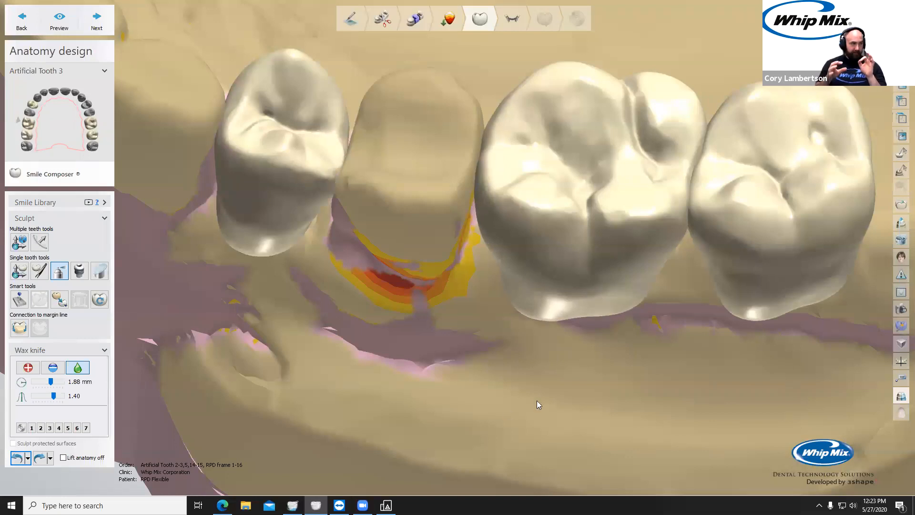
Step: Smooth the cut edges at the gum ends of artificial teeth 5, 3 and 2 with the Wax knife
{"action": "right_click_drag", "start_coordinate": [629, 382], "coordinate": [564, 300]}
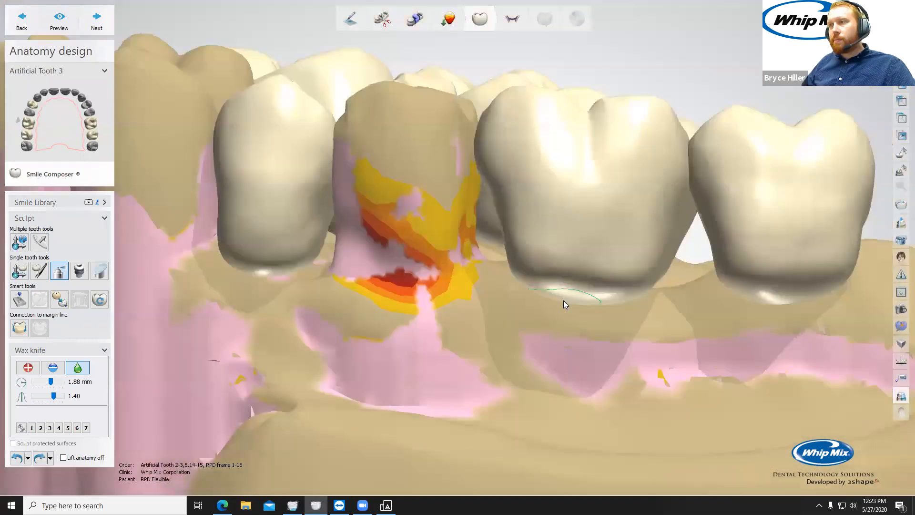
{"action": "right_click_drag", "start_coordinate": [477, 326], "coordinate": [408, 299]}
{"action": "left_click", "coordinate": [267, 223]}
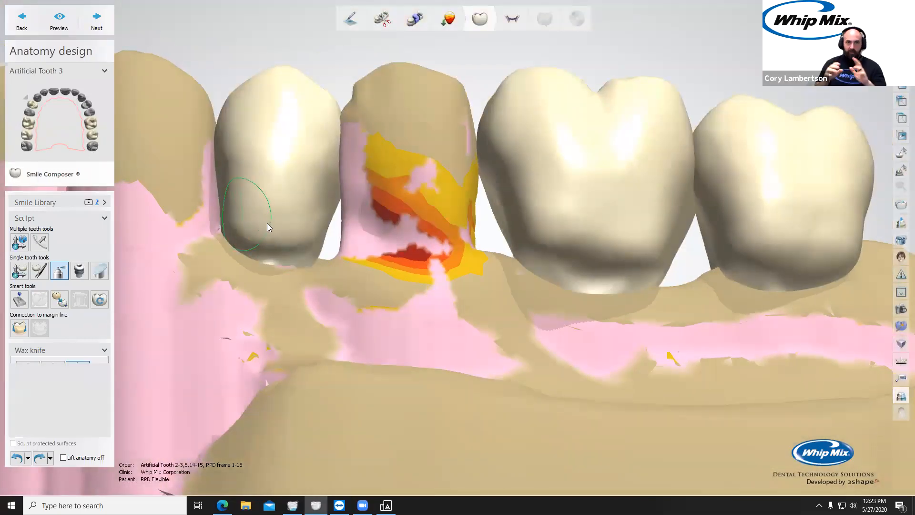
{"action": "left_click", "coordinate": [556, 227]}
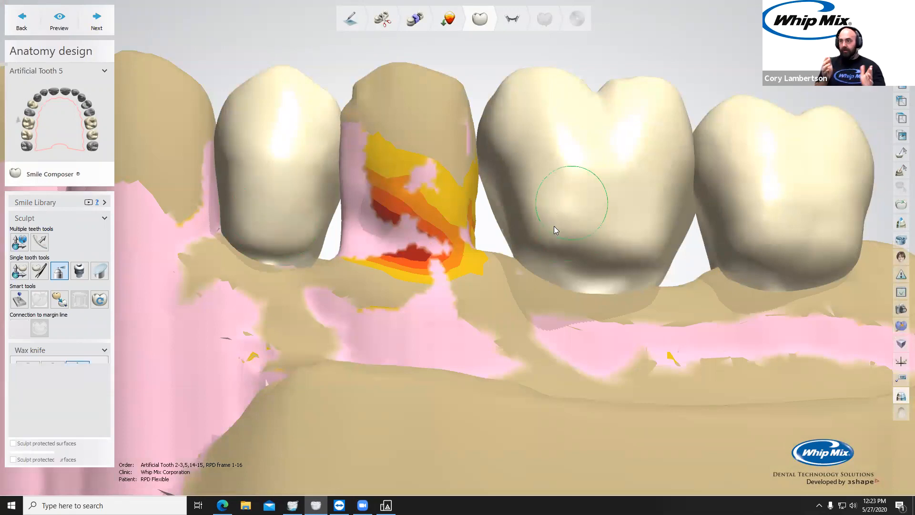
{"action": "mouse_move", "coordinate": [615, 254]}
{"action": "left_mouse_down"}
{"action": "mouse_move", "coordinate": [643, 263]}
{"action": "mouse_move", "coordinate": [578, 221]}
{"action": "mouse_move", "coordinate": [536, 210]}
{"action": "left_mouse_up"}
{"action": "right_click_drag", "start_coordinate": [536, 211], "coordinate": [520, 185]}
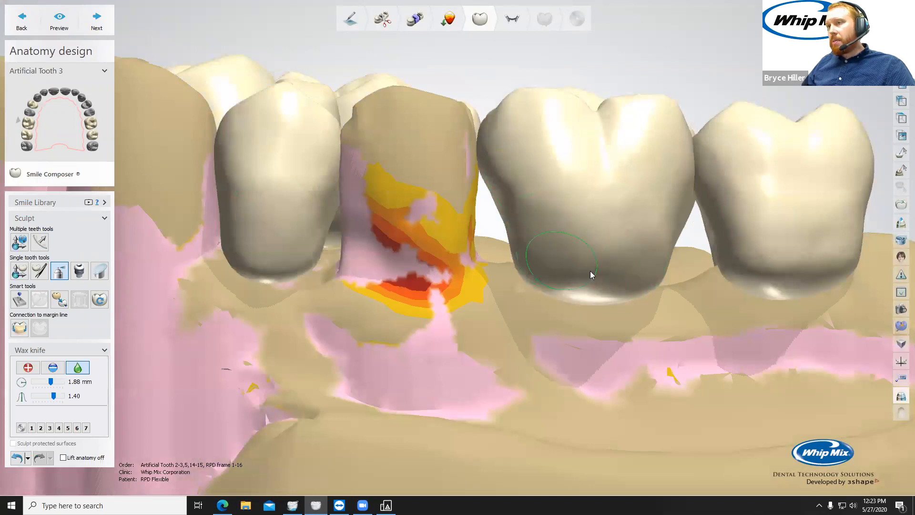
{"action": "left_click", "coordinate": [740, 248]}
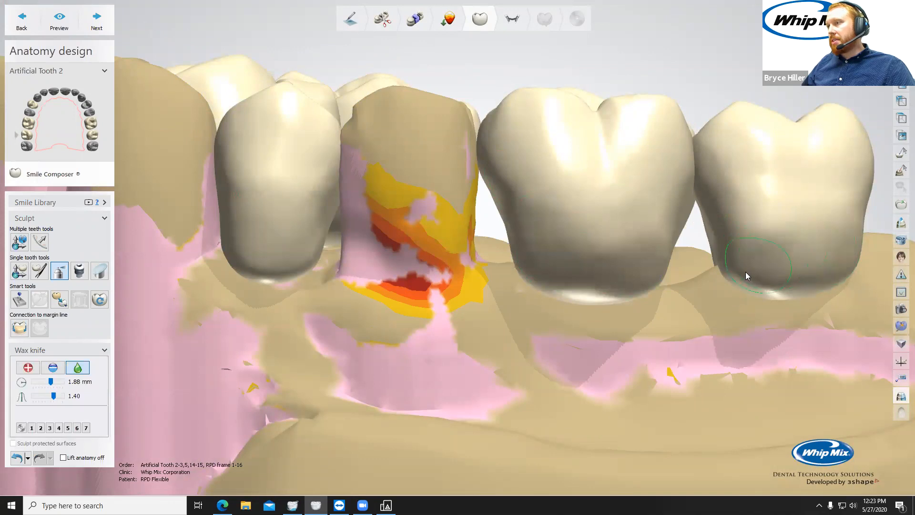
{"action": "mouse_move", "coordinate": [776, 257]}
{"action": "right_mouse_down"}
{"action": "mouse_move", "coordinate": [774, 192]}
{"action": "mouse_move", "coordinate": [748, 218]}
{"action": "mouse_move", "coordinate": [604, 214]}
{"action": "mouse_move", "coordinate": [607, 229]}
{"action": "right_mouse_up"}
Step: Adjust the fit of artificial tooth 2 against the ridge behind artificial tooth 3 using individual transformation
{"action": "left_click", "coordinate": [19, 270]}
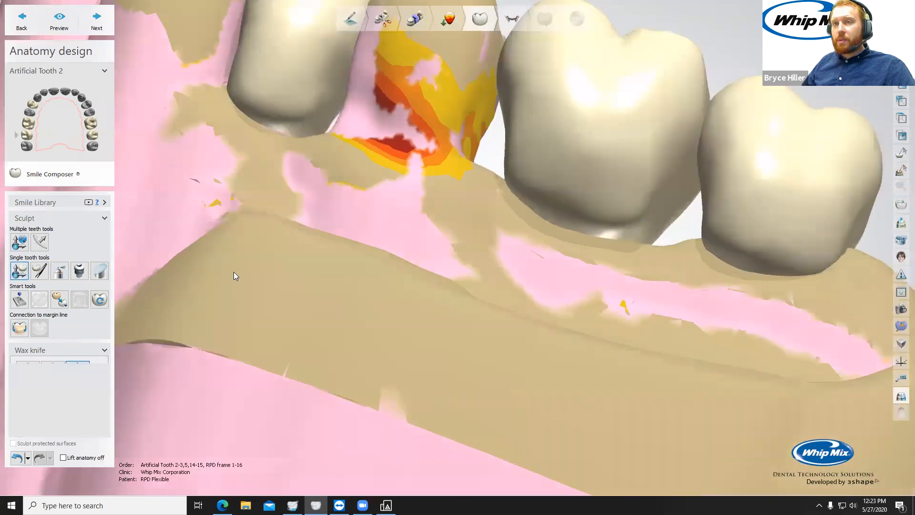
{"action": "scroll", "coordinate": [766, 181], "scroll_direction": "down", "scroll_amount": 5}
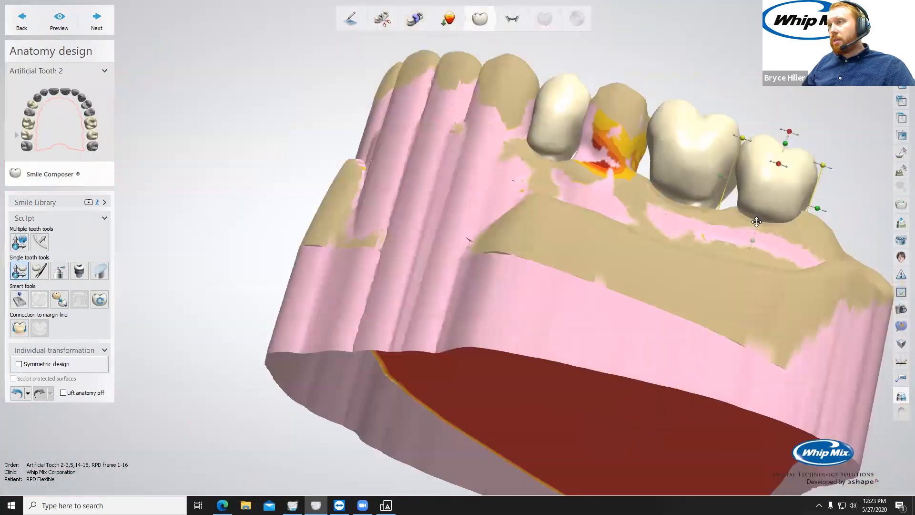
{"action": "right_click_drag", "start_coordinate": [766, 181], "coordinate": [758, 257]}
{"action": "middle_click_drag", "start_coordinate": [808, 129], "coordinate": [715, 276]}
{"action": "right_click_drag", "start_coordinate": [714, 275], "coordinate": [689, 423]}
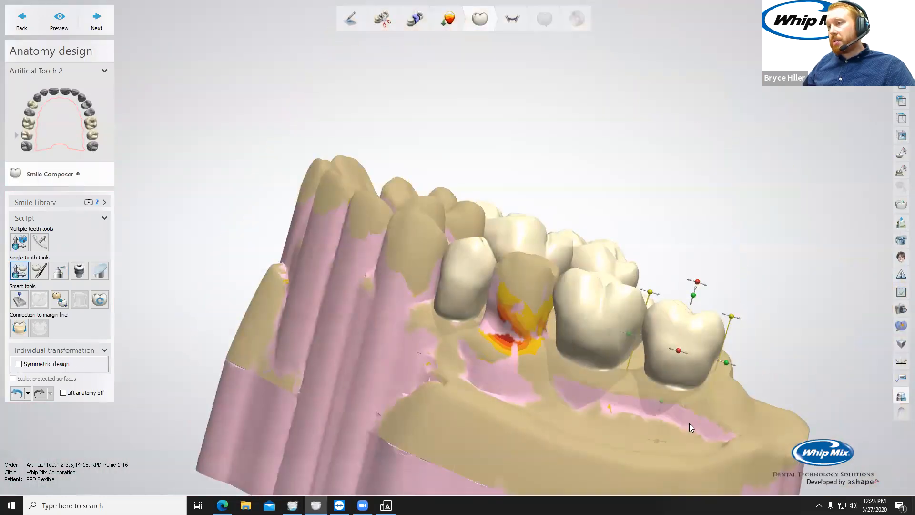
{"action": "scroll", "coordinate": [689, 423], "scroll_direction": "up", "scroll_amount": 3}
{"action": "left_click_drag", "start_coordinate": [650, 396], "coordinate": [659, 366]}
{"action": "right_click_drag", "start_coordinate": [659, 366], "coordinate": [672, 339]}
{"action": "left_click_drag", "start_coordinate": [592, 279], "coordinate": [608, 283]}
{"action": "right_click_drag", "start_coordinate": [683, 326], "coordinate": [758, 337]}
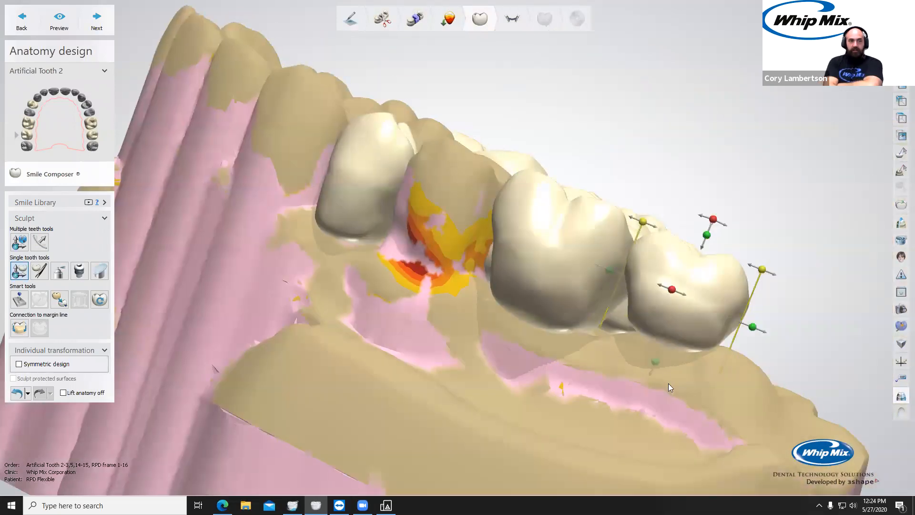
Step: Smooth the gum end of artificial tooth 2 with the Wax knife and inspect its contact with the tissue from underneath
{"action": "left_click", "coordinate": [58, 273]}
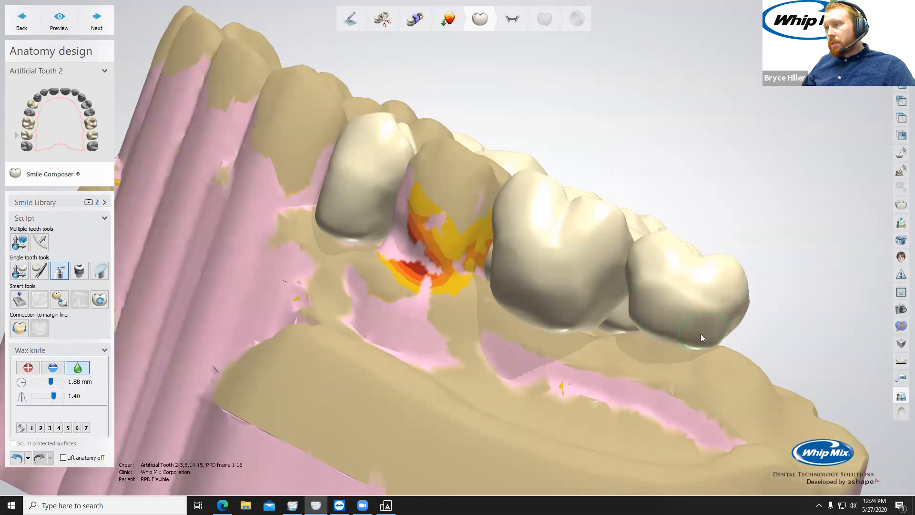
{"action": "right_click_drag", "start_coordinate": [697, 323], "coordinate": [675, 328]}
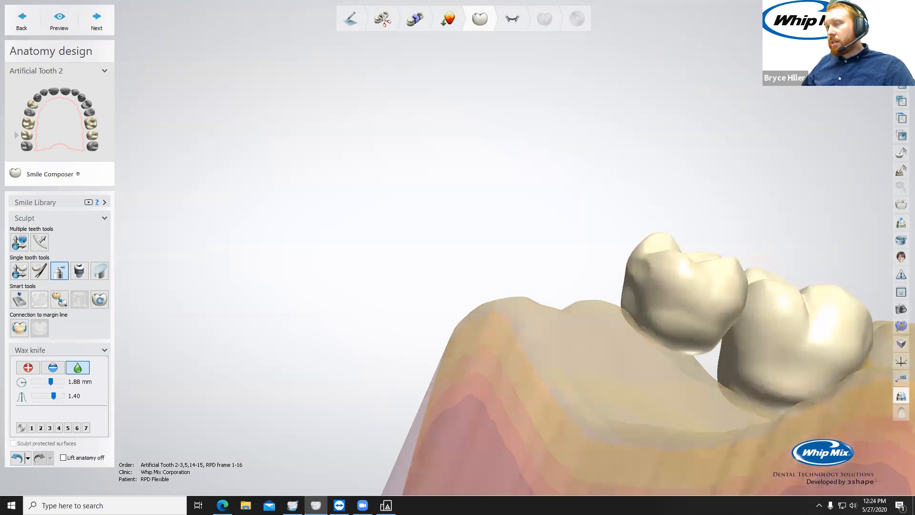
{"action": "mouse_move", "coordinate": [689, 293]}
{"action": "right_mouse_down"}
{"action": "mouse_move", "coordinate": [706, 260]}
{"action": "mouse_move", "coordinate": [701, 286]}
{"action": "right_mouse_up"}
{"action": "right_click_drag", "start_coordinate": [639, 351], "coordinate": [630, 293]}
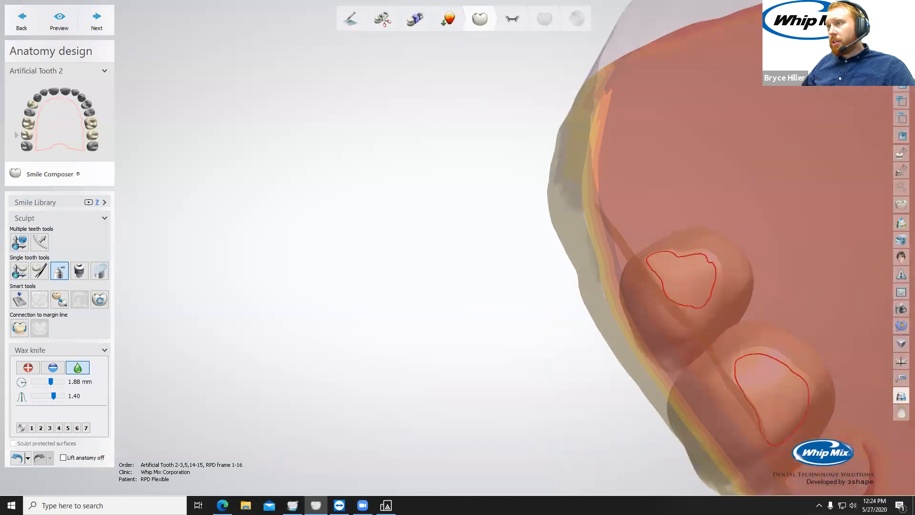
{"action": "scroll", "coordinate": [703, 311], "scroll_direction": "up", "scroll_amount": 3}
{"action": "mouse_move", "coordinate": [702, 311]}
{"action": "right_mouse_down"}
{"action": "mouse_move", "coordinate": [754, 292]}
{"action": "mouse_move", "coordinate": [692, 322]}
{"action": "right_mouse_up"}
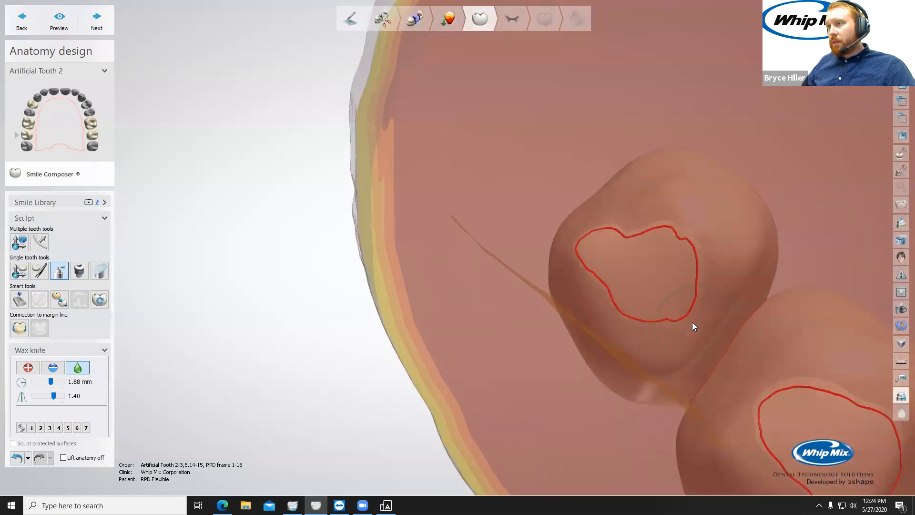
Step: Pull the underside of artificial tooth 2 clear of the tissue using Individual morphing with a 3.15 mm radius
{"action": "left_click", "coordinate": [39, 270]}
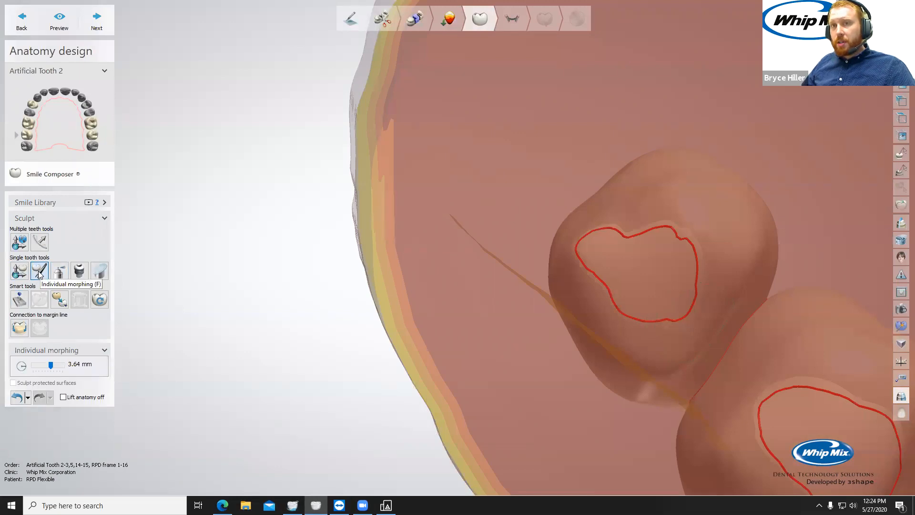
{"action": "scroll", "coordinate": [629, 276], "scroll_direction": "down", "scroll_amount": 2, "text": "shift"}
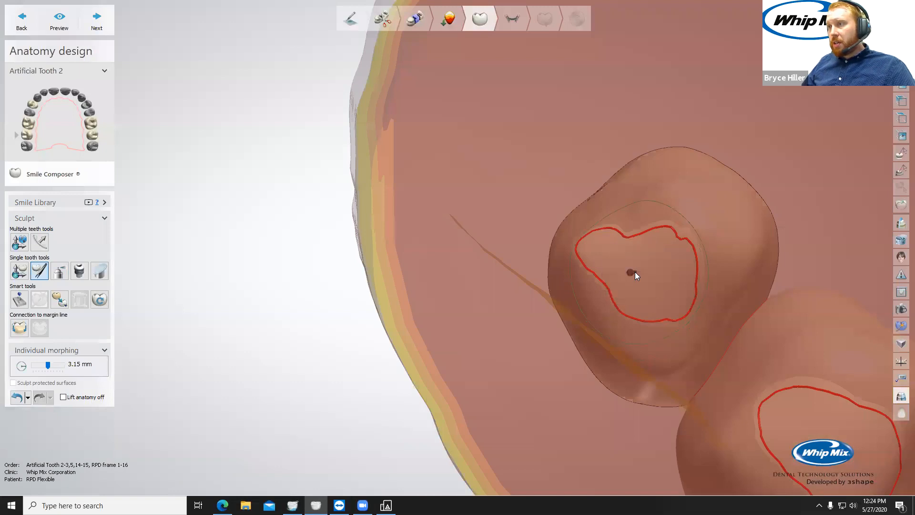
{"action": "mouse_move", "coordinate": [634, 272]}
{"action": "left_mouse_down"}
{"action": "mouse_move", "coordinate": [635, 291]}
{"action": "mouse_move", "coordinate": [636, 279]}
{"action": "mouse_move", "coordinate": [600, 247]}
{"action": "mouse_move", "coordinate": [645, 265]}
{"action": "mouse_move", "coordinate": [668, 301]}
{"action": "left_mouse_up"}
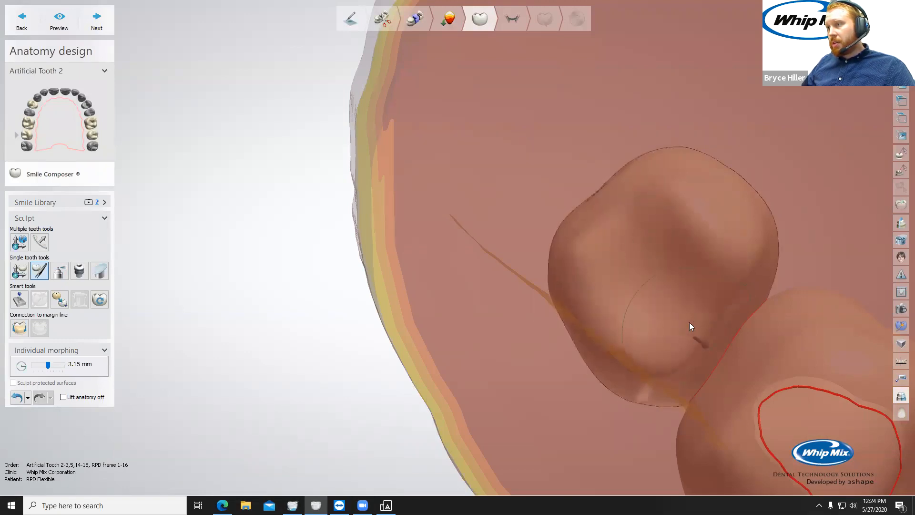
{"action": "right_click_drag", "start_coordinate": [705, 282], "coordinate": [751, 201]}
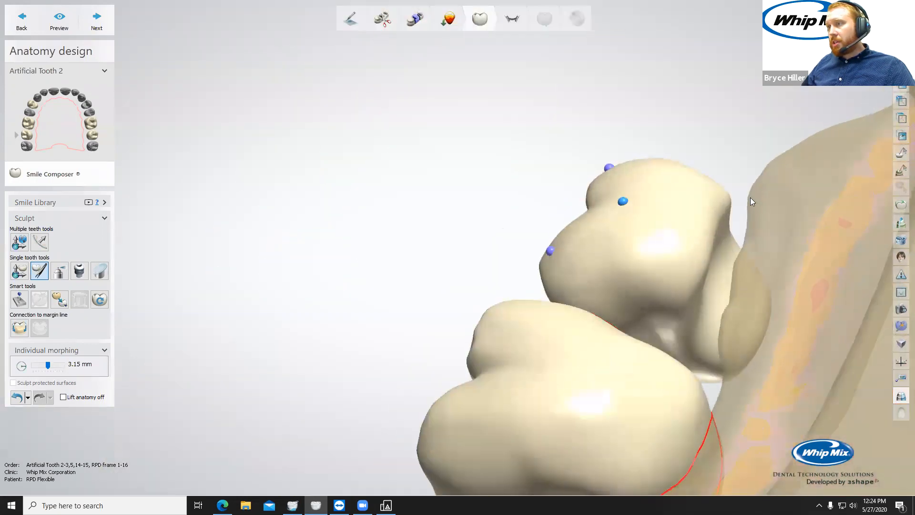
Step: Pull the underside of artificial tooth 3 clear of the tissue using Individual morphing with a 3.15 mm radius
{"action": "mouse_move", "coordinate": [758, 294]}
{"action": "right_mouse_down"}
{"action": "mouse_move", "coordinate": [727, 245]}
{"action": "mouse_move", "coordinate": [499, 251]}
{"action": "right_mouse_up"}
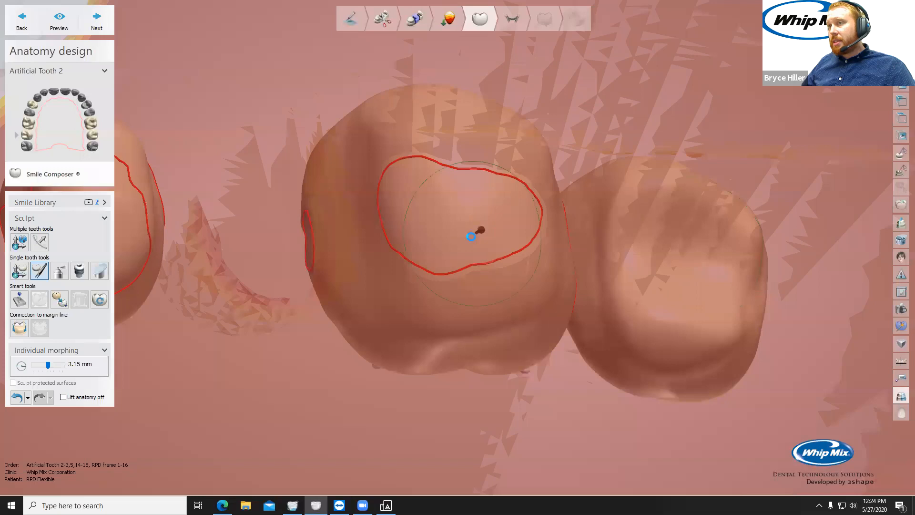
{"action": "mouse_move", "coordinate": [452, 233]}
{"action": "left_mouse_down"}
{"action": "mouse_move", "coordinate": [403, 217]}
{"action": "mouse_move", "coordinate": [534, 208]}
{"action": "mouse_move", "coordinate": [505, 212]}
{"action": "mouse_move", "coordinate": [500, 199]}
{"action": "mouse_move", "coordinate": [469, 184]}
{"action": "left_mouse_up"}
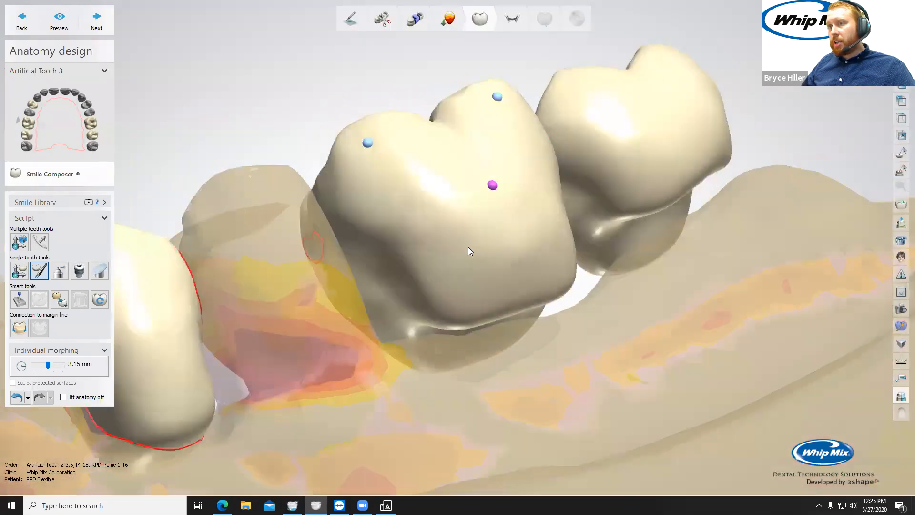
{"action": "right_click_drag", "start_coordinate": [468, 247], "coordinate": [406, 245]}
{"action": "left_click_drag", "start_coordinate": [406, 245], "coordinate": [406, 258]}
{"action": "mouse_move", "coordinate": [407, 258]}
{"action": "right_mouse_down"}
{"action": "mouse_move", "coordinate": [528, 321]}
{"action": "mouse_move", "coordinate": [444, 298]}
{"action": "right_mouse_up"}
{"action": "right_click_drag", "start_coordinate": [355, 241], "coordinate": [418, 278]}
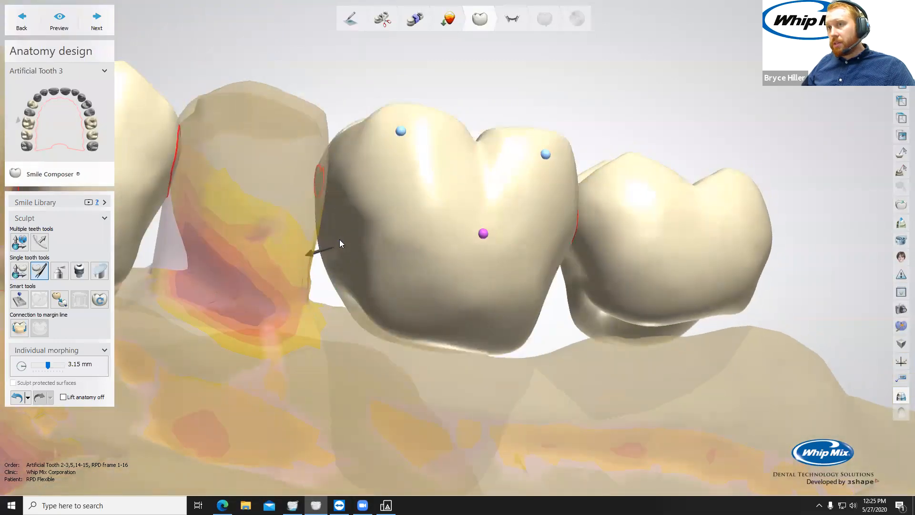
{"action": "right_click_drag", "start_coordinate": [484, 302], "coordinate": [555, 312]}
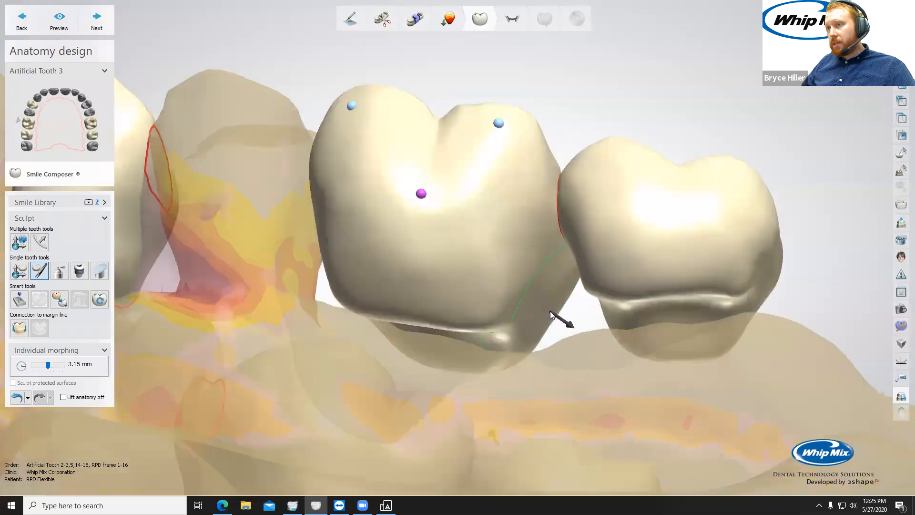
Step: Smooth the gum end of artificial tooth 2 with the Wax knife at a 1.88 mm radius and check it from underneath
{"action": "left_click", "coordinate": [608, 321]}
{"action": "right_click_drag", "start_coordinate": [647, 293], "coordinate": [155, 340]}
{"action": "left_click", "coordinate": [65, 275]}
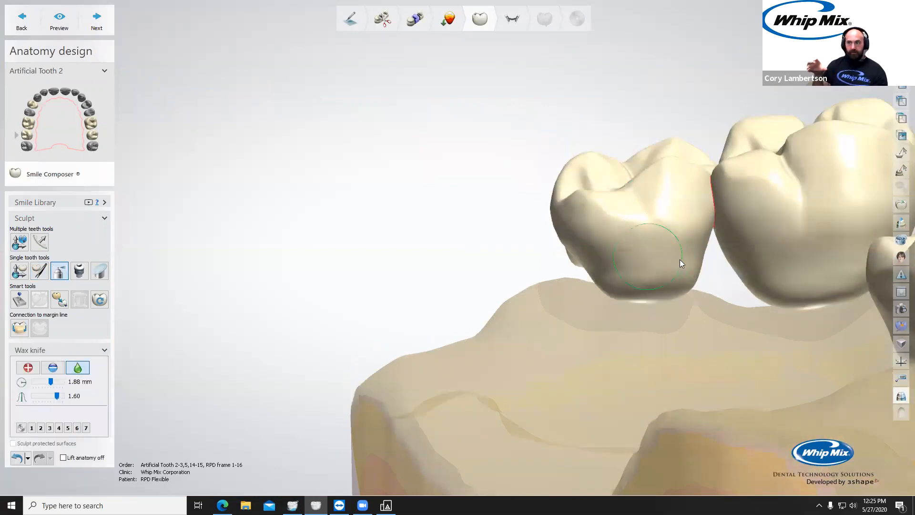
{"action": "mouse_move", "coordinate": [673, 235]}
{"action": "left_mouse_down"}
{"action": "mouse_move", "coordinate": [688, 224]}
{"action": "mouse_move", "coordinate": [607, 243]}
{"action": "mouse_move", "coordinate": [665, 277]}
{"action": "left_mouse_up"}
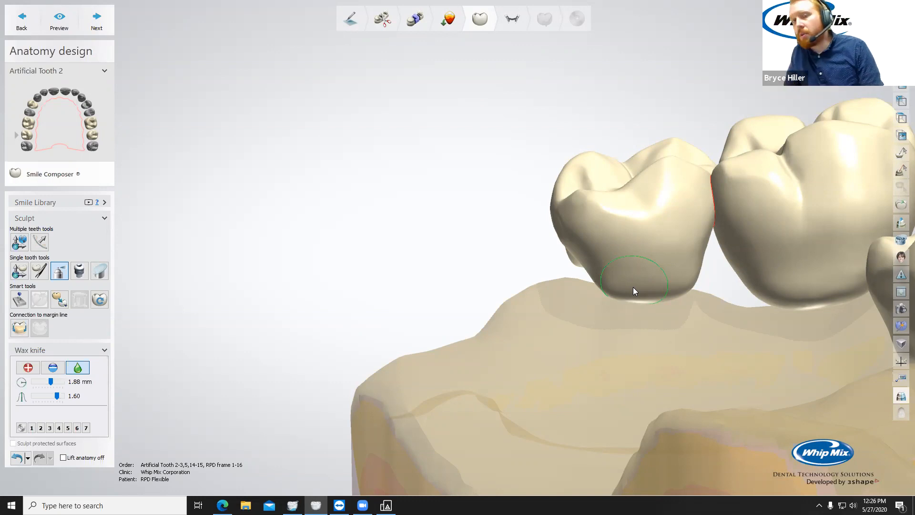
{"action": "right_click_drag", "start_coordinate": [633, 287], "coordinate": [633, 254]}
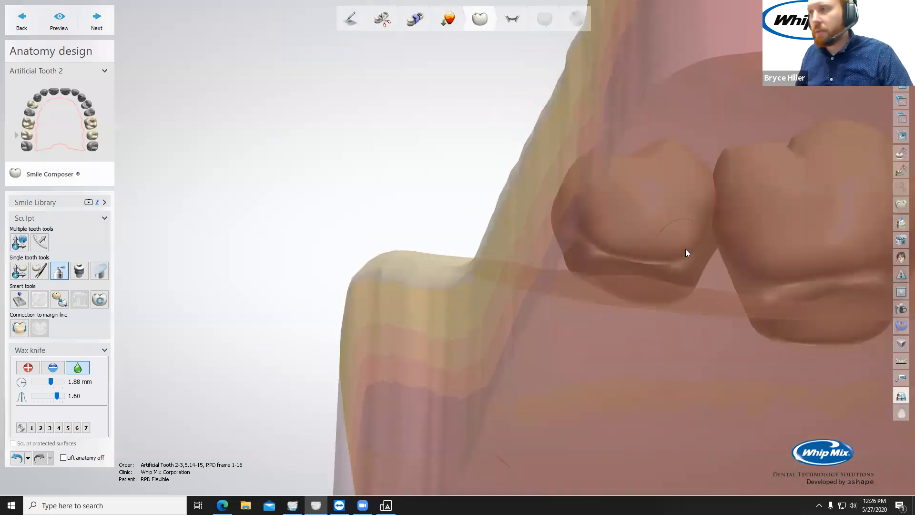
{"action": "right_click_drag", "start_coordinate": [538, 279], "coordinate": [543, 311]}
Step: Smooth the gum ends of artificial teeth 3 and 2 on both the palatal and cheek sides with the Wax knife
{"action": "left_click", "coordinate": [735, 271]}
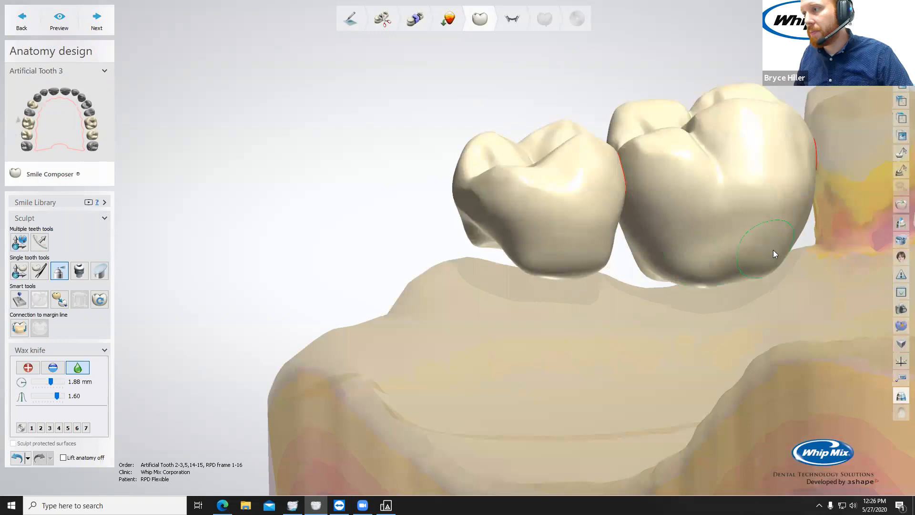
{"action": "left_click", "coordinate": [553, 260]}
{"action": "mouse_move", "coordinate": [638, 283]}
{"action": "right_mouse_down"}
{"action": "mouse_move", "coordinate": [595, 274]}
{"action": "mouse_move", "coordinate": [533, 240]}
{"action": "right_mouse_up"}
{"action": "left_click", "coordinate": [395, 245]}
{"action": "right_click_drag", "start_coordinate": [391, 237], "coordinate": [206, 360]}
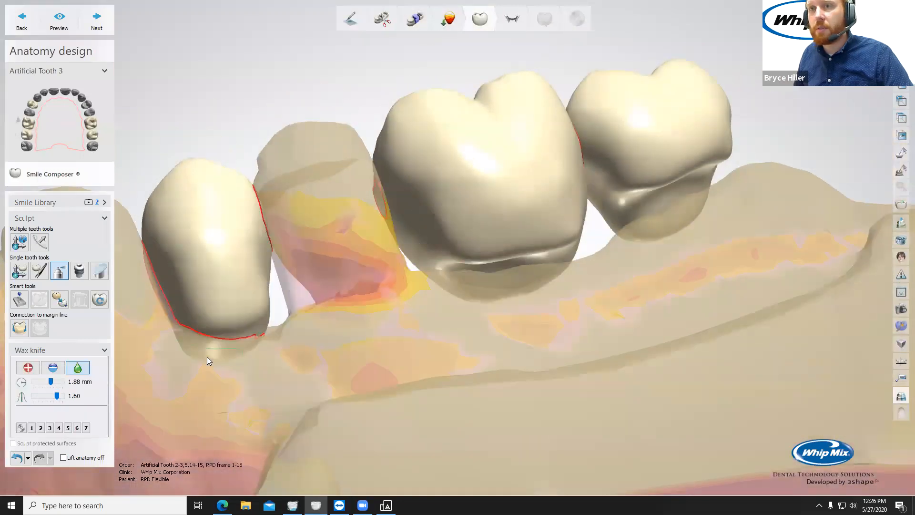
Step: Reshape the underside of artificial tooth 5 to clear the tissue using Individual morphing with a 2.66 mm radius
{"action": "left_click", "coordinate": [19, 270]}
{"action": "left_click", "coordinate": [247, 307]}
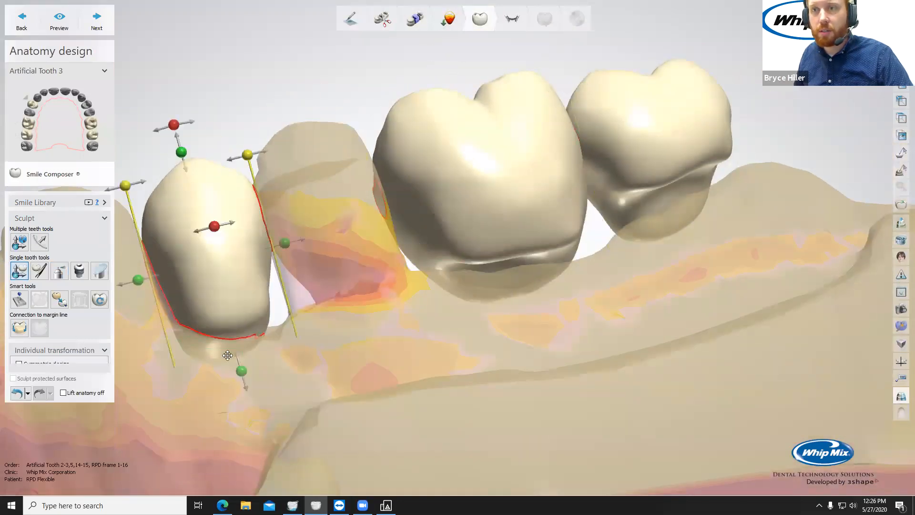
{"action": "mouse_move", "coordinate": [239, 387]}
{"action": "right_mouse_down"}
{"action": "mouse_move", "coordinate": [224, 267]}
{"action": "mouse_move", "coordinate": [203, 267]}
{"action": "right_mouse_up"}
{"action": "left_click", "coordinate": [39, 270]}
{"action": "scroll", "coordinate": [179, 218], "scroll_direction": "down", "scroll_amount": 2, "text": "shift"}
{"action": "mouse_move", "coordinate": [179, 220]}
{"action": "left_mouse_down"}
{"action": "mouse_move", "coordinate": [180, 252]}
{"action": "mouse_move", "coordinate": [163, 239]}
{"action": "mouse_move", "coordinate": [161, 251]}
{"action": "mouse_move", "coordinate": [192, 235]}
{"action": "left_mouse_up"}
{"action": "mouse_move", "coordinate": [183, 191]}
{"action": "left_mouse_down"}
{"action": "mouse_move", "coordinate": [171, 191]}
{"action": "mouse_move", "coordinate": [165, 220]}
{"action": "left_mouse_up"}
{"action": "left_click_drag", "start_coordinate": [160, 276], "coordinate": [169, 267]}
{"action": "left_click_drag", "start_coordinate": [172, 262], "coordinate": [181, 230]}
{"action": "mouse_move", "coordinate": [181, 229]}
{"action": "right_mouse_down"}
{"action": "mouse_move", "coordinate": [210, 257]}
{"action": "mouse_move", "coordinate": [221, 301]}
{"action": "mouse_move", "coordinate": [220, 203]}
{"action": "mouse_move", "coordinate": [201, 265]}
{"action": "mouse_move", "coordinate": [287, 288]}
{"action": "mouse_move", "coordinate": [308, 212]}
{"action": "mouse_move", "coordinate": [321, 213]}
{"action": "right_mouse_up"}
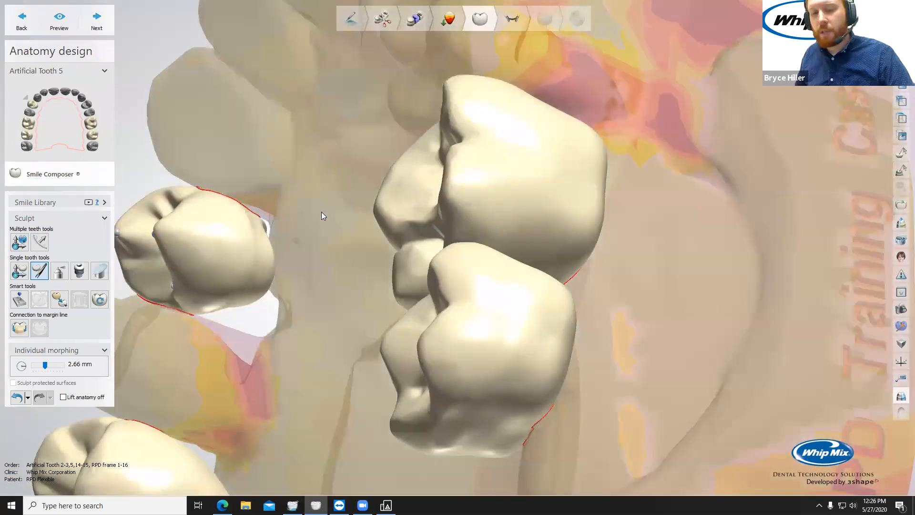
Step: Smooth the underside of artificial tooth 5 with the Wax knife, reducing its radius to 1.04 mm
{"action": "left_click", "coordinate": [59, 272]}
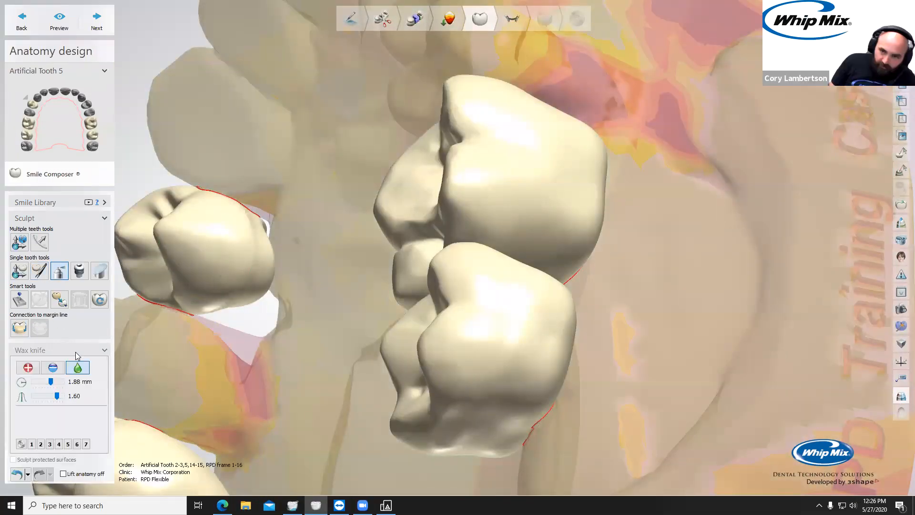
{"action": "right_click_drag", "start_coordinate": [271, 256], "coordinate": [200, 233]}
{"action": "middle_click_drag", "start_coordinate": [300, 237], "coordinate": [331, 240]}
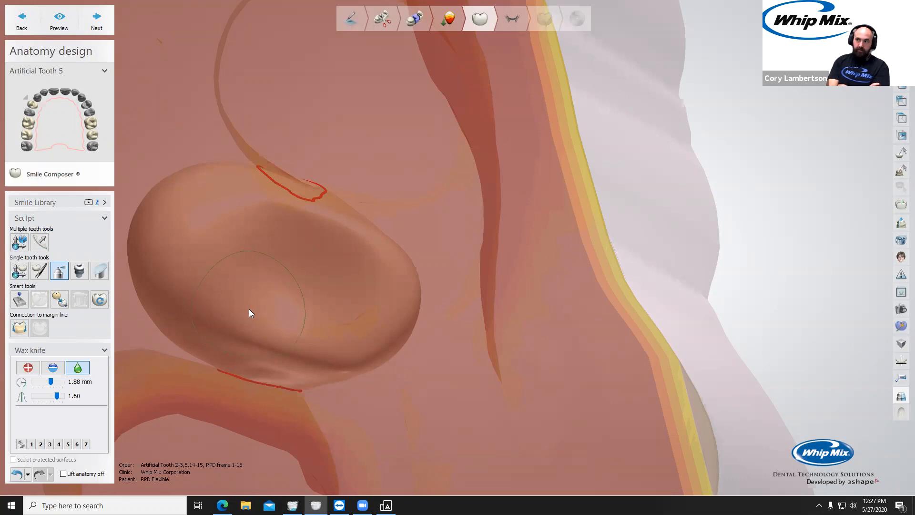
{"action": "scroll", "coordinate": [289, 290], "scroll_direction": "down", "scroll_amount": 4}
{"action": "right_click_drag", "start_coordinate": [289, 290], "coordinate": [259, 315]}
{"action": "scroll", "coordinate": [257, 321], "scroll_direction": "down", "scroll_amount": 3, "text": "shift"}
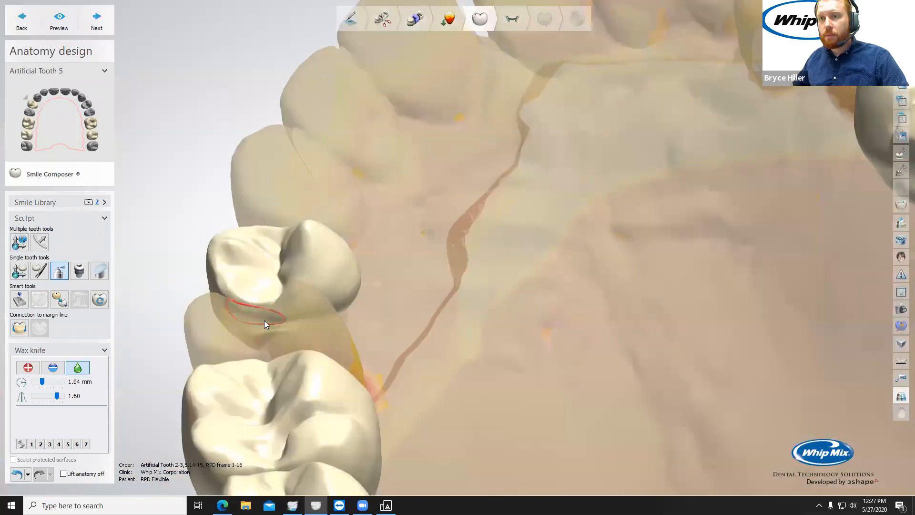
Step: Build up the side of artificial tooth 5 near its gum end with the Wax knife's adding mode at a 1.88 mm radius
{"action": "scroll", "coordinate": [240, 318], "scroll_direction": "down", "scroll_amount": 3}
{"action": "right_click_drag", "start_coordinate": [284, 329], "coordinate": [379, 323]}
{"action": "scroll", "coordinate": [284, 346], "scroll_direction": "up", "scroll_amount": 4}
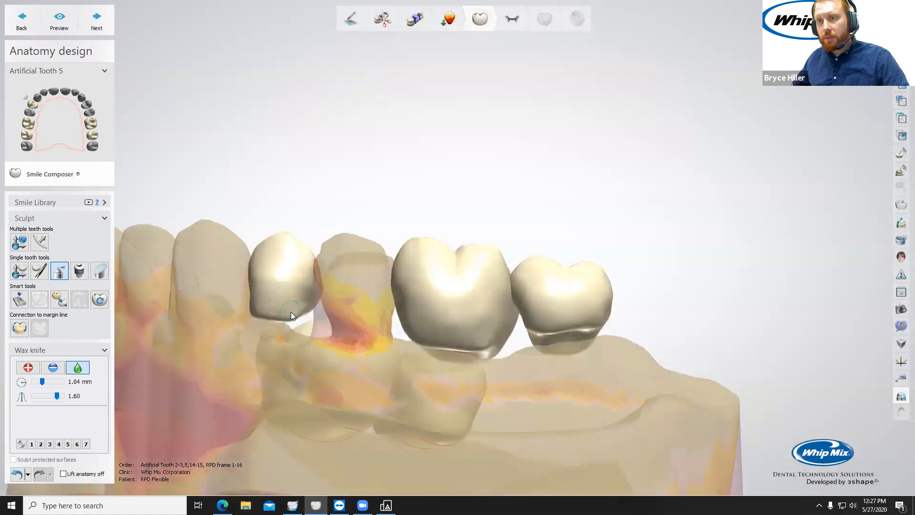
{"action": "scroll", "coordinate": [311, 315], "scroll_direction": "up", "scroll_amount": 3}
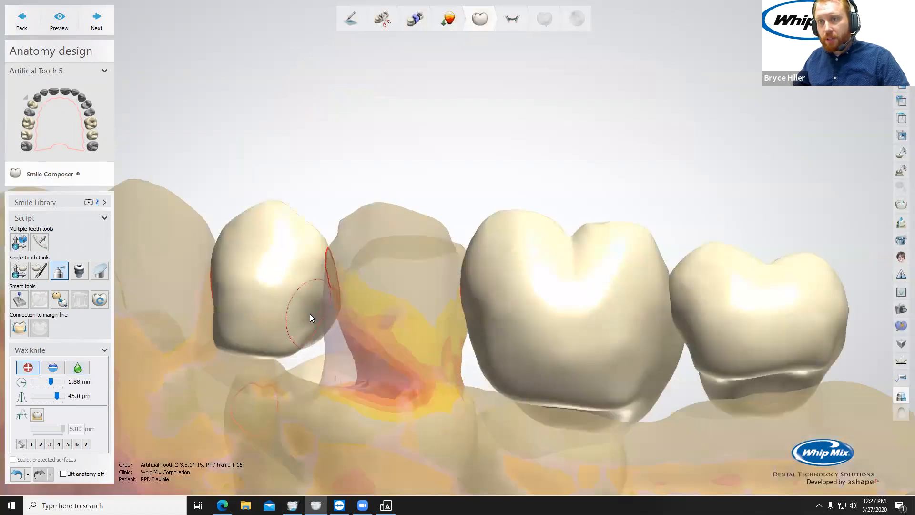
{"action": "right_click_drag", "start_coordinate": [310, 325], "coordinate": [339, 328]}
{"action": "right_click_drag", "start_coordinate": [642, 436], "coordinate": [571, 337]}
Step: Smooth the surfaces of artificial teeth 3 and 2 with the Wax knife's smoothing mode at a 1.88 mm radius
{"action": "left_click", "coordinate": [78, 368]}
{"action": "scroll", "coordinate": [534, 294], "scroll_direction": "up", "scroll_amount": 4}
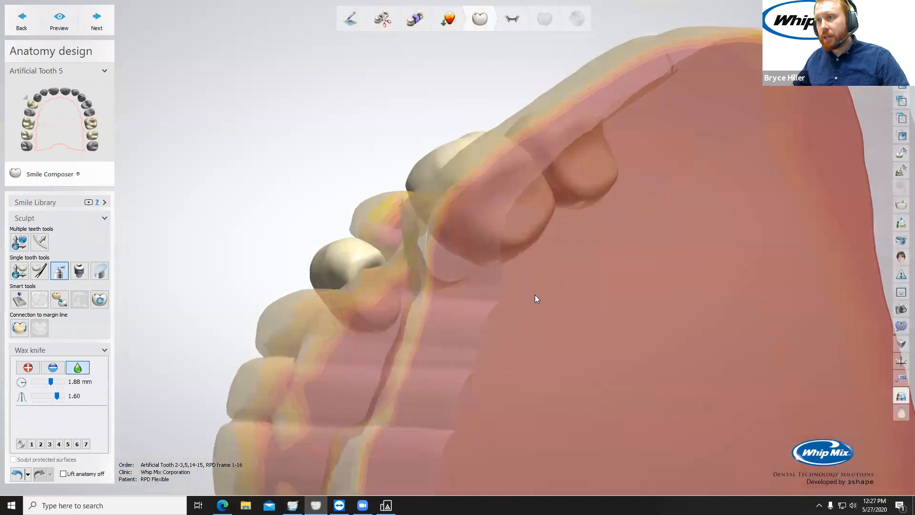
{"action": "right_click_drag", "start_coordinate": [534, 294], "coordinate": [506, 252]}
{"action": "left_click", "coordinate": [509, 226]}
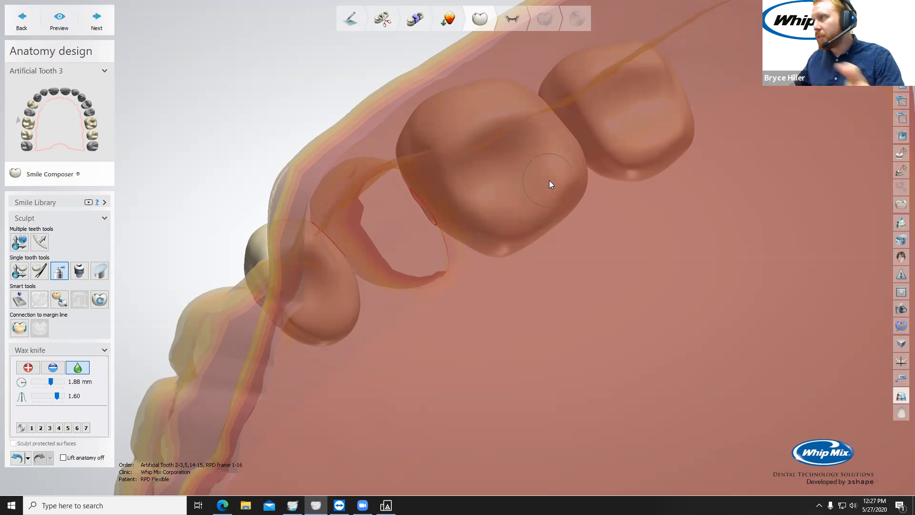
{"action": "right_click_drag", "start_coordinate": [579, 196], "coordinate": [527, 238]}
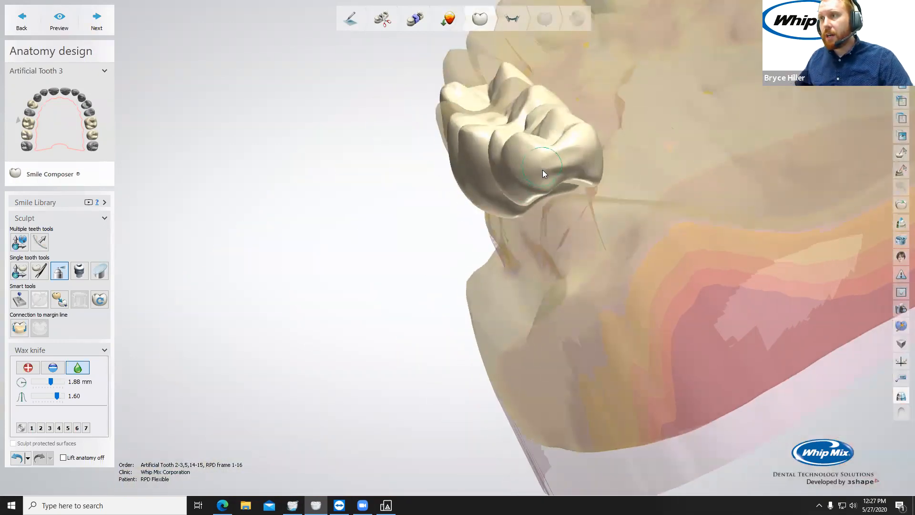
{"action": "left_click", "coordinate": [544, 183]}
{"action": "right_click_drag", "start_coordinate": [614, 161], "coordinate": [404, 186]}
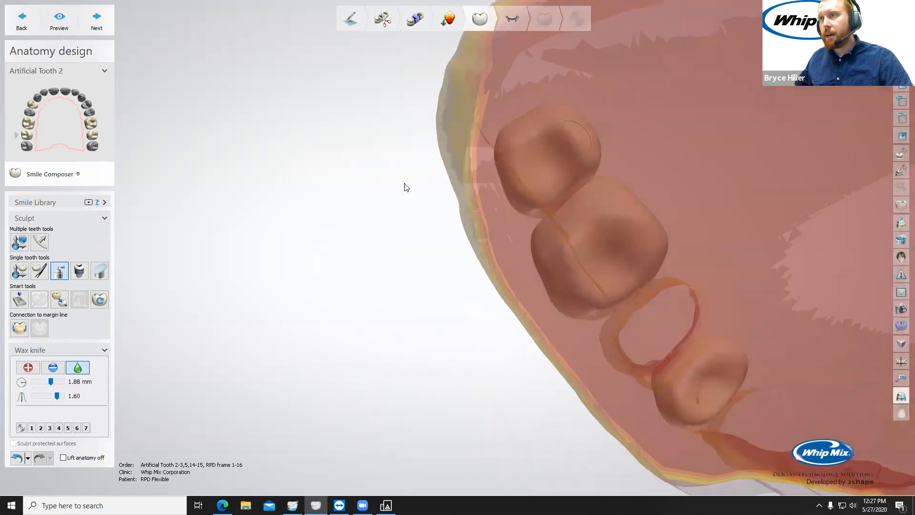
Step: Adjust the underside of artificial tooth 2 using Individual morphing with a 2.66 mm radius
{"action": "left_click", "coordinate": [40, 275]}
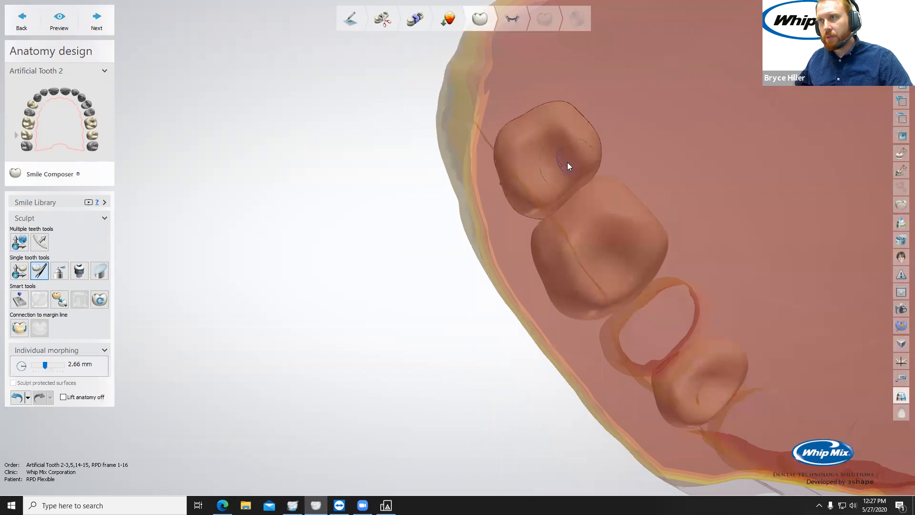
{"action": "left_click_drag", "start_coordinate": [544, 156], "coordinate": [544, 152]}
{"action": "right_click_drag", "start_coordinate": [546, 149], "coordinate": [595, 234]}
Step: Lift the undersides of artificial teeth 15 and 14 clear of the tissue using Individual morphing with a 2.66 mm radius
{"action": "right_click_drag", "start_coordinate": [554, 191], "coordinate": [717, 224]}
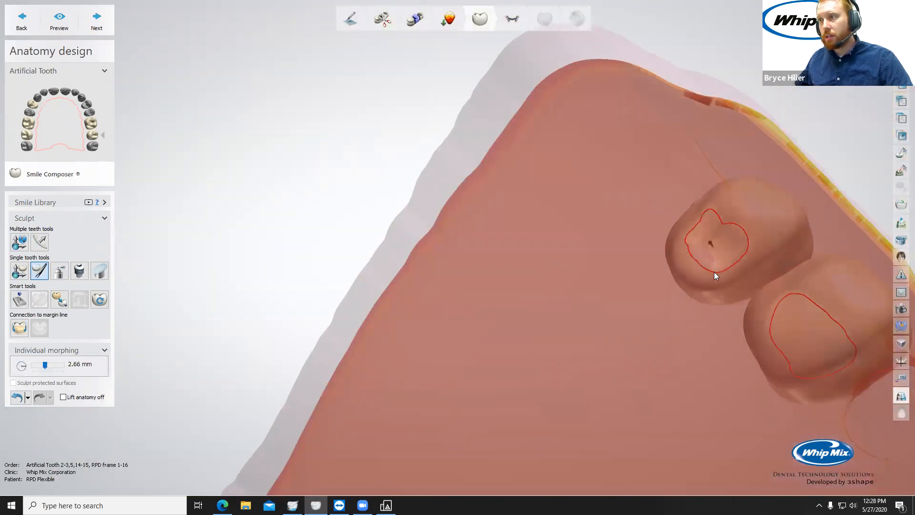
{"action": "right_click_drag", "start_coordinate": [734, 236], "coordinate": [737, 193]}
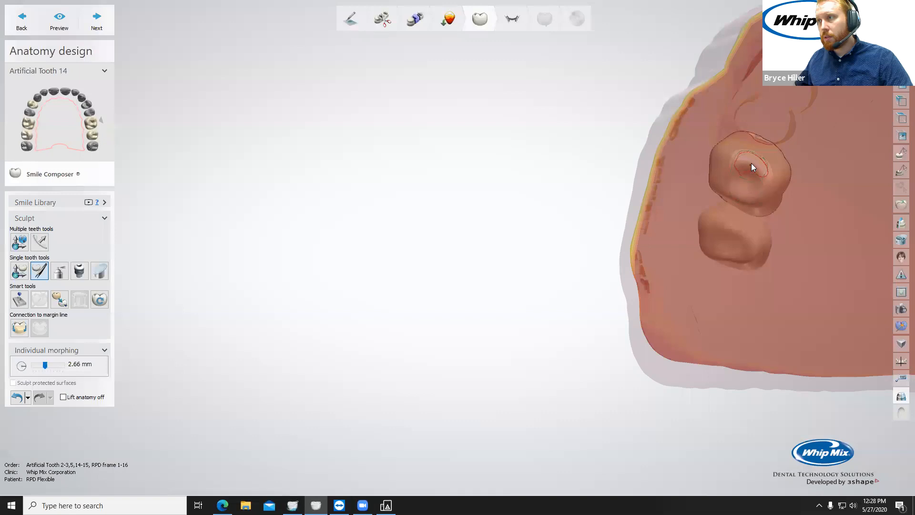
{"action": "right_click_drag", "start_coordinate": [759, 181], "coordinate": [731, 190]}
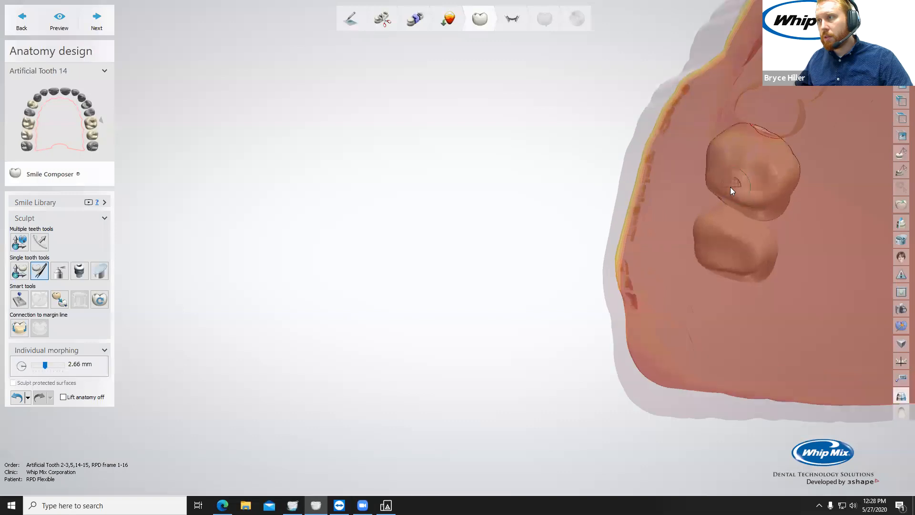
{"action": "scroll", "coordinate": [732, 191], "scroll_direction": "up", "scroll_amount": 2}
{"action": "right_click_drag", "start_coordinate": [753, 156], "coordinate": [745, 194]}
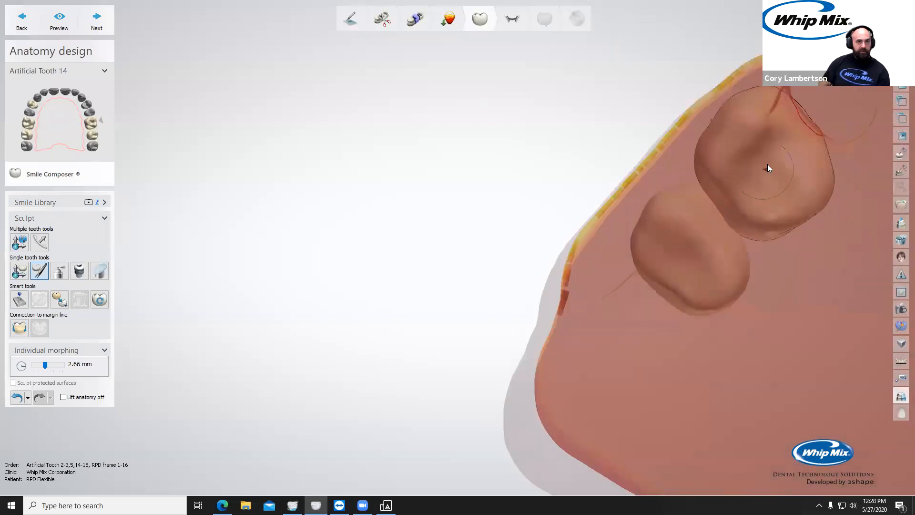
{"action": "left_click", "coordinate": [705, 253]}
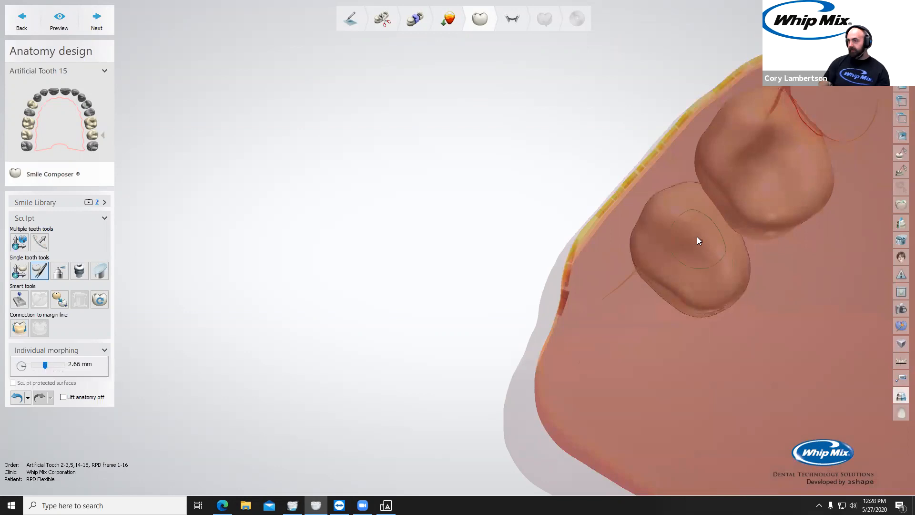
{"action": "right_click_drag", "start_coordinate": [674, 284], "coordinate": [789, 253]}
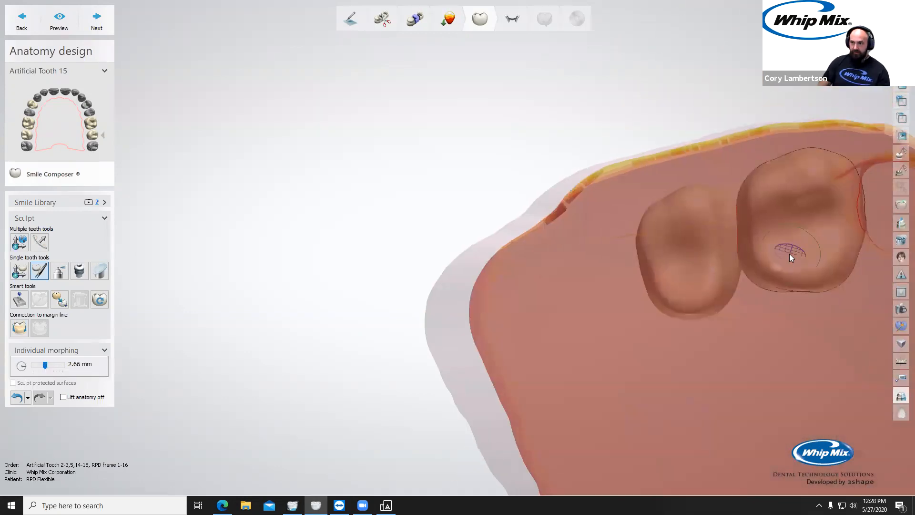
{"action": "left_click_drag", "start_coordinate": [780, 268], "coordinate": [788, 265]}
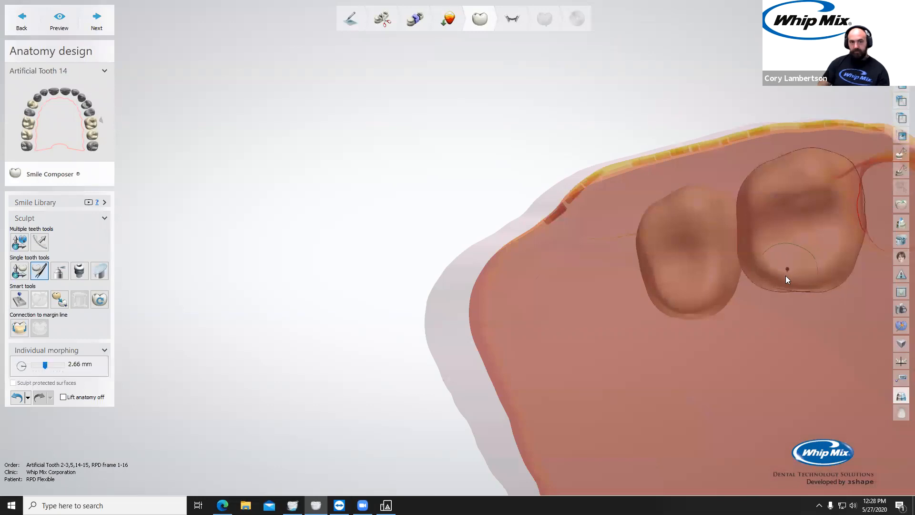
Step: Morph the gum end of artificial tooth 14 beside the neighbouring natural tooth using a 3.15 mm radius
{"action": "right_click_drag", "start_coordinate": [799, 246], "coordinate": [782, 241]}
{"action": "right_click_drag", "start_coordinate": [712, 229], "coordinate": [737, 297]}
{"action": "right_click_drag", "start_coordinate": [719, 262], "coordinate": [789, 262]}
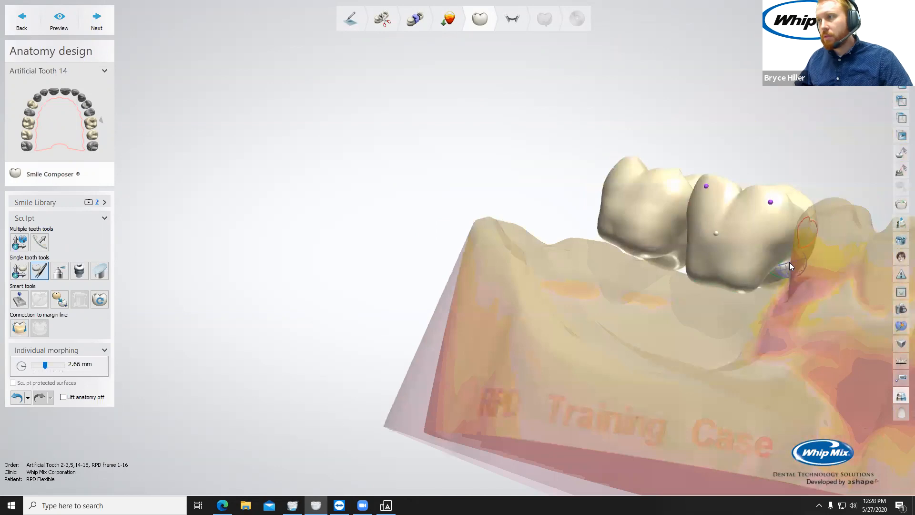
{"action": "scroll", "coordinate": [777, 265], "scroll_direction": "up", "scroll_amount": 3, "text": "shift"}
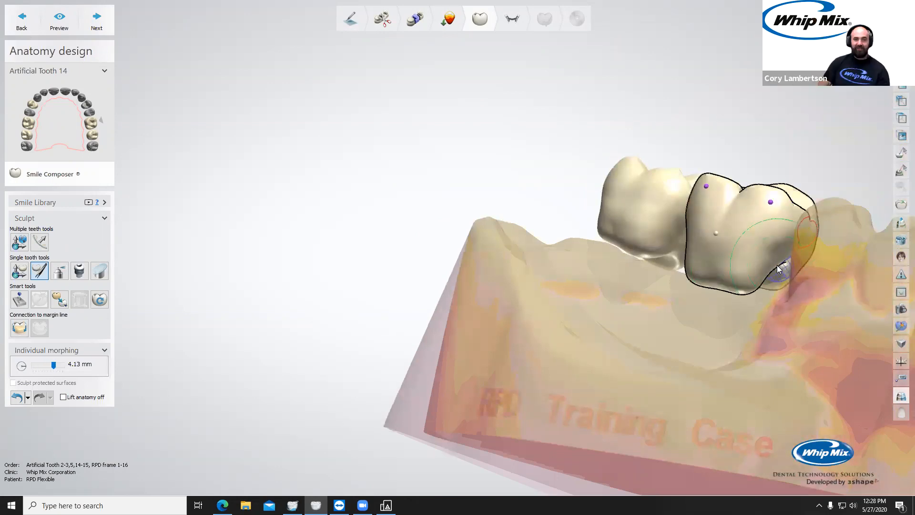
{"action": "scroll", "coordinate": [777, 264], "scroll_direction": "down", "scroll_amount": 3, "text": "shift"}
{"action": "scroll", "coordinate": [778, 264], "scroll_direction": "up", "scroll_amount": 5}
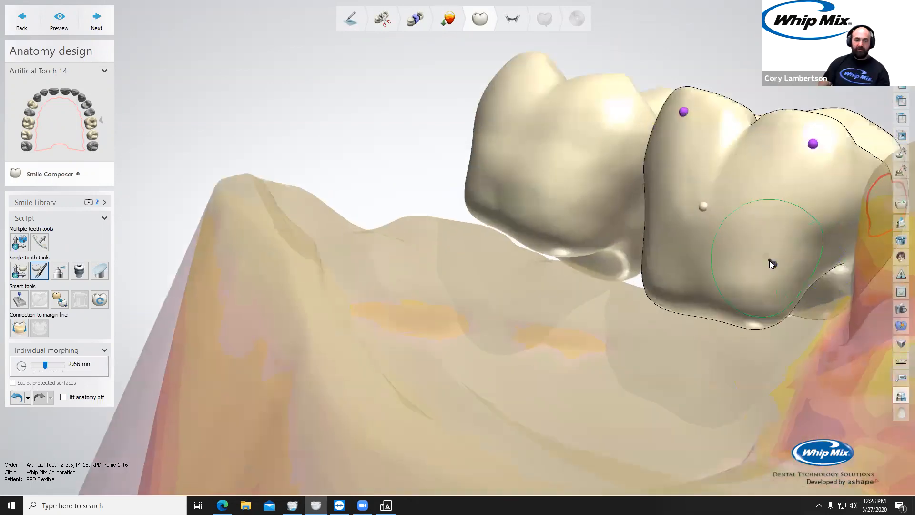
{"action": "scroll", "coordinate": [811, 261], "scroll_direction": "up", "scroll_amount": 1}
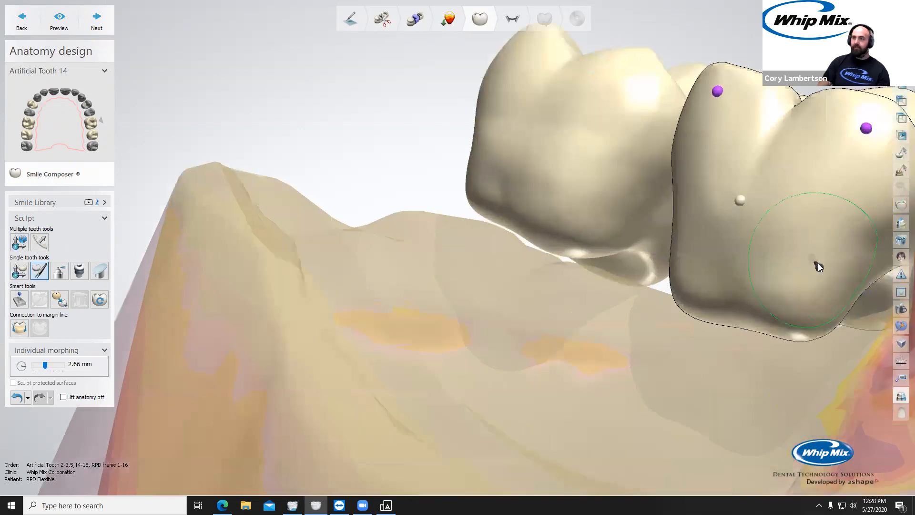
{"action": "scroll", "coordinate": [830, 272], "scroll_direction": "down", "scroll_amount": 2}
{"action": "scroll", "coordinate": [854, 272], "scroll_direction": "up", "scroll_amount": 1, "text": "shift"}
{"action": "middle_click_drag", "start_coordinate": [857, 295], "coordinate": [599, 232]}
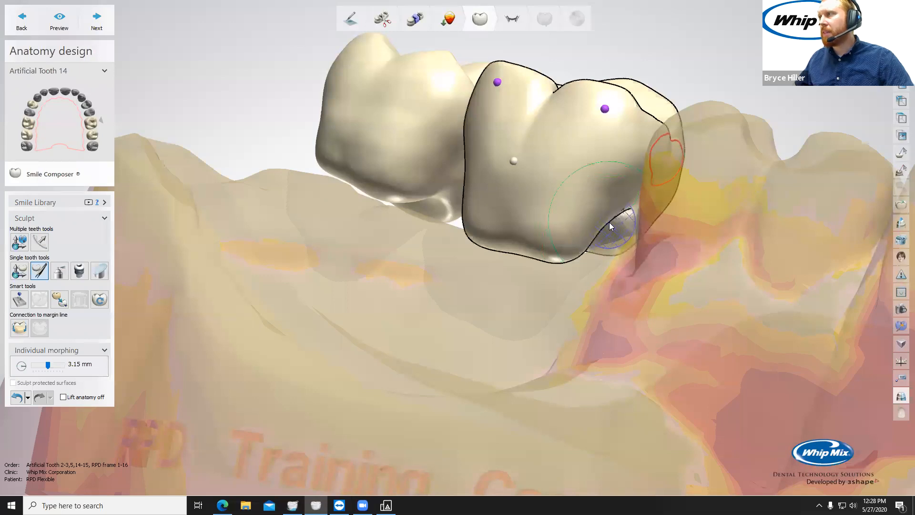
{"action": "left_click_drag", "start_coordinate": [611, 214], "coordinate": [620, 200]}
Step: Smooth the surfaces of artificial teeth 14 and 15 with the Wax knife's smoothing mode at a 2.44 mm radius
{"action": "mouse_move", "coordinate": [622, 227]}
{"action": "right_mouse_down"}
{"action": "mouse_move", "coordinate": [649, 239]}
{"action": "mouse_move", "coordinate": [648, 217]}
{"action": "mouse_move", "coordinate": [669, 222]}
{"action": "mouse_move", "coordinate": [720, 261]}
{"action": "mouse_move", "coordinate": [619, 319]}
{"action": "mouse_move", "coordinate": [171, 363]}
{"action": "right_mouse_up"}
{"action": "left_click", "coordinate": [57, 278]}
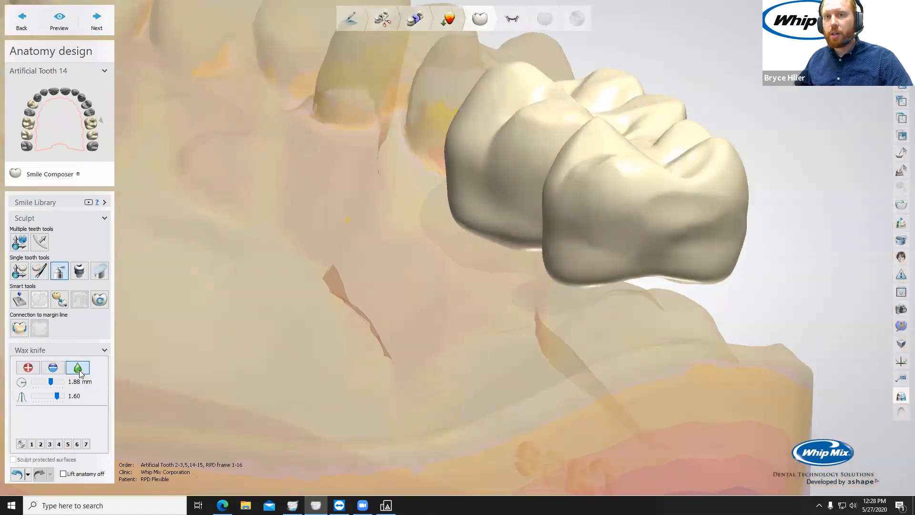
{"action": "right_click_drag", "start_coordinate": [450, 249], "coordinate": [523, 202]}
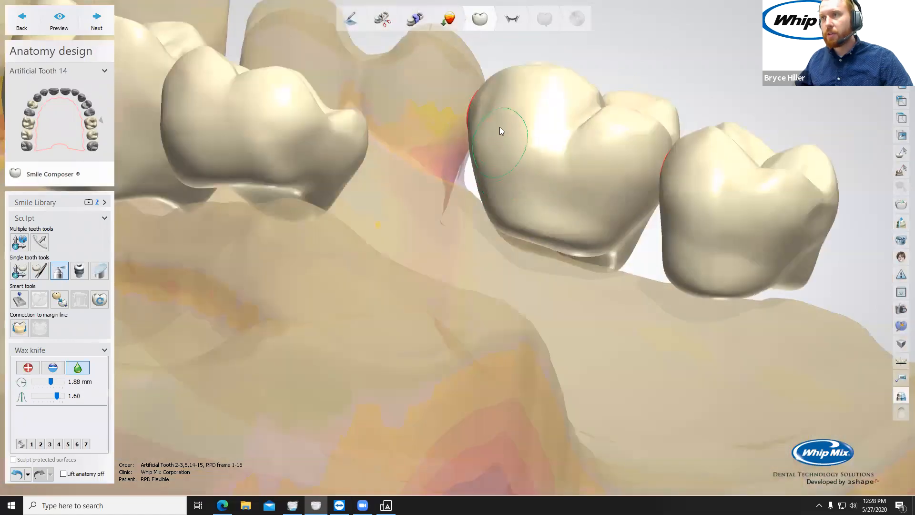
{"action": "scroll", "coordinate": [508, 202], "scroll_direction": "up", "scroll_amount": 2, "text": "shift"}
{"action": "mouse_move", "coordinate": [498, 228]}
{"action": "right_mouse_down"}
{"action": "mouse_move", "coordinate": [477, 202]}
{"action": "mouse_move", "coordinate": [606, 239]}
{"action": "mouse_move", "coordinate": [625, 320]}
{"action": "mouse_move", "coordinate": [482, 197]}
{"action": "mouse_move", "coordinate": [525, 216]}
{"action": "mouse_move", "coordinate": [602, 145]}
{"action": "right_mouse_up"}
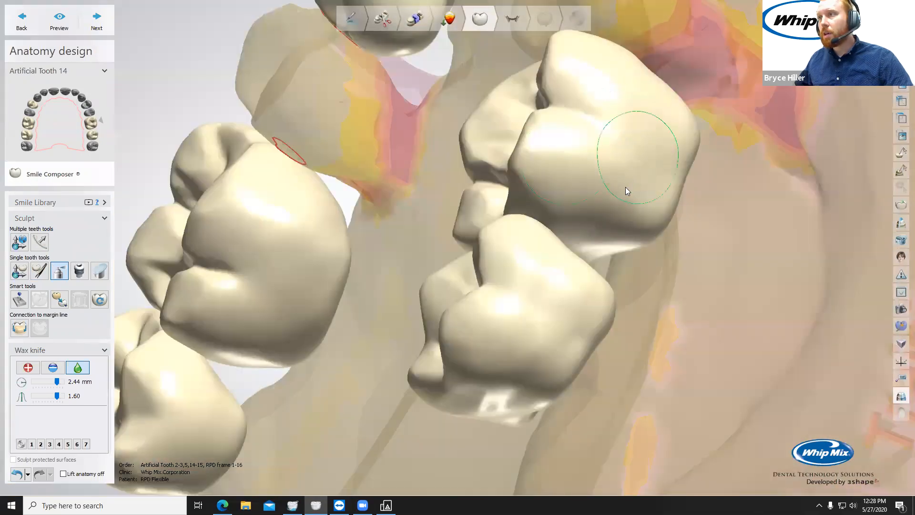
{"action": "right_click_drag", "start_coordinate": [627, 190], "coordinate": [562, 394]}
{"action": "right_click_drag", "start_coordinate": [616, 333], "coordinate": [572, 184]}
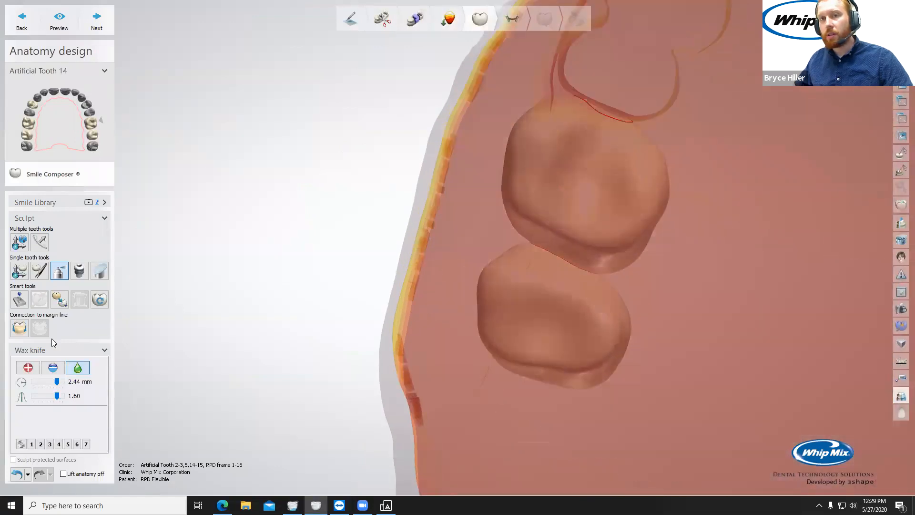
Step: Hide the jaw model so only the artificial teeth are shown, and bring their undersides into view
{"action": "left_click", "coordinate": [40, 271]}
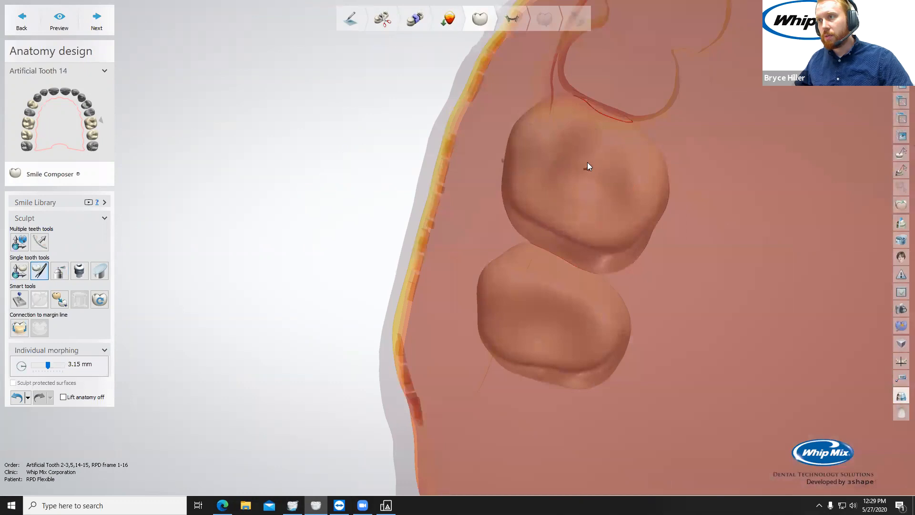
{"action": "right_click_drag", "start_coordinate": [586, 178], "coordinate": [797, 135]}
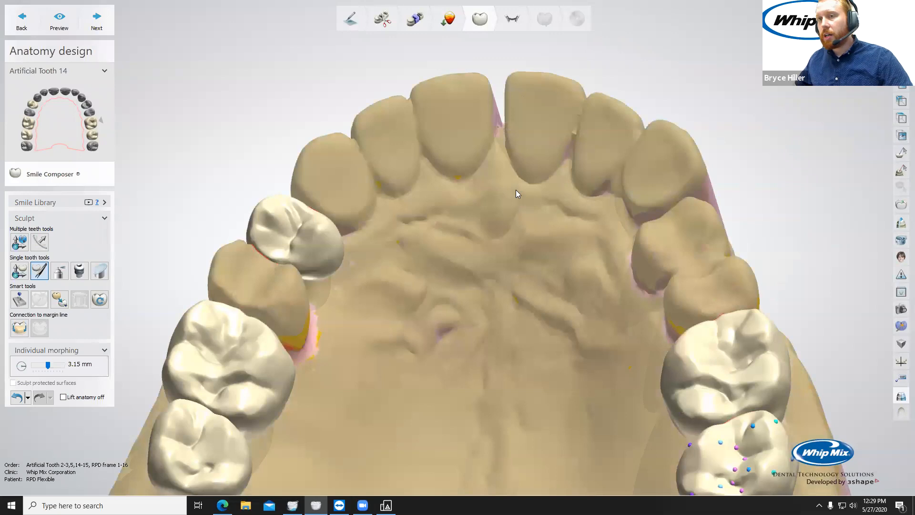
{"action": "scroll", "coordinate": [515, 189], "scroll_direction": "down", "scroll_amount": 5}
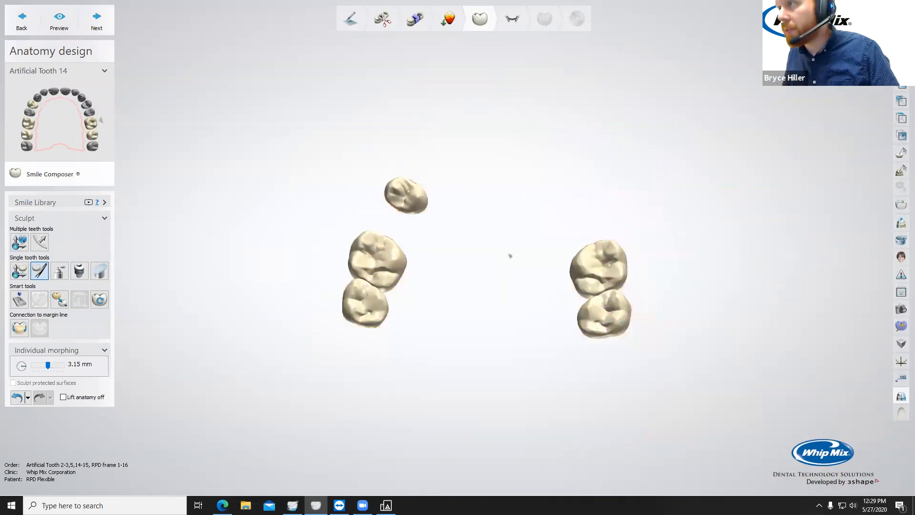
{"action": "right_click_drag", "start_coordinate": [592, 416], "coordinate": [550, 292]}
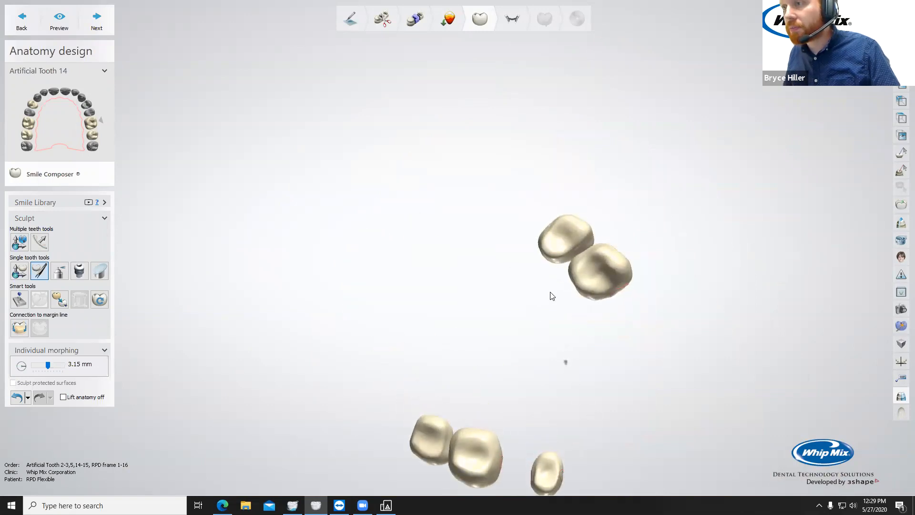
Step: Start adding an attachment from the Holes group and preview the Retention Hole on the underside of artificial tooth 14
{"action": "left_click", "coordinate": [79, 274]}
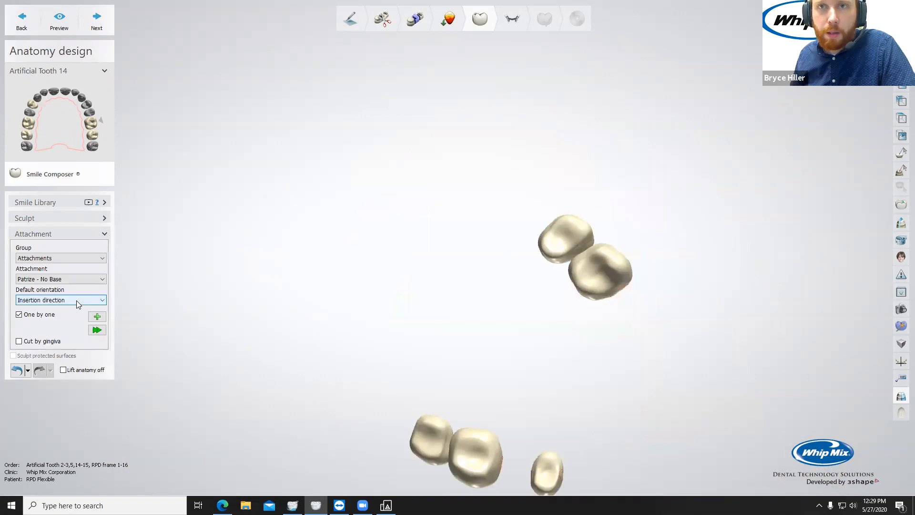
{"action": "left_click", "coordinate": [53, 259]}
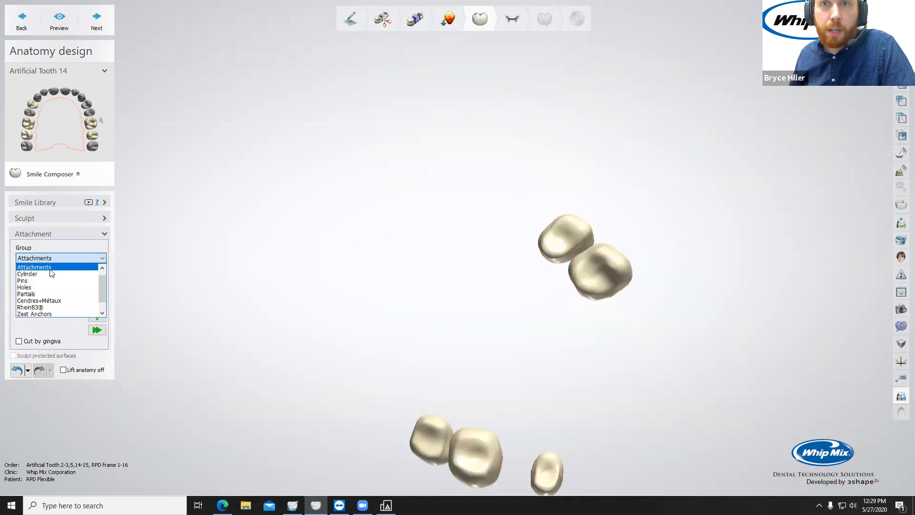
{"action": "left_click", "coordinate": [56, 287]}
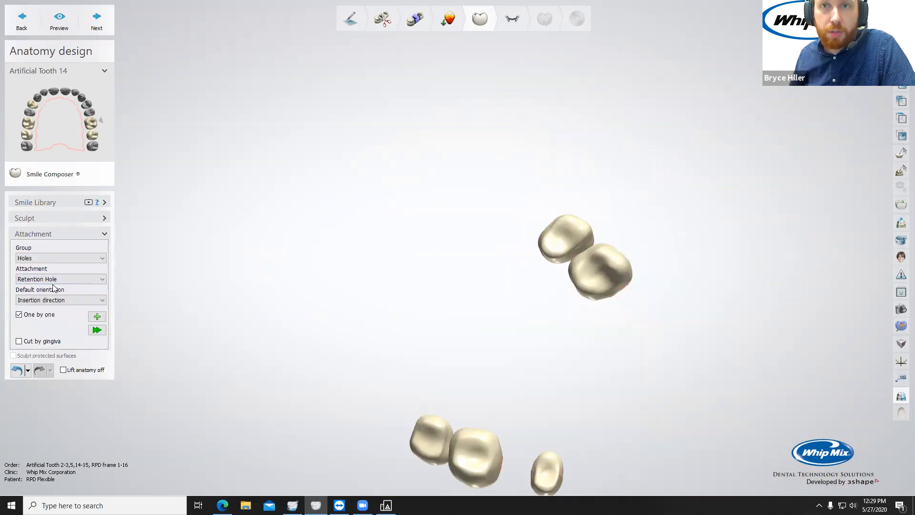
{"action": "left_click", "coordinate": [594, 267]}
{"action": "scroll", "coordinate": [594, 267], "scroll_direction": "up", "scroll_amount": 2}
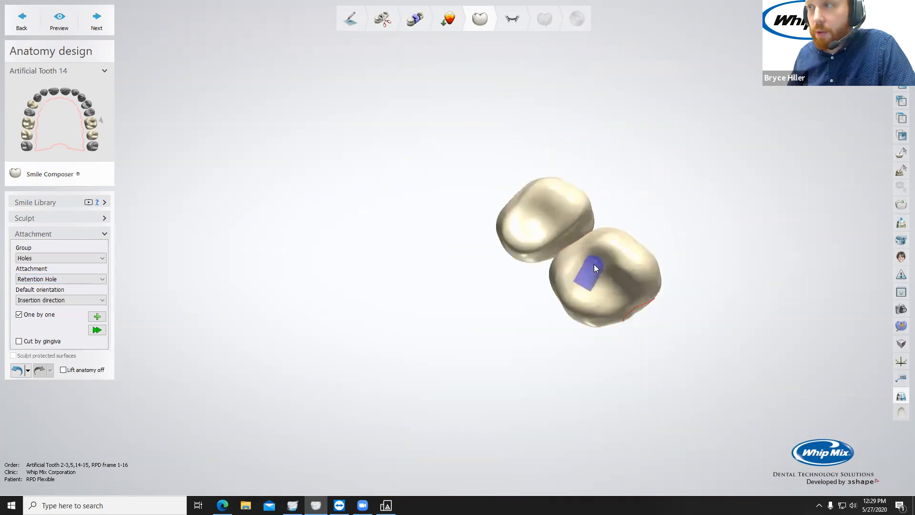
Step: Choose the Hole 3.0 x 5.0 mm attachment with View direction orientation and preview it on the underside of artificial tooth 14
{"action": "left_click", "coordinate": [72, 278]}
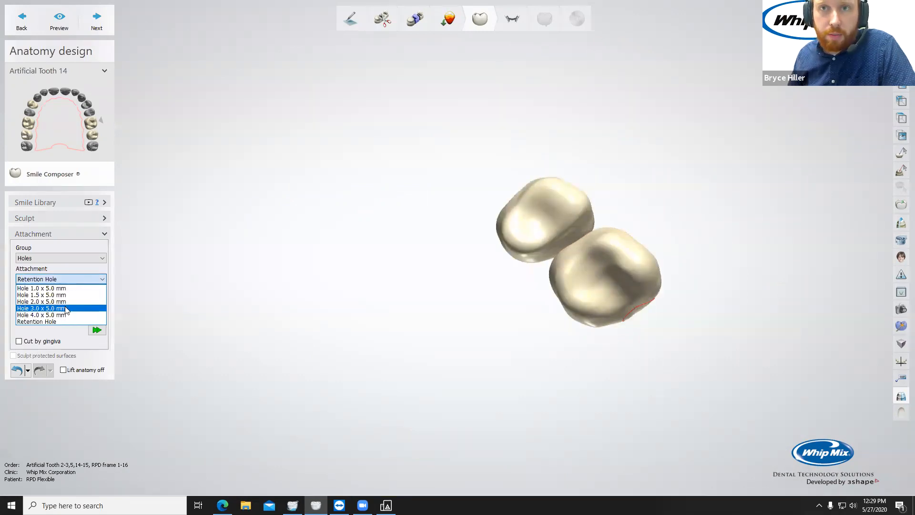
{"action": "left_click", "coordinate": [67, 310]}
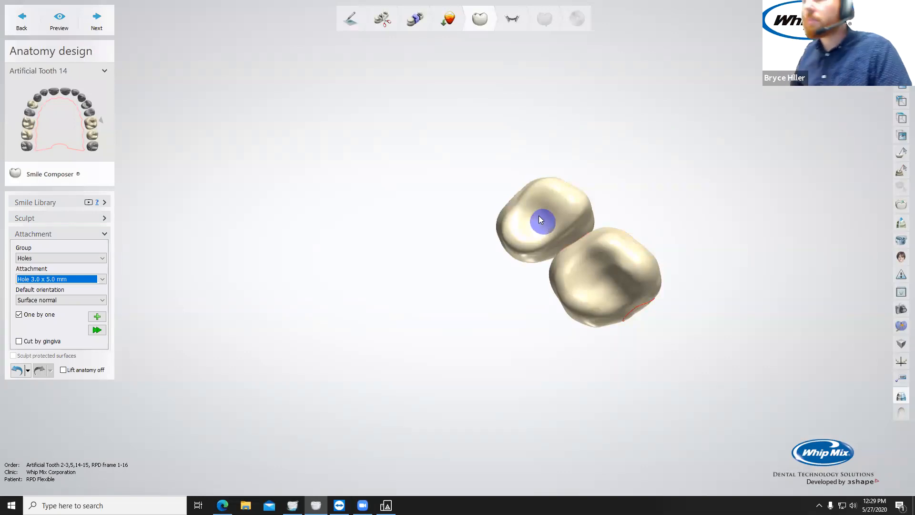
{"action": "left_click", "coordinate": [63, 300]}
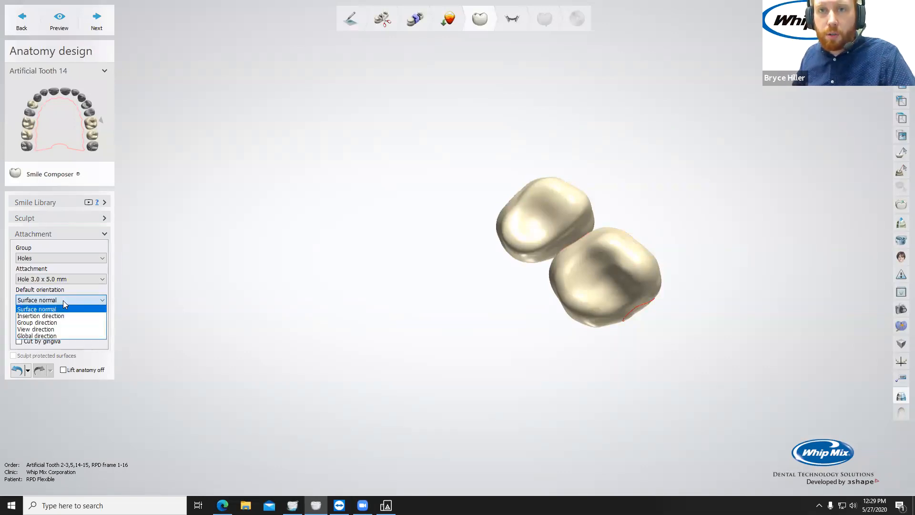
{"action": "left_click", "coordinate": [49, 332]}
{"action": "mouse_move", "coordinate": [286, 332]}
{"action": "right_mouse_down"}
{"action": "mouse_move", "coordinate": [282, 322]}
{"action": "mouse_move", "coordinate": [313, 327]}
{"action": "mouse_move", "coordinate": [295, 338]}
{"action": "right_mouse_up"}
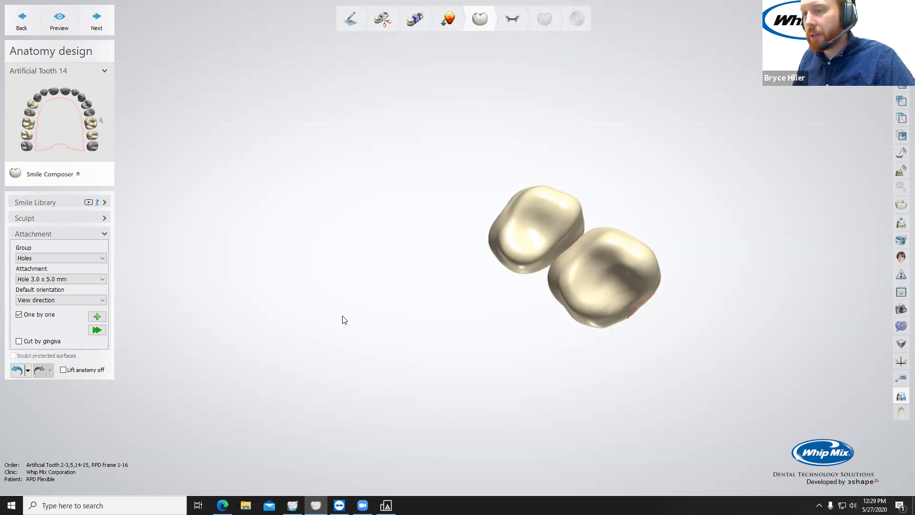
{"action": "left_click", "coordinate": [604, 279]}
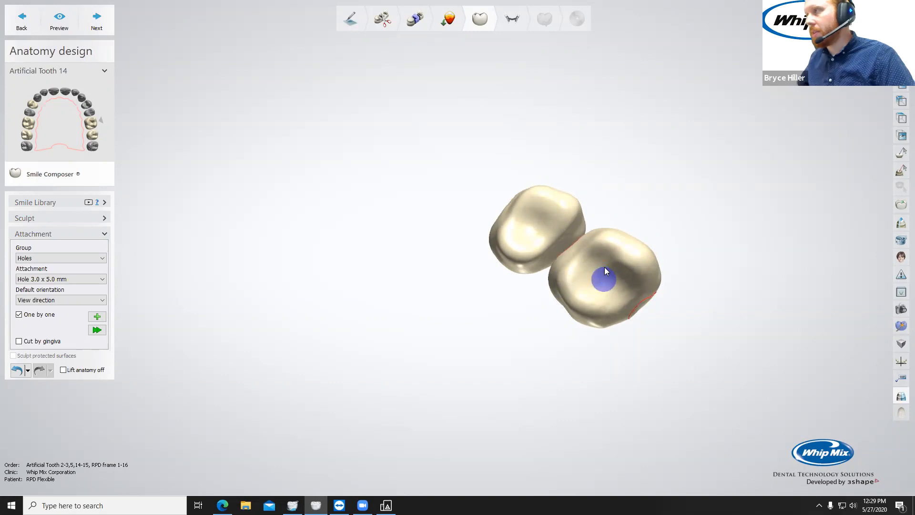
{"action": "scroll", "coordinate": [585, 270], "scroll_direction": "up", "scroll_amount": 2}
{"action": "mouse_move", "coordinate": [601, 276]}
{"action": "right_mouse_down"}
{"action": "mouse_move", "coordinate": [614, 249]}
{"action": "mouse_move", "coordinate": [650, 269]}
{"action": "mouse_move", "coordinate": [612, 289]}
{"action": "right_mouse_up"}
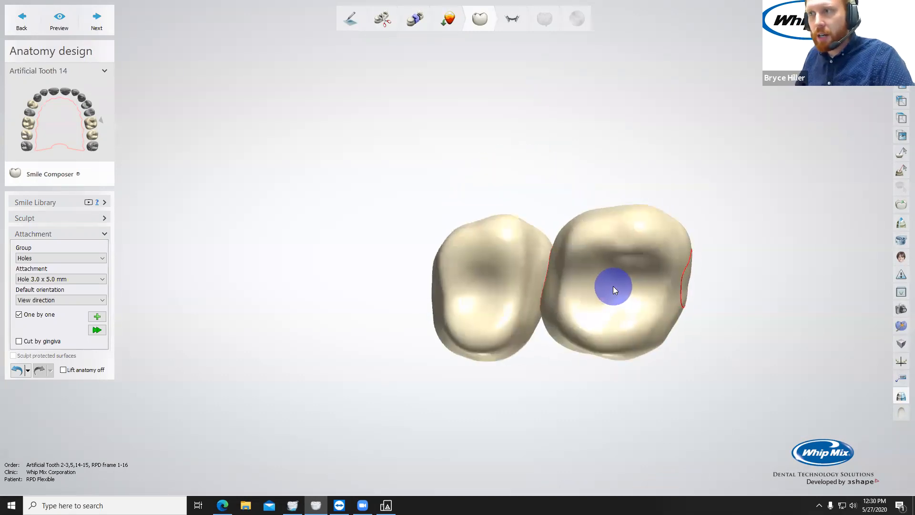
Step: Place a Hole 4.0 x 5.0 mm attachment with View direction orientation at the centre of the underside of artificial tooth 15
{"action": "left_click", "coordinate": [53, 279]}
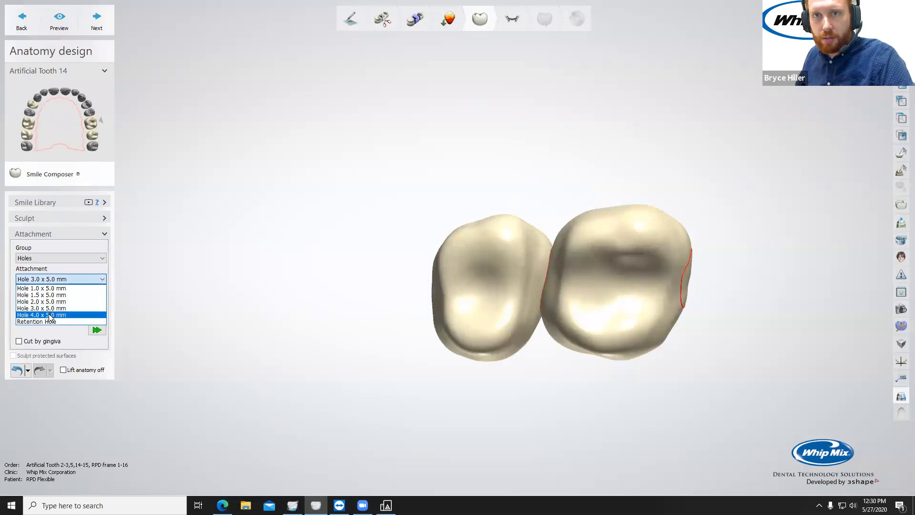
{"action": "left_click", "coordinate": [52, 311]}
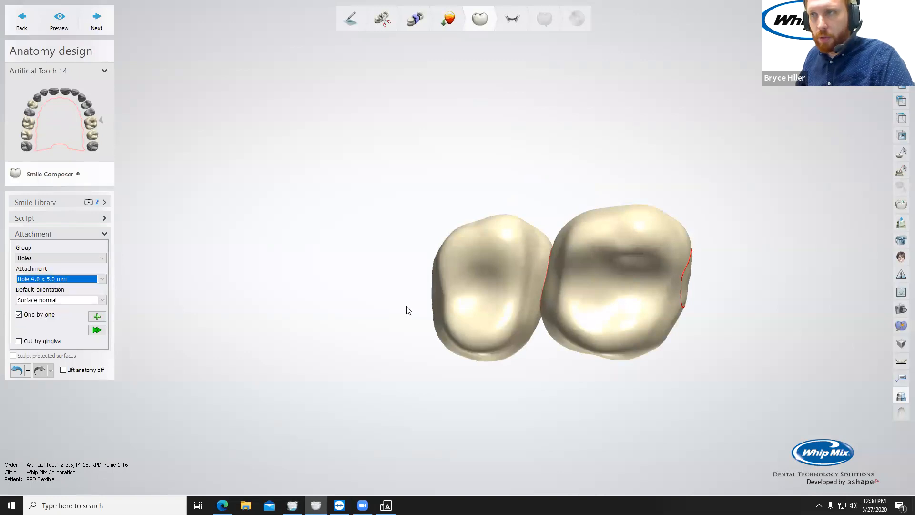
{"action": "left_click", "coordinate": [38, 301]}
{"action": "left_click", "coordinate": [38, 316]}
{"action": "mouse_move", "coordinate": [459, 290]}
{"action": "right_mouse_down"}
{"action": "mouse_move", "coordinate": [457, 228]}
{"action": "mouse_move", "coordinate": [463, 289]}
{"action": "right_mouse_up"}
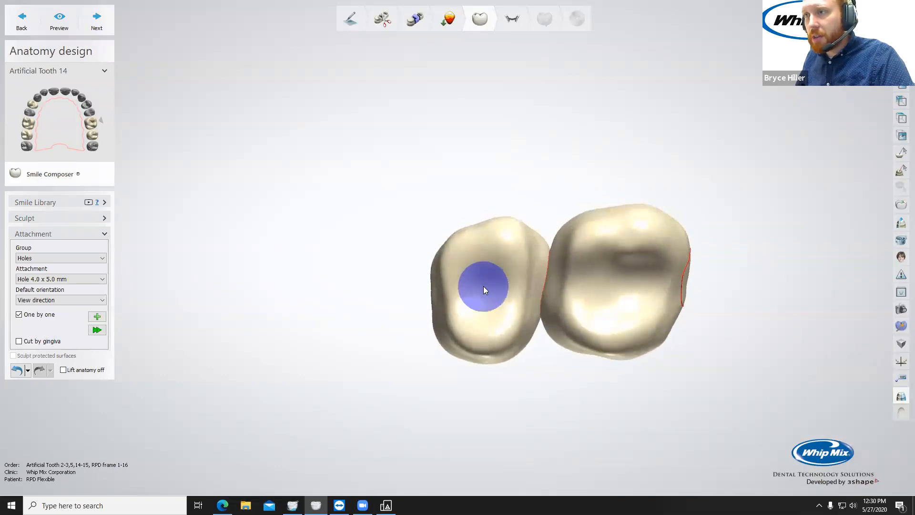
{"action": "scroll", "coordinate": [486, 289], "scroll_direction": "up", "scroll_amount": 2}
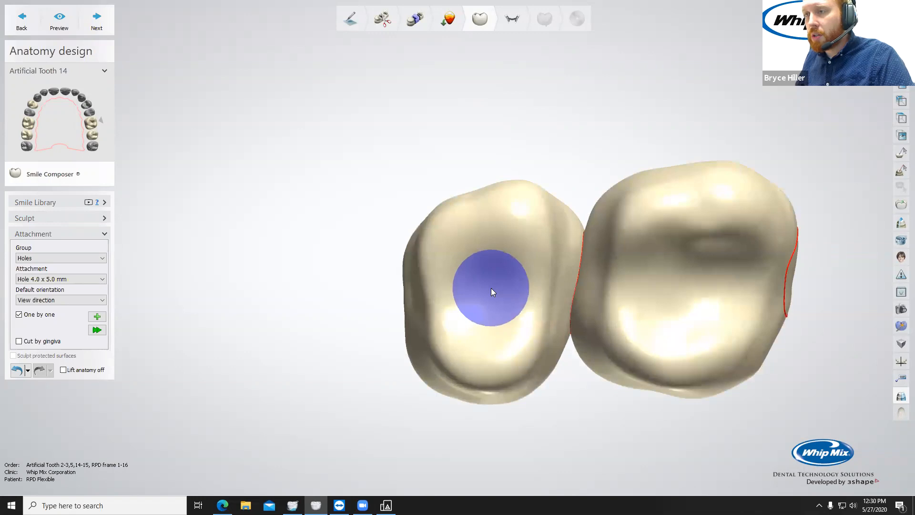
{"action": "left_click", "coordinate": [491, 288]}
Step: Move the hole attachment outward along its axis so it projects partway from the underside of artificial tooth 15
{"action": "scroll", "coordinate": [475, 364], "scroll_direction": "down", "scroll_amount": 3}
{"action": "right_click_drag", "start_coordinate": [475, 364], "coordinate": [599, 284]}
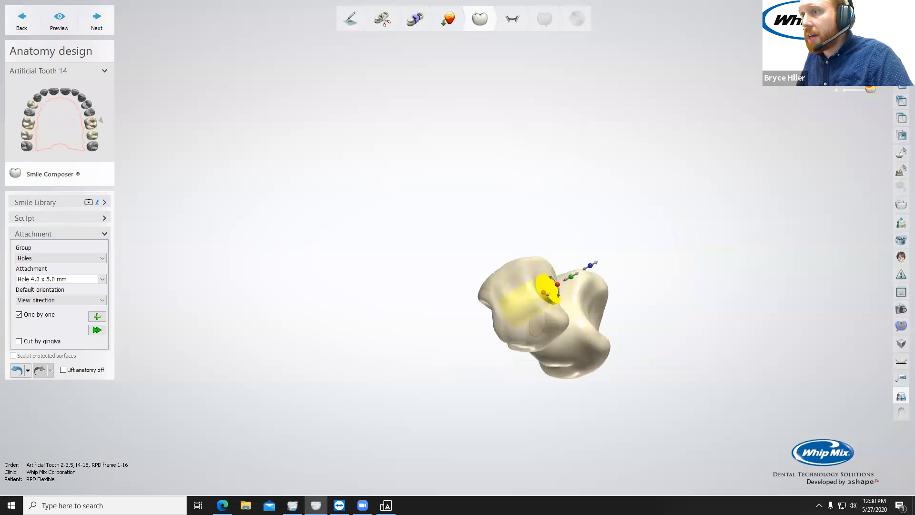
{"action": "right_click_drag", "start_coordinate": [641, 254], "coordinate": [683, 292]}
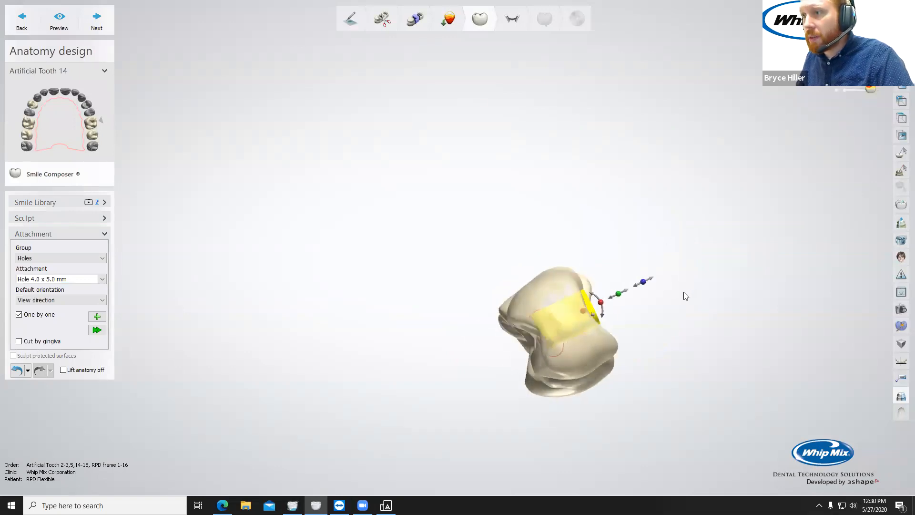
{"action": "scroll", "coordinate": [684, 292], "scroll_direction": "down", "scroll_amount": 1}
{"action": "scroll", "coordinate": [682, 294], "scroll_direction": "up", "scroll_amount": 2}
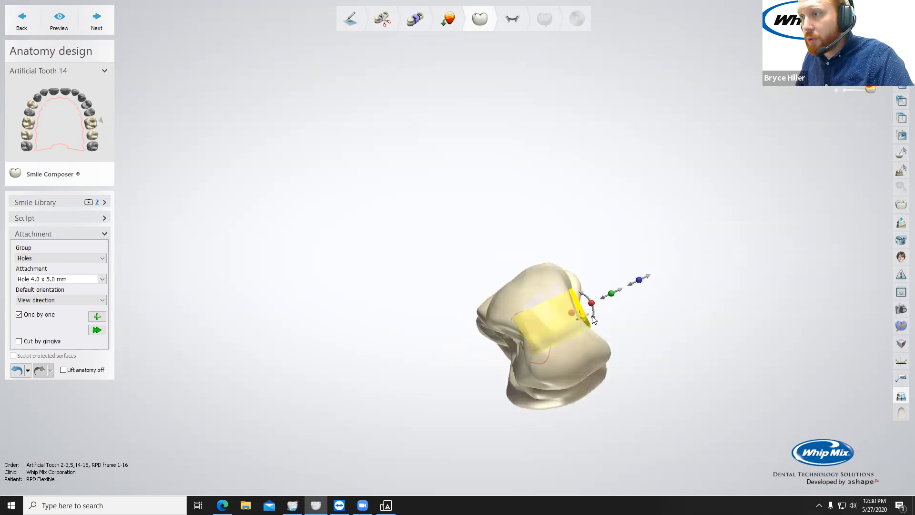
{"action": "left_click_drag", "start_coordinate": [639, 284], "coordinate": [660, 278]}
{"action": "right_click_drag", "start_coordinate": [660, 278], "coordinate": [648, 406]}
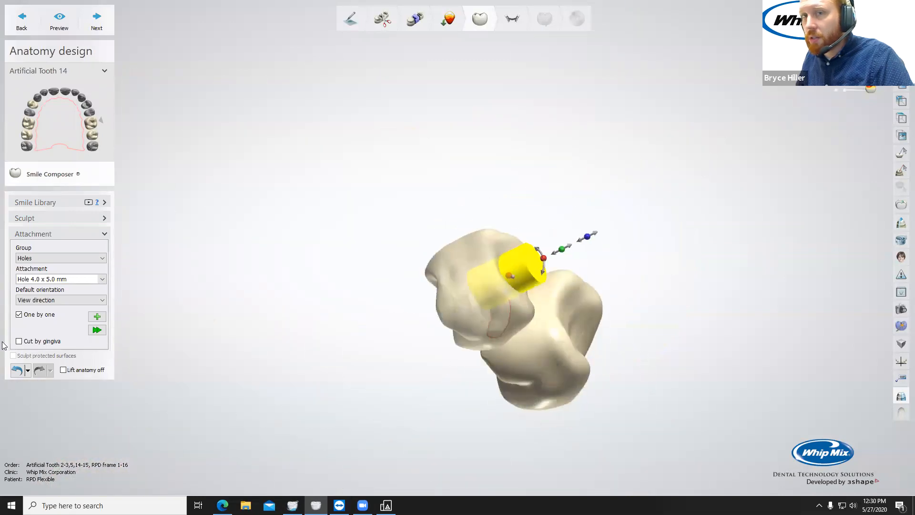
Step: Apply the hole attachment to artificial tooth 15 and examine the resulting cut from several sides
{"action": "left_click", "coordinate": [97, 330]}
{"action": "mouse_move", "coordinate": [563, 407]}
{"action": "right_mouse_down"}
{"action": "mouse_move", "coordinate": [572, 375]}
{"action": "mouse_move", "coordinate": [552, 390]}
{"action": "mouse_move", "coordinate": [499, 392]}
{"action": "mouse_move", "coordinate": [536, 450]}
{"action": "mouse_move", "coordinate": [600, 456]}
{"action": "mouse_move", "coordinate": [617, 403]}
{"action": "mouse_move", "coordinate": [552, 380]}
{"action": "mouse_move", "coordinate": [550, 400]}
{"action": "right_mouse_up"}
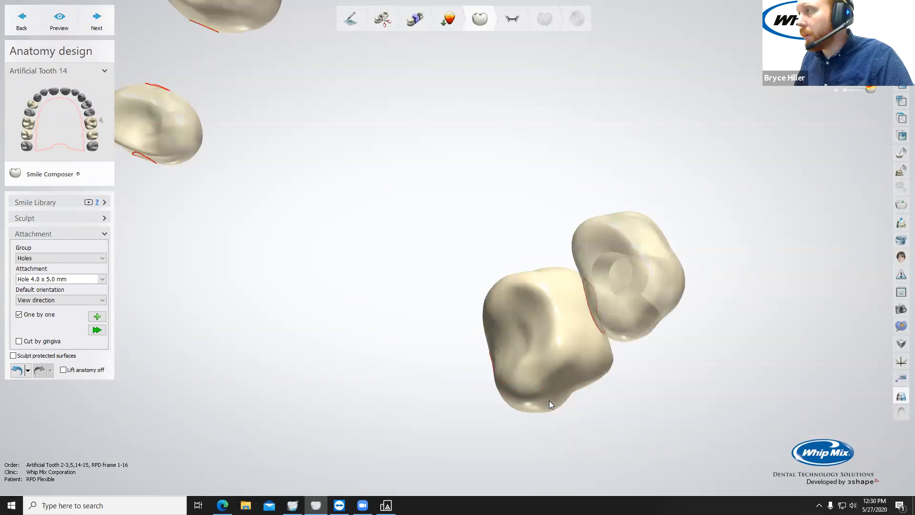
{"action": "right_click_drag", "start_coordinate": [596, 236], "coordinate": [648, 351]}
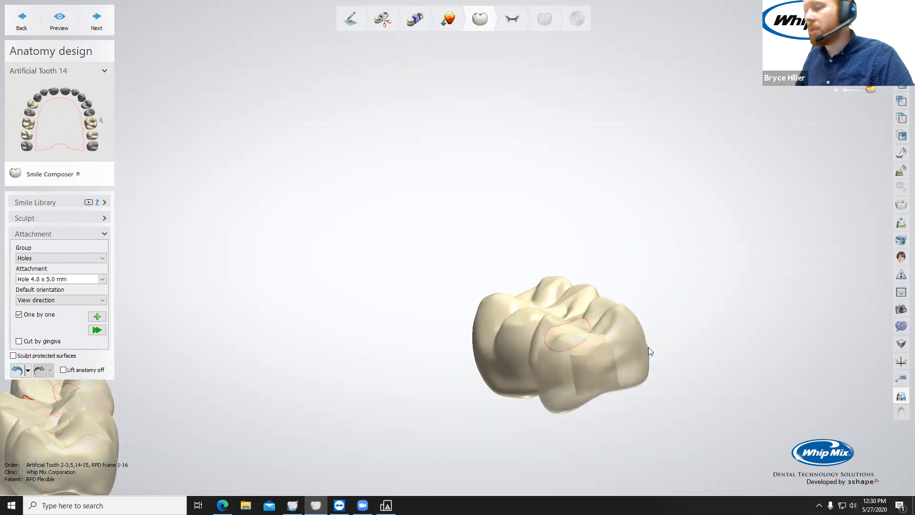
{"action": "right_click_drag", "start_coordinate": [648, 350], "coordinate": [536, 313]}
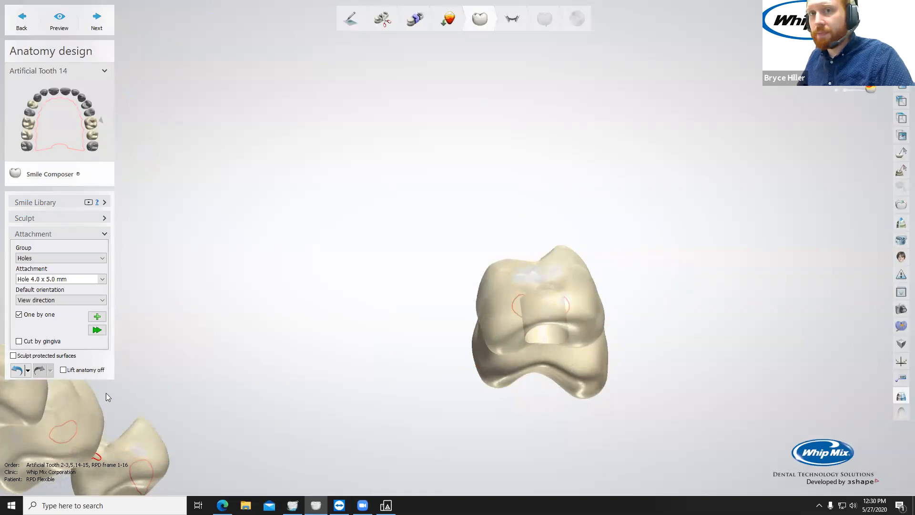
Step: Undo the applied hole and the attachment placement on artificial tooth 15
{"action": "left_click", "coordinate": [21, 370]}
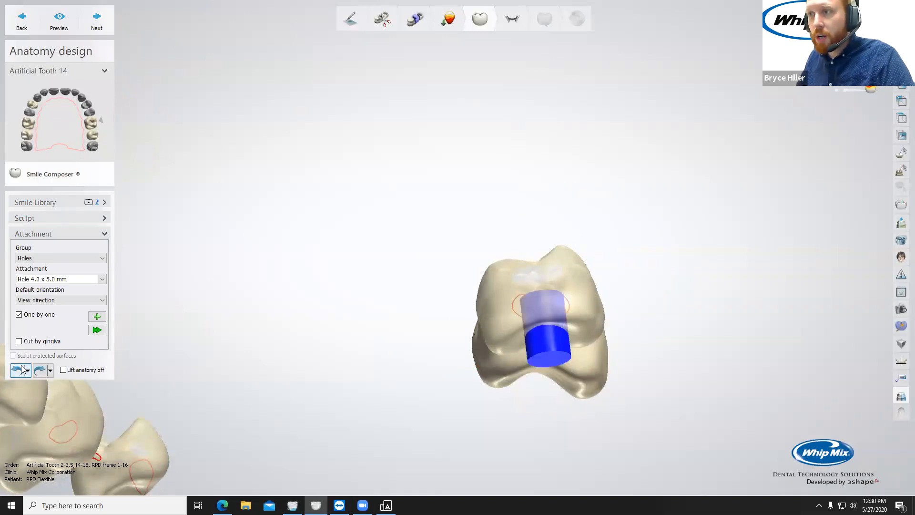
{"action": "left_click", "coordinate": [21, 369]}
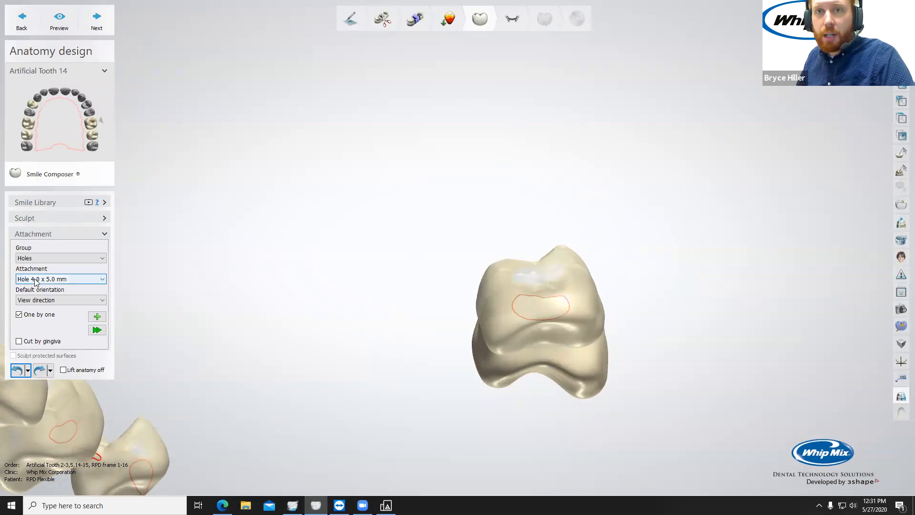
Step: Choose the RPD Post Yshape attachment from the Partials group with View direction orientation, facing the undersides of teeth 14 and 15
{"action": "left_click", "coordinate": [38, 258]}
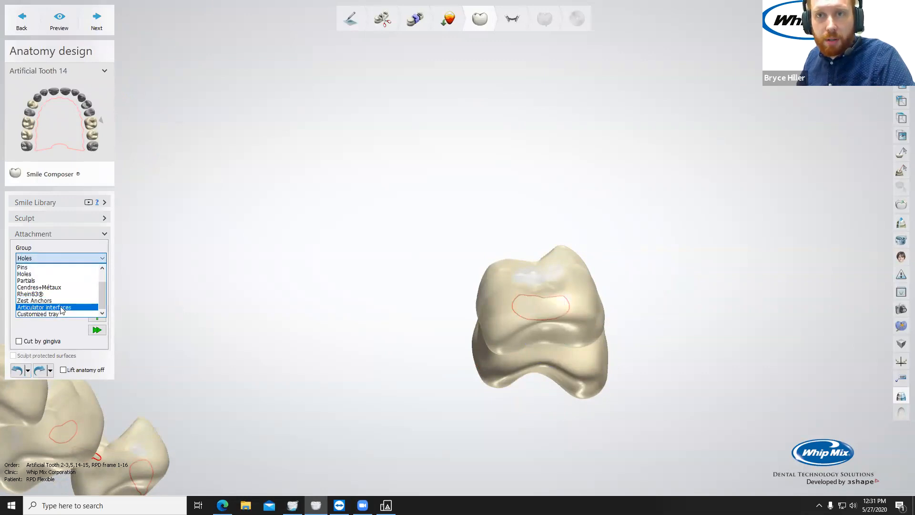
{"action": "left_click", "coordinate": [40, 280]}
{"action": "left_click", "coordinate": [40, 282]}
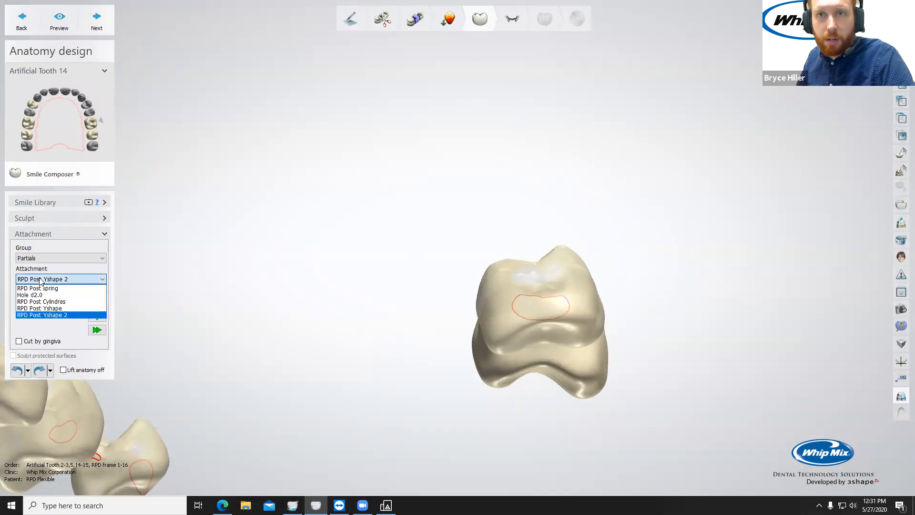
{"action": "left_click", "coordinate": [46, 308]}
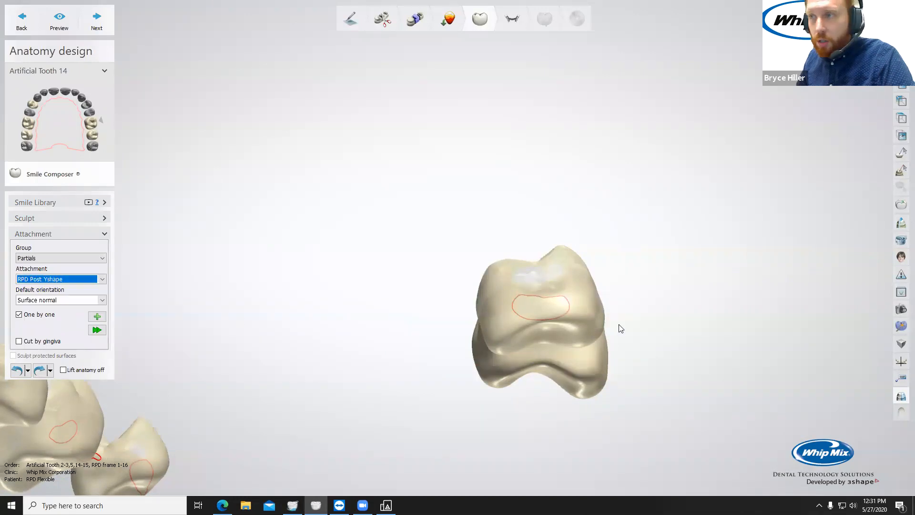
{"action": "left_click", "coordinate": [78, 298]}
{"action": "left_click", "coordinate": [48, 328]}
{"action": "mouse_move", "coordinate": [627, 327]}
{"action": "right_mouse_down"}
{"action": "mouse_move", "coordinate": [549, 240]}
{"action": "mouse_move", "coordinate": [524, 233]}
{"action": "mouse_move", "coordinate": [524, 297]}
{"action": "right_mouse_up"}
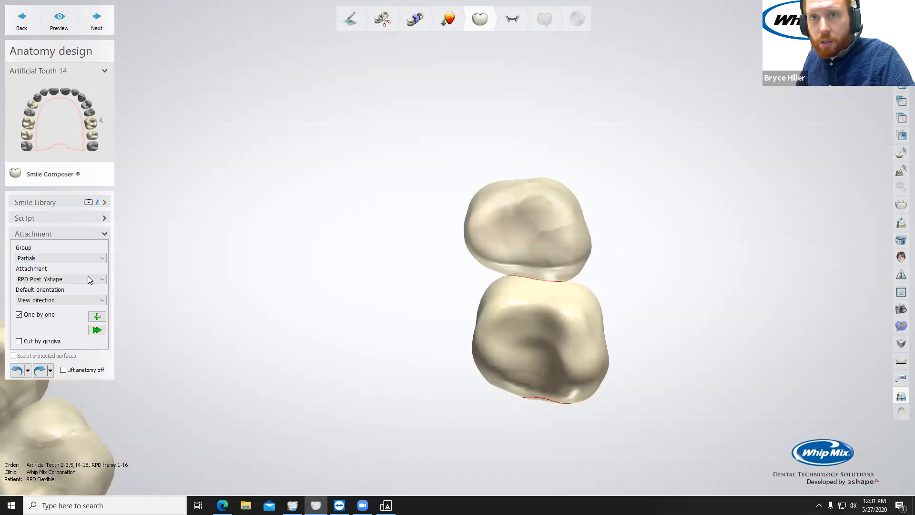
Step: Try an RPD Post Yshape attachment on artificial tooth 15, check it from the side and delete it
{"action": "scroll", "coordinate": [518, 250], "scroll_direction": "up", "scroll_amount": 3}
{"action": "right_click_drag", "start_coordinate": [519, 250], "coordinate": [716, 247]}
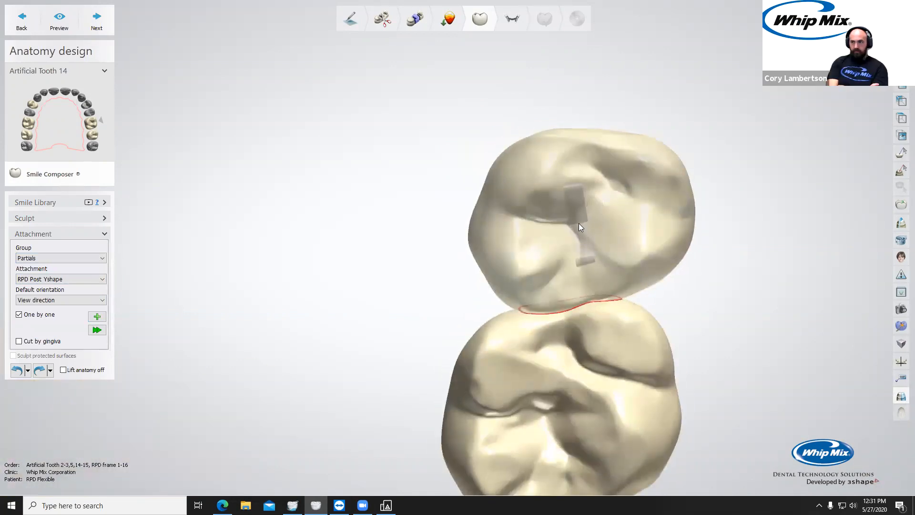
{"action": "left_click", "coordinate": [579, 224]}
{"action": "right_click_drag", "start_coordinate": [551, 219], "coordinate": [513, 213]}
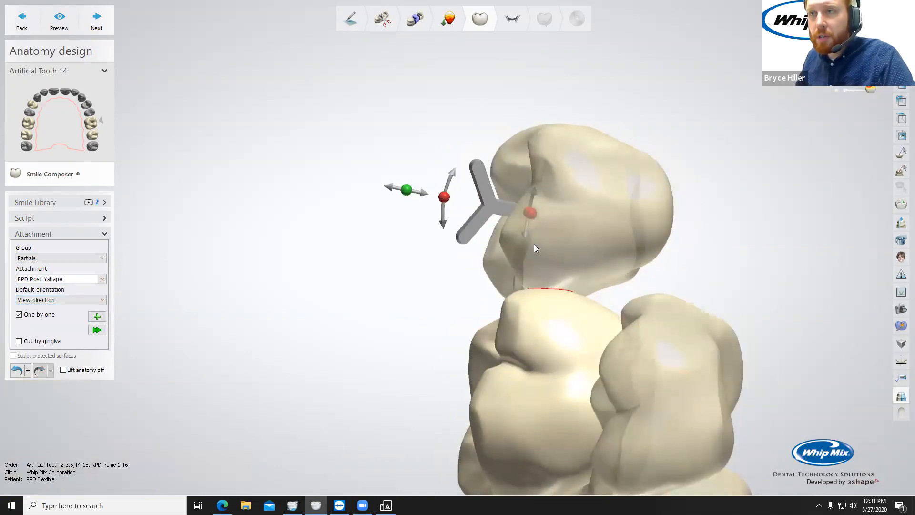
{"action": "left_click", "coordinate": [530, 211]}
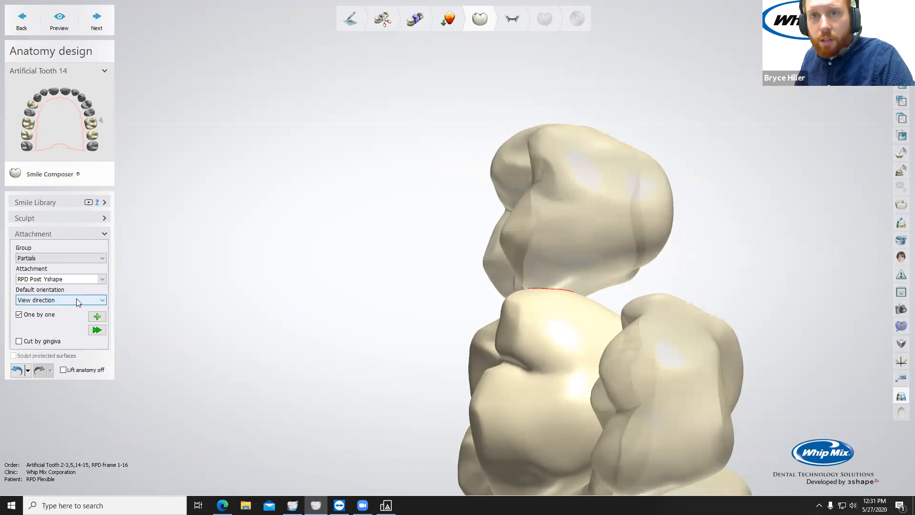
{"action": "left_click", "coordinate": [69, 279]}
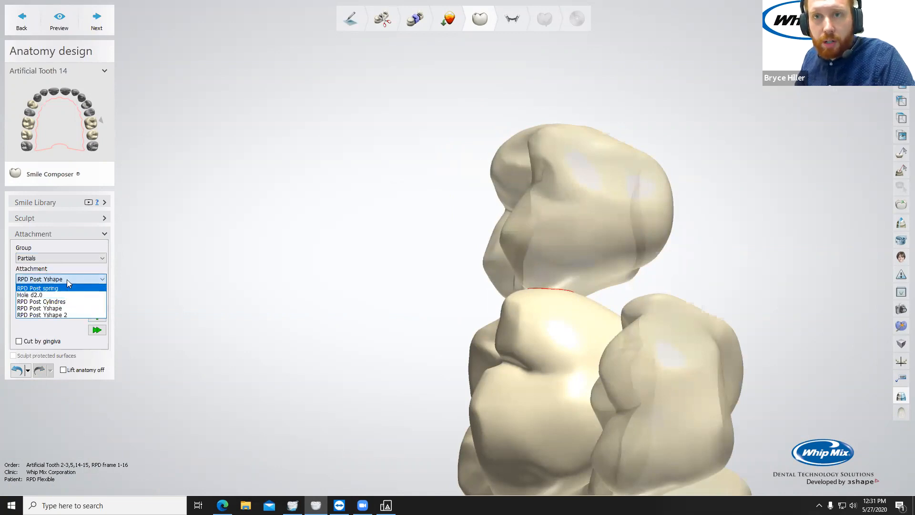
{"action": "left_click", "coordinate": [67, 280]}
Step: Choose the Hole 4.0 x 5.0 mm attachment from the Holes group with View direction orientation, facing the tooth undersides
{"action": "left_click", "coordinate": [55, 258]}
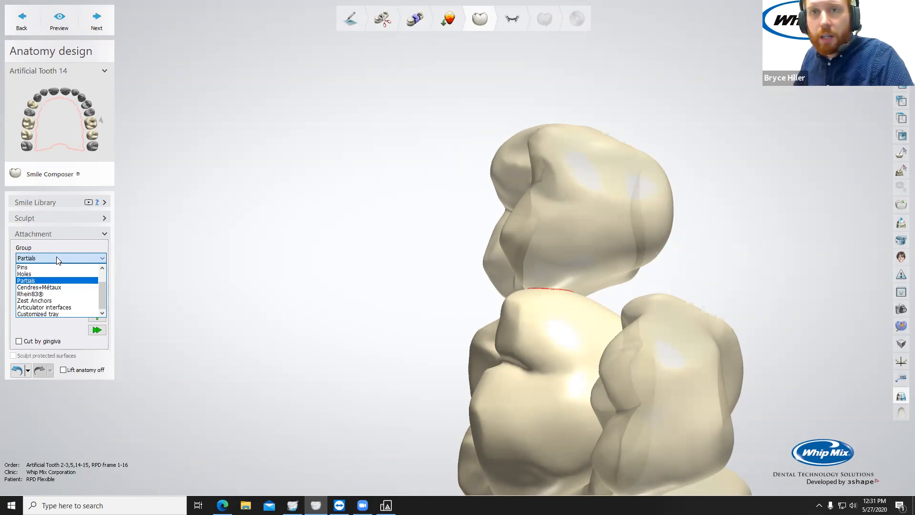
{"action": "key", "text": "Down"}
{"action": "key", "text": "Up"}
{"action": "key", "text": "Up"}
{"action": "key", "text": "Return"}
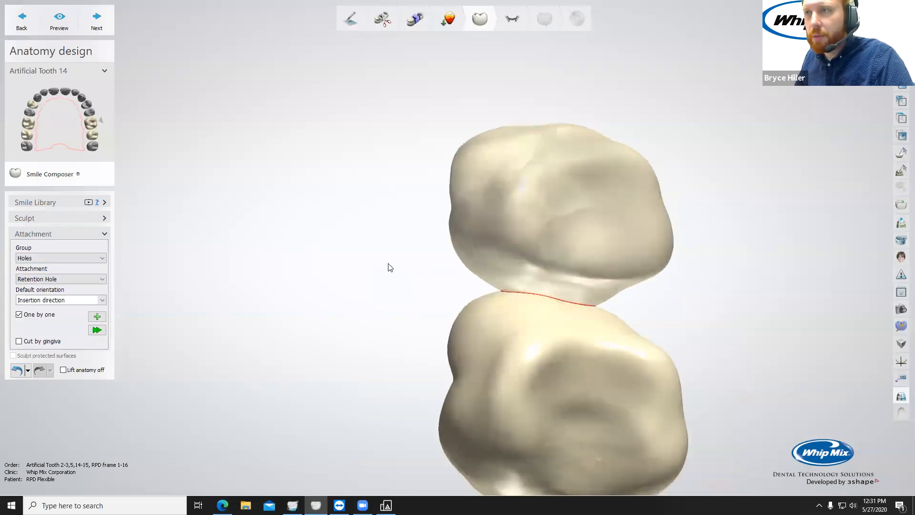
{"action": "left_click", "coordinate": [60, 279]}
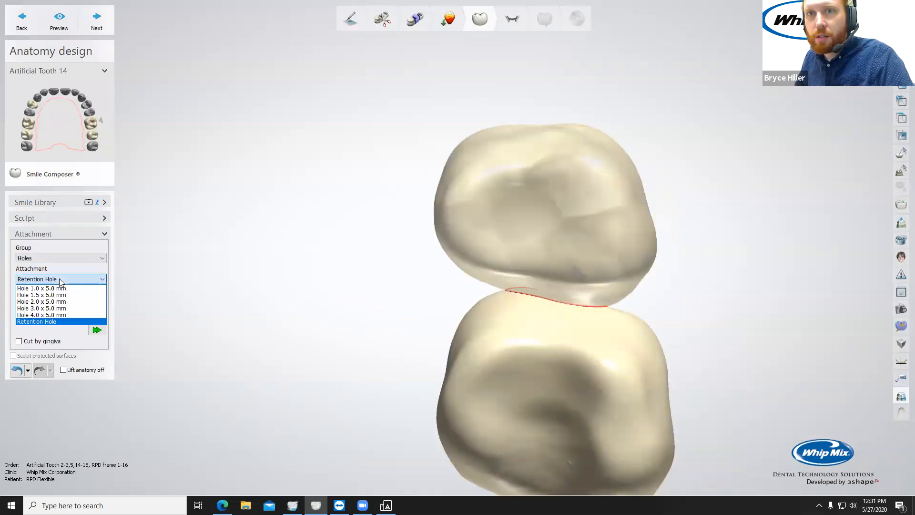
{"action": "left_click", "coordinate": [94, 314]}
{"action": "left_click", "coordinate": [96, 317]}
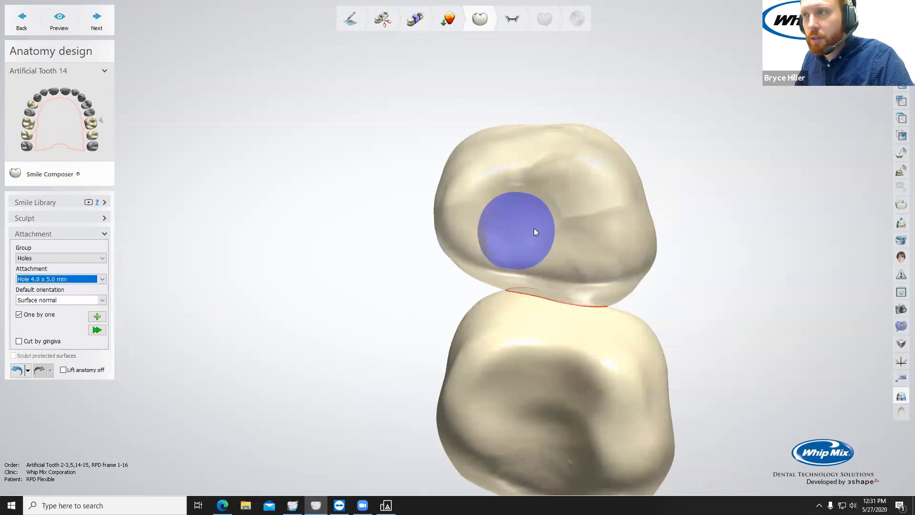
{"action": "left_click", "coordinate": [67, 300]}
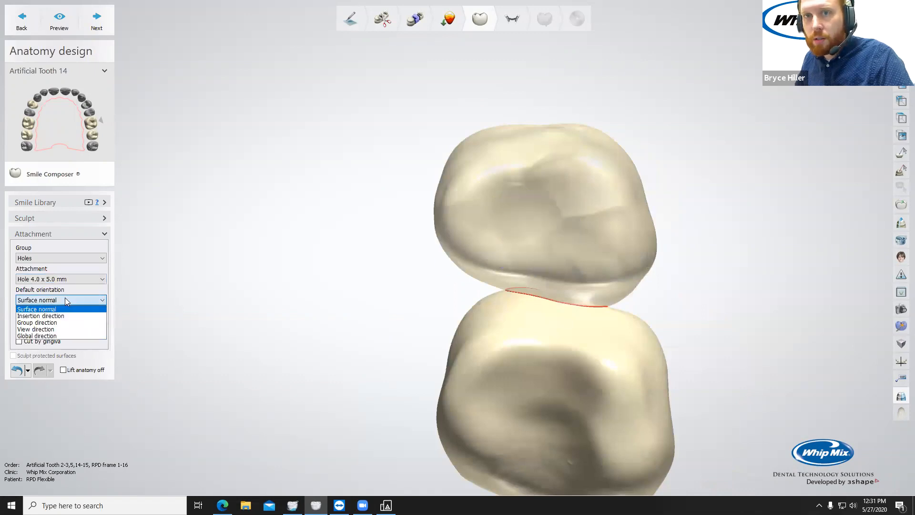
{"action": "left_click", "coordinate": [58, 330]}
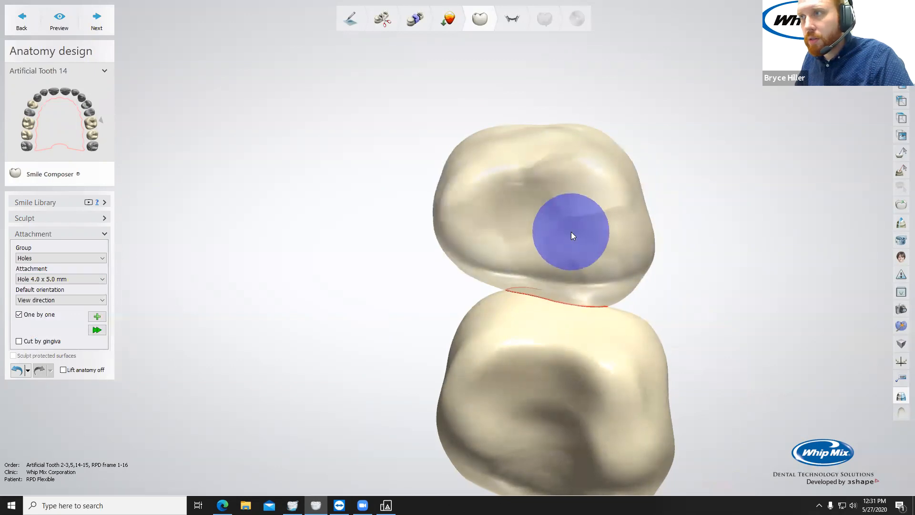
Step: Cut the 4.0 x 5.0 mm hole centrally into the underside of artificial tooth 15, shifted outward along its axis
{"action": "left_click", "coordinate": [536, 218]}
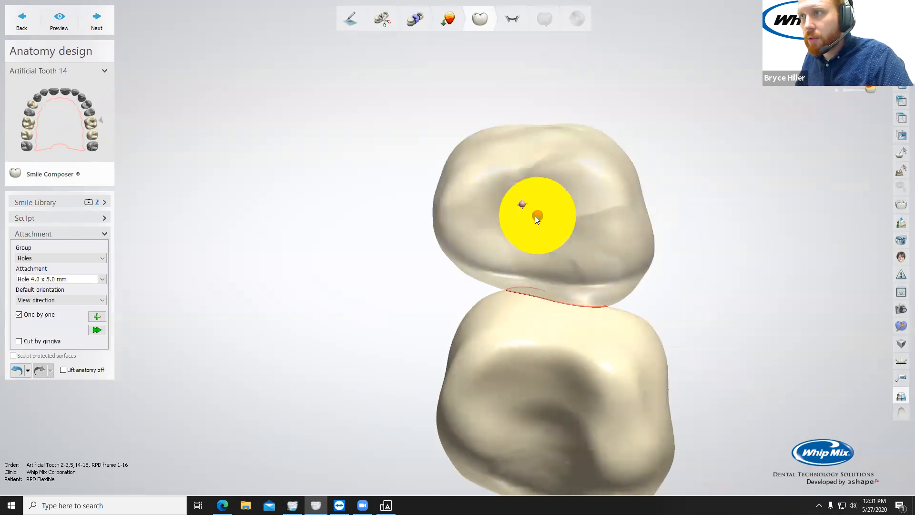
{"action": "right_click_drag", "start_coordinate": [632, 252], "coordinate": [720, 255]}
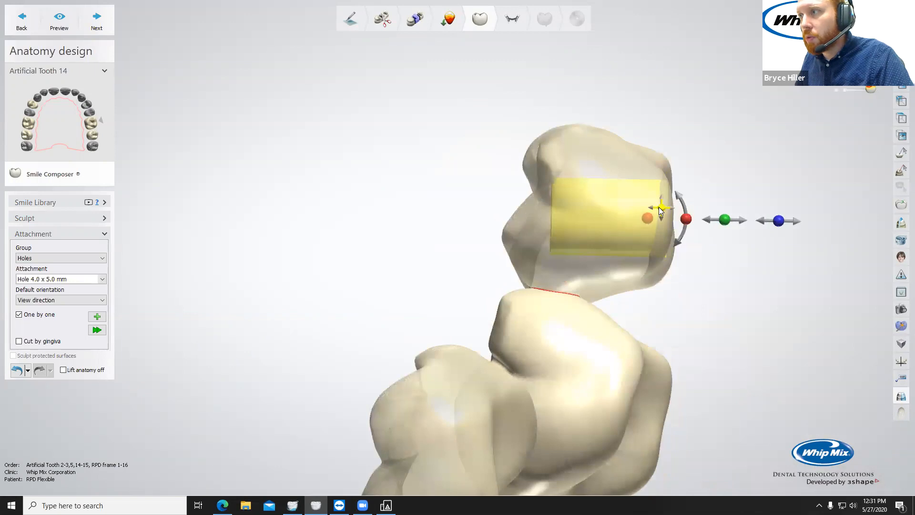
{"action": "left_click_drag", "start_coordinate": [659, 207], "coordinate": [665, 208]}
{"action": "left_click_drag", "start_coordinate": [786, 225], "coordinate": [821, 226]}
{"action": "right_click_drag", "start_coordinate": [821, 231], "coordinate": [685, 257]}
{"action": "left_click_drag", "start_coordinate": [708, 205], "coordinate": [707, 203]}
{"action": "left_click", "coordinate": [96, 330]}
{"action": "right_click_drag", "start_coordinate": [685, 260], "coordinate": [686, 344]}
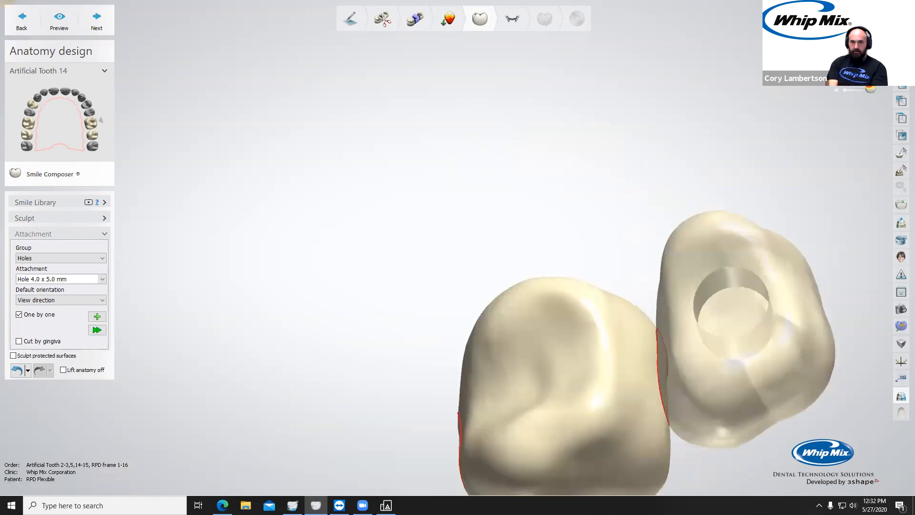
Step: Choose the Retention Hole attachment and set its default orientation to View direction
{"action": "left_click", "coordinate": [48, 278]}
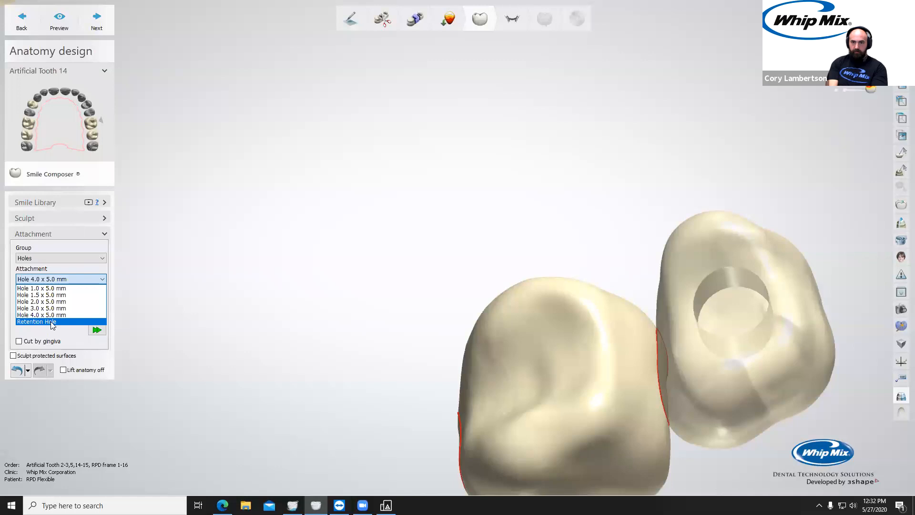
{"action": "left_click", "coordinate": [52, 322]}
{"action": "right_click_drag", "start_coordinate": [562, 334], "coordinate": [594, 281]}
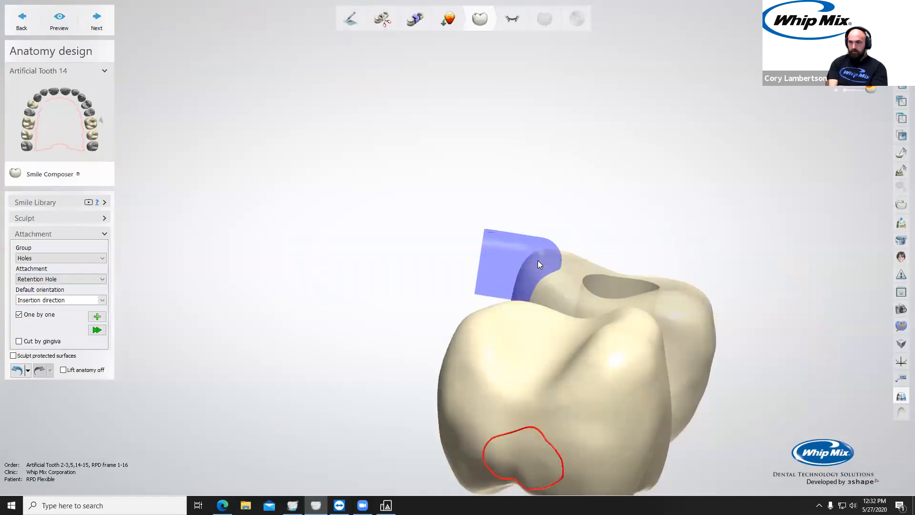
{"action": "left_click", "coordinate": [57, 302]}
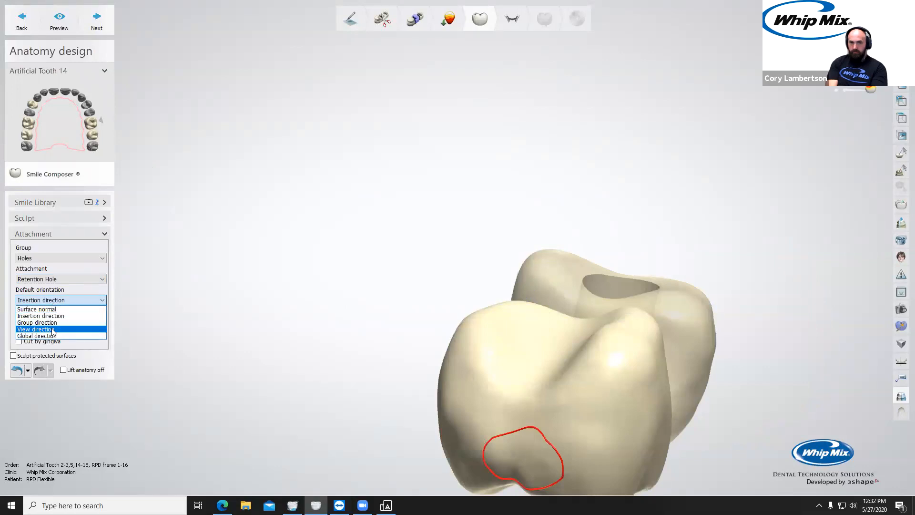
{"action": "left_click", "coordinate": [56, 330]}
Step: Try a retention hole on the side of artificial tooth 14, check its fit from several angles and delete it
{"action": "right_click_drag", "start_coordinate": [566, 348], "coordinate": [560, 323]}
{"action": "left_click", "coordinate": [557, 396]}
{"action": "right_click", "coordinate": [565, 309]}
{"action": "left_click", "coordinate": [692, 333]}
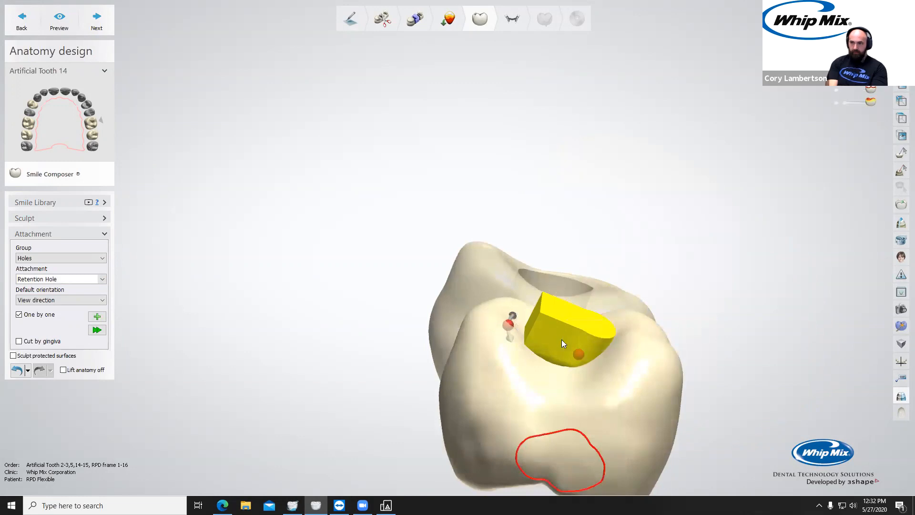
{"action": "scroll", "coordinate": [521, 317], "scroll_direction": "up", "scroll_amount": 3}
{"action": "right_click_drag", "start_coordinate": [521, 317], "coordinate": [612, 369]}
{"action": "right_click", "coordinate": [586, 333]}
{"action": "left_click", "coordinate": [579, 329]}
{"action": "mouse_move", "coordinate": [579, 330]}
{"action": "right_mouse_down"}
{"action": "mouse_move", "coordinate": [637, 339]}
{"action": "mouse_move", "coordinate": [580, 325]}
{"action": "right_mouse_up"}
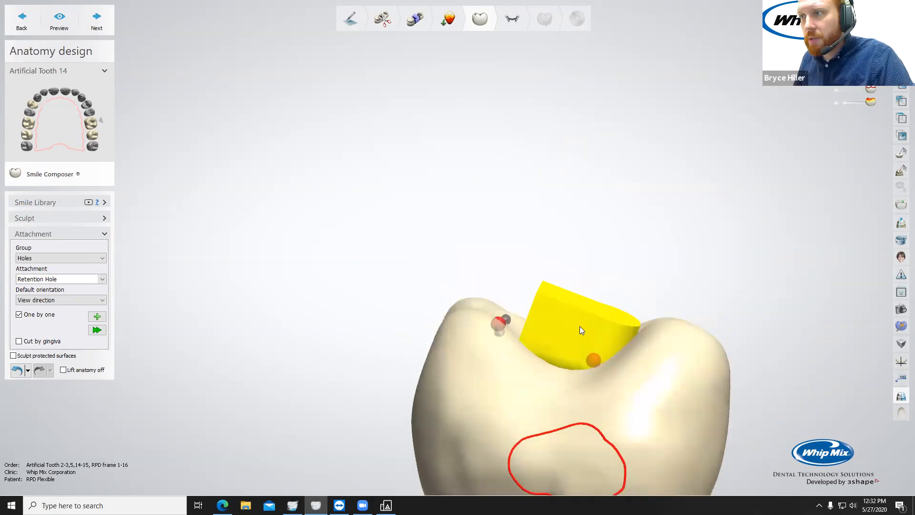
{"action": "right_click", "coordinate": [544, 318]}
{"action": "left_click", "coordinate": [568, 323]}
{"action": "left_click_drag", "start_coordinate": [589, 362], "coordinate": [476, 378]}
{"action": "right_click_drag", "start_coordinate": [476, 378], "coordinate": [517, 335]}
{"action": "right_click", "coordinate": [518, 327]}
{"action": "left_click", "coordinate": [541, 333]}
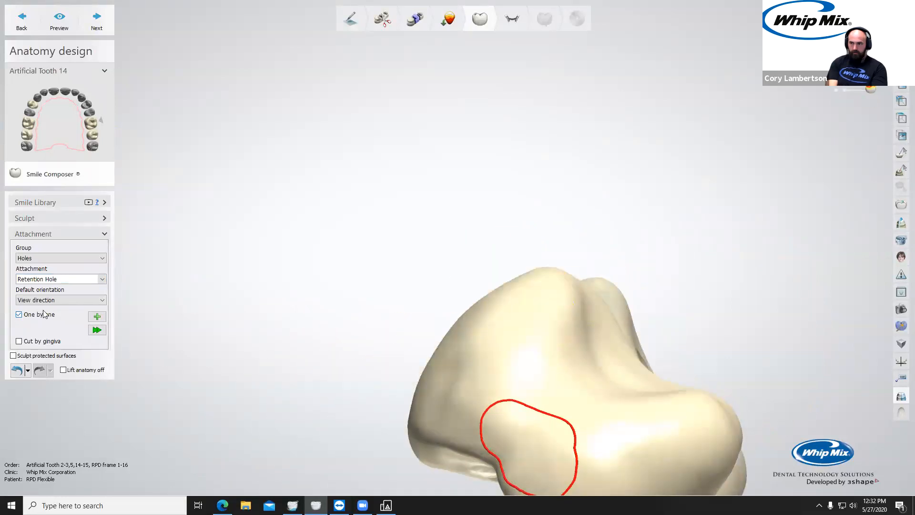
Step: Add a new retention hole on the underside of artificial tooth 14, near the edge of its hollow
{"action": "left_click", "coordinate": [96, 317]}
{"action": "right_click_drag", "start_coordinate": [565, 364], "coordinate": [501, 377]}
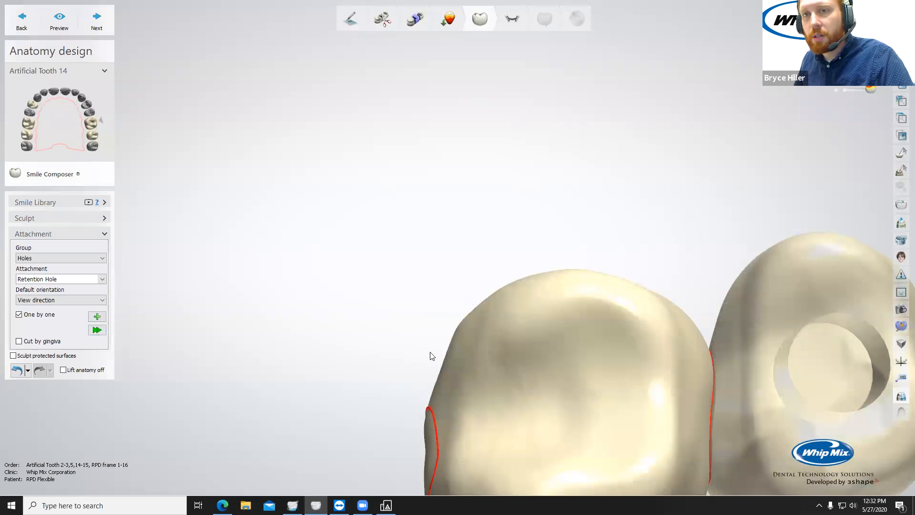
{"action": "right_click_drag", "start_coordinate": [563, 334], "coordinate": [561, 348]}
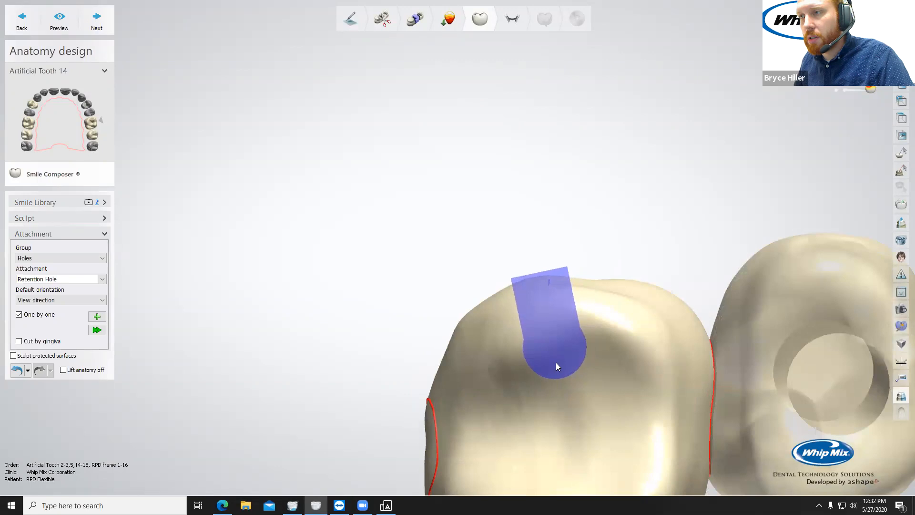
{"action": "left_click", "coordinate": [556, 353]}
Step: Reposition the retention hole at the edge of artificial tooth 14 so its rounded end reaches into the underside
{"action": "scroll", "coordinate": [556, 354], "scroll_direction": "down", "scroll_amount": 4}
{"action": "right_click_drag", "start_coordinate": [573, 361], "coordinate": [567, 459]}
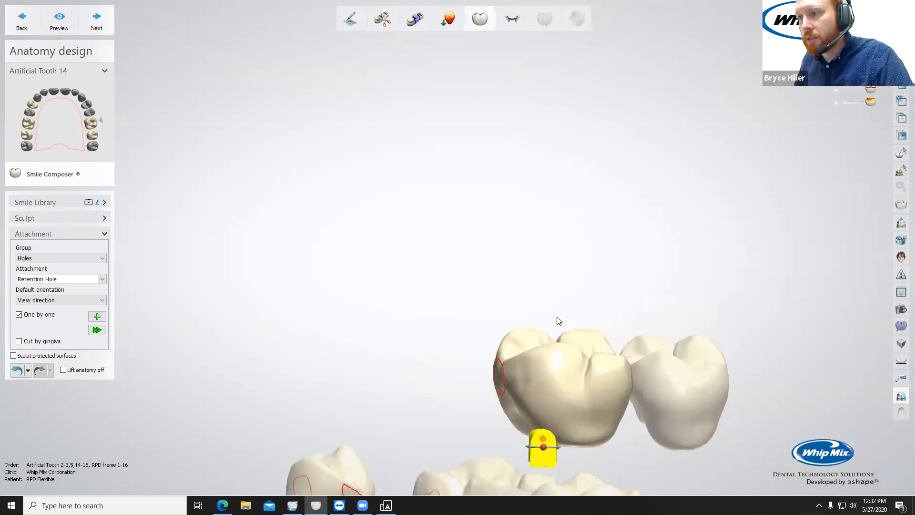
{"action": "right_click_drag", "start_coordinate": [558, 320], "coordinate": [484, 319]}
{"action": "scroll", "coordinate": [484, 319], "scroll_direction": "up", "scroll_amount": 3}
{"action": "left_click_drag", "start_coordinate": [485, 323], "coordinate": [526, 314]}
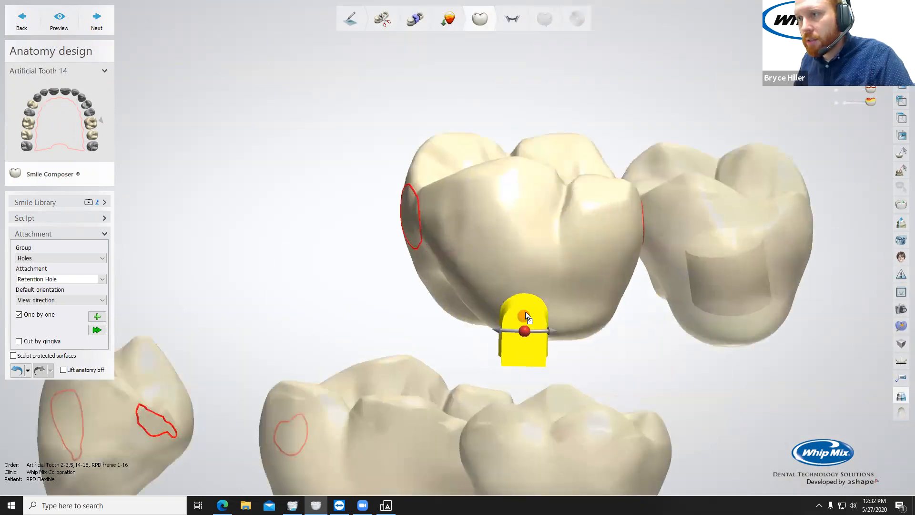
{"action": "right_click_drag", "start_coordinate": [548, 292], "coordinate": [548, 246]}
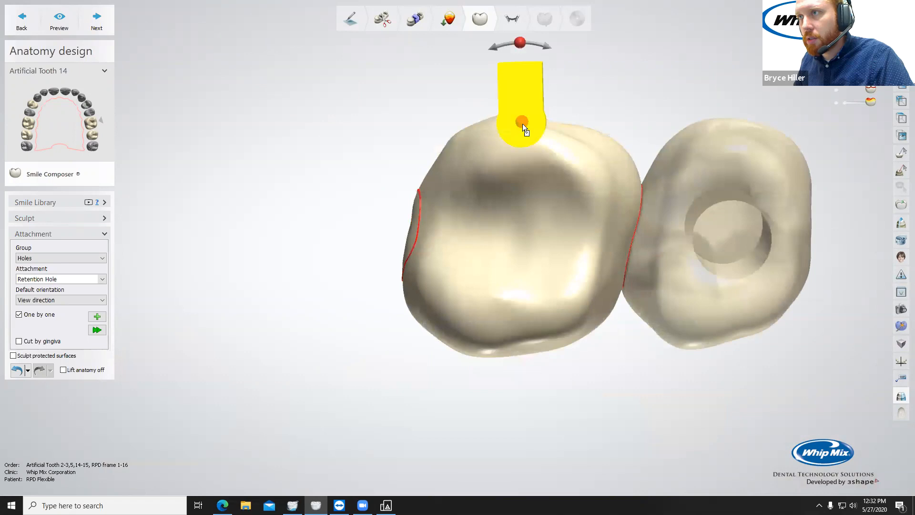
{"action": "left_click_drag", "start_coordinate": [522, 124], "coordinate": [524, 155]}
{"action": "right_click_drag", "start_coordinate": [524, 156], "coordinate": [502, 221]}
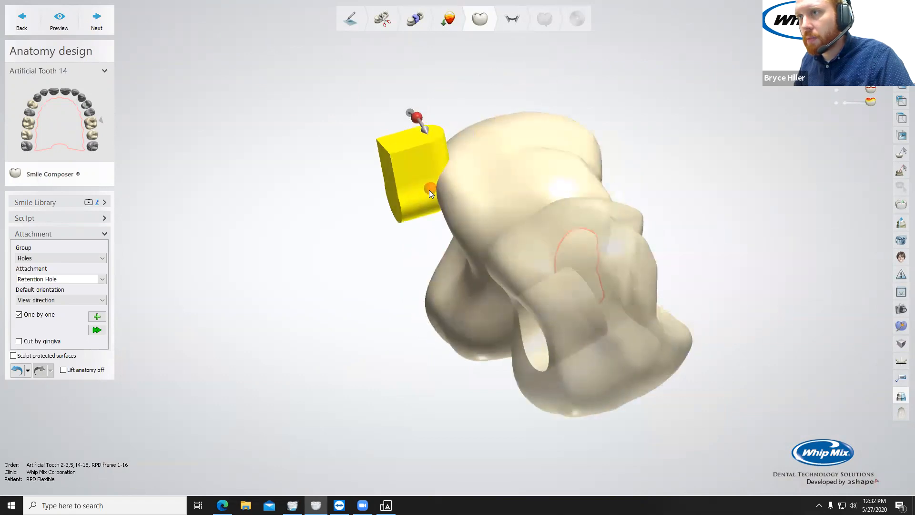
{"action": "left_click_drag", "start_coordinate": [430, 191], "coordinate": [432, 198]}
Step: Apply the retention hole to artificial tooth 14 and examine the resulting slot beside the hole in tooth 15
{"action": "right_click_drag", "start_coordinate": [432, 198], "coordinate": [577, 105]}
{"action": "left_click", "coordinate": [97, 330]}
{"action": "scroll", "coordinate": [543, 230], "scroll_direction": "down", "scroll_amount": 2}
{"action": "scroll", "coordinate": [526, 103], "scroll_direction": "down", "scroll_amount": 5}
{"action": "scroll", "coordinate": [532, 136], "scroll_direction": "up", "scroll_amount": 4}
{"action": "scroll", "coordinate": [587, 140], "scroll_direction": "up", "scroll_amount": 5}
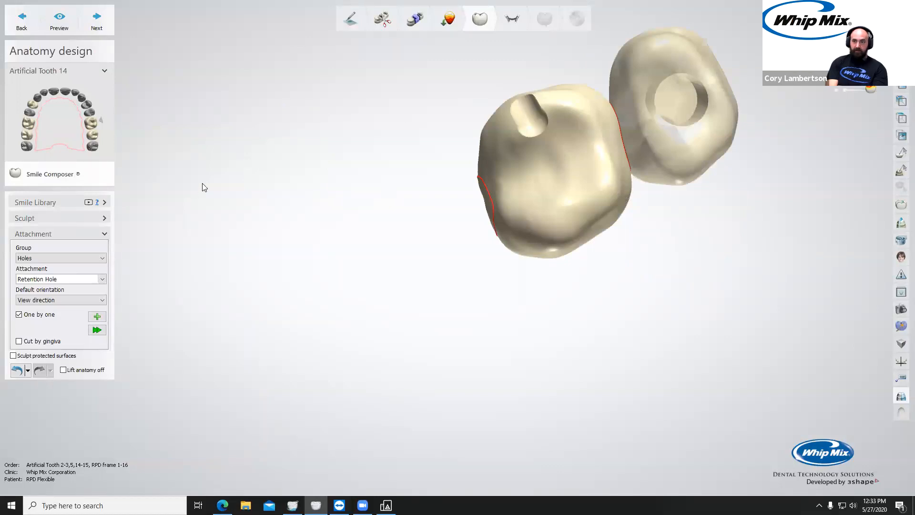
{"action": "right_click_drag", "start_coordinate": [477, 169], "coordinate": [613, 140]}
{"action": "scroll", "coordinate": [514, 188], "scroll_direction": "down", "scroll_amount": 4}
{"action": "scroll", "coordinate": [564, 107], "scroll_direction": "up", "scroll_amount": 4}
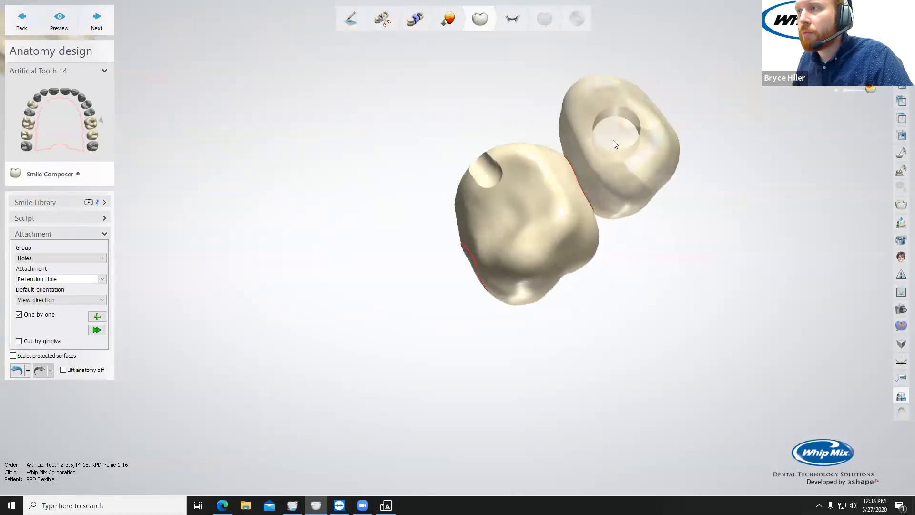
Step: Undo the applied retention hole and its placement on artificial tooth 14
{"action": "left_click", "coordinate": [16, 370]}
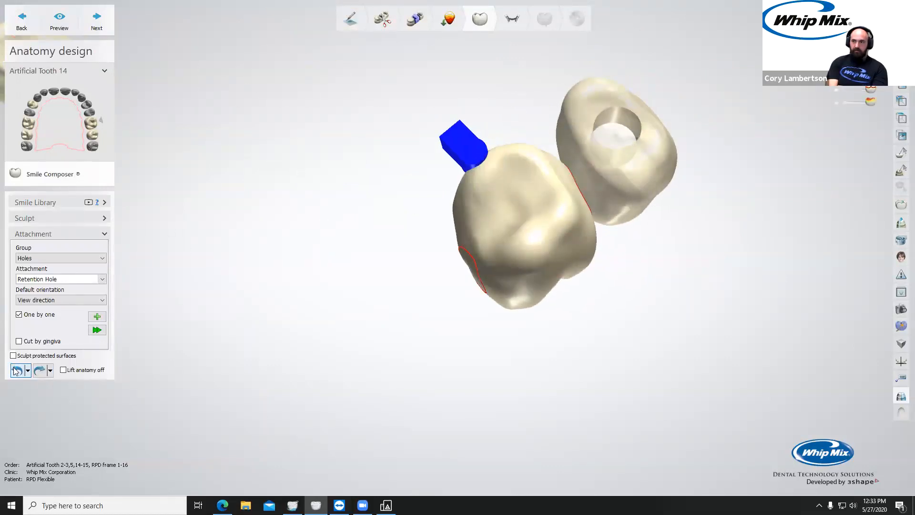
{"action": "left_click", "coordinate": [28, 370]}
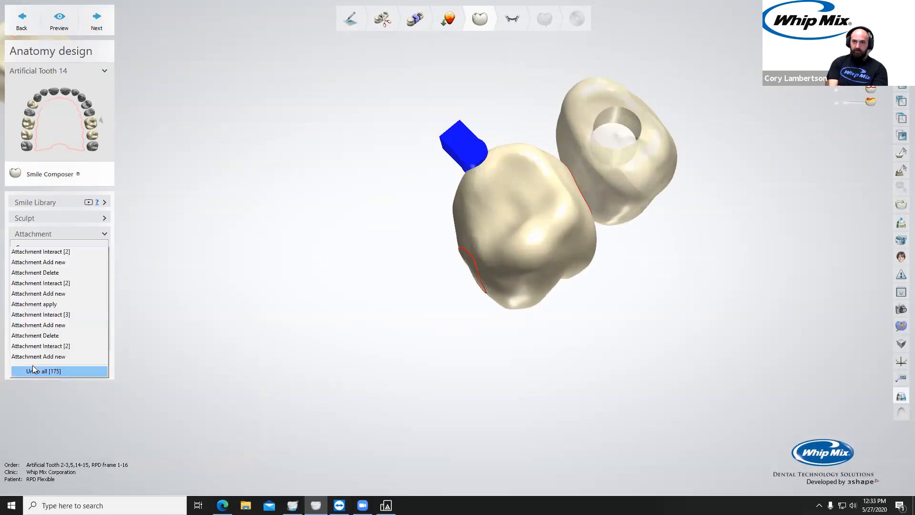
{"action": "left_click", "coordinate": [63, 256]}
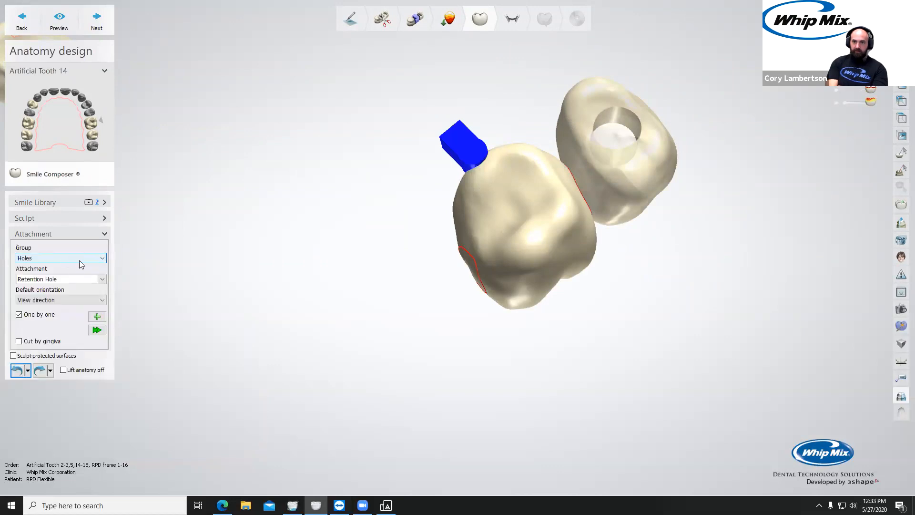
Step: Choose the Hole 4.0 x 5.0 mm attachment again and set its default orientation to View direction
{"action": "left_click", "coordinate": [50, 279]}
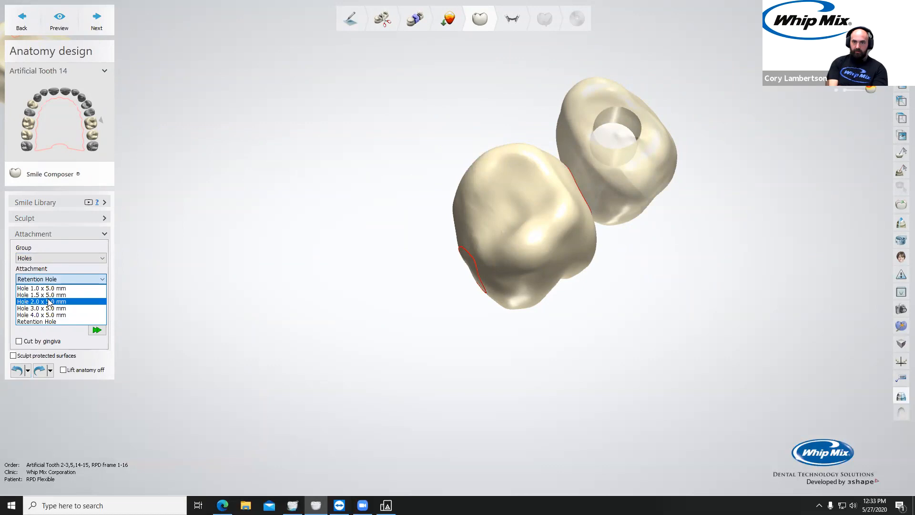
{"action": "left_click", "coordinate": [45, 314]}
{"action": "right_click_drag", "start_coordinate": [510, 187], "coordinate": [321, 313]}
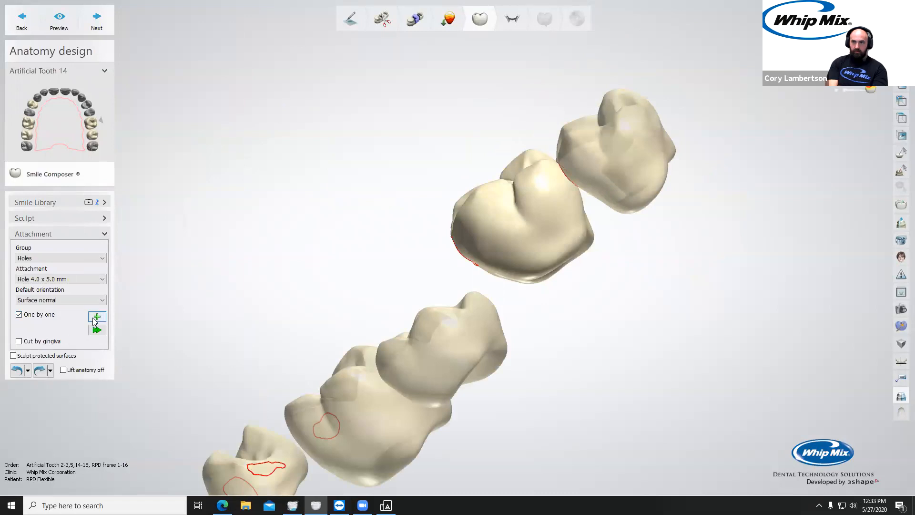
{"action": "left_click", "coordinate": [57, 299]}
{"action": "left_click", "coordinate": [53, 330]}
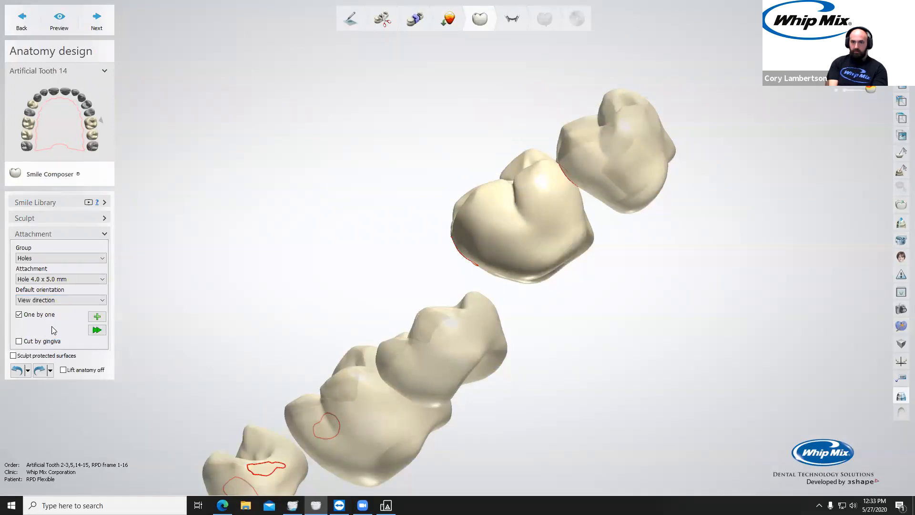
Step: Place the 4.0 x 5.0 mm hole on the underside of artificial tooth 14 and shift it outward along its axis
{"action": "left_click", "coordinate": [552, 257]}
{"action": "right_click", "coordinate": [506, 205]}
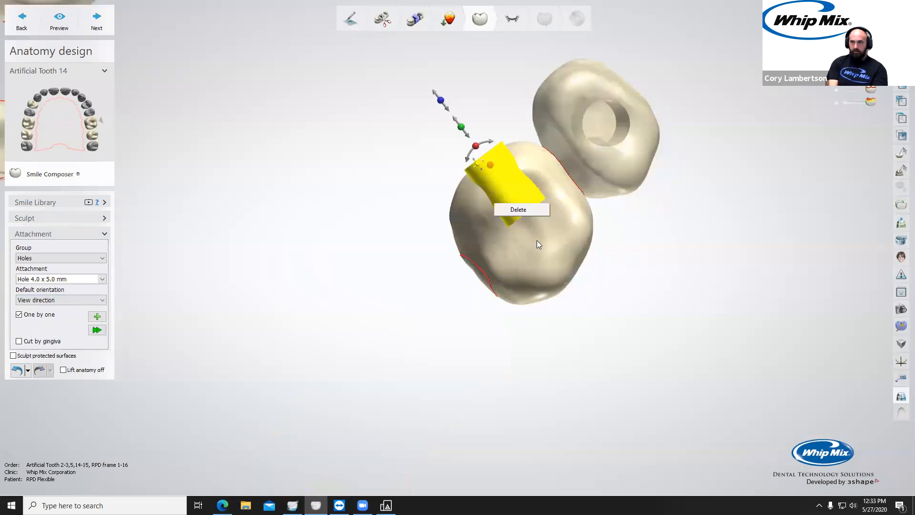
{"action": "right_click_drag", "start_coordinate": [539, 245], "coordinate": [560, 242]}
{"action": "right_click_drag", "start_coordinate": [542, 197], "coordinate": [445, 152]}
{"action": "left_click_drag", "start_coordinate": [419, 115], "coordinate": [414, 114]}
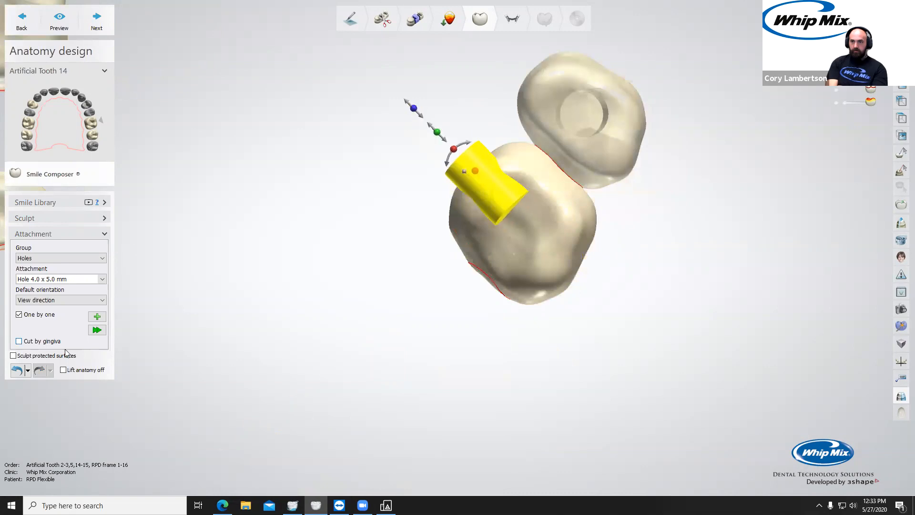
Step: Apply the 4.0 x 5.0 mm retention hole to artificial tooth 14 and inspect the teeth on the full model
{"action": "left_click", "coordinate": [95, 329]}
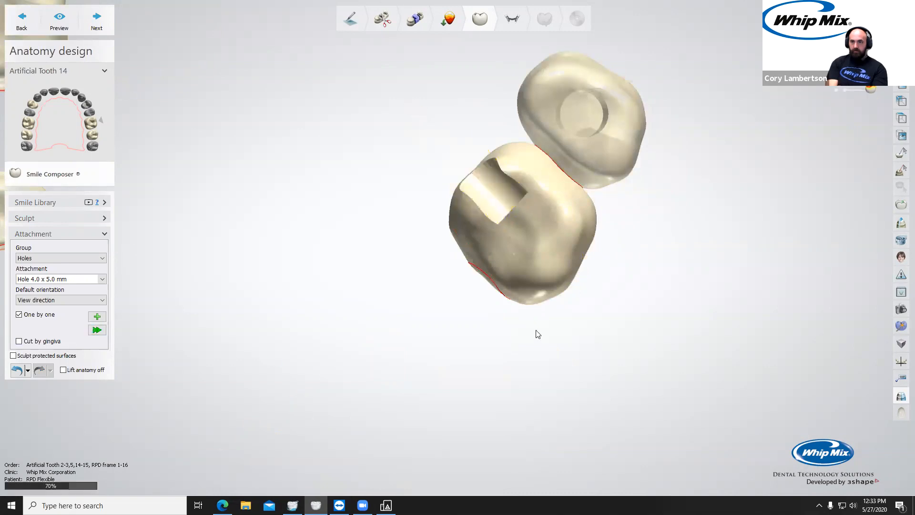
{"action": "scroll", "coordinate": [531, 206], "scroll_direction": "up", "scroll_amount": 2}
{"action": "right_click_drag", "start_coordinate": [530, 225], "coordinate": [349, 114]}
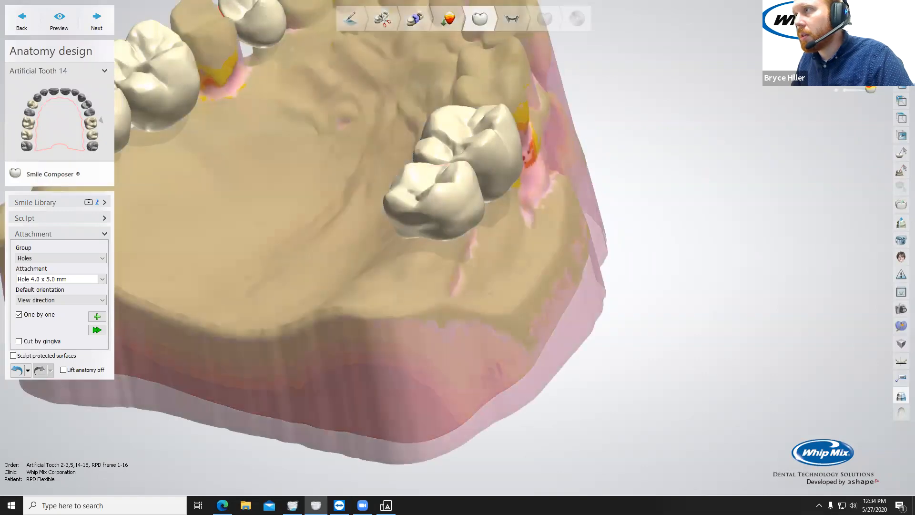
{"action": "scroll", "coordinate": [312, 164], "scroll_direction": "down", "scroll_amount": 4}
{"action": "right_click_drag", "start_coordinate": [312, 164], "coordinate": [320, 182]}
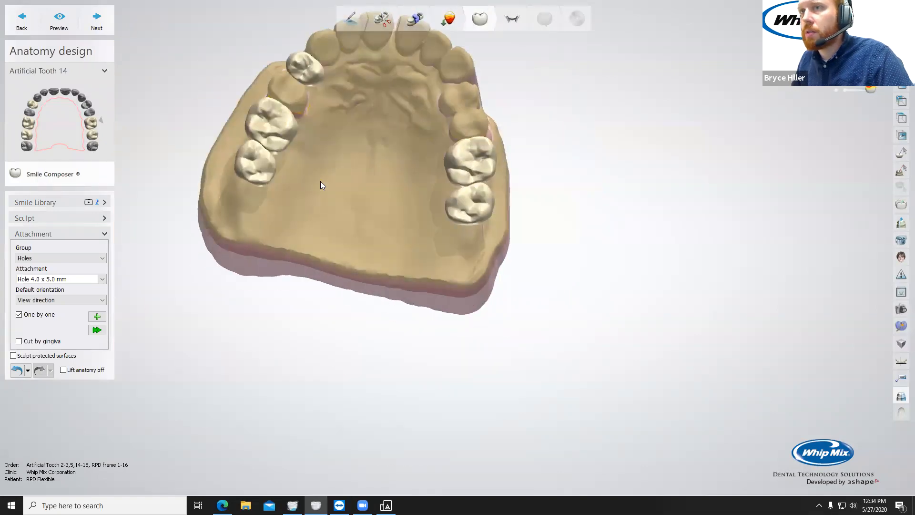
Step: Advance to RPD design and set the retention grid type to Plain
{"action": "left_click", "coordinate": [97, 19]}
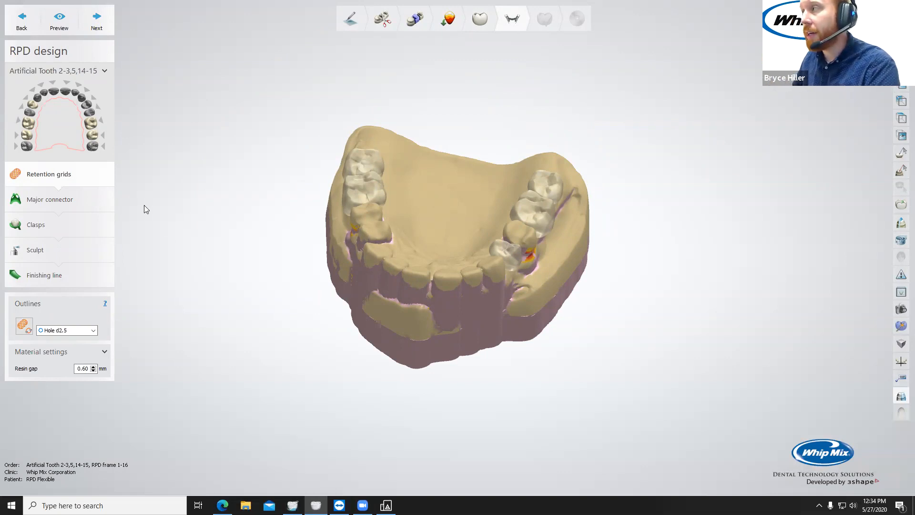
{"action": "left_click", "coordinate": [60, 336]}
{"action": "left_click", "coordinate": [59, 379]}
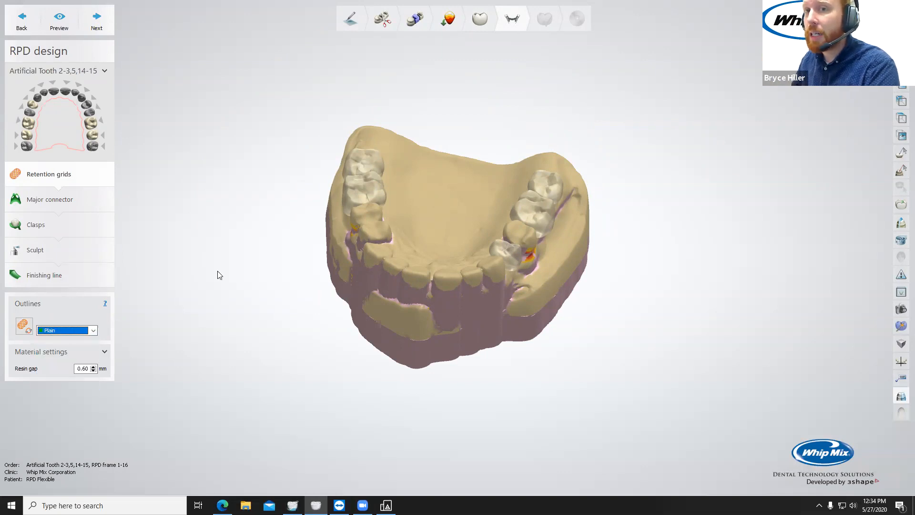
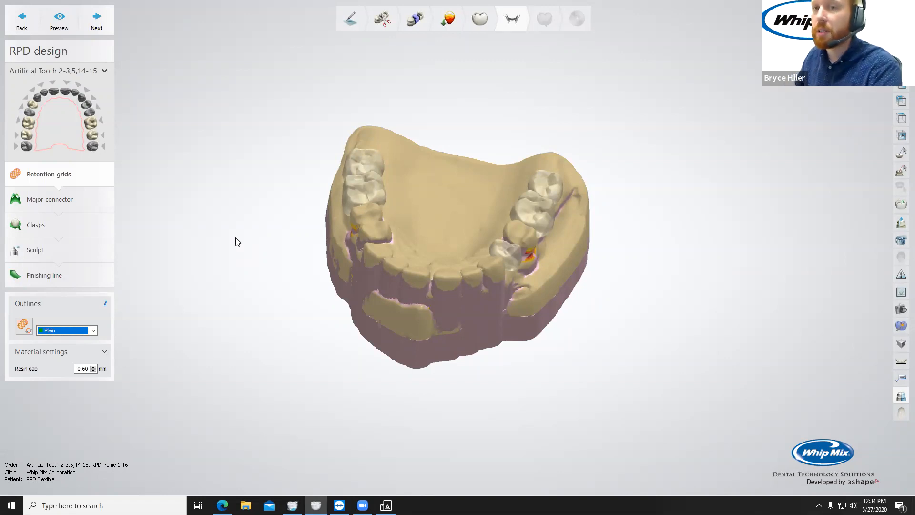
Step: Proceed to the major connector and draw its Default outline from the anterior palate midline toward the palatal side of tooth 14
{"action": "left_click", "coordinate": [98, 29]}
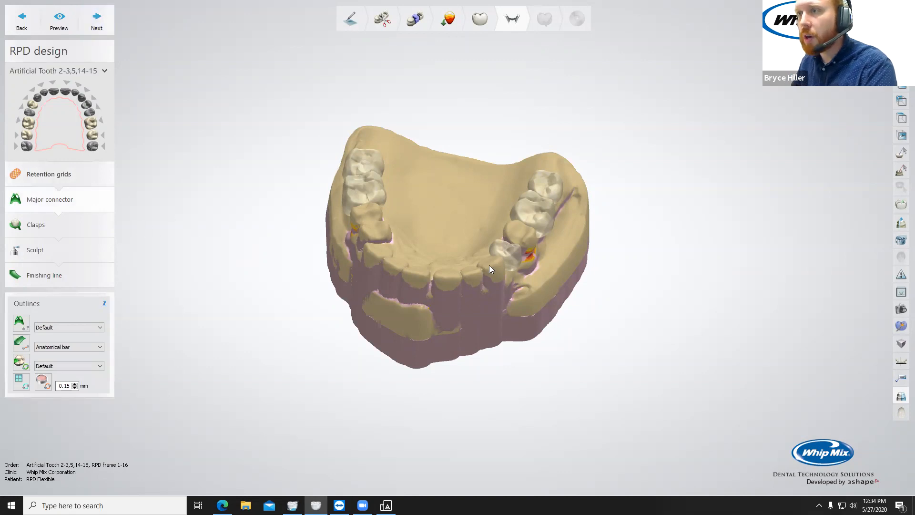
{"action": "scroll", "coordinate": [490, 265], "scroll_direction": "up", "scroll_amount": 3}
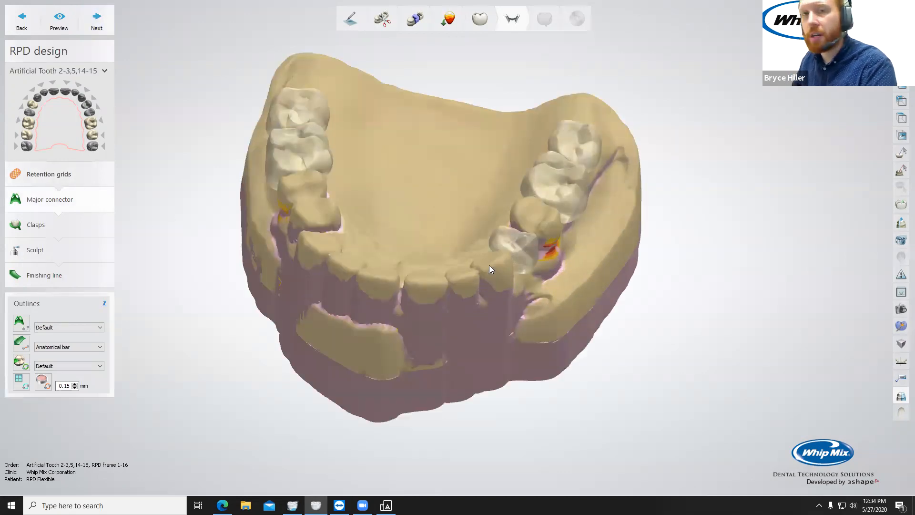
{"action": "left_click", "coordinate": [19, 324]}
{"action": "right_click_drag", "start_coordinate": [477, 300], "coordinate": [321, 265]}
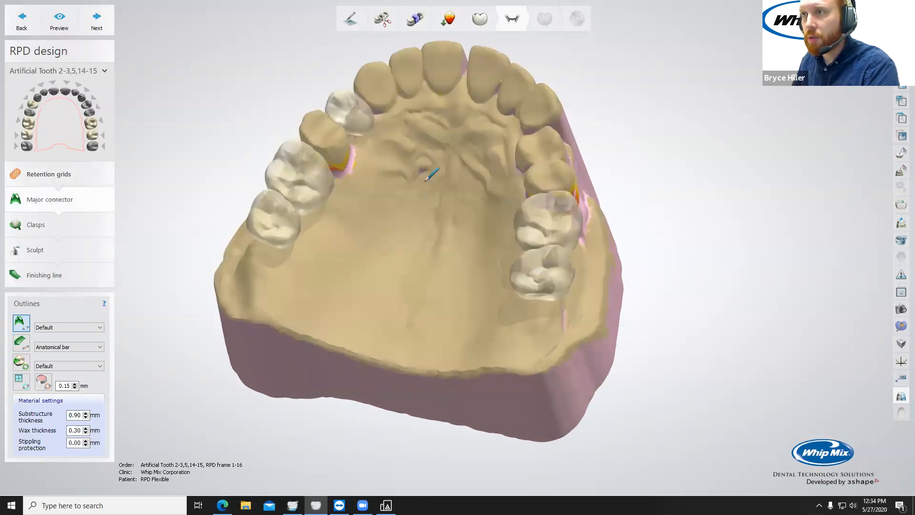
{"action": "right_click_drag", "start_coordinate": [425, 181], "coordinate": [429, 125]}
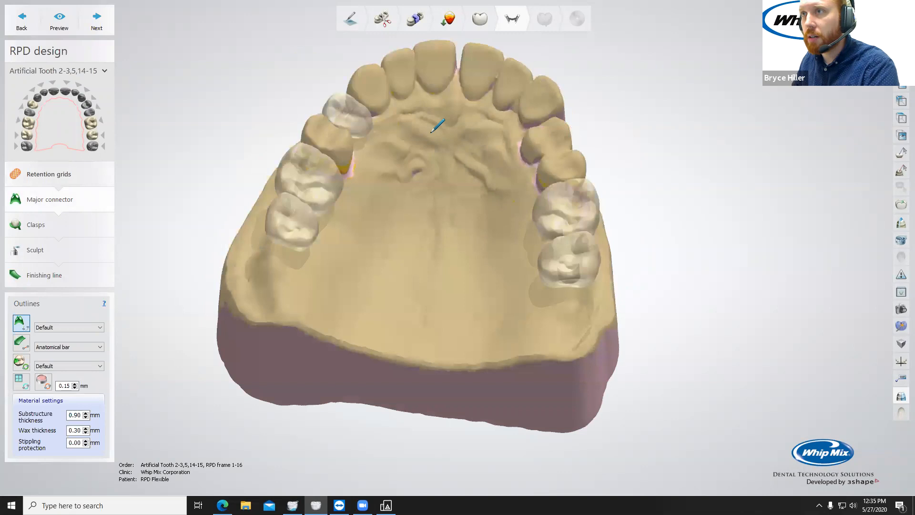
{"action": "left_click", "coordinate": [442, 136]}
{"action": "left_click", "coordinate": [453, 133]}
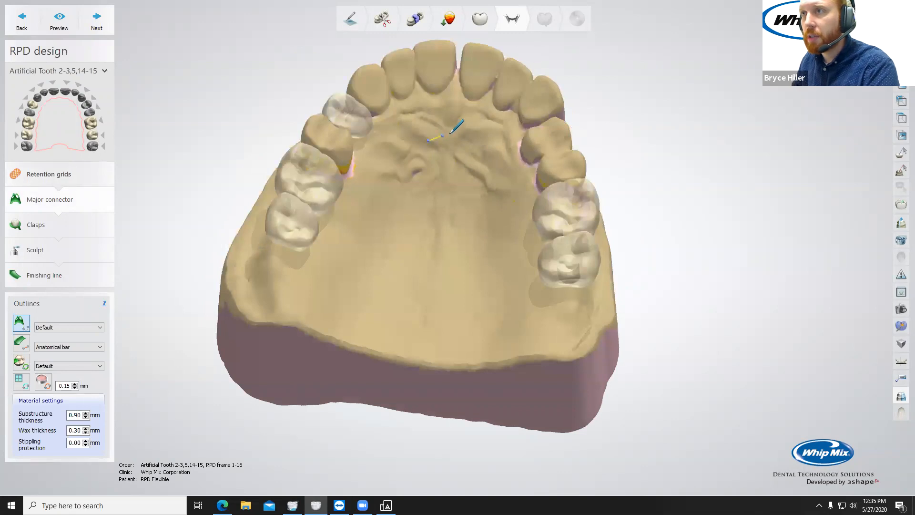
{"action": "left_click", "coordinate": [474, 138]}
{"action": "left_click", "coordinate": [482, 147]}
{"action": "left_click", "coordinate": [493, 159]}
{"action": "left_click", "coordinate": [498, 168]}
{"action": "left_click", "coordinate": [502, 183]}
Step: Extend the major connector outline back along the palatal side of artificial teeth 14-15 to behind tooth 15
{"action": "right_click_drag", "start_coordinate": [510, 201], "coordinate": [528, 204]}
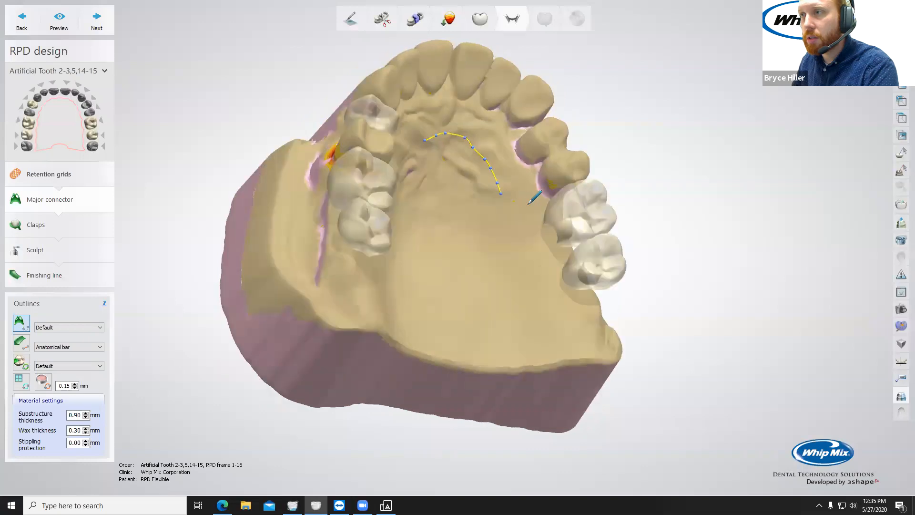
{"action": "left_click", "coordinate": [508, 210]}
{"action": "left_click", "coordinate": [515, 220]}
{"action": "left_click", "coordinate": [523, 224]}
{"action": "left_click", "coordinate": [535, 239]}
{"action": "left_click", "coordinate": [541, 254]}
{"action": "left_click", "coordinate": [548, 271]}
{"action": "left_click", "coordinate": [554, 293]}
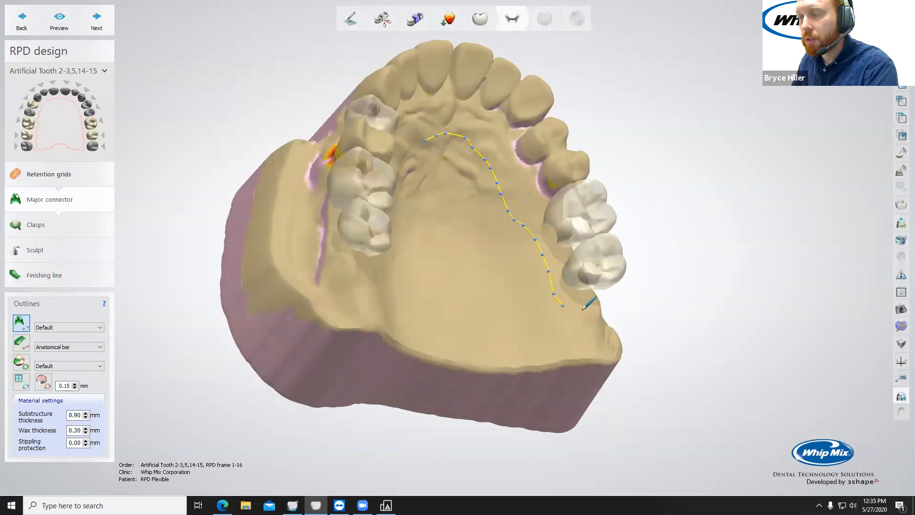
Step: Carry the major connector outline around behind tooth 15 and forward along the buccal ridge of teeth 14-15 to the adjacent premolar
{"action": "right_click_drag", "start_coordinate": [601, 300], "coordinate": [494, 309]}
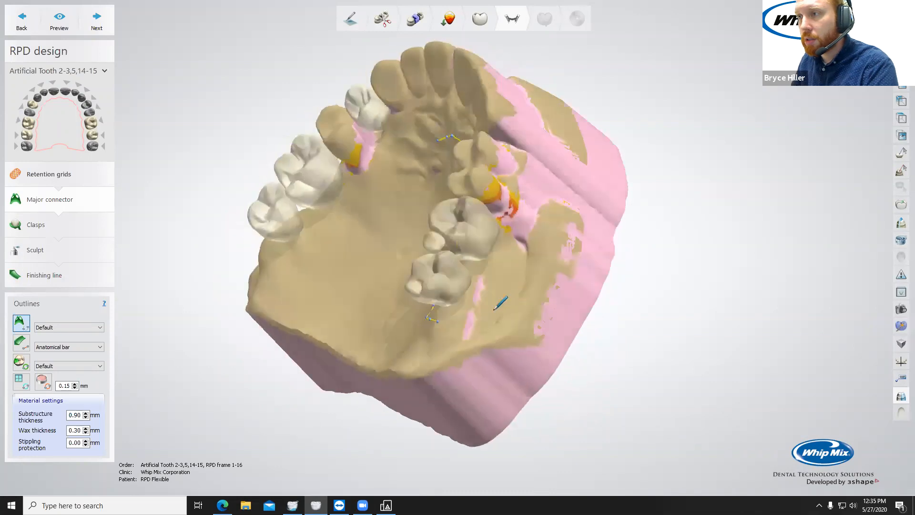
{"action": "left_click", "coordinate": [457, 316]}
{"action": "left_click", "coordinate": [482, 291]}
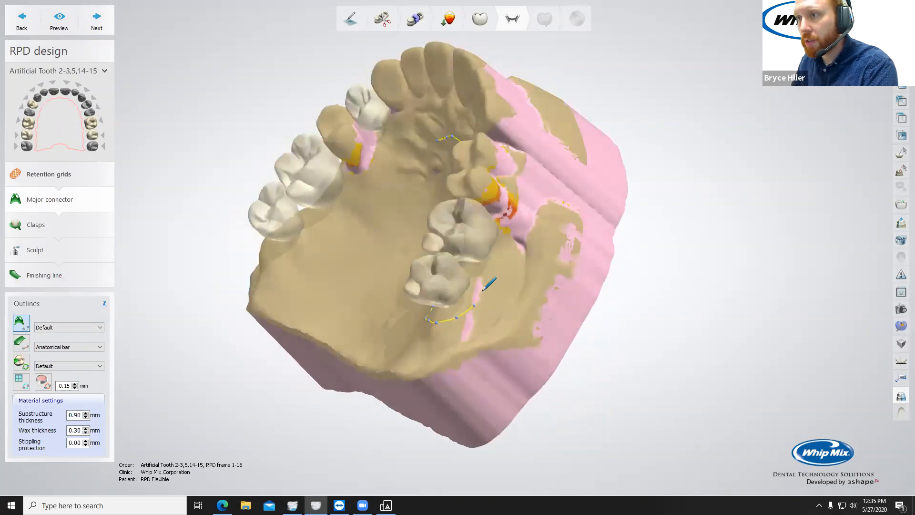
{"action": "left_click", "coordinate": [494, 263]}
{"action": "left_click", "coordinate": [507, 242]}
{"action": "left_click", "coordinate": [513, 222]}
{"action": "left_click", "coordinate": [514, 213]}
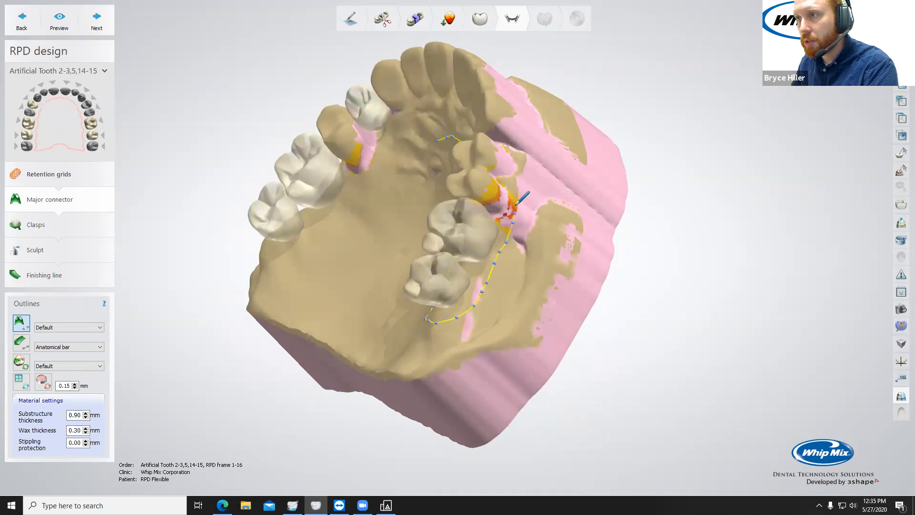
{"action": "left_click", "coordinate": [513, 197]}
{"action": "scroll", "coordinate": [490, 189], "scroll_direction": "up", "scroll_amount": 4}
{"action": "right_click_drag", "start_coordinate": [514, 175], "coordinate": [396, 163]}
{"action": "scroll", "coordinate": [466, 226], "scroll_direction": "up", "scroll_amount": 1}
{"action": "middle_click_drag", "start_coordinate": [366, 147], "coordinate": [482, 227]}
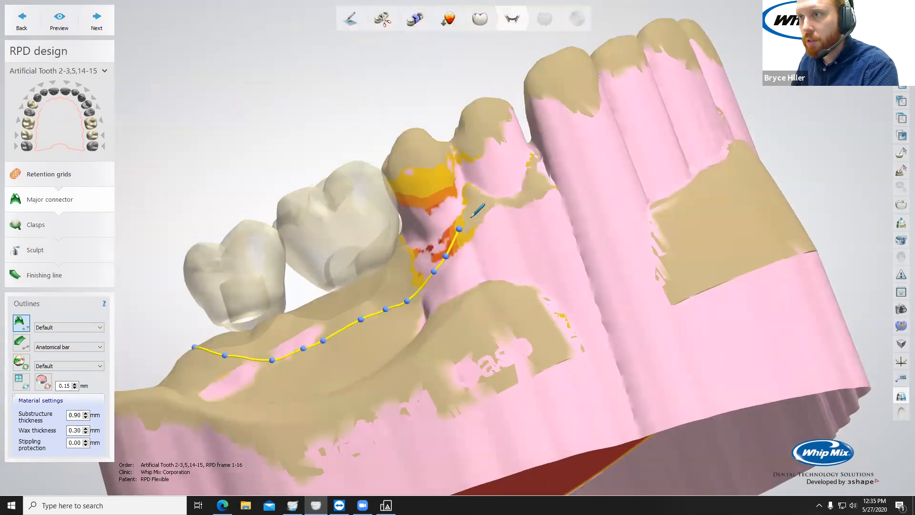
Step: Extend the major connector outline up the gum on the buccal side of the premolar beside artificial teeth 14-15, turning back toward its distal side
{"action": "left_click", "coordinate": [462, 208]}
{"action": "left_click", "coordinate": [462, 190]}
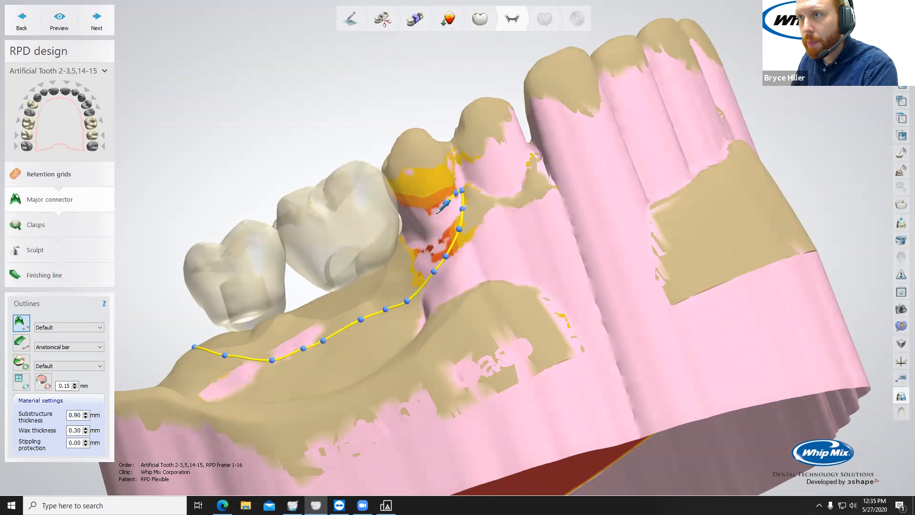
{"action": "left_click", "coordinate": [423, 228]}
Step: Continue the major connector outline around the distal side of that premolar, beneath the artificial molar, to its palatal side
{"action": "scroll", "coordinate": [401, 236], "scroll_direction": "up", "scroll_amount": 3}
{"action": "right_click_drag", "start_coordinate": [434, 261], "coordinate": [651, 304]}
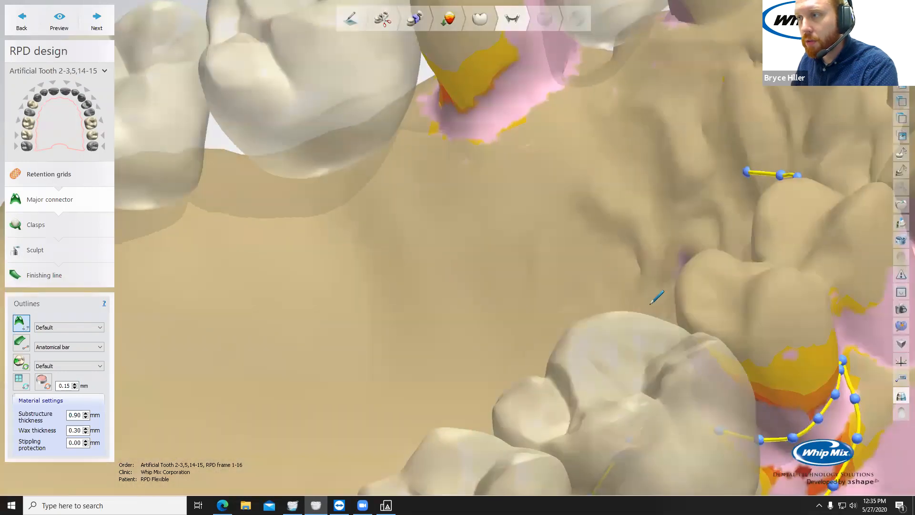
{"action": "middle_click_drag", "start_coordinate": [536, 283], "coordinate": [414, 134]}
{"action": "scroll", "coordinate": [414, 135], "scroll_direction": "down", "scroll_amount": 2}
{"action": "right_click_drag", "start_coordinate": [415, 134], "coordinate": [559, 159]}
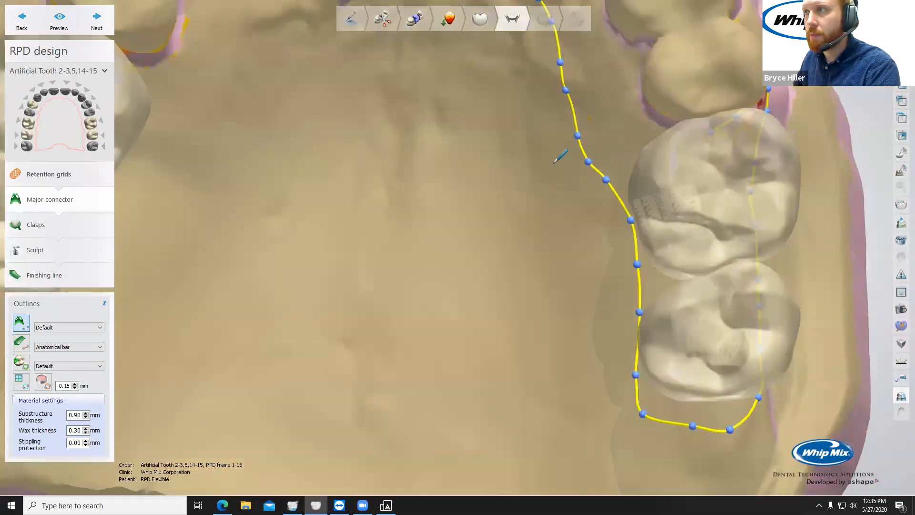
{"action": "left_click", "coordinate": [688, 131]}
{"action": "left_click", "coordinate": [656, 120]}
{"action": "left_click", "coordinate": [639, 102]}
Step: Trace the outline along the palatal gum line of the premolar next to artificial tooth 14, into the gap before the neighbouring premolar
{"action": "middle_click_drag", "start_coordinate": [580, 223], "coordinate": [560, 336]}
{"action": "scroll", "coordinate": [586, 208], "scroll_direction": "up", "scroll_amount": 1}
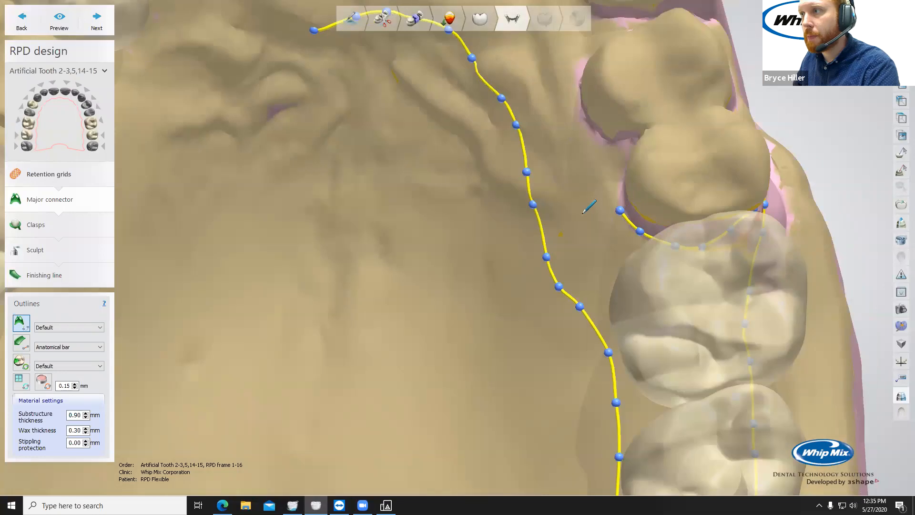
{"action": "right_click_drag", "start_coordinate": [587, 208], "coordinate": [646, 189]}
{"action": "left_click", "coordinate": [647, 183]}
{"action": "left_click", "coordinate": [652, 165]}
{"action": "left_click", "coordinate": [661, 142]}
{"action": "left_click", "coordinate": [642, 137]}
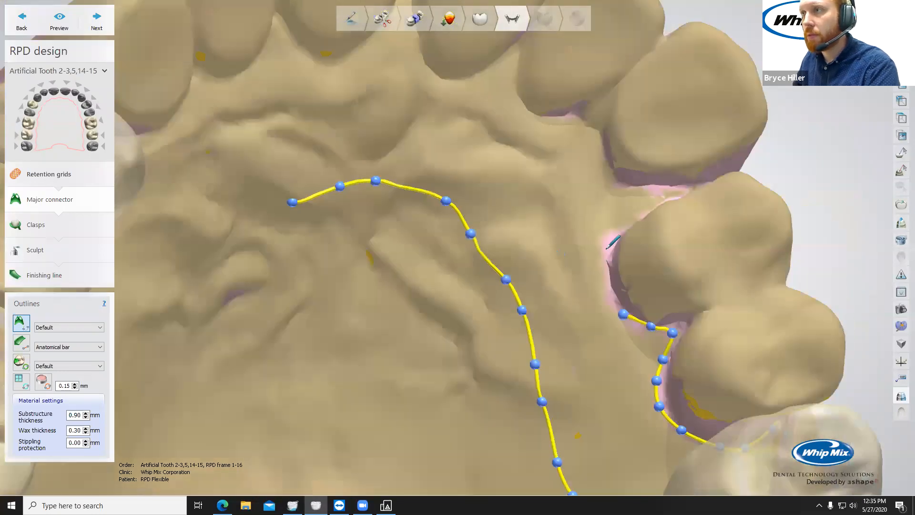
Step: Trace the outline along the palatal gum line of the first premolar on the 14-15 side, into the gap beside the canine
{"action": "middle_click_drag", "start_coordinate": [625, 125], "coordinate": [615, 267]}
{"action": "left_click", "coordinate": [607, 275]}
{"action": "left_click", "coordinate": [608, 255]}
{"action": "left_click", "coordinate": [617, 234]}
{"action": "scroll", "coordinate": [629, 215], "scroll_direction": "down", "scroll_amount": 3}
{"action": "right_click_drag", "start_coordinate": [629, 217], "coordinate": [631, 229]}
{"action": "left_click", "coordinate": [631, 229]}
{"action": "left_click", "coordinate": [650, 218]}
{"action": "left_click", "coordinate": [659, 209]}
Step: Trace the outline along the palatal gum line of the canine on the 14-15 side, up to the lateral incisor
{"action": "left_click", "coordinate": [644, 207]}
{"action": "left_click", "coordinate": [624, 199]}
{"action": "left_click", "coordinate": [611, 186]}
{"action": "left_click", "coordinate": [609, 167]}
{"action": "left_click", "coordinate": [611, 147]}
Step: Trace the outline along the palatal gum line of the lateral incisor on the 14-15 side, into the gap beside the central incisor
{"action": "left_click", "coordinate": [602, 150]}
{"action": "left_click", "coordinate": [581, 154]}
{"action": "left_click", "coordinate": [567, 156]}
{"action": "left_click", "coordinate": [552, 148]}
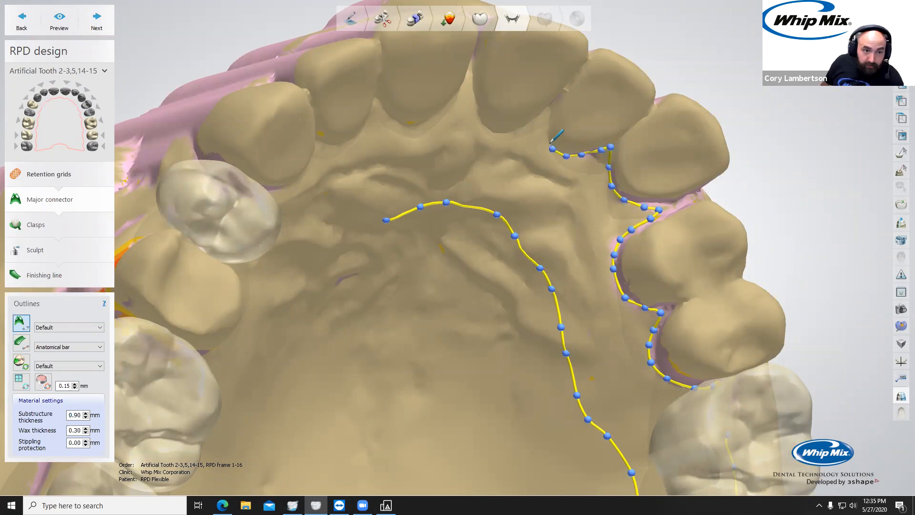
{"action": "left_click", "coordinate": [547, 139]}
{"action": "right_click_drag", "start_coordinate": [541, 127], "coordinate": [541, 113]}
{"action": "left_click", "coordinate": [538, 109]}
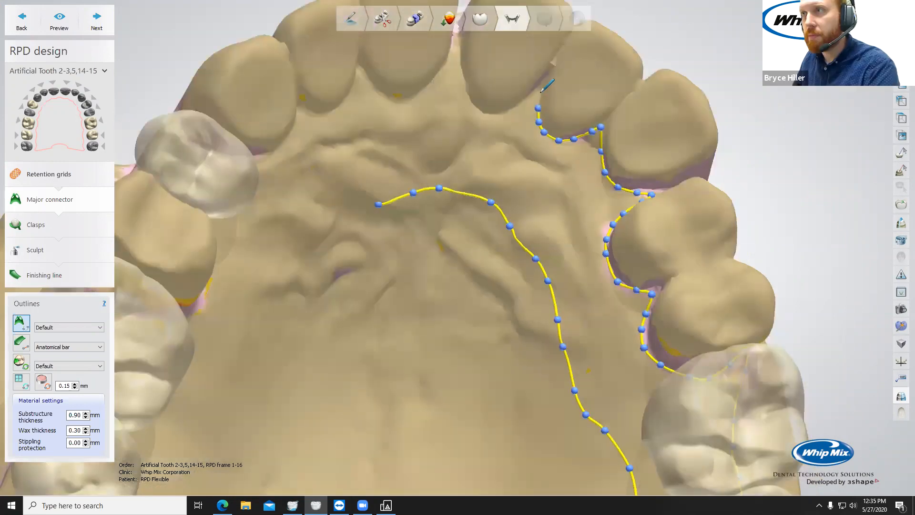
{"action": "left_click", "coordinate": [540, 88]}
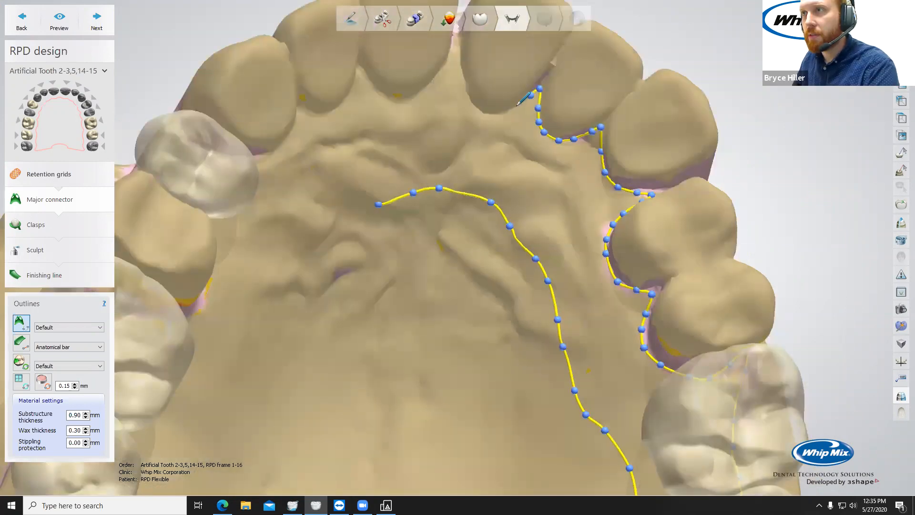
Step: Trace the outline along the palatal gum line of the central incisor on the 14-15 side, up to the midline
{"action": "left_click", "coordinate": [517, 106]}
{"action": "left_click", "coordinate": [504, 111]}
{"action": "left_click", "coordinate": [490, 113]}
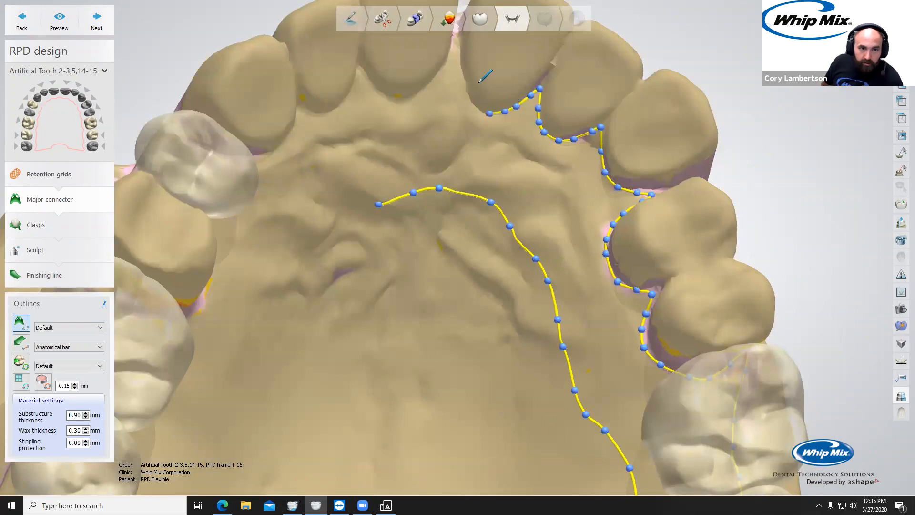
{"action": "right_click_drag", "start_coordinate": [541, 228], "coordinate": [524, 229]}
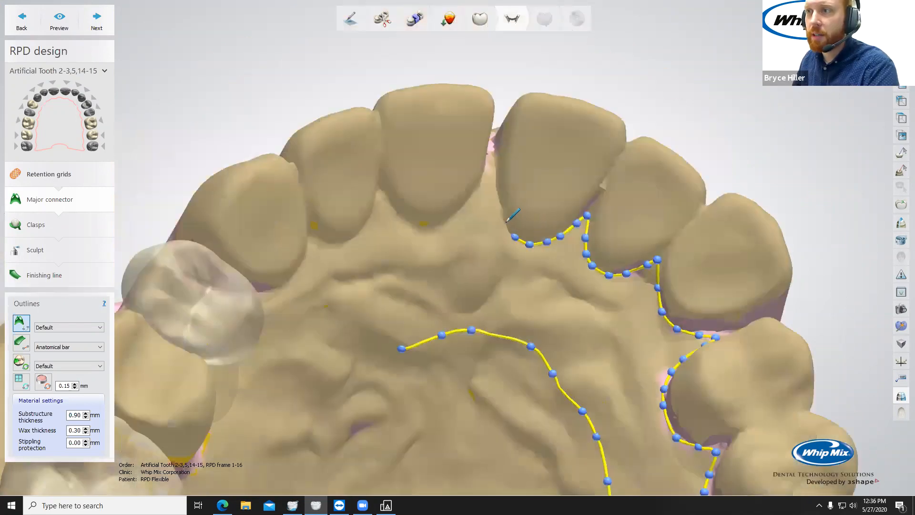
{"action": "left_click", "coordinate": [500, 207]}
{"action": "left_click", "coordinate": [497, 194]}
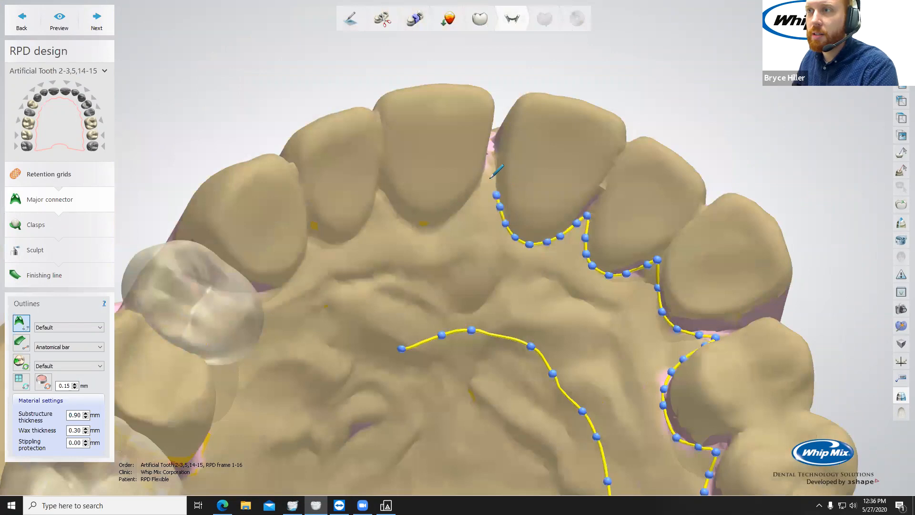
{"action": "left_click", "coordinate": [489, 177]}
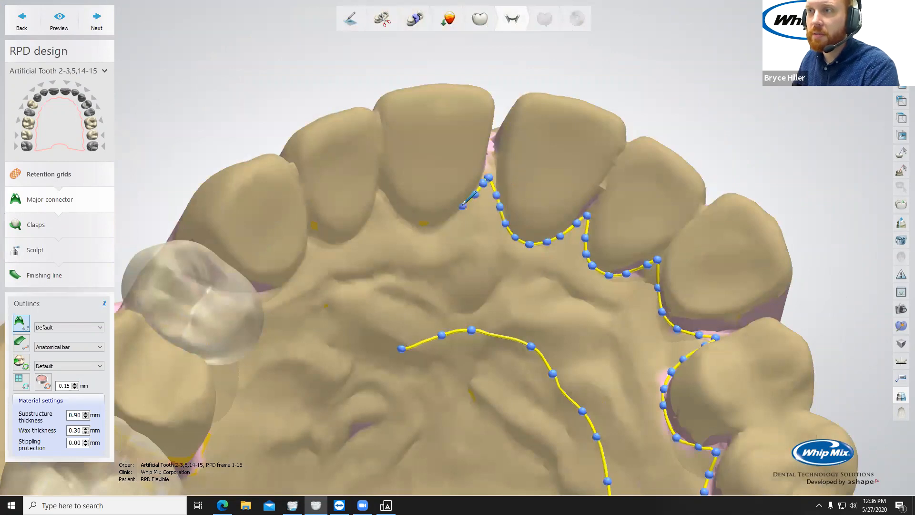
Step: Carry the outline past the midline along the palatal gum line of the other central incisor, up to its lateral incisor
{"action": "left_click", "coordinate": [431, 228]}
{"action": "left_click", "coordinate": [413, 223]}
{"action": "left_click", "coordinate": [394, 209]}
{"action": "left_click", "coordinate": [378, 188]}
Step: Trace the outline along the palatal gum line of the lateral incisor on the artificial tooth 5 side, toward the canine
{"action": "right_click_drag", "start_coordinate": [375, 212], "coordinate": [363, 201]}
{"action": "left_click", "coordinate": [363, 198]}
{"action": "left_click", "coordinate": [357, 217]}
{"action": "left_click", "coordinate": [345, 229]}
{"action": "left_click", "coordinate": [328, 235]}
{"action": "left_click", "coordinate": [312, 232]}
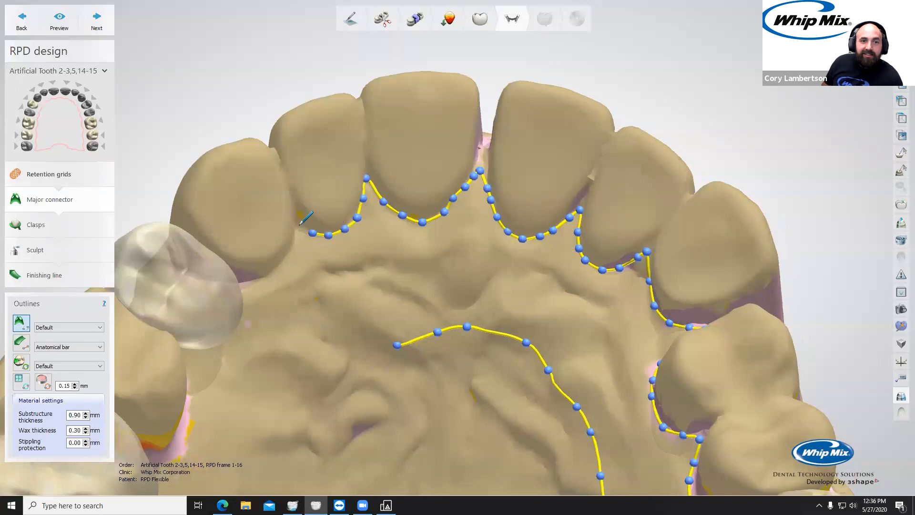
Step: Trace the outline along the palatal gum line of the canine beside artificial tooth 5
{"action": "right_click_drag", "start_coordinate": [310, 200], "coordinate": [536, 193]}
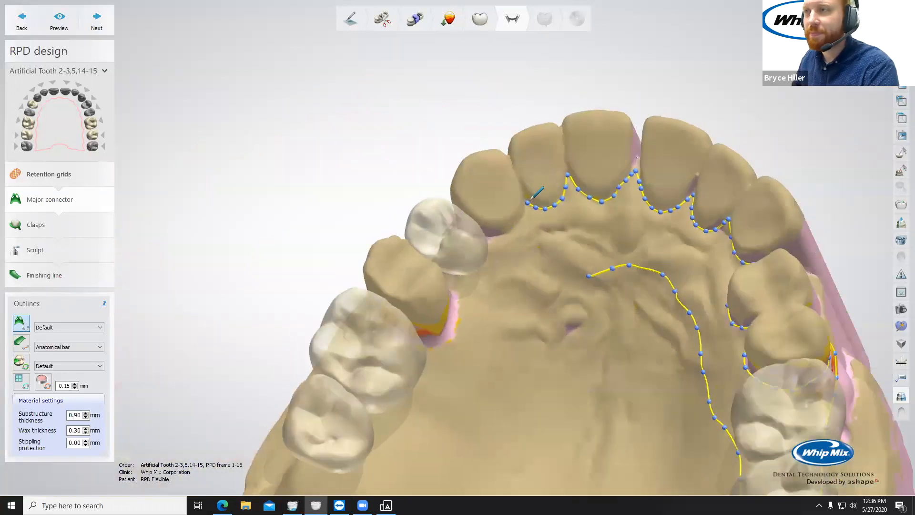
{"action": "scroll", "coordinate": [530, 199], "scroll_direction": "up", "scroll_amount": 2}
{"action": "left_click", "coordinate": [515, 231]}
{"action": "left_click", "coordinate": [504, 244]}
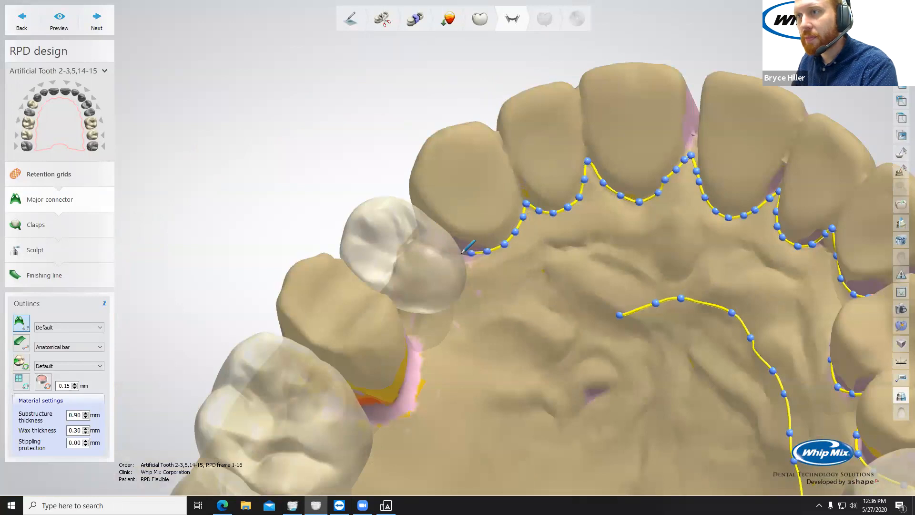
Step: Wrap the outline around the distal side of the canine beside artificial tooth 5 and up along its buccal gum line
{"action": "scroll", "coordinate": [486, 250], "scroll_direction": "up", "scroll_amount": 2}
{"action": "scroll", "coordinate": [489, 261], "scroll_direction": "down", "scroll_amount": 3}
{"action": "right_click_drag", "start_coordinate": [496, 251], "coordinate": [484, 172]}
{"action": "scroll", "coordinate": [519, 155], "scroll_direction": "down", "scroll_amount": 3}
{"action": "scroll", "coordinate": [484, 172], "scroll_direction": "up", "scroll_amount": 3}
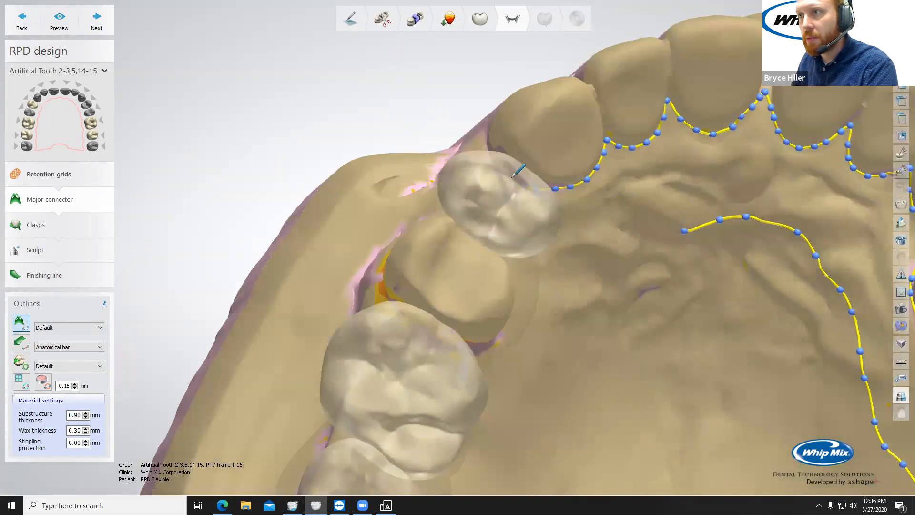
{"action": "right_click_drag", "start_coordinate": [524, 175], "coordinate": [596, 225]}
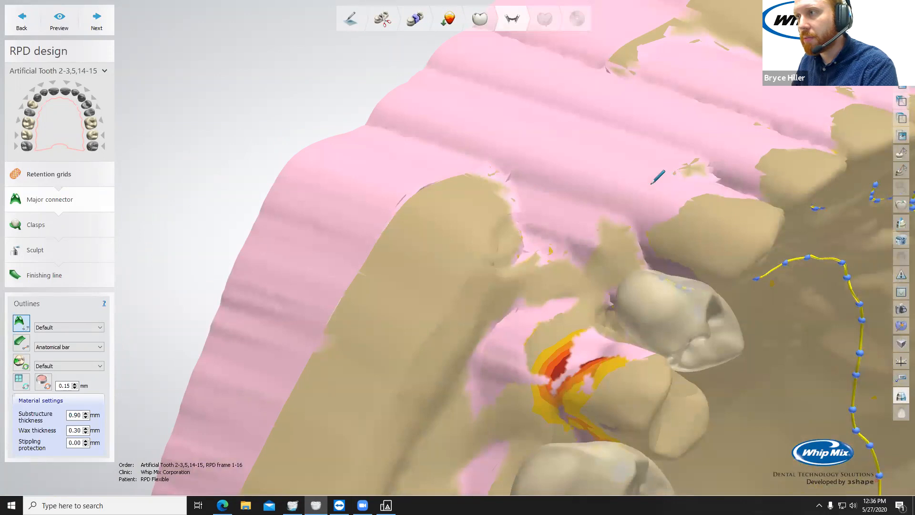
{"action": "middle_click_drag", "start_coordinate": [651, 184], "coordinate": [577, 124]}
{"action": "right_click_drag", "start_coordinate": [602, 173], "coordinate": [565, 203]}
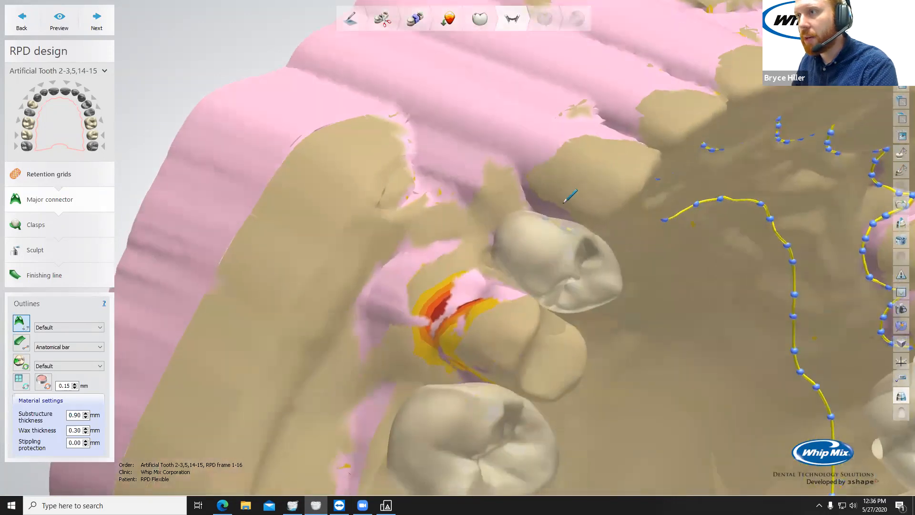
{"action": "left_click", "coordinate": [530, 204]}
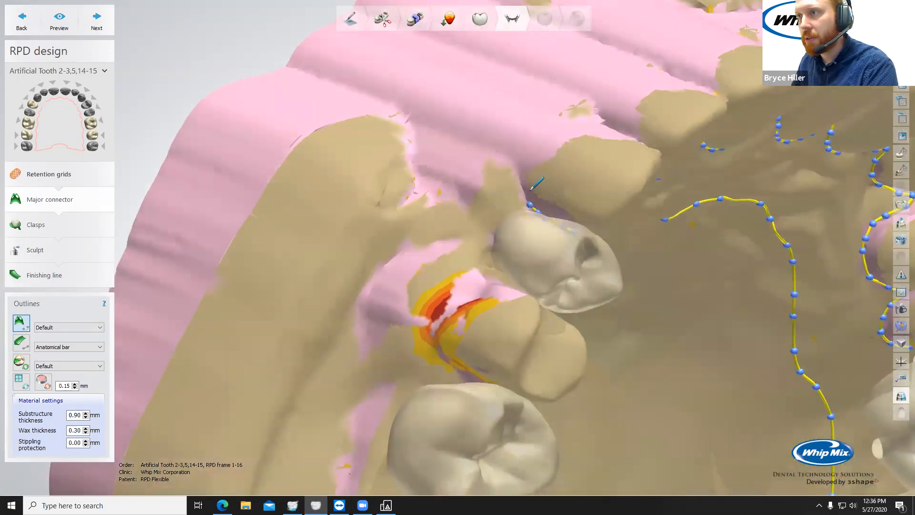
{"action": "left_click", "coordinate": [529, 189]}
{"action": "left_click", "coordinate": [530, 170]}
{"action": "left_click", "coordinate": [540, 156]}
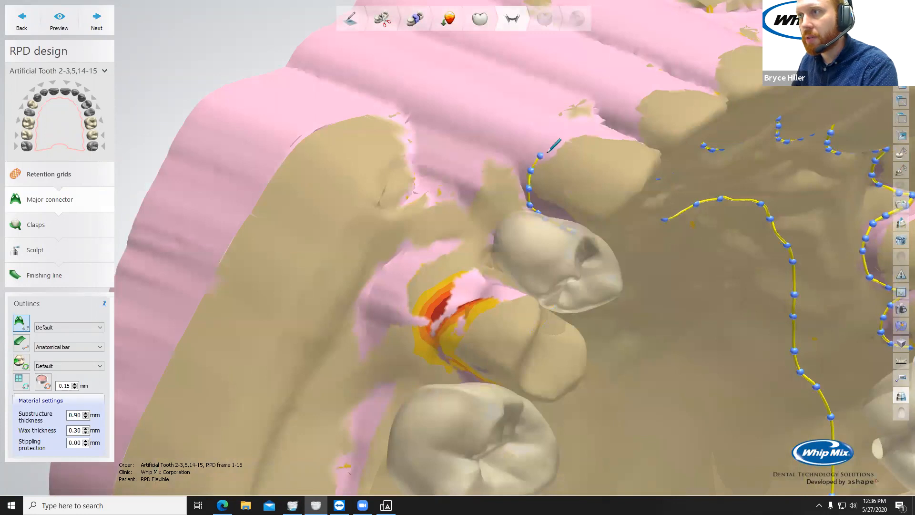
{"action": "left_click", "coordinate": [562, 143]}
{"action": "left_click", "coordinate": [585, 130]}
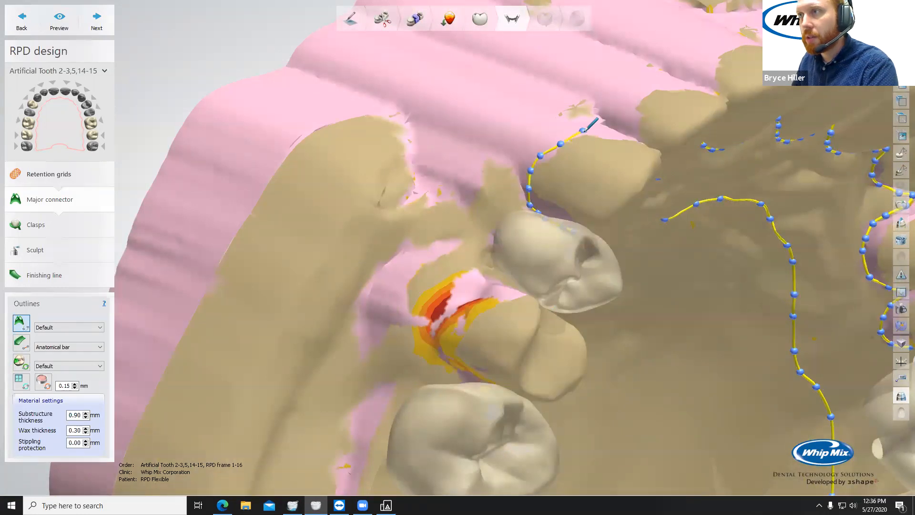
Step: Turn the outline back at the canine's front edge and bring it down over the buccal gum toward artificial tooth 5
{"action": "scroll", "coordinate": [587, 131], "scroll_direction": "up", "scroll_amount": 2}
{"action": "scroll", "coordinate": [596, 138], "scroll_direction": "down", "scroll_amount": 3}
{"action": "right_click_drag", "start_coordinate": [595, 139], "coordinate": [680, 206]}
{"action": "left_click", "coordinate": [669, 163]}
{"action": "left_click", "coordinate": [672, 172]}
{"action": "left_click", "coordinate": [675, 184]}
{"action": "left_click", "coordinate": [681, 193]}
{"action": "left_click", "coordinate": [688, 204]}
Step: Continue the outline along the buccal gum below artificial tooth 5 to the far side of the adjacent natural premolar
{"action": "right_click_drag", "start_coordinate": [693, 213], "coordinate": [550, 226]}
{"action": "scroll", "coordinate": [643, 215], "scroll_direction": "up", "scroll_amount": 2}
{"action": "left_click", "coordinate": [639, 215]}
{"action": "left_click", "coordinate": [509, 230]}
{"action": "left_click", "coordinate": [518, 234]}
{"action": "left_click", "coordinate": [535, 243]}
{"action": "left_click", "coordinate": [545, 256]}
{"action": "left_click", "coordinate": [564, 275]}
{"action": "left_click", "coordinate": [577, 282]}
{"action": "left_click", "coordinate": [599, 287]}
{"action": "left_click", "coordinate": [620, 289]}
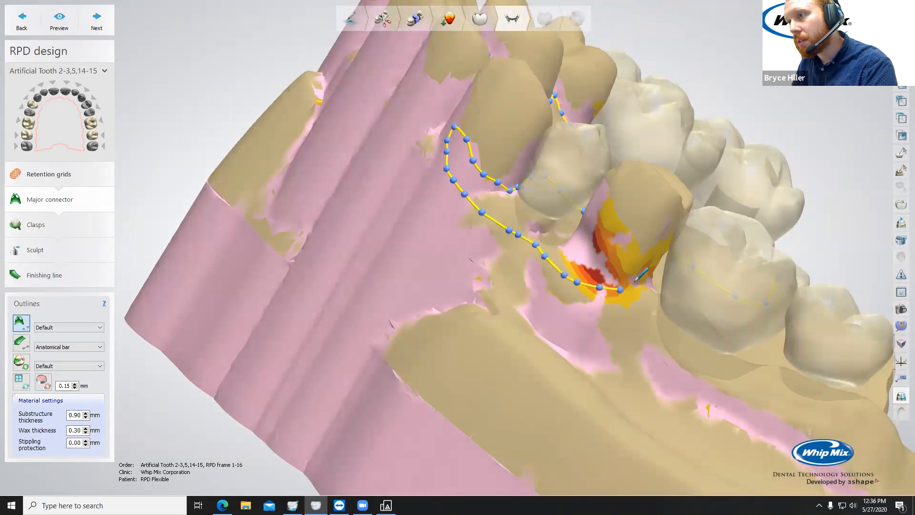
Step: Turn the outline back along the buccal gum line of the natural premolar to its mesial side beside artificial tooth 5
{"action": "left_click", "coordinate": [622, 271]}
{"action": "left_click", "coordinate": [605, 263]}
{"action": "left_click", "coordinate": [592, 255]}
{"action": "left_click", "coordinate": [577, 247]}
{"action": "right_click_drag", "start_coordinate": [581, 270], "coordinate": [600, 273]}
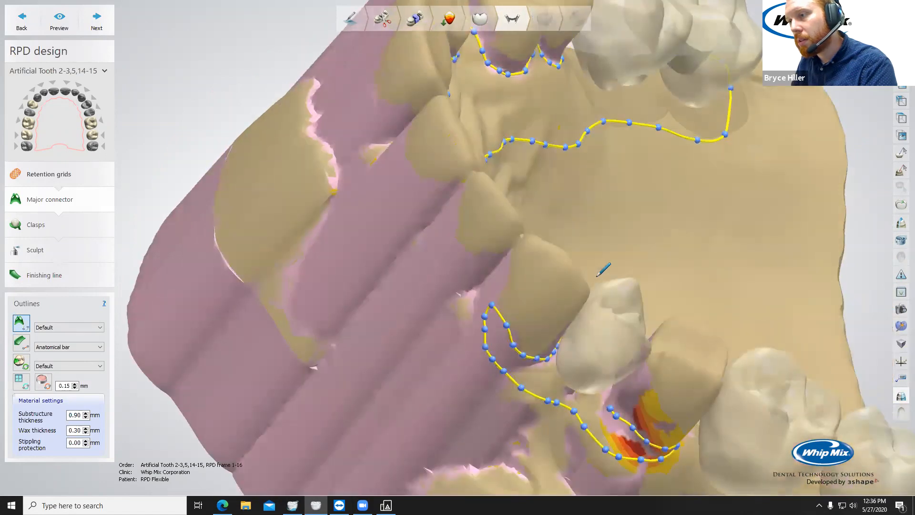
{"action": "middle_click_drag", "start_coordinate": [600, 273], "coordinate": [572, 202]}
{"action": "scroll", "coordinate": [587, 244], "scroll_direction": "up", "scroll_amount": 2}
{"action": "middle_click_drag", "start_coordinate": [587, 244], "coordinate": [512, 286]}
{"action": "left_click", "coordinate": [514, 298]}
Step: Trace the outline around the palatal and distal sides of the natural premolar between artificial teeth 3 and 5
{"action": "scroll", "coordinate": [589, 220], "scroll_direction": "down", "scroll_amount": 4}
{"action": "right_click_drag", "start_coordinate": [589, 220], "coordinate": [522, 263]}
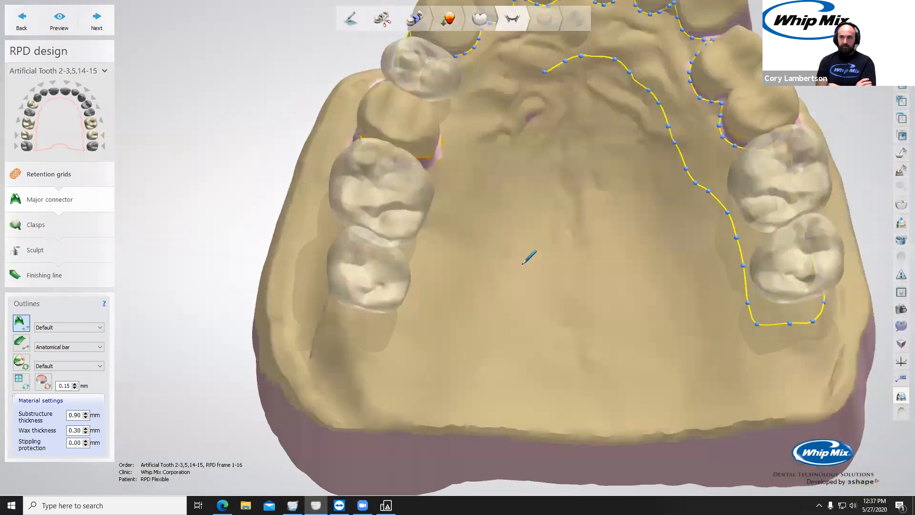
{"action": "middle_click_drag", "start_coordinate": [420, 60], "coordinate": [410, 119]}
{"action": "scroll", "coordinate": [410, 120], "scroll_direction": "up", "scroll_amount": 3}
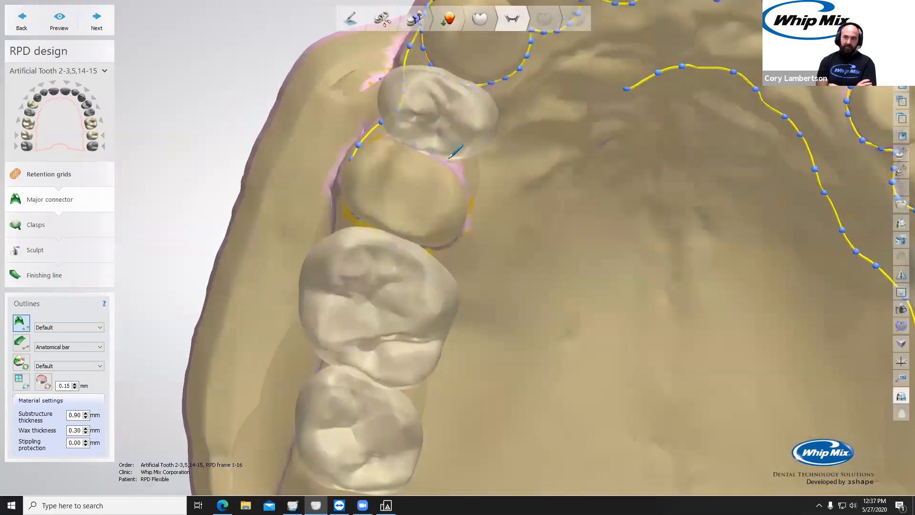
{"action": "mouse_move", "coordinate": [479, 181]}
{"action": "right_mouse_down"}
{"action": "mouse_move", "coordinate": [507, 192]}
{"action": "mouse_move", "coordinate": [489, 179]}
{"action": "right_mouse_up"}
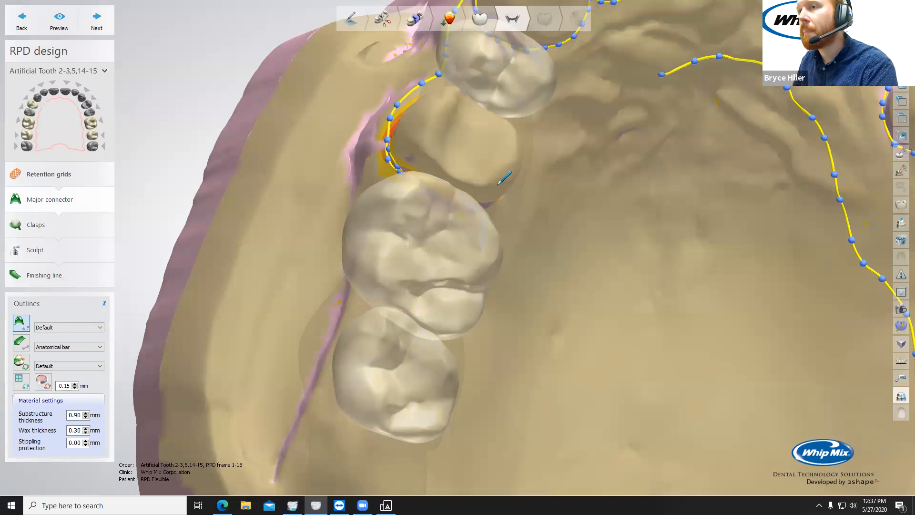
{"action": "right_click_drag", "start_coordinate": [496, 185], "coordinate": [473, 162]}
{"action": "left_click", "coordinate": [458, 129]}
{"action": "left_click", "coordinate": [454, 148]}
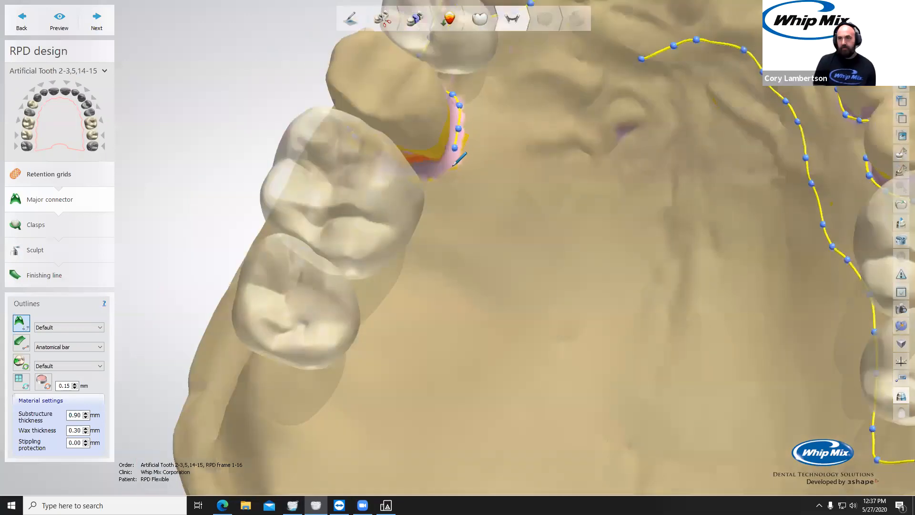
{"action": "right_click_drag", "start_coordinate": [428, 168], "coordinate": [447, 192]}
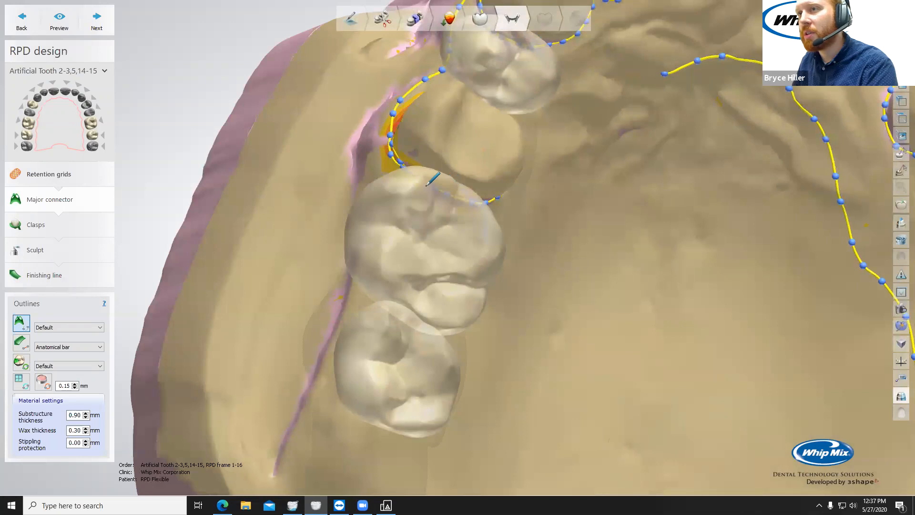
Step: Extend the outline from the natural premolar along the buccal side of the ridge beside artificial teeth 2-3
{"action": "right_click_drag", "start_coordinate": [401, 179], "coordinate": [657, 248]}
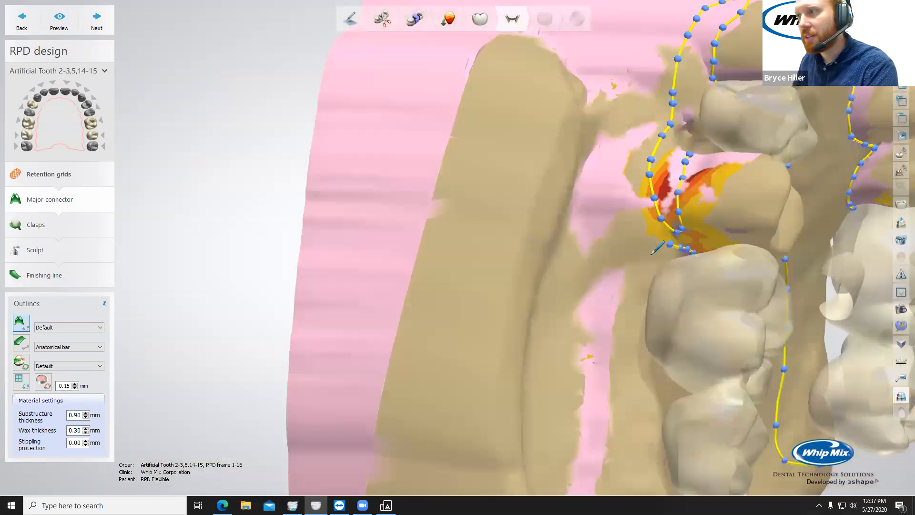
{"action": "left_click", "coordinate": [647, 278]}
{"action": "middle_click_drag", "start_coordinate": [628, 253], "coordinate": [600, 180]}
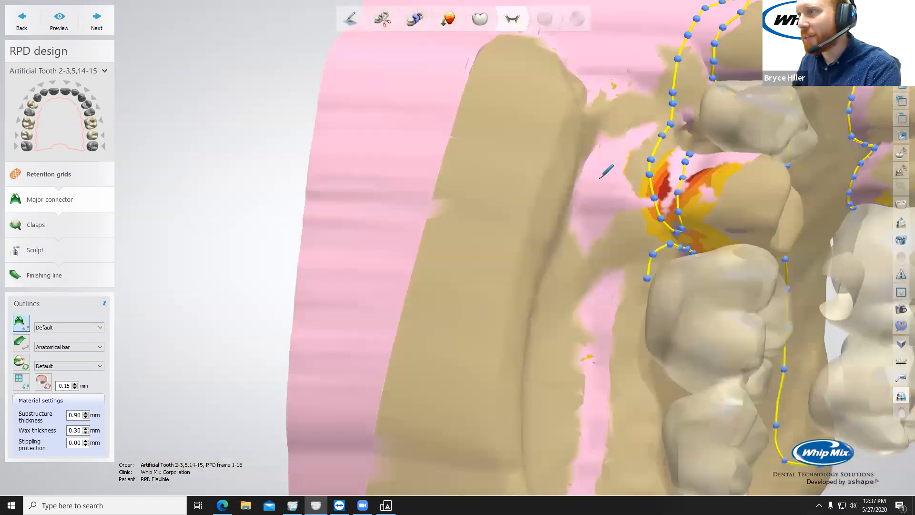
{"action": "left_click", "coordinate": [615, 236]}
{"action": "left_click", "coordinate": [609, 269]}
{"action": "left_click", "coordinate": [609, 288]}
{"action": "left_click", "coordinate": [609, 318]}
{"action": "left_click", "coordinate": [617, 352]}
Step: Bring the outline around the ridge behind artificial tooth 2 to the palatal side
{"action": "right_click_drag", "start_coordinate": [619, 377], "coordinate": [443, 237]}
{"action": "left_click", "coordinate": [414, 270]}
{"action": "left_click", "coordinate": [425, 281]}
{"action": "left_click", "coordinate": [444, 293]}
{"action": "left_click", "coordinate": [461, 296]}
Step: Run the outline forward over the palate alongside artificial teeth 2-3, toward the natural premolar
{"action": "right_click_drag", "start_coordinate": [450, 271], "coordinate": [432, 270]}
{"action": "left_click", "coordinate": [426, 263]}
{"action": "left_click", "coordinate": [438, 239]}
{"action": "left_click", "coordinate": [448, 225]}
{"action": "left_click", "coordinate": [463, 201]}
{"action": "left_click", "coordinate": [484, 190]}
{"action": "left_click", "coordinate": [502, 167]}
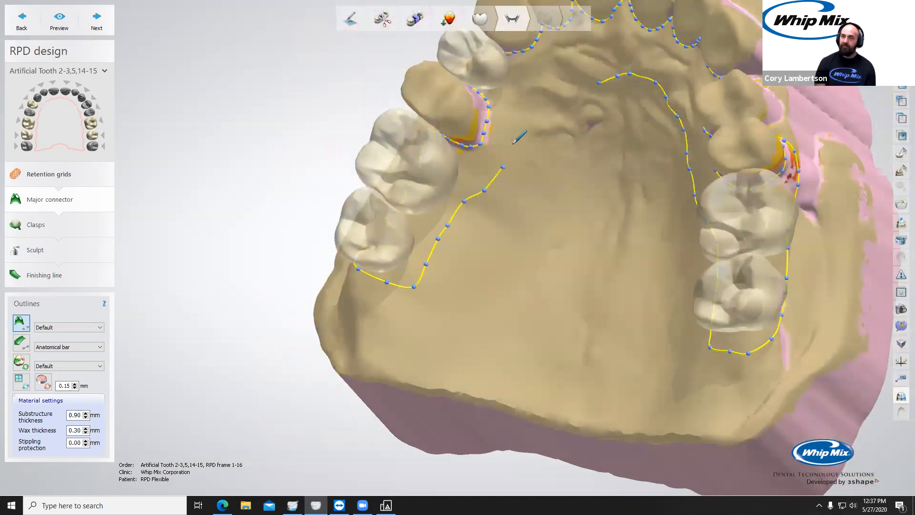
Step: Continue the outline over the front of the palate and close it at its starting point
{"action": "left_click", "coordinate": [513, 138]}
{"action": "left_click", "coordinate": [520, 115]}
{"action": "left_click", "coordinate": [530, 98]}
{"action": "left_click", "coordinate": [543, 80]}
{"action": "left_click", "coordinate": [580, 62]}
{"action": "left_click", "coordinate": [599, 82]}
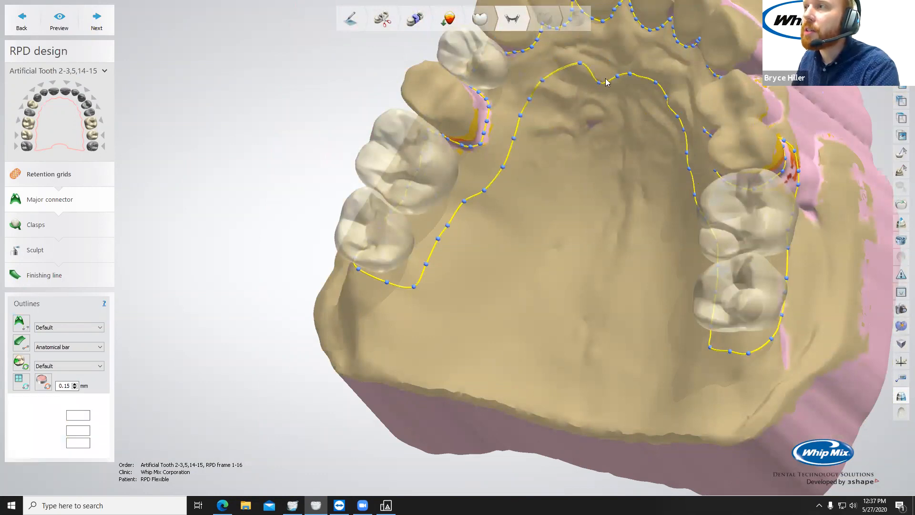
Step: Smooth the outline's closing join at the front of the palate by moving its control points forward
{"action": "left_click", "coordinate": [604, 64]}
{"action": "left_click_drag", "start_coordinate": [617, 75], "coordinate": [617, 70]}
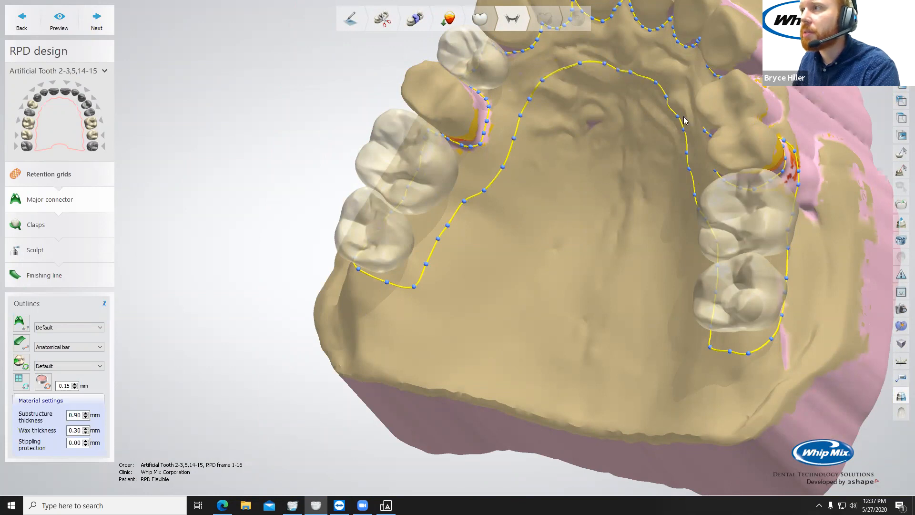
Step: Inspect the closed outline along the buccal sides of the premolars and canine on both sides of the arch
{"action": "right_click_drag", "start_coordinate": [740, 181], "coordinate": [782, 392]}
{"action": "right_click_drag", "start_coordinate": [797, 277], "coordinate": [628, 235]}
{"action": "right_click_drag", "start_coordinate": [599, 177], "coordinate": [544, 211]}
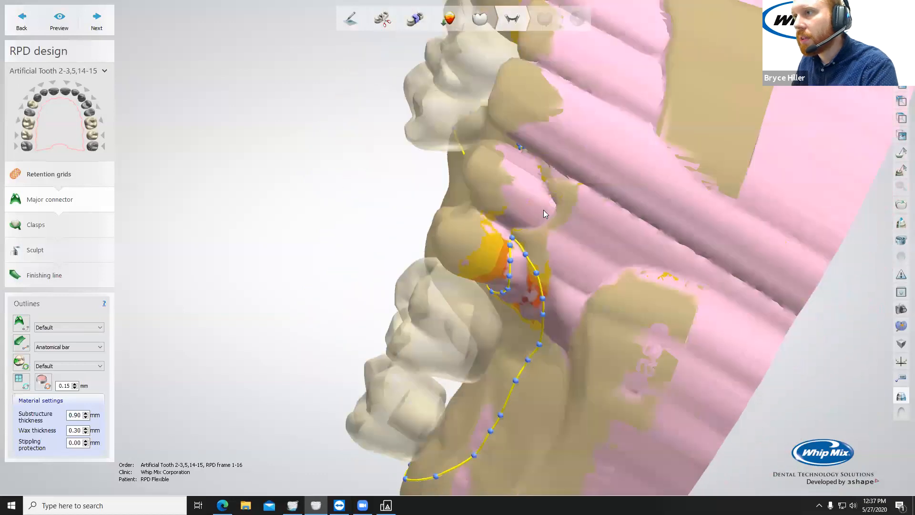
{"action": "right_click_drag", "start_coordinate": [575, 271], "coordinate": [522, 217]}
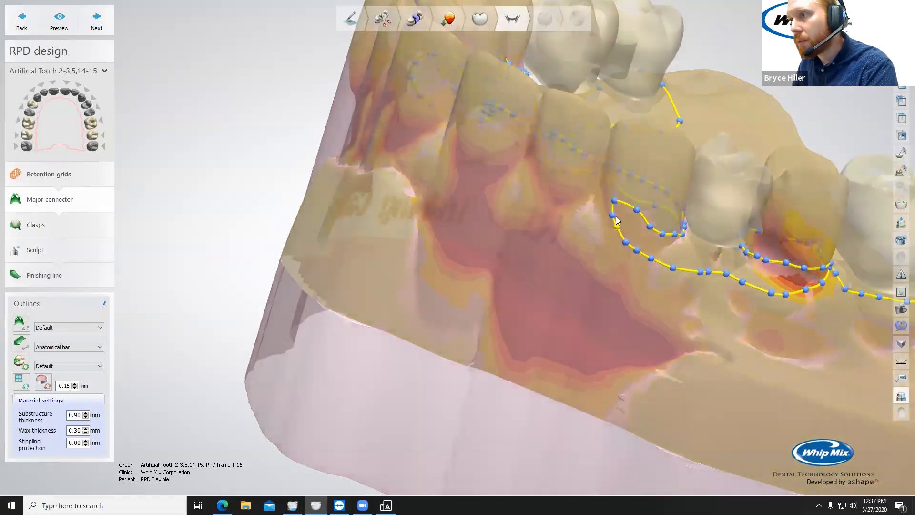
Step: Extend the outline's buccal tip forward on the canine next to artificial tooth 5 and smooth its lower edge along the gingiva
{"action": "left_click_drag", "start_coordinate": [615, 202], "coordinate": [614, 193]}
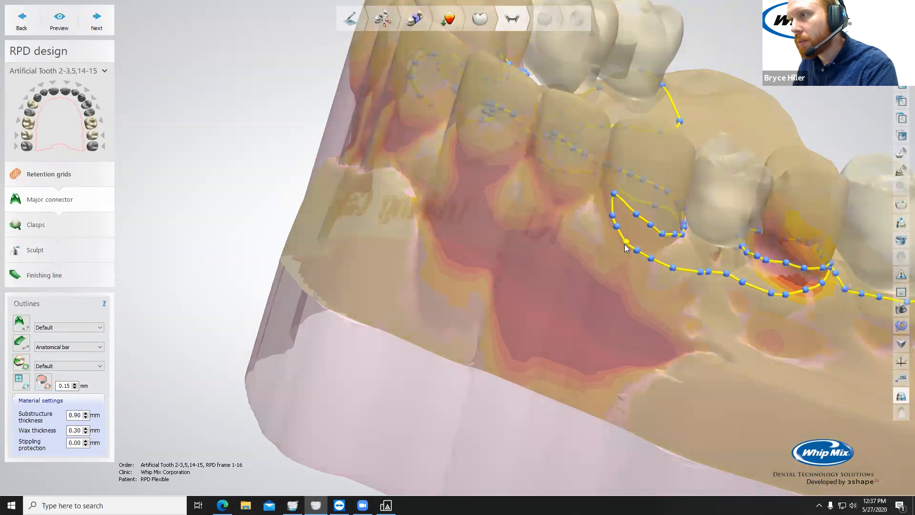
{"action": "left_click_drag", "start_coordinate": [614, 193], "coordinate": [608, 193]}
{"action": "left_click_drag", "start_coordinate": [616, 231], "coordinate": [625, 251]}
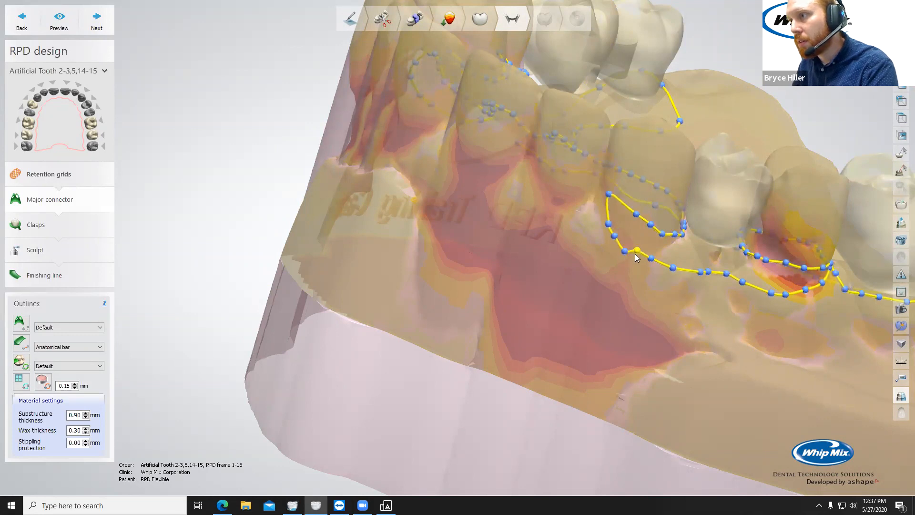
{"action": "left_click_drag", "start_coordinate": [671, 269], "coordinate": [671, 271]}
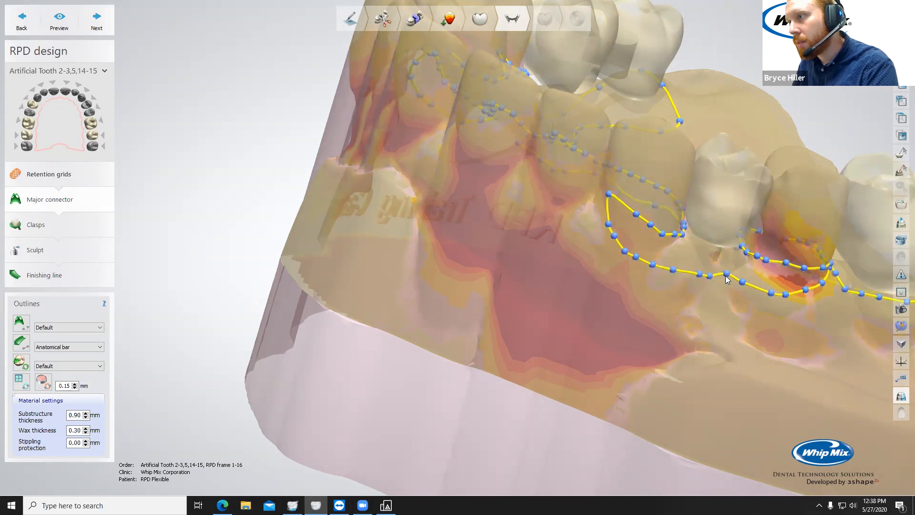
{"action": "right_click_drag", "start_coordinate": [736, 293], "coordinate": [692, 284]}
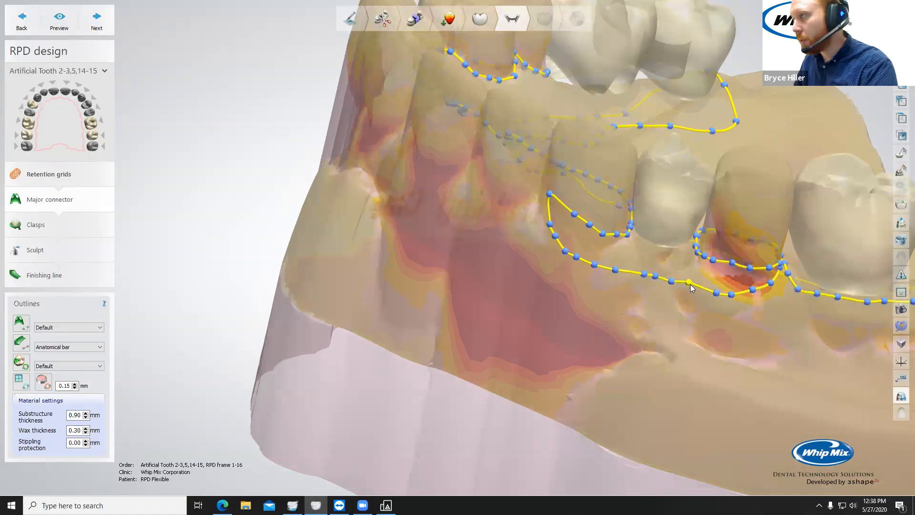
{"action": "scroll", "coordinate": [578, 236], "scroll_direction": "down", "scroll_amount": 3}
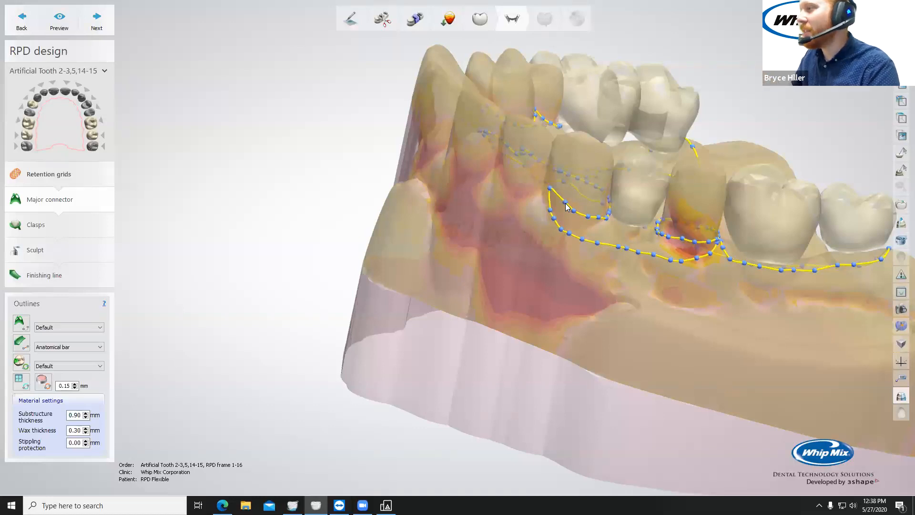
Step: Smooth the upper edge of the outline across the canine's buccal surface into an even curve toward artificial tooth 5
{"action": "scroll", "coordinate": [558, 197], "scroll_direction": "up", "scroll_amount": 3}
{"action": "right_click_drag", "start_coordinate": [559, 193], "coordinate": [634, 207]}
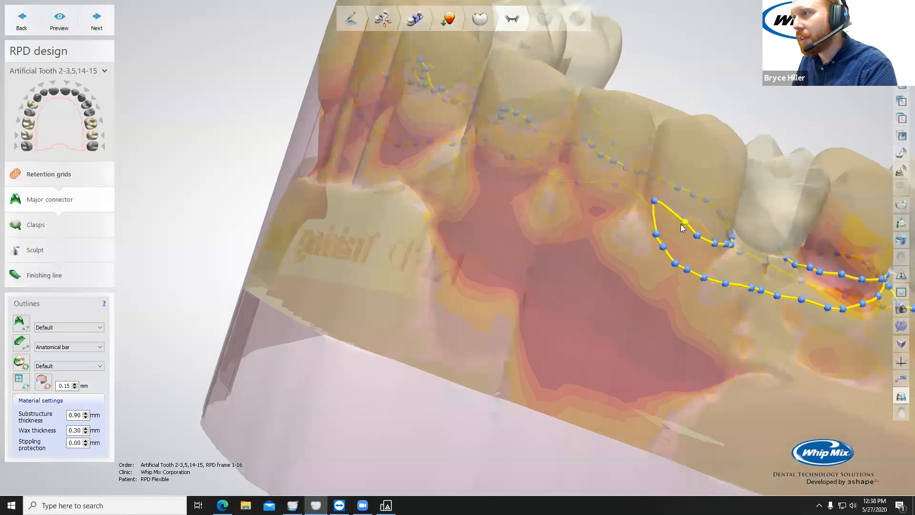
{"action": "right_click_drag", "start_coordinate": [710, 239], "coordinate": [593, 230]}
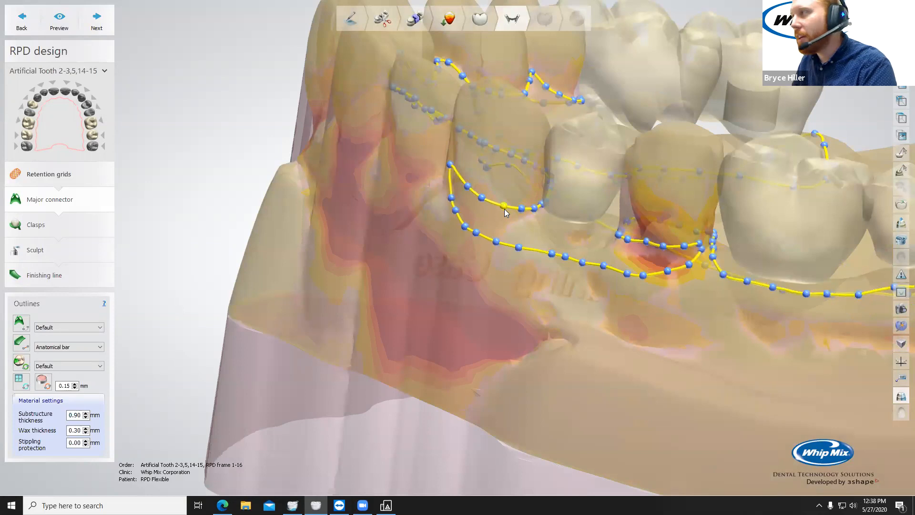
{"action": "scroll", "coordinate": [529, 233], "scroll_direction": "down", "scroll_amount": 2}
{"action": "scroll", "coordinate": [710, 267], "scroll_direction": "up", "scroll_amount": 2}
Step: Adjust the outline's control points along the neck of the natural premolar and at its gap to artificial tooth 3
{"action": "right_click_drag", "start_coordinate": [529, 233], "coordinate": [587, 203]}
{"action": "left_click_drag", "start_coordinate": [589, 192], "coordinate": [585, 195]}
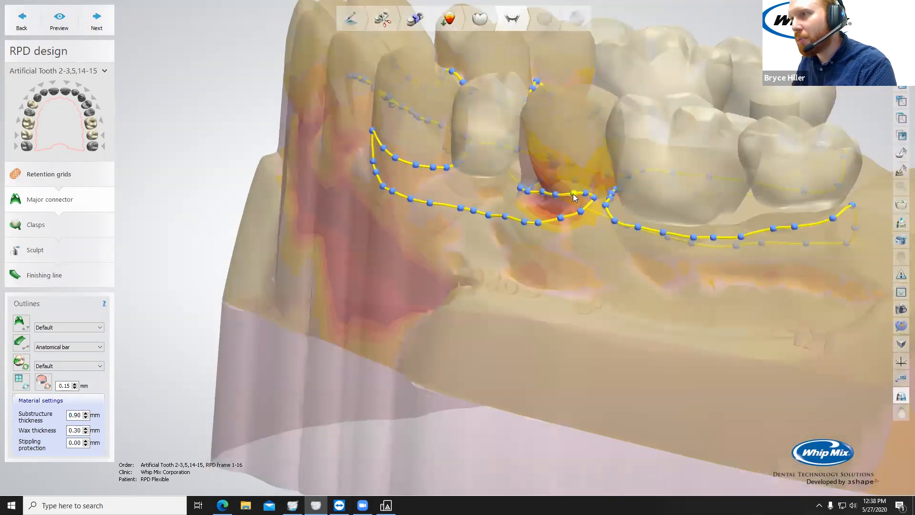
{"action": "scroll", "coordinate": [596, 276], "scroll_direction": "down", "scroll_amount": 2}
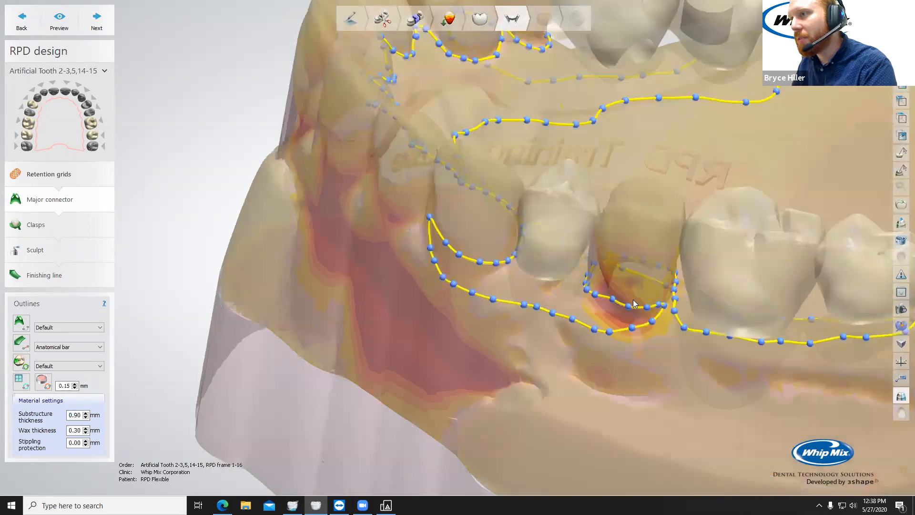
{"action": "scroll", "coordinate": [622, 268], "scroll_direction": "up", "scroll_amount": 3}
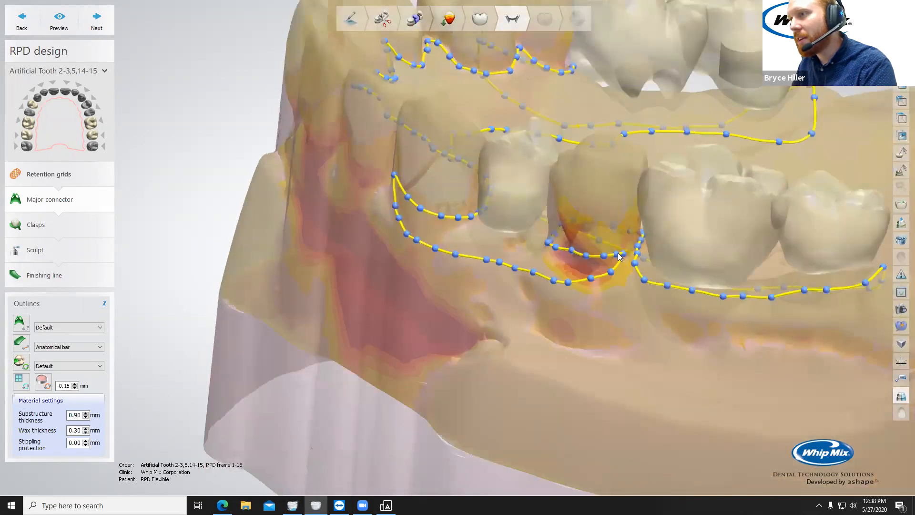
{"action": "left_click_drag", "start_coordinate": [637, 262], "coordinate": [640, 266]}
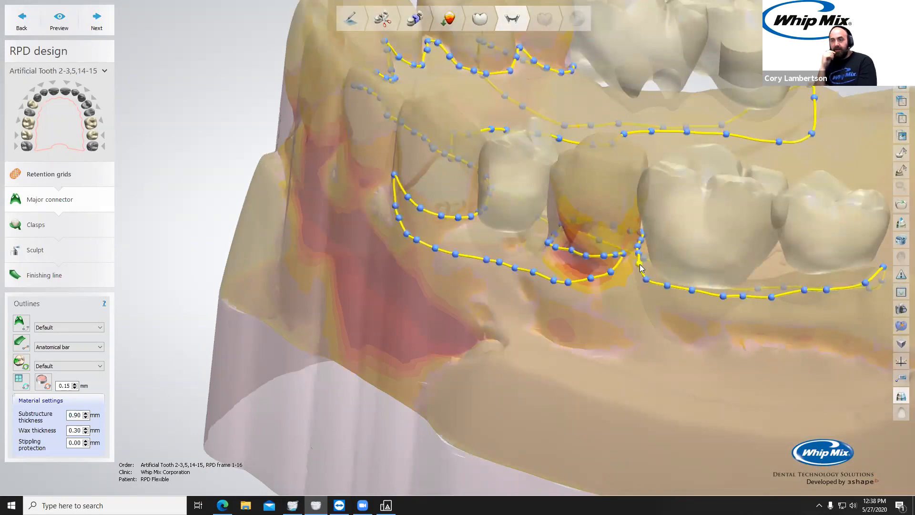
Step: Fine-tune the front tip of the canine's buccal outline, viewing the model from the root side
{"action": "left_click", "coordinate": [602, 292]}
{"action": "scroll", "coordinate": [602, 291], "scroll_direction": "down", "scroll_amount": 3}
{"action": "right_click_drag", "start_coordinate": [601, 291], "coordinate": [656, 330]}
{"action": "left_click", "coordinate": [667, 336]}
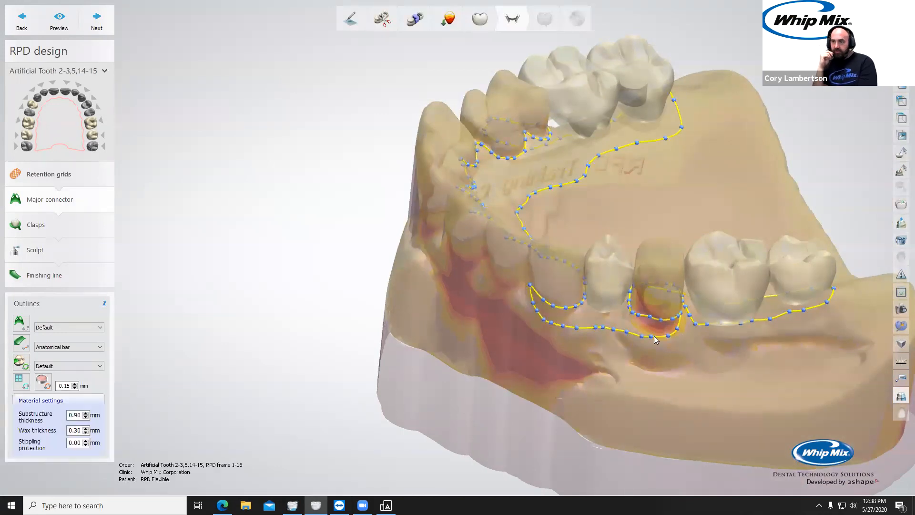
{"action": "right_click_drag", "start_coordinate": [649, 334], "coordinate": [638, 245]}
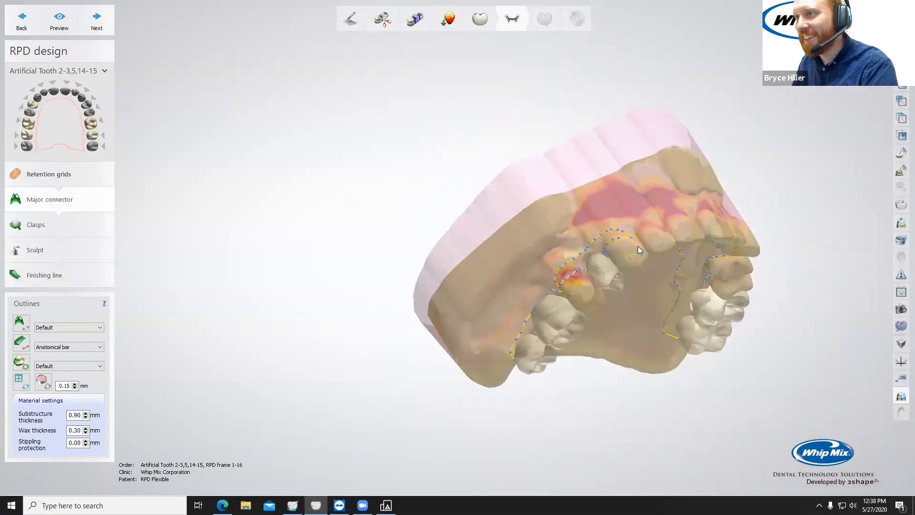
{"action": "scroll", "coordinate": [634, 257], "scroll_direction": "up", "scroll_amount": 5}
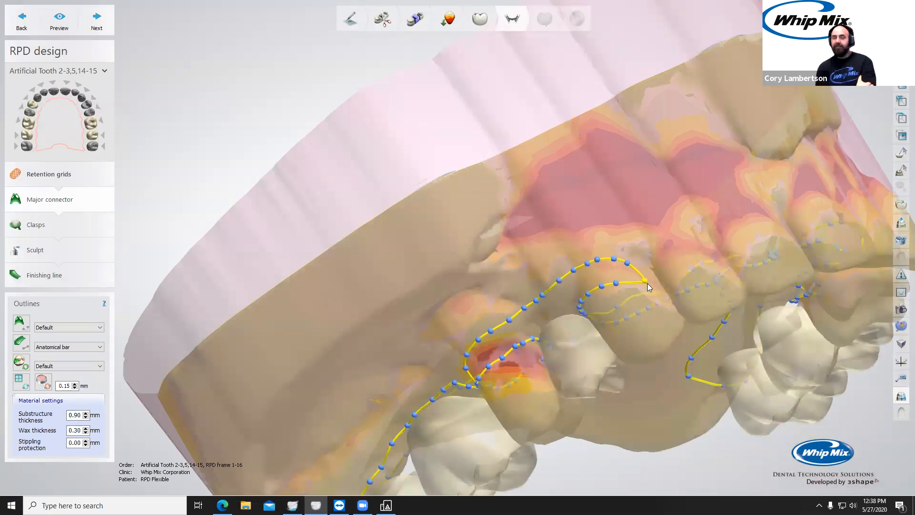
{"action": "left_click_drag", "start_coordinate": [647, 283], "coordinate": [649, 284]}
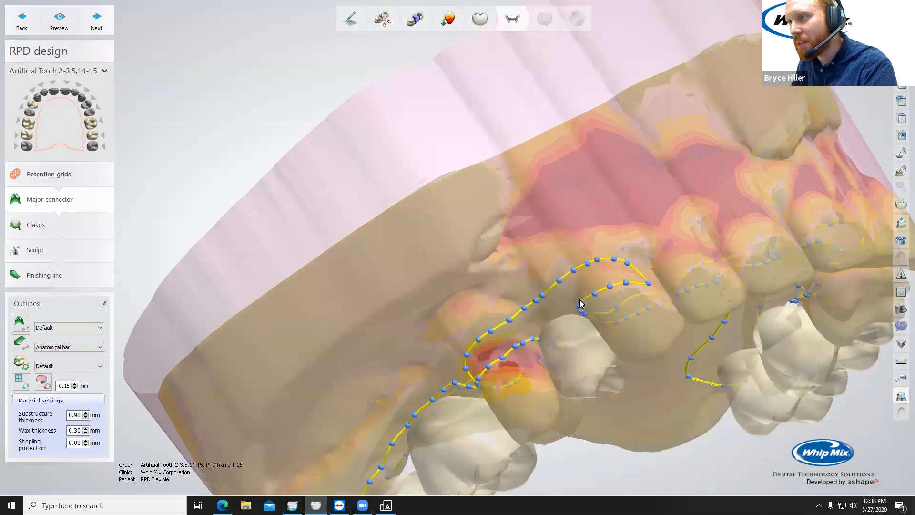
Step: Even out the canine's upper outline edge where it turns in beside artificial tooth 5
{"action": "scroll", "coordinate": [585, 301], "scroll_direction": "up", "scroll_amount": 2}
{"action": "right_click_drag", "start_coordinate": [595, 292], "coordinate": [548, 201]}
{"action": "left_click", "coordinate": [547, 200]}
{"action": "left_click_drag", "start_coordinate": [551, 200], "coordinate": [550, 200]}
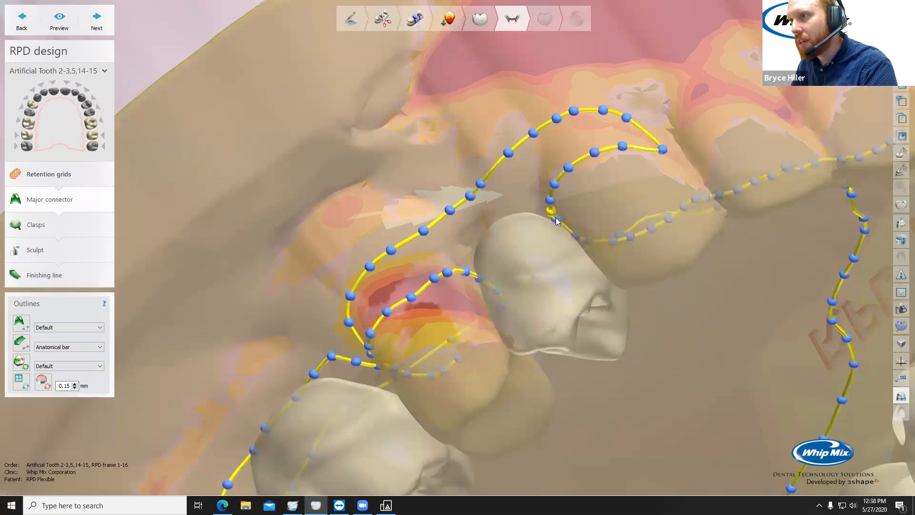
Step: Reshape the outline's loop around the buccal undercut of the natural premolar between artificial teeth 5 and 3
{"action": "right_click_drag", "start_coordinate": [550, 233], "coordinate": [614, 232]}
{"action": "scroll", "coordinate": [613, 229], "scroll_direction": "up", "scroll_amount": 3}
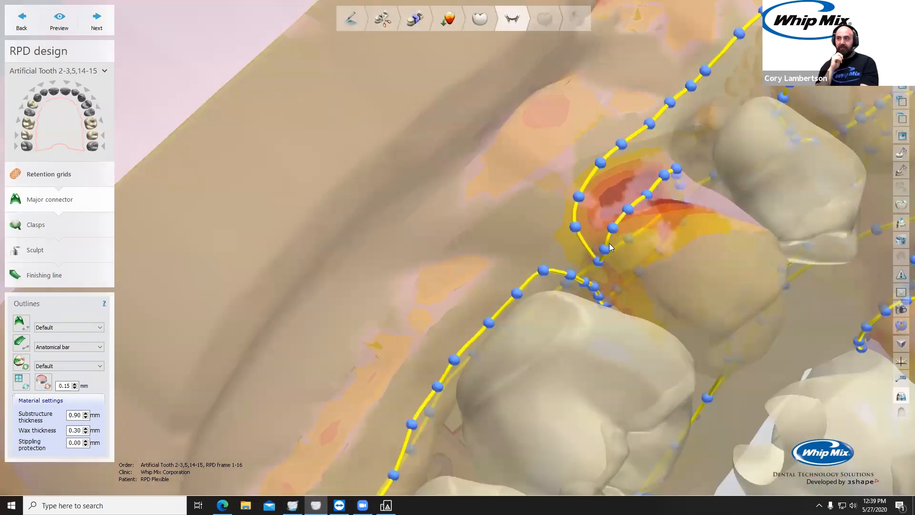
{"action": "left_click_drag", "start_coordinate": [597, 260], "coordinate": [594, 254]}
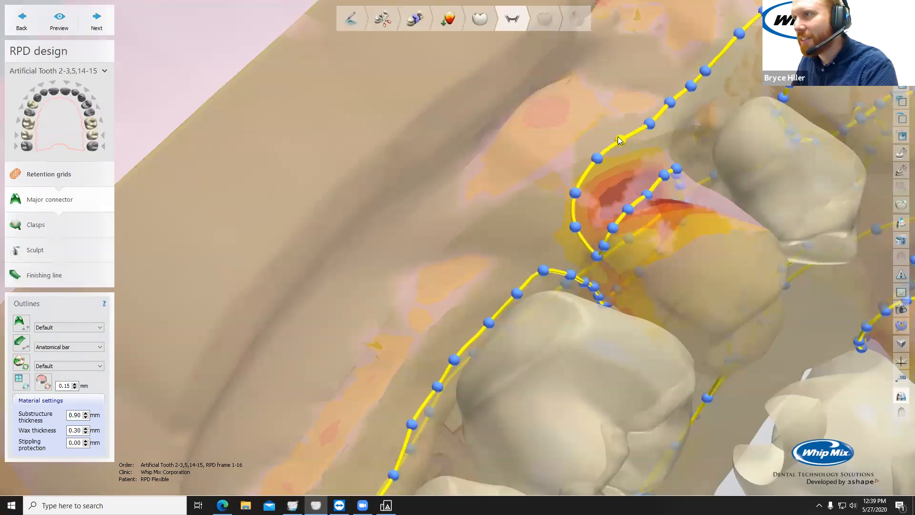
Step: Refine the outline's control points where it leaves the natural premolar and starts along artificial tooth 3
{"action": "scroll", "coordinate": [660, 197], "scroll_direction": "down", "scroll_amount": 5}
{"action": "right_click_drag", "start_coordinate": [586, 233], "coordinate": [656, 206]}
{"action": "scroll", "coordinate": [657, 203], "scroll_direction": "up", "scroll_amount": 5}
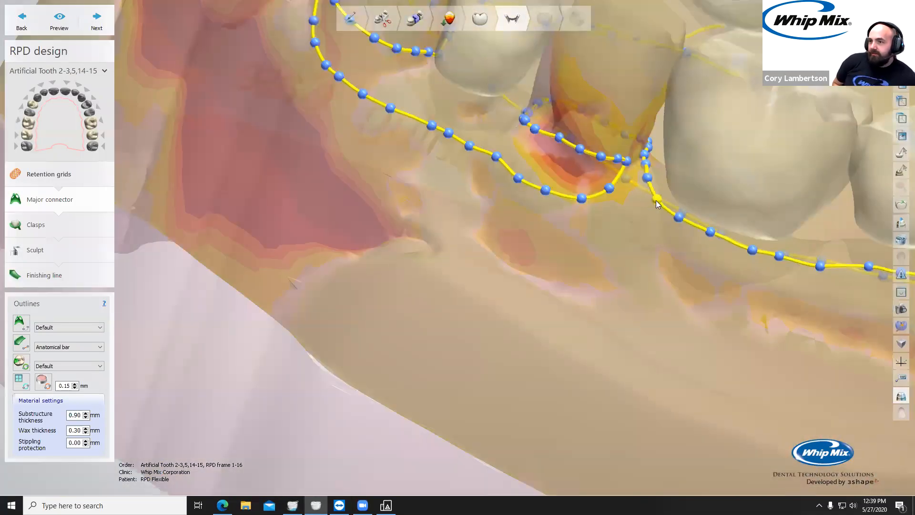
{"action": "scroll", "coordinate": [655, 200], "scroll_direction": "down", "scroll_amount": 5}
{"action": "scroll", "coordinate": [530, 161], "scroll_direction": "up", "scroll_amount": 4}
{"action": "scroll", "coordinate": [530, 161], "scroll_direction": "up", "scroll_amount": 2}
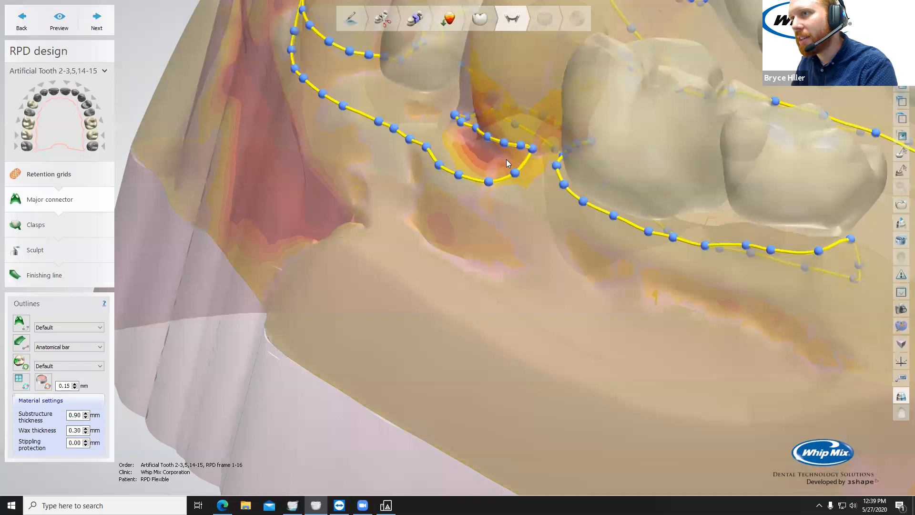
{"action": "scroll", "coordinate": [500, 141], "scroll_direction": "down", "scroll_amount": 2}
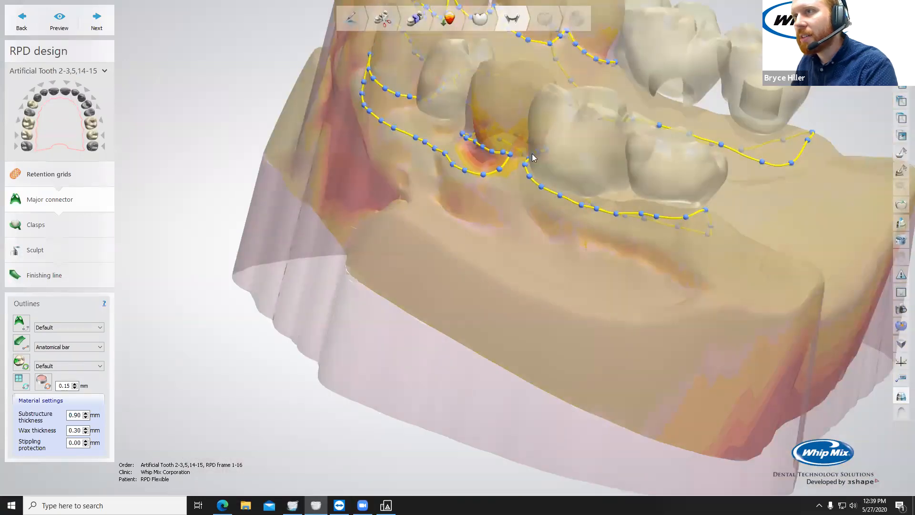
{"action": "right_click_drag", "start_coordinate": [532, 157], "coordinate": [606, 200]}
{"action": "scroll", "coordinate": [607, 200], "scroll_direction": "up", "scroll_amount": 3}
{"action": "left_click", "coordinate": [608, 205]}
{"action": "mouse_move", "coordinate": [608, 205]}
{"action": "left_mouse_down"}
{"action": "mouse_move", "coordinate": [621, 209]}
{"action": "mouse_move", "coordinate": [606, 198]}
{"action": "left_mouse_up"}
Step: Adjust the palatal outline edge beside artificial teeth 14-15 and its rear corner behind artificial tooth 2
{"action": "scroll", "coordinate": [604, 191], "scroll_direction": "down", "scroll_amount": 4}
{"action": "right_click_drag", "start_coordinate": [625, 157], "coordinate": [605, 209]}
{"action": "left_click_drag", "start_coordinate": [636, 99], "coordinate": [669, 96]}
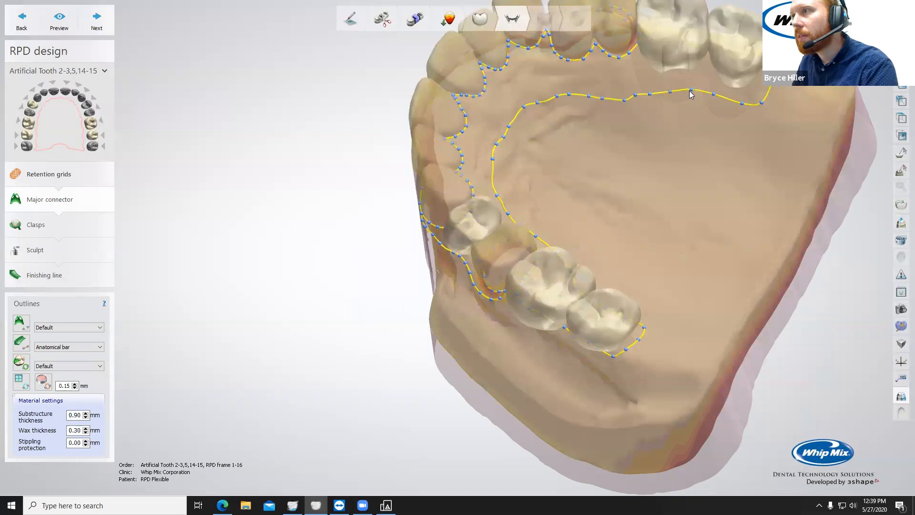
{"action": "scroll", "coordinate": [610, 162], "scroll_direction": "down", "scroll_amount": 3}
{"action": "right_click_drag", "start_coordinate": [609, 162], "coordinate": [554, 141]}
{"action": "scroll", "coordinate": [554, 139], "scroll_direction": "up", "scroll_amount": 3}
{"action": "left_click_drag", "start_coordinate": [535, 168], "coordinate": [514, 209]}
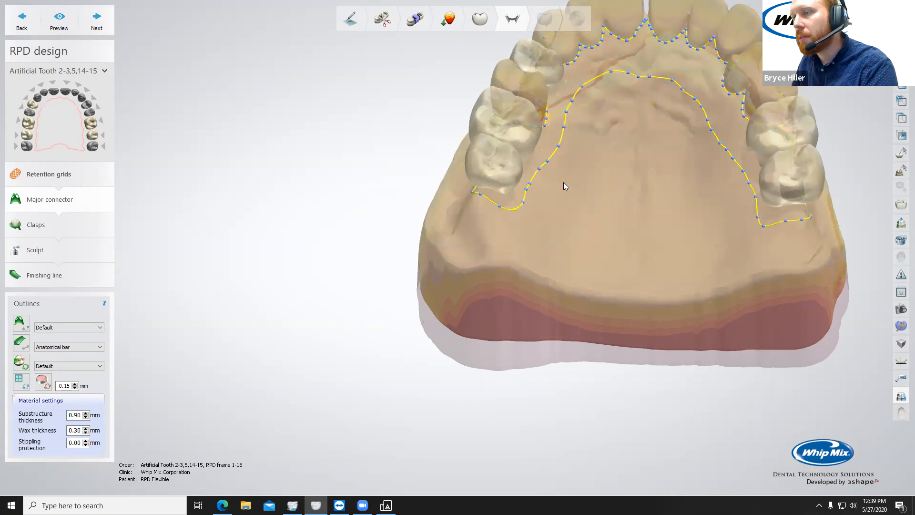
Step: Move the buccal outline beside artificial teeth 2-3 outward, away from the teeth, and smooth it toward the back
{"action": "scroll", "coordinate": [593, 214], "scroll_direction": "down", "scroll_amount": 3}
{"action": "right_click_drag", "start_coordinate": [553, 211], "coordinate": [588, 215]}
{"action": "scroll", "coordinate": [550, 178], "scroll_direction": "up", "scroll_amount": 3}
{"action": "right_click_drag", "start_coordinate": [550, 177], "coordinate": [591, 179]}
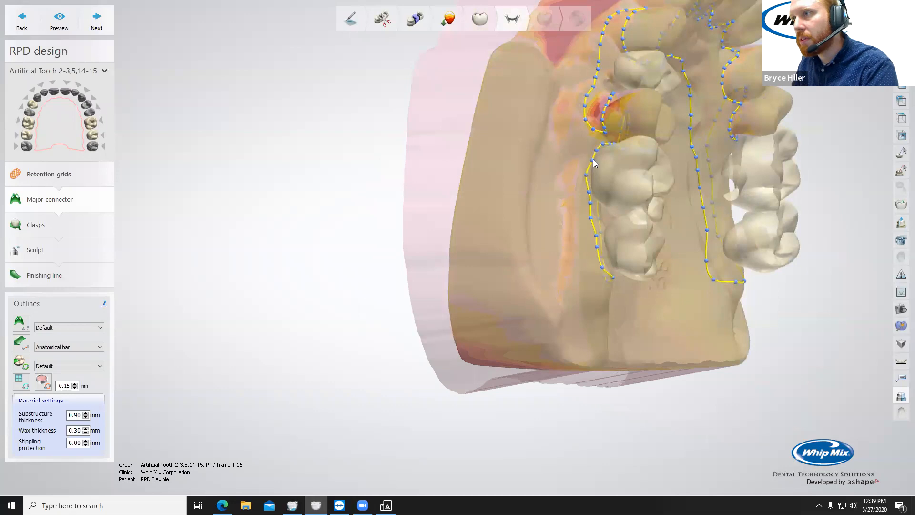
{"action": "left_click_drag", "start_coordinate": [595, 151], "coordinate": [590, 148]}
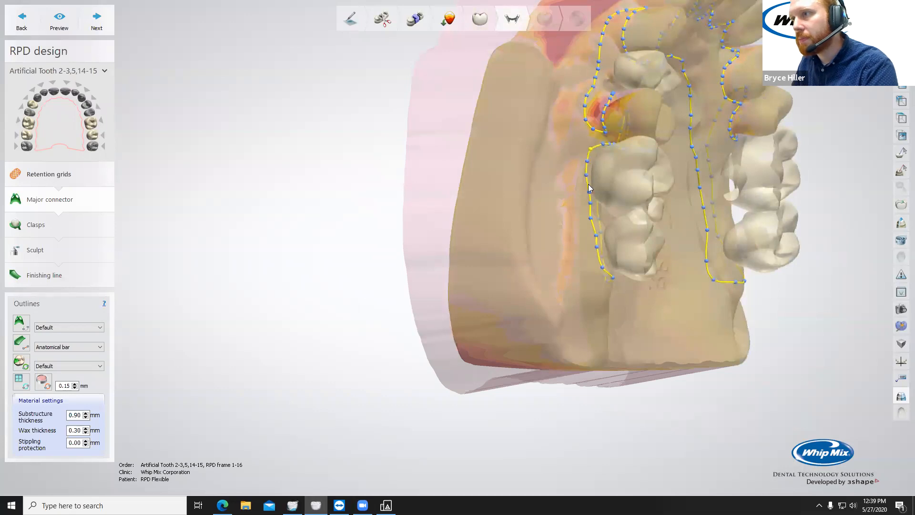
{"action": "left_click_drag", "start_coordinate": [588, 192], "coordinate": [584, 174]}
{"action": "left_click_drag", "start_coordinate": [589, 206], "coordinate": [582, 204]}
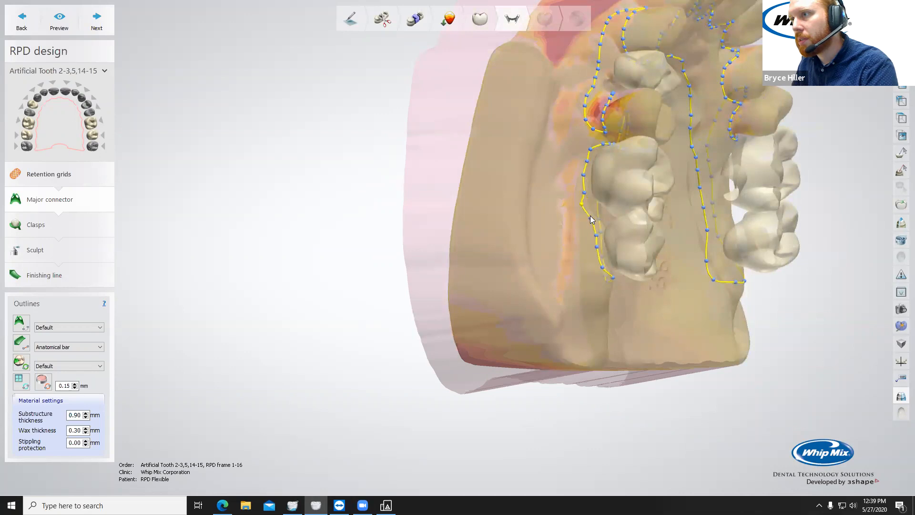
{"action": "left_click_drag", "start_coordinate": [594, 235], "coordinate": [589, 236]}
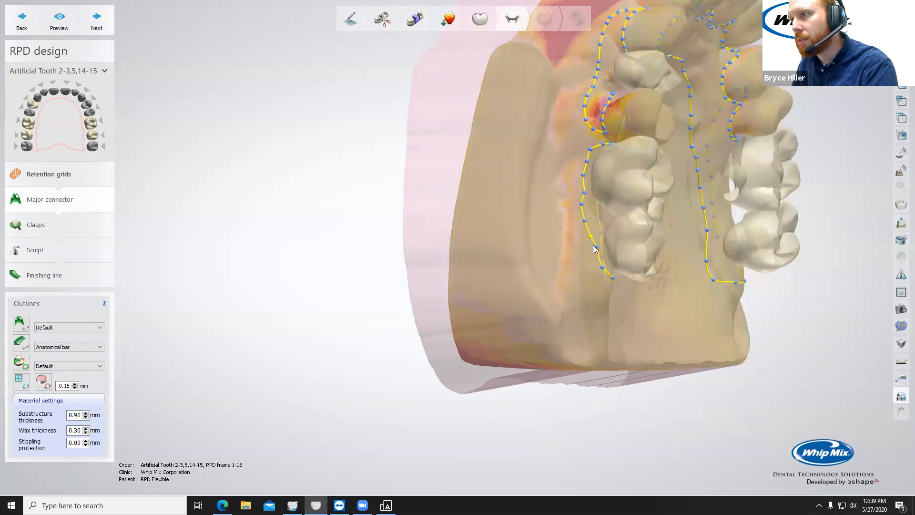
Step: Examine the outline behind artificial tooth 2 and along the buccal side of artificial teeth 14-15
{"action": "scroll", "coordinate": [662, 224], "scroll_direction": "down", "scroll_amount": 3}
{"action": "right_click_drag", "start_coordinate": [651, 226], "coordinate": [610, 129]}
{"action": "scroll", "coordinate": [629, 151], "scroll_direction": "up", "scroll_amount": 1}
{"action": "scroll", "coordinate": [514, 98], "scroll_direction": "up", "scroll_amount": 5}
{"action": "scroll", "coordinate": [568, 72], "scroll_direction": "up", "scroll_amount": 3}
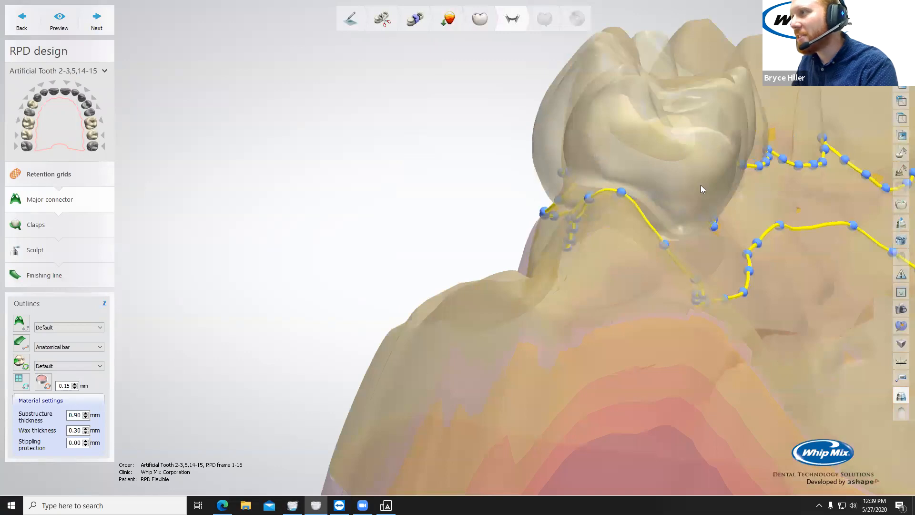
{"action": "scroll", "coordinate": [793, 247], "scroll_direction": "down", "scroll_amount": 4}
{"action": "right_click_drag", "start_coordinate": [746, 221], "coordinate": [623, 235]}
{"action": "scroll", "coordinate": [632, 265], "scroll_direction": "down", "scroll_amount": 3}
{"action": "scroll", "coordinate": [624, 239], "scroll_direction": "up", "scroll_amount": 3}
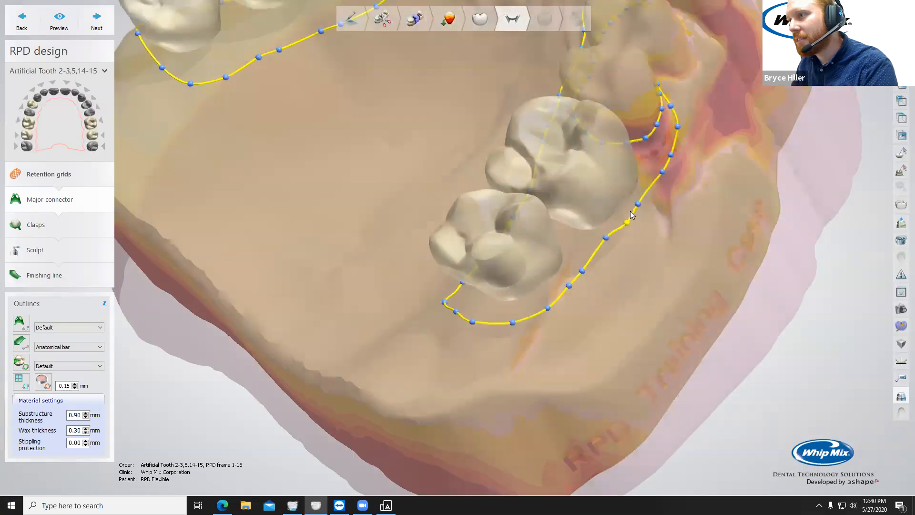
{"action": "scroll", "coordinate": [261, 116], "scroll_direction": "down", "scroll_amount": 2}
{"action": "right_click_drag", "start_coordinate": [295, 87], "coordinate": [455, 231]}
{"action": "scroll", "coordinate": [414, 139], "scroll_direction": "up", "scroll_amount": 3}
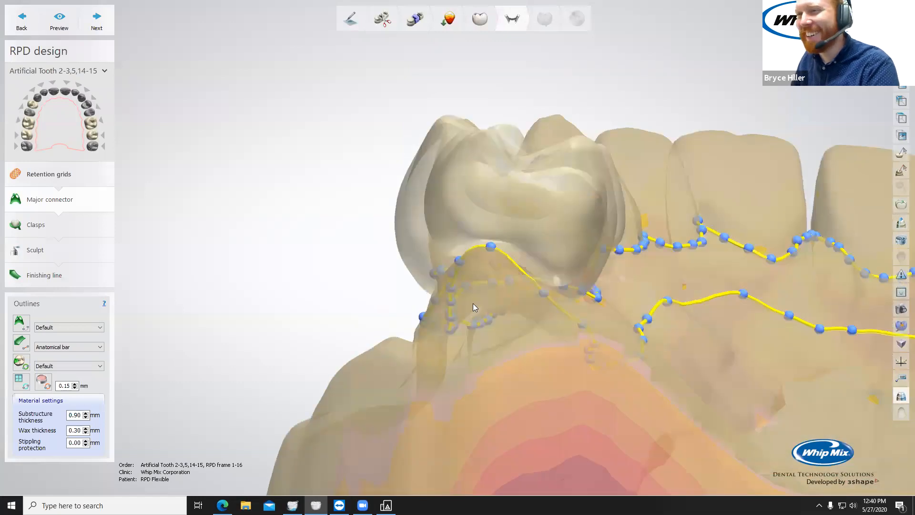
Step: Go back to Anatomy design and pull in the buccal side of artificial tooth 3 in line with tooth 2
{"action": "left_click", "coordinate": [479, 18]}
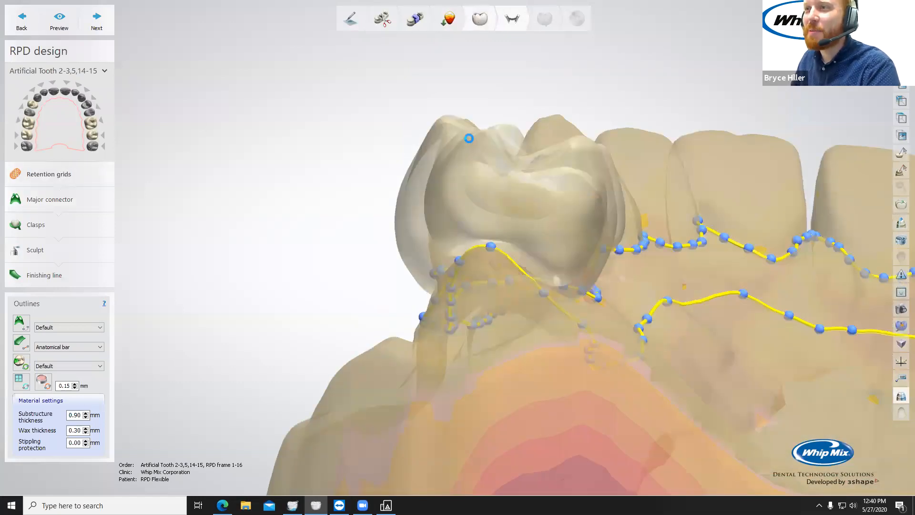
{"action": "left_click", "coordinate": [409, 232]}
{"action": "left_click_drag", "start_coordinate": [362, 206], "coordinate": [401, 212]}
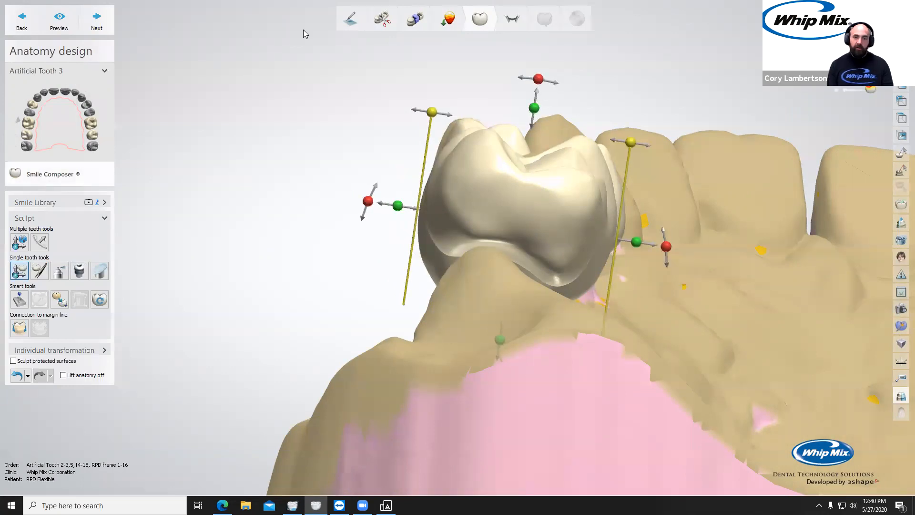
{"action": "right_click_drag", "start_coordinate": [625, 65], "coordinate": [628, 91]}
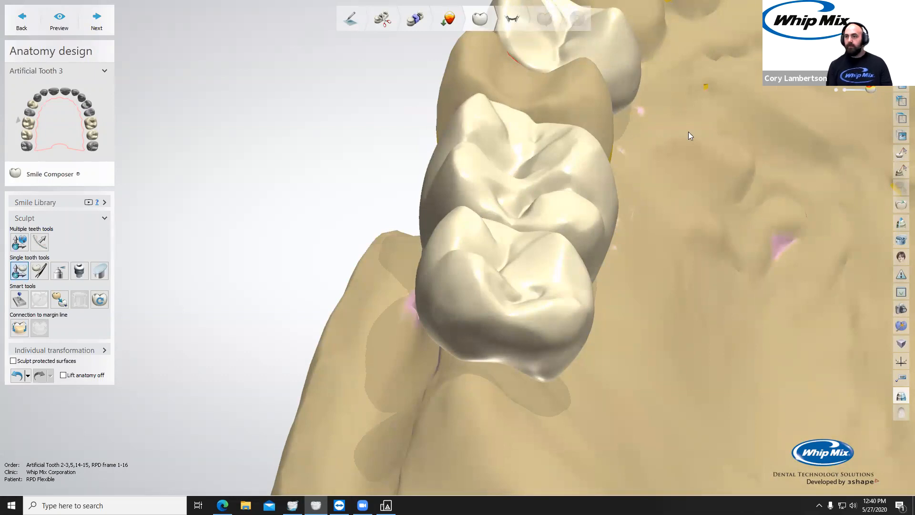
Step: Return to RPD design and bring the outline along the buccal side of artificial teeth 2-3 into view
{"action": "left_click", "coordinate": [513, 19]}
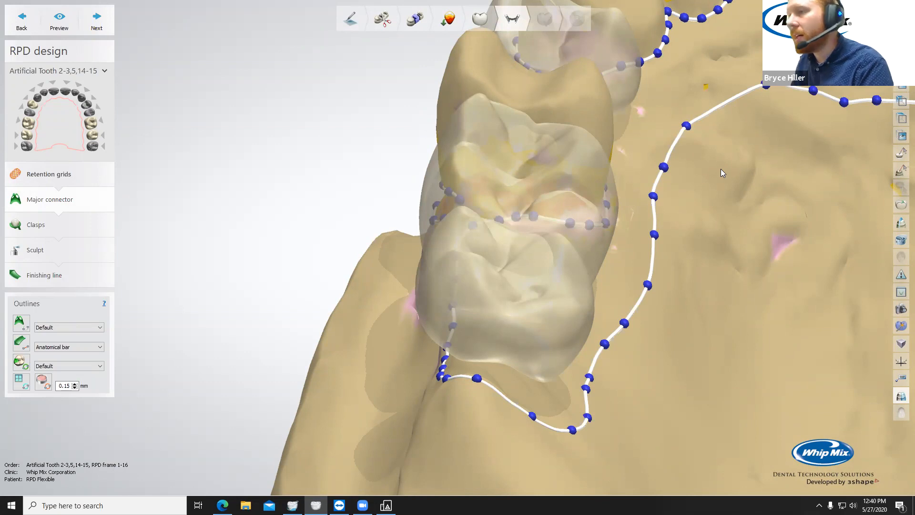
{"action": "scroll", "coordinate": [678, 272], "scroll_direction": "down", "scroll_amount": 4}
{"action": "right_click_drag", "start_coordinate": [678, 272], "coordinate": [636, 315]}
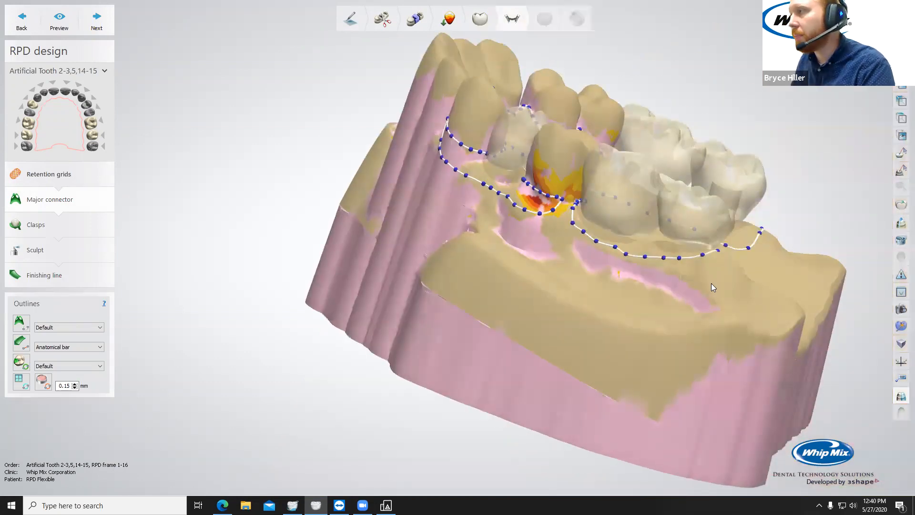
Step: Select the major connector outline and examine its palatal border from artificial teeth 2-3 around the arch to 14-15
{"action": "right_click_drag", "start_coordinate": [735, 273], "coordinate": [719, 255]}
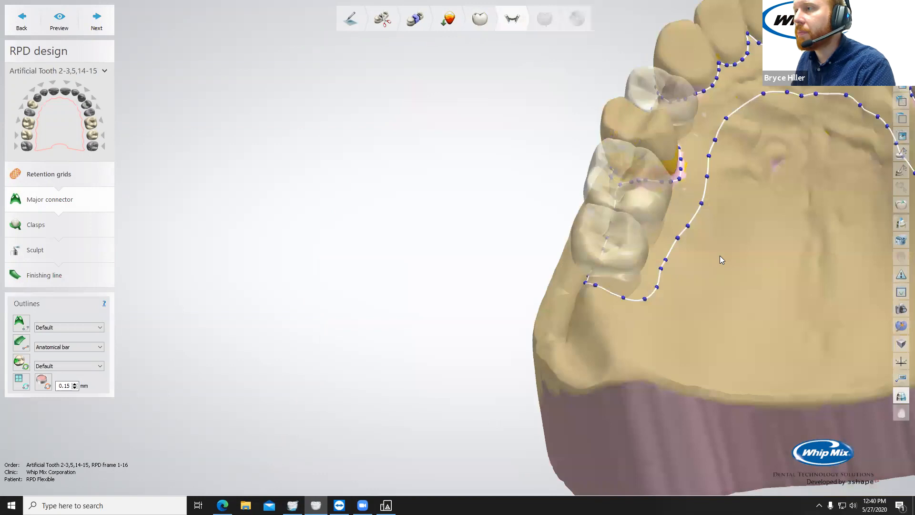
{"action": "left_click", "coordinate": [708, 178]}
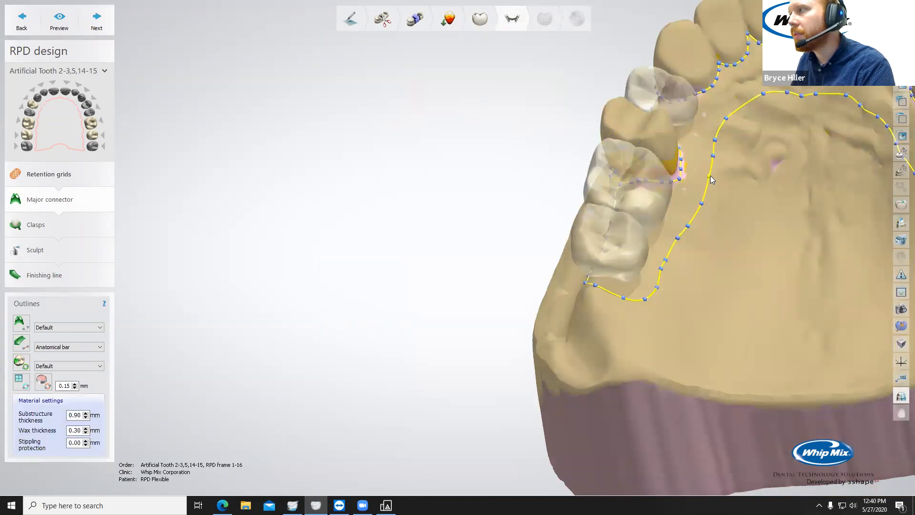
{"action": "scroll", "coordinate": [778, 197], "scroll_direction": "down", "scroll_amount": 3}
{"action": "middle_click_drag", "start_coordinate": [778, 196], "coordinate": [653, 196]}
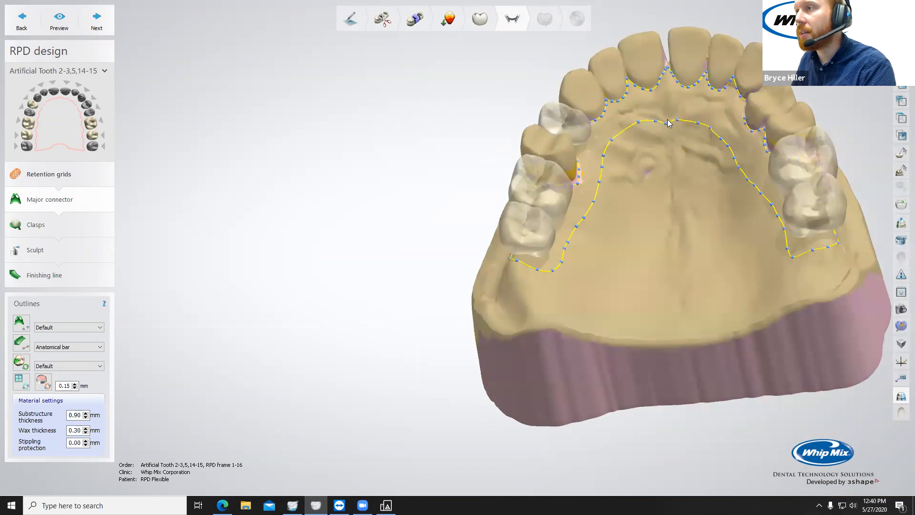
{"action": "scroll", "coordinate": [771, 181], "scroll_direction": "down", "scroll_amount": 3}
{"action": "scroll", "coordinate": [830, 208], "scroll_direction": "up", "scroll_amount": 3}
{"action": "right_click_drag", "start_coordinate": [760, 197], "coordinate": [727, 170]}
{"action": "scroll", "coordinate": [724, 168], "scroll_direction": "up", "scroll_amount": 3}
{"action": "scroll", "coordinate": [727, 170], "scroll_direction": "down", "scroll_amount": 5}
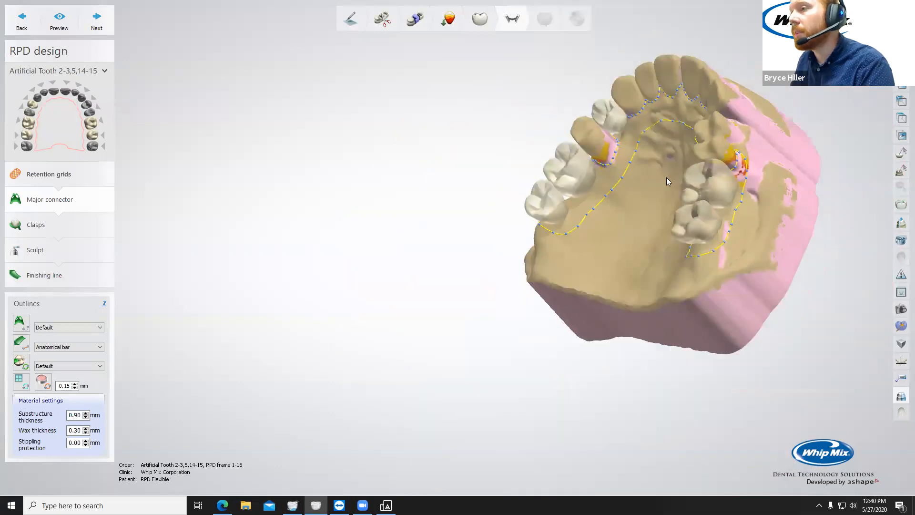
{"action": "right_click_drag", "start_coordinate": [666, 181], "coordinate": [698, 196]}
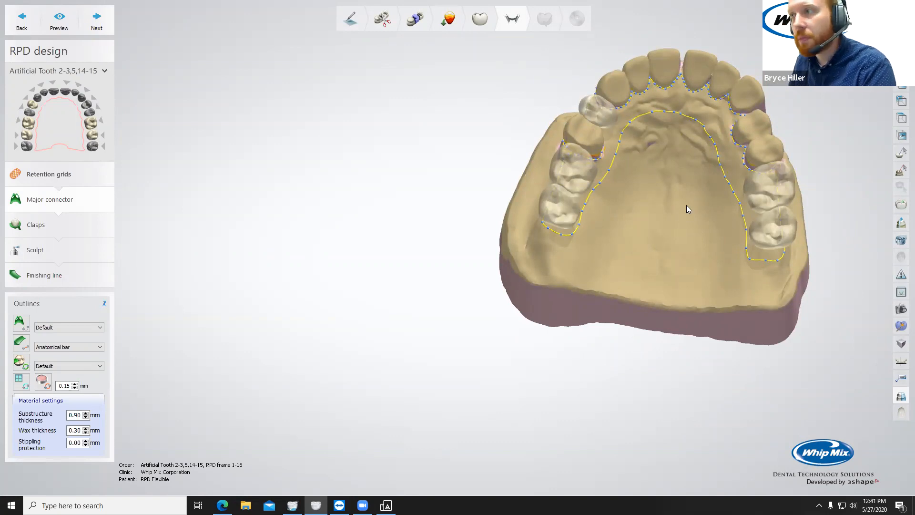
{"action": "scroll", "coordinate": [651, 189], "scroll_direction": "up", "scroll_amount": 3}
{"action": "right_click_drag", "start_coordinate": [651, 189], "coordinate": [626, 175]}
{"action": "scroll", "coordinate": [671, 181], "scroll_direction": "down", "scroll_amount": 3}
Step: Generate the major connector from the outline and advance to the Clasps stage
{"action": "left_click", "coordinate": [94, 24]}
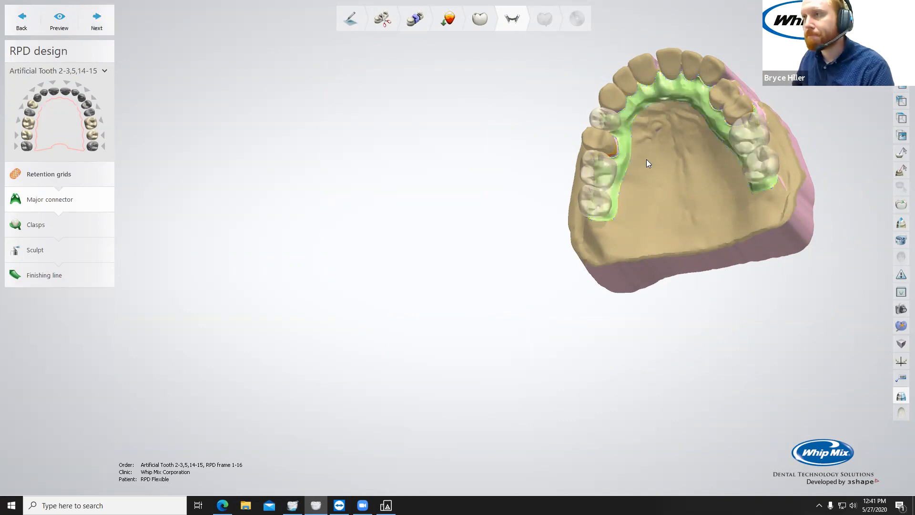
{"action": "scroll", "coordinate": [652, 154], "scroll_direction": "up", "scroll_amount": 5}
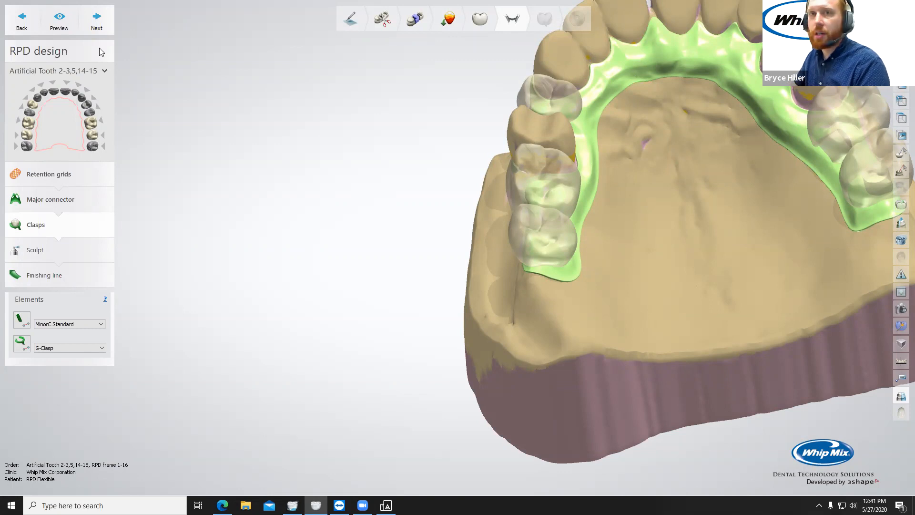
Step: Revisit the Major connector stage to review the connector type choices, keeping Default, and return to Clasps
{"action": "left_click", "coordinate": [21, 20]}
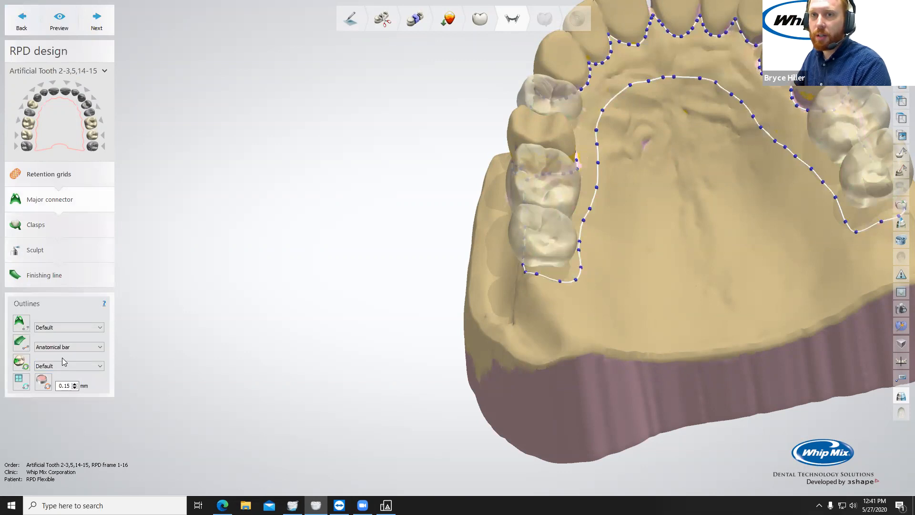
{"action": "left_click", "coordinate": [64, 325]}
{"action": "left_click", "coordinate": [64, 325]}
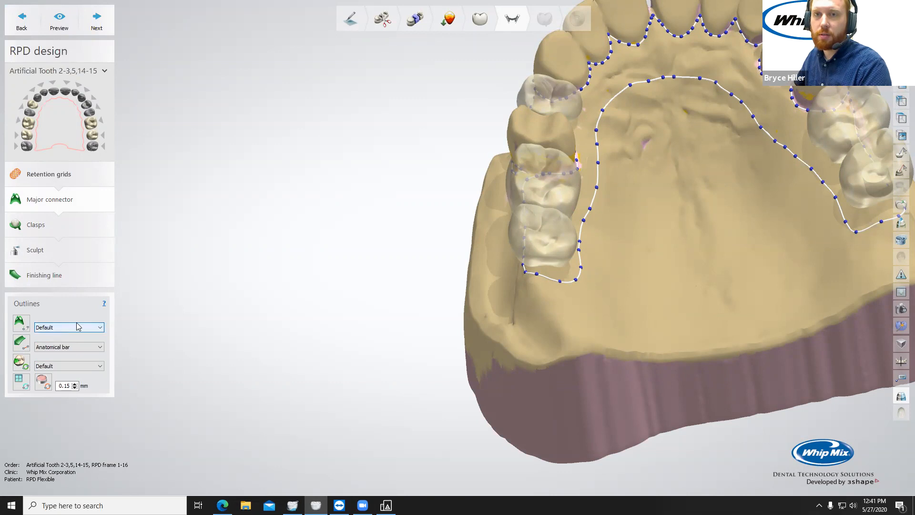
{"action": "left_click", "coordinate": [93, 21]}
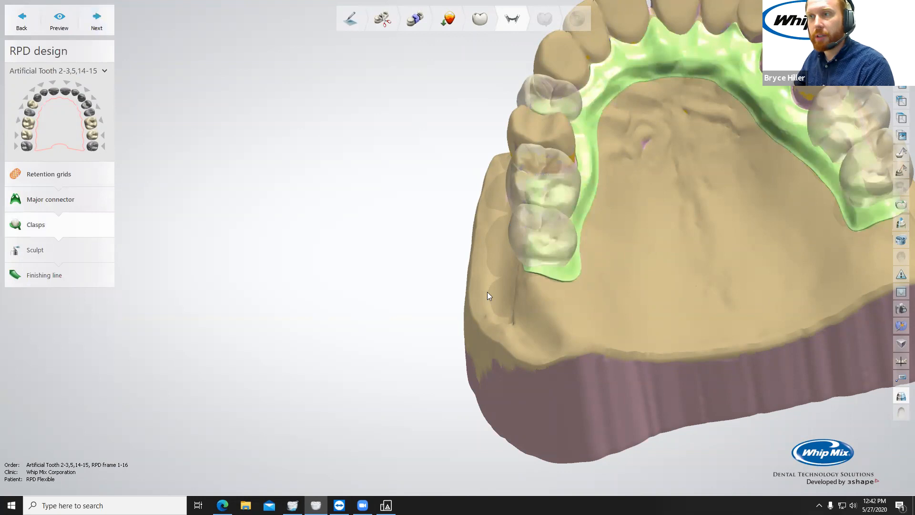
Step: Examine the generated major connector on its palatal side and around the buccal arms beside artificial teeth 2-3 and 5
{"action": "right_click_drag", "start_coordinate": [582, 252], "coordinate": [533, 254]}
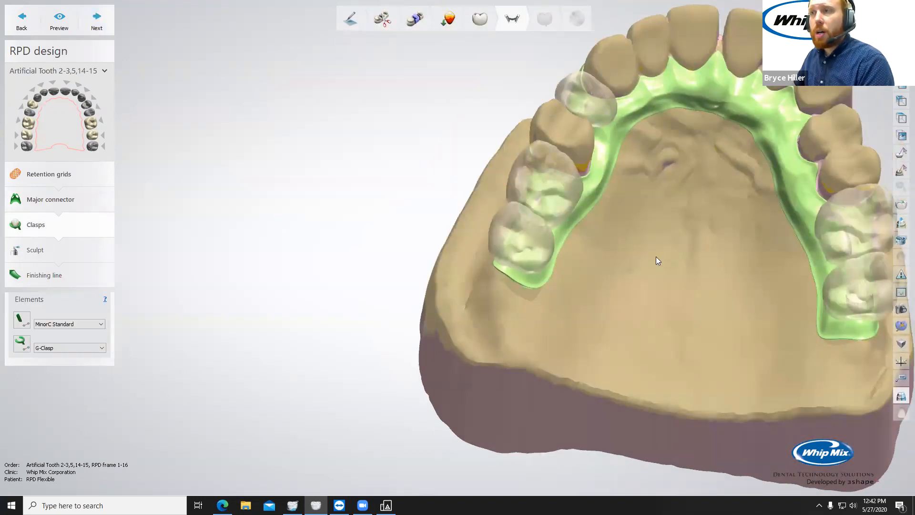
{"action": "right_click_drag", "start_coordinate": [537, 205], "coordinate": [465, 125]}
{"action": "right_click_drag", "start_coordinate": [644, 190], "coordinate": [582, 198]}
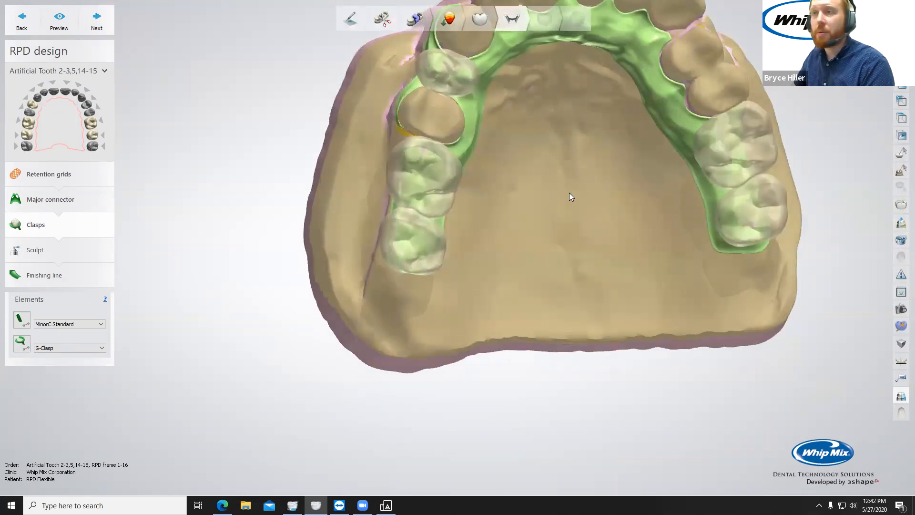
{"action": "scroll", "coordinate": [568, 193], "scroll_direction": "down", "scroll_amount": 4}
{"action": "right_click_drag", "start_coordinate": [539, 173], "coordinate": [528, 151]}
{"action": "scroll", "coordinate": [530, 174], "scroll_direction": "up", "scroll_amount": 3}
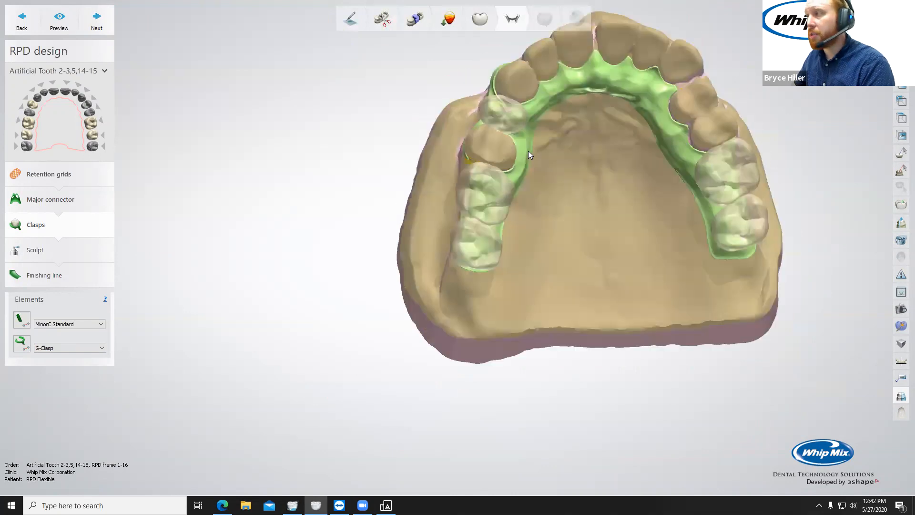
{"action": "right_click_drag", "start_coordinate": [555, 225], "coordinate": [507, 59]}
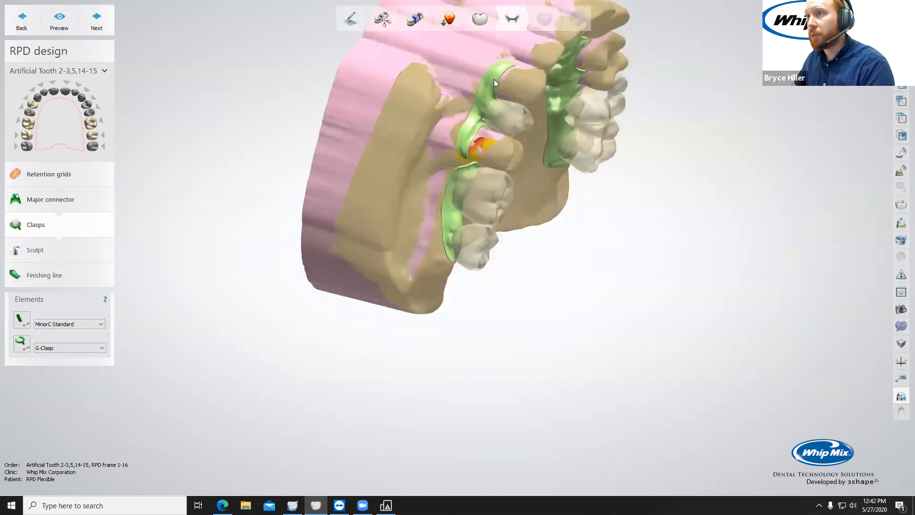
{"action": "right_click_drag", "start_coordinate": [510, 151], "coordinate": [553, 168]}
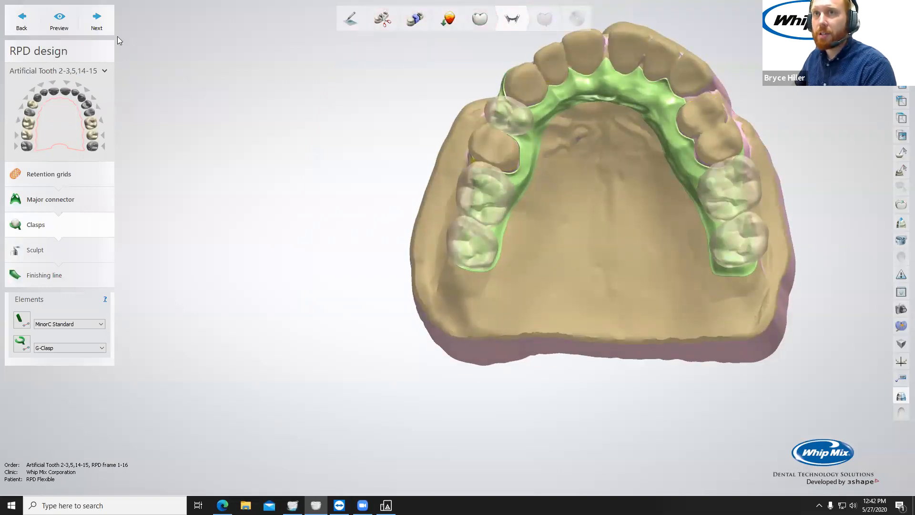
Step: Advance to Sculpt and add wax to the palatal connector behind the anterior teeth with the 3.65 mm wax knife
{"action": "left_click", "coordinate": [107, 29]}
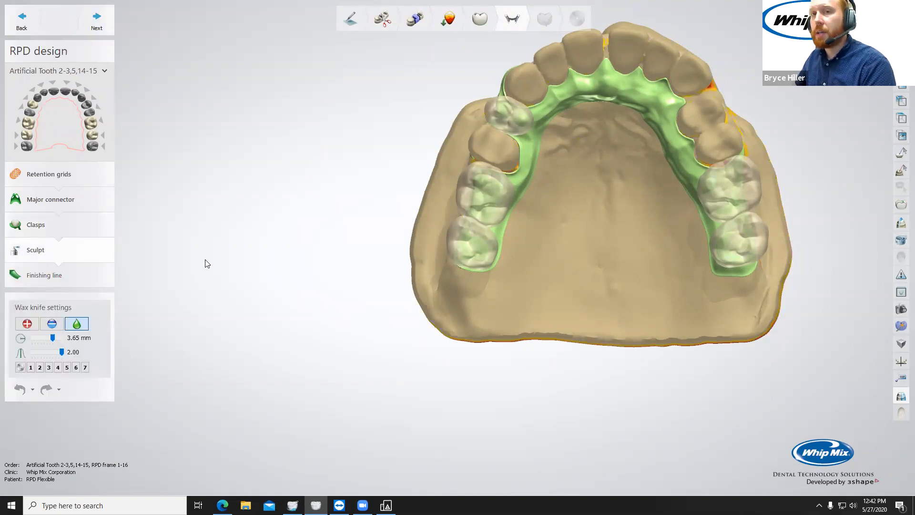
{"action": "left_click", "coordinate": [27, 324]}
{"action": "scroll", "coordinate": [589, 164], "scroll_direction": "up", "scroll_amount": 3}
{"action": "mouse_move", "coordinate": [588, 160]}
{"action": "right_mouse_down"}
{"action": "mouse_move", "coordinate": [558, 168]}
{"action": "mouse_move", "coordinate": [544, 151]}
{"action": "right_mouse_up"}
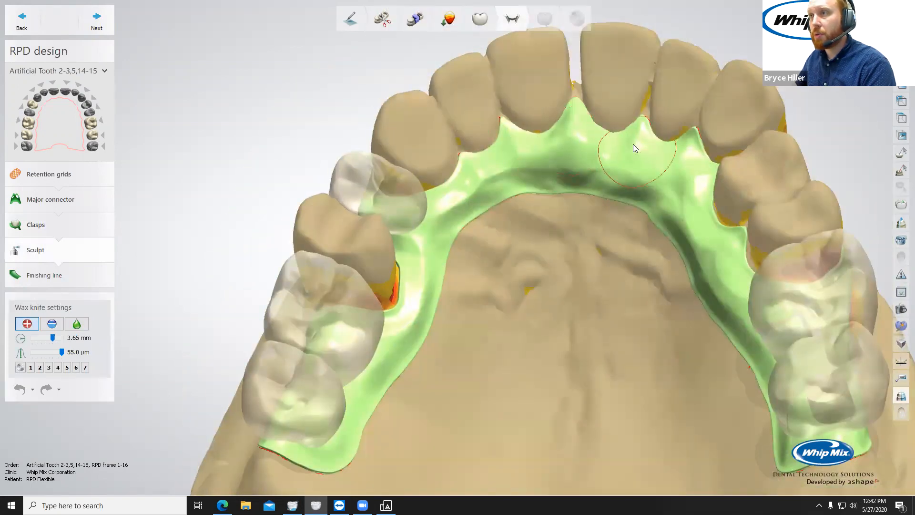
{"action": "left_click_drag", "start_coordinate": [505, 183], "coordinate": [502, 187]}
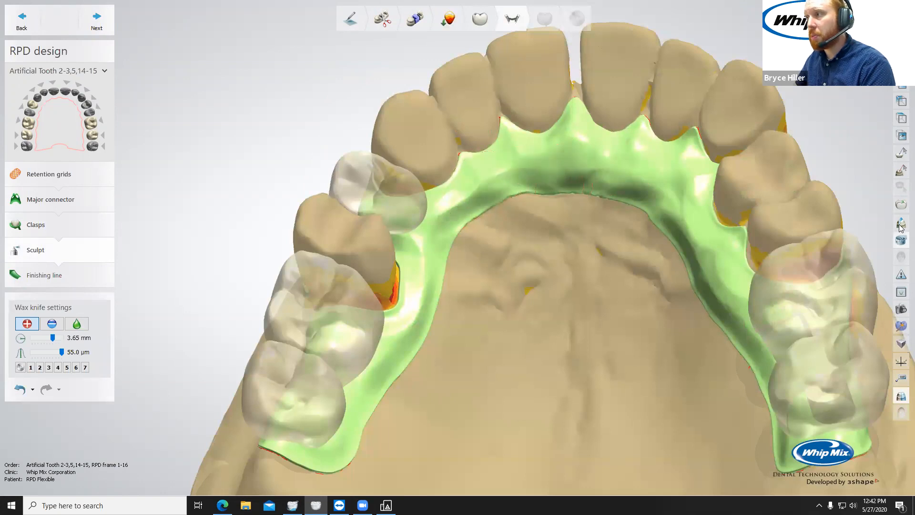
Step: Cut a 2D cross section through the connector between the two premolars in front of artificial tooth 14
{"action": "right_click_drag", "start_coordinate": [668, 198], "coordinate": [715, 200]}
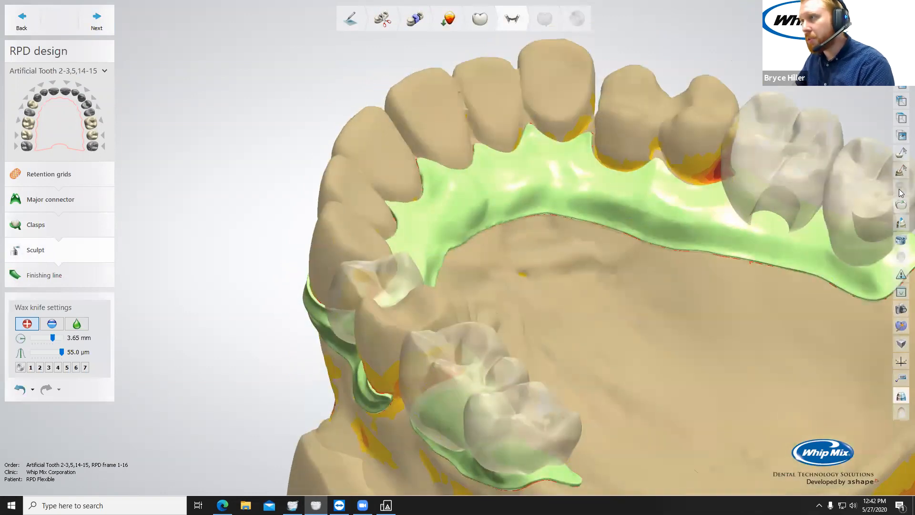
{"action": "left_click", "coordinate": [901, 223]}
{"action": "right_click_drag", "start_coordinate": [698, 240], "coordinate": [686, 200]}
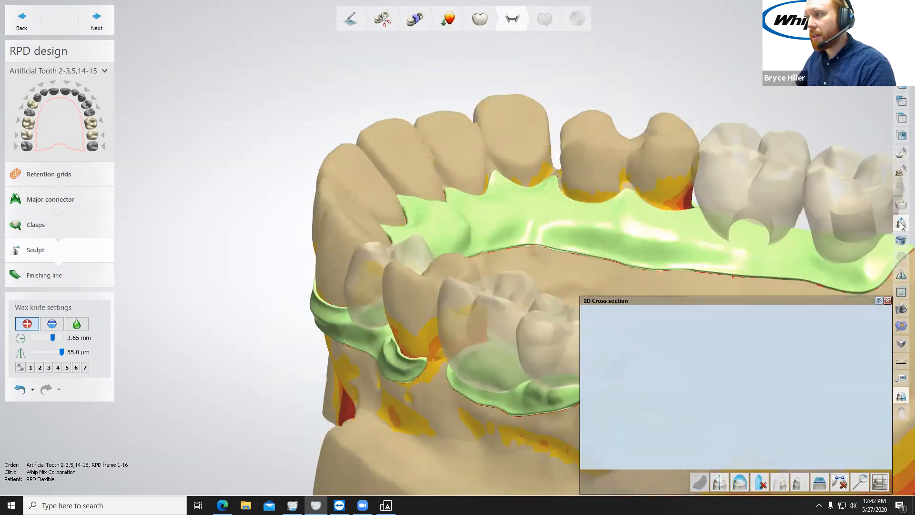
{"action": "left_click_drag", "start_coordinate": [636, 53], "coordinate": [624, 292]}
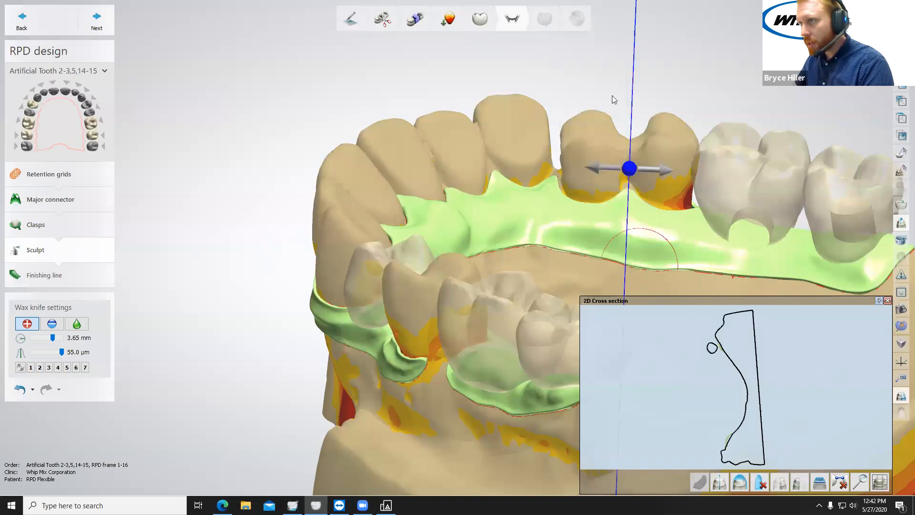
Step: Measure the gap between the connector surface and the model in the 2D cross section, and close the section
{"action": "scroll", "coordinate": [726, 331], "scroll_direction": "up", "scroll_amount": 3}
{"action": "scroll", "coordinate": [747, 335], "scroll_direction": "down", "scroll_amount": 2}
{"action": "right_click_drag", "start_coordinate": [746, 335], "coordinate": [759, 381]}
{"action": "scroll", "coordinate": [739, 355], "scroll_direction": "up", "scroll_amount": 5}
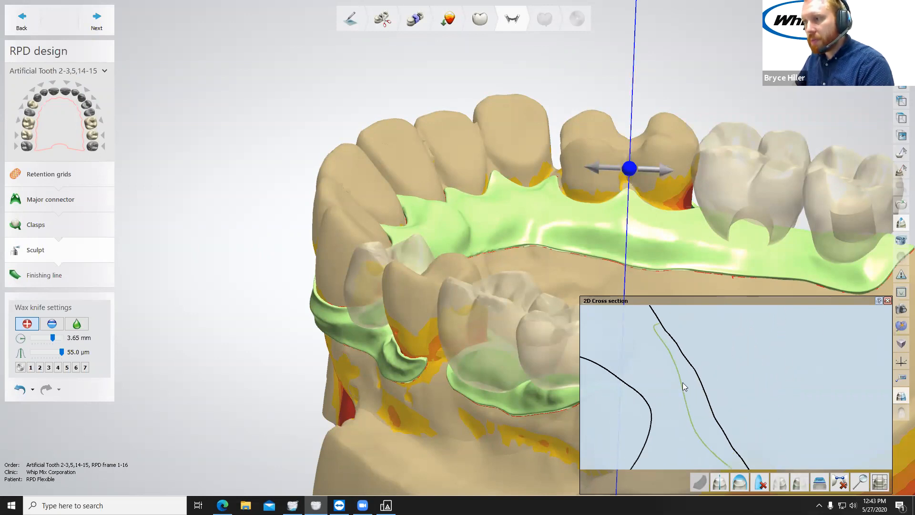
{"action": "left_click_drag", "start_coordinate": [689, 417], "coordinate": [711, 411]}
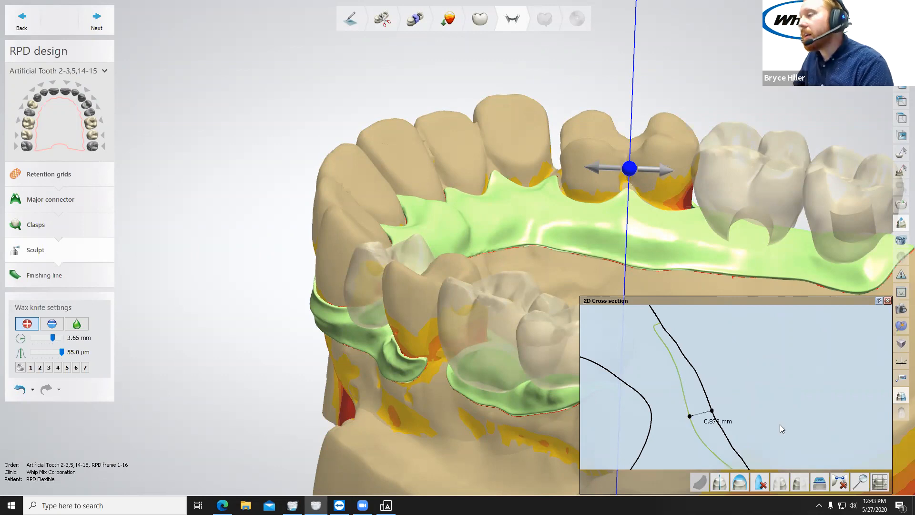
{"action": "left_click", "coordinate": [888, 301]}
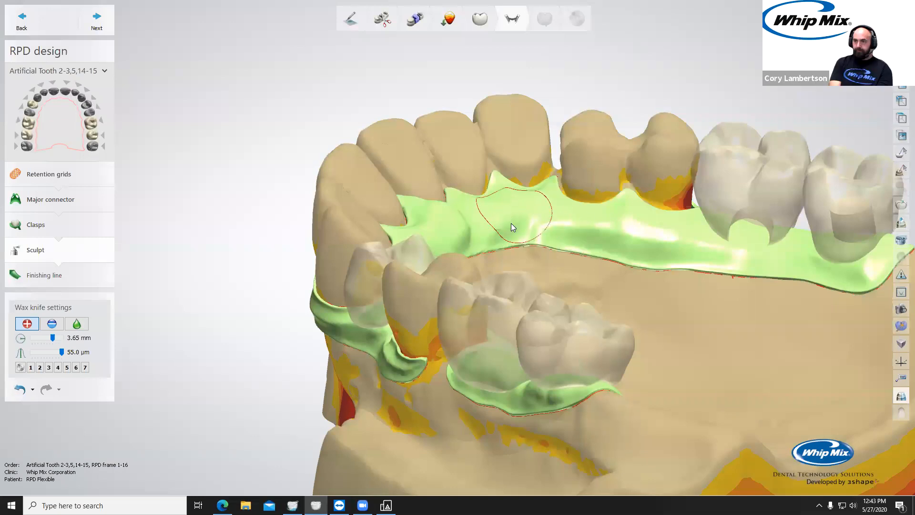
Step: Inspect the connector along the palate and around artificial teeth 2-3 and 5 for areas needing wax
{"action": "right_click_drag", "start_coordinate": [511, 223], "coordinate": [489, 262]}
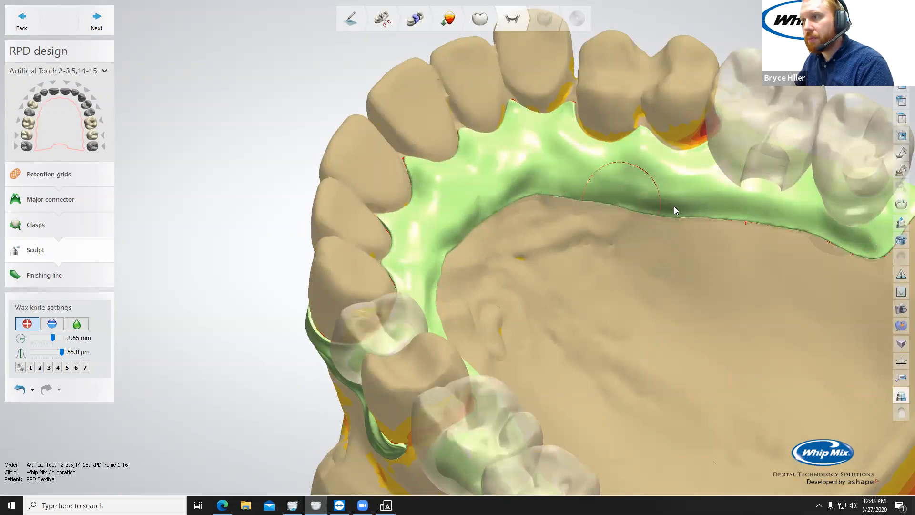
{"action": "scroll", "coordinate": [746, 217], "scroll_direction": "down", "scroll_amount": 5}
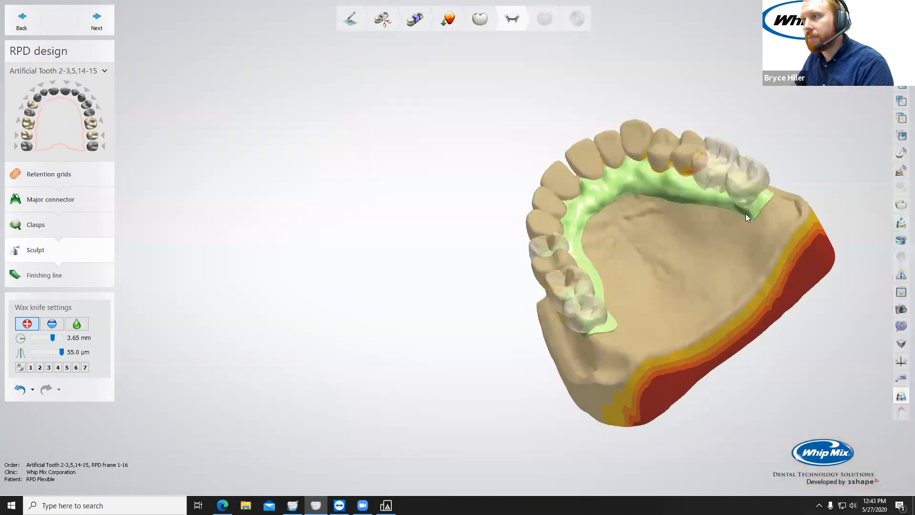
{"action": "scroll", "coordinate": [605, 332], "scroll_direction": "up", "scroll_amount": 5}
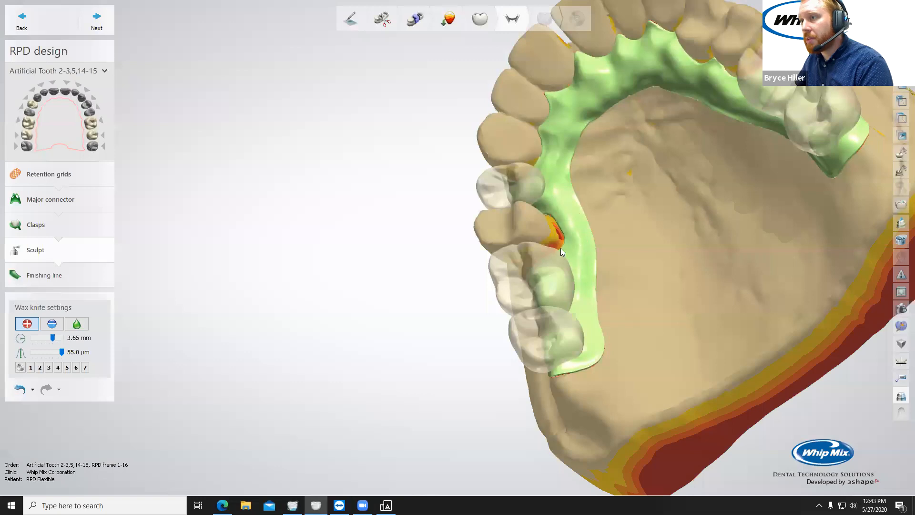
{"action": "scroll", "coordinate": [626, 273], "scroll_direction": "down", "scroll_amount": 5}
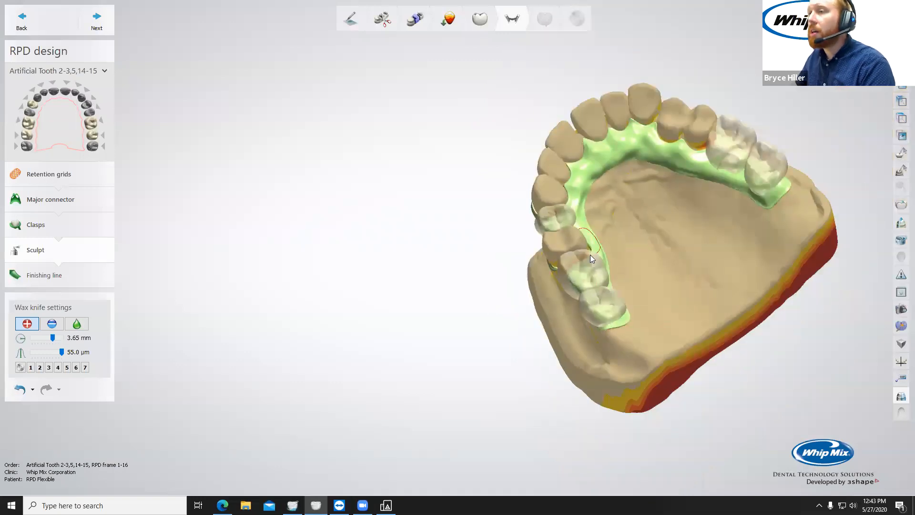
{"action": "scroll", "coordinate": [596, 262], "scroll_direction": "up", "scroll_amount": 5}
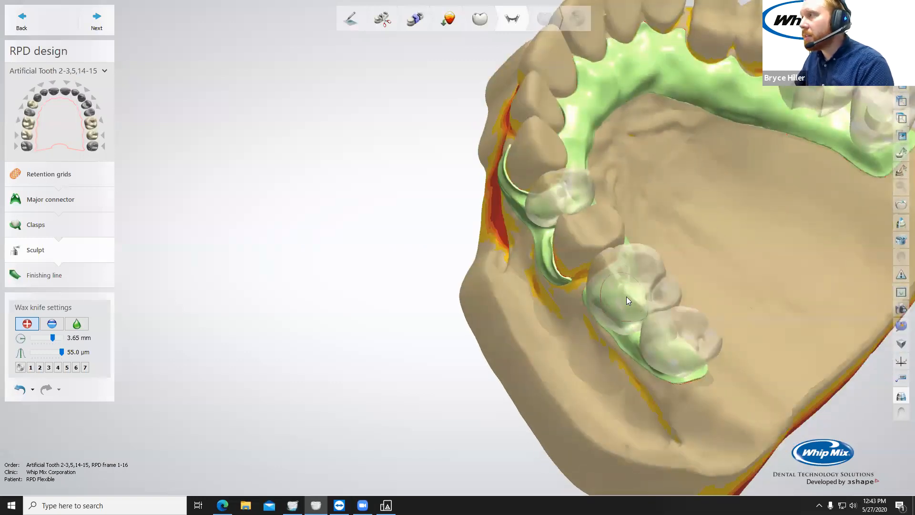
Step: Set the wax knife size to 2.75 mm and inspect the connector flange around artificial teeth 2-3
{"action": "scroll", "coordinate": [626, 296], "scroll_direction": "up", "scroll_amount": 5}
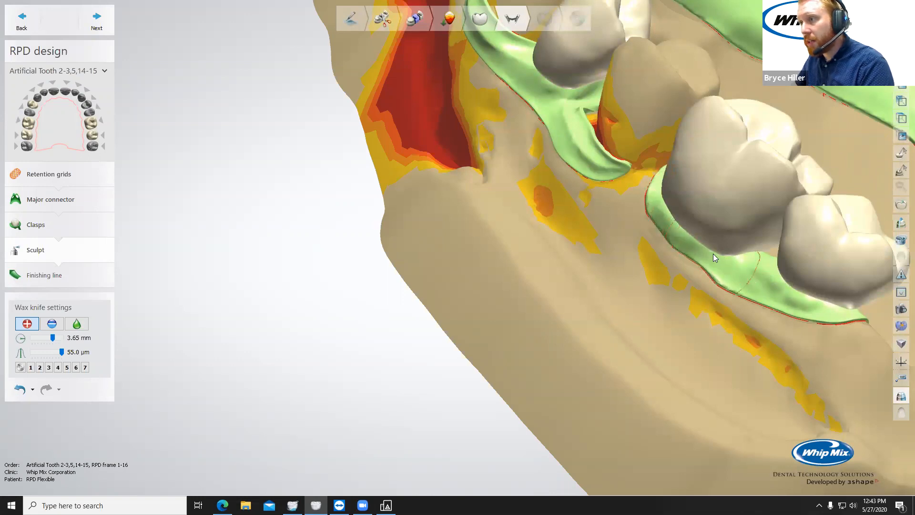
{"action": "scroll", "coordinate": [722, 255], "scroll_direction": "down", "scroll_amount": 3, "text": "ctrl"}
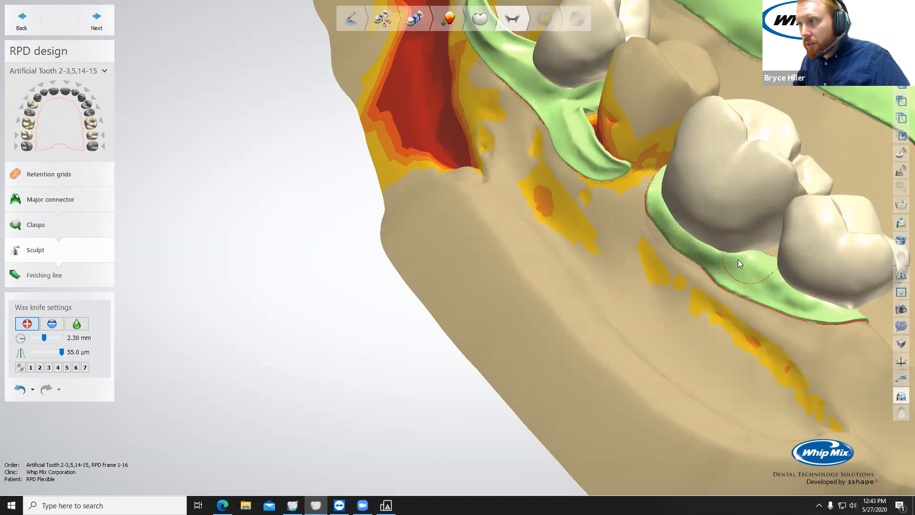
{"action": "right_click_drag", "start_coordinate": [738, 259], "coordinate": [734, 270]}
{"action": "scroll", "coordinate": [734, 270], "scroll_direction": "up", "scroll_amount": 1, "text": "ctrl"}
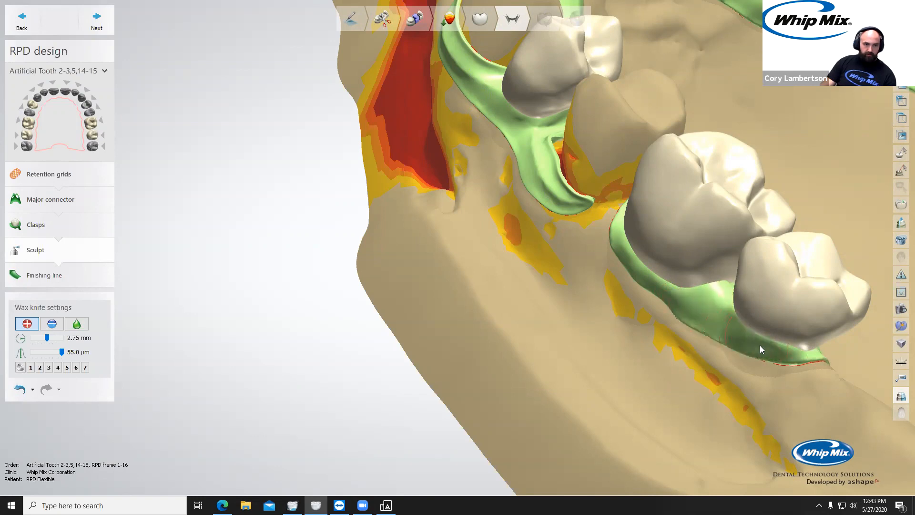
{"action": "right_click_drag", "start_coordinate": [735, 297], "coordinate": [710, 292]}
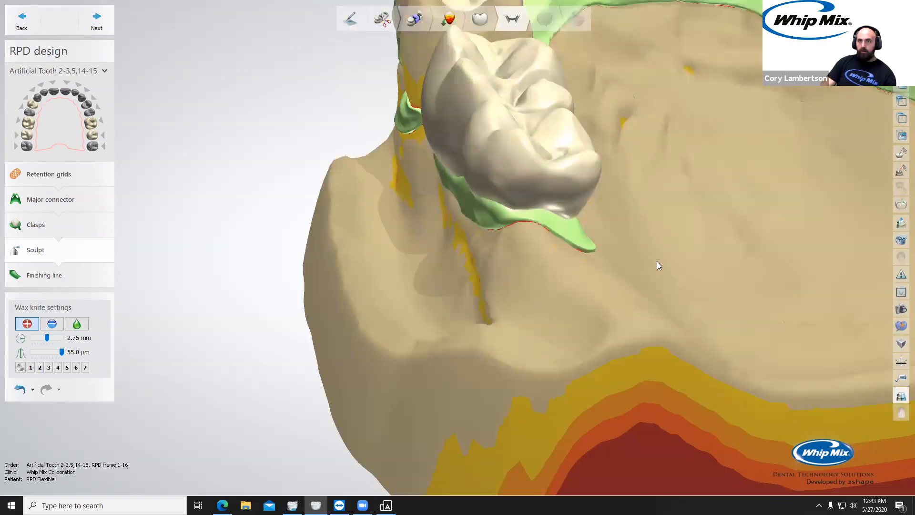
{"action": "right_click_drag", "start_coordinate": [657, 261], "coordinate": [424, 239]}
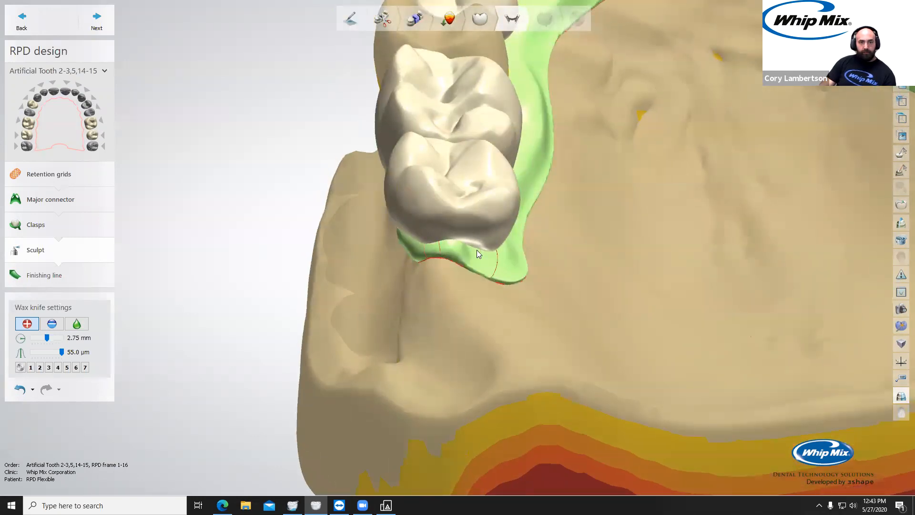
{"action": "right_click_drag", "start_coordinate": [440, 250], "coordinate": [406, 253]}
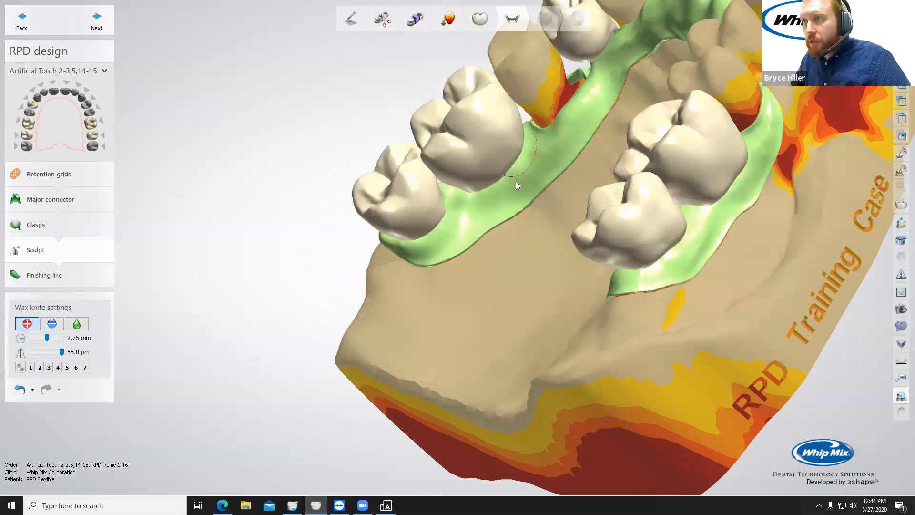
Step: Add wax to the connector along the palatal side of artificial teeth 2-3 with the 2.75 mm wax knife
{"action": "right_click_drag", "start_coordinate": [515, 181], "coordinate": [536, 144]}
{"action": "scroll", "coordinate": [553, 205], "scroll_direction": "up", "scroll_amount": 3}
{"action": "scroll", "coordinate": [558, 402], "scroll_direction": "down", "scroll_amount": 5}
{"action": "scroll", "coordinate": [552, 346], "scroll_direction": "up", "scroll_amount": 5}
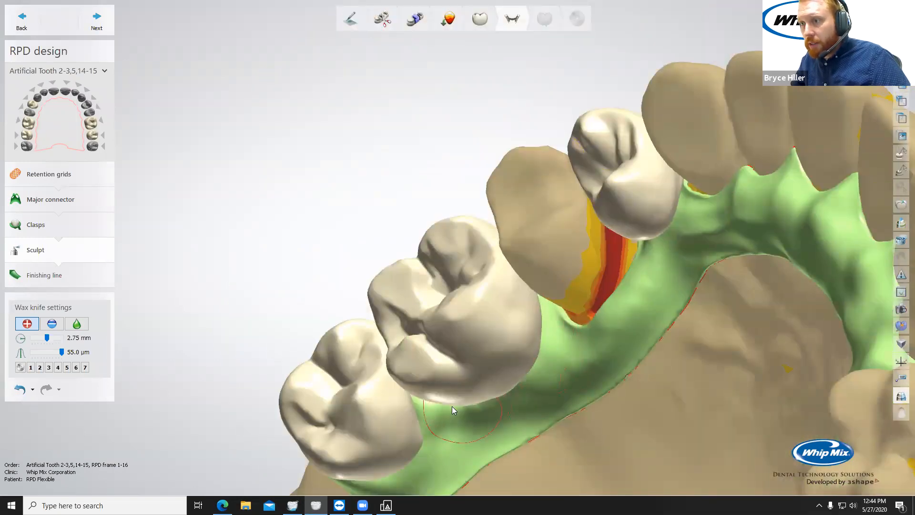
{"action": "mouse_move", "coordinate": [483, 369]}
{"action": "right_mouse_down"}
{"action": "mouse_move", "coordinate": [575, 413]}
{"action": "mouse_move", "coordinate": [596, 401]}
{"action": "mouse_move", "coordinate": [611, 302]}
{"action": "mouse_move", "coordinate": [564, 363]}
{"action": "right_mouse_up"}
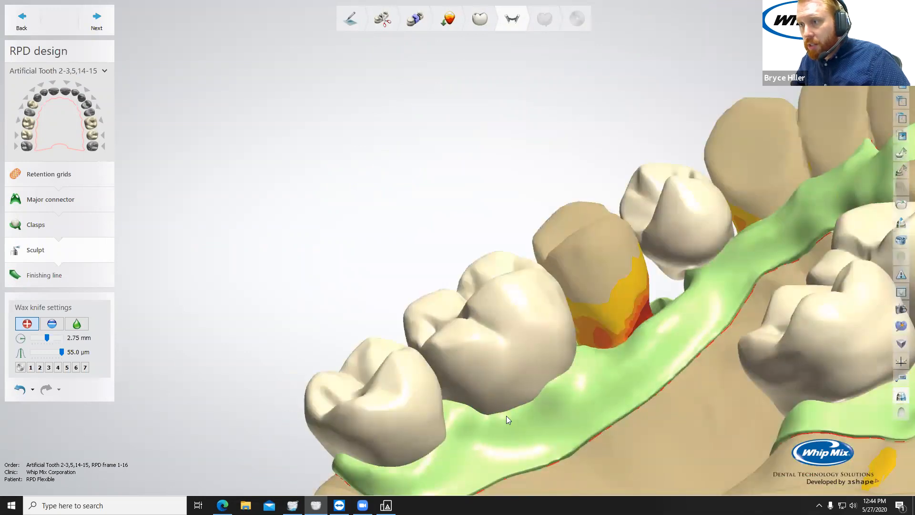
{"action": "mouse_move", "coordinate": [508, 408]}
{"action": "left_mouse_down"}
{"action": "mouse_move", "coordinate": [559, 383]}
{"action": "mouse_move", "coordinate": [493, 407]}
{"action": "left_mouse_up"}
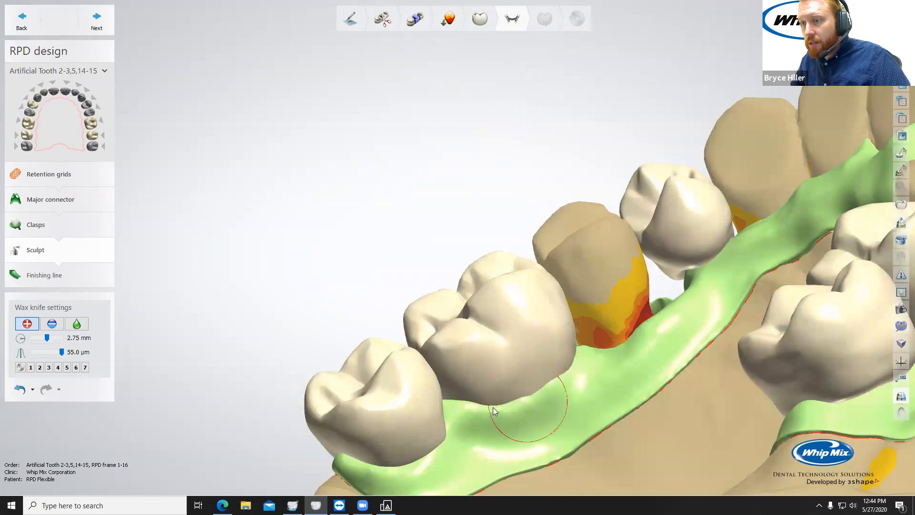
Step: Add wax to the buccal clasp arm on the natural premolar between artificial teeth 3 and 5
{"action": "right_click_drag", "start_coordinate": [507, 382], "coordinate": [631, 411]}
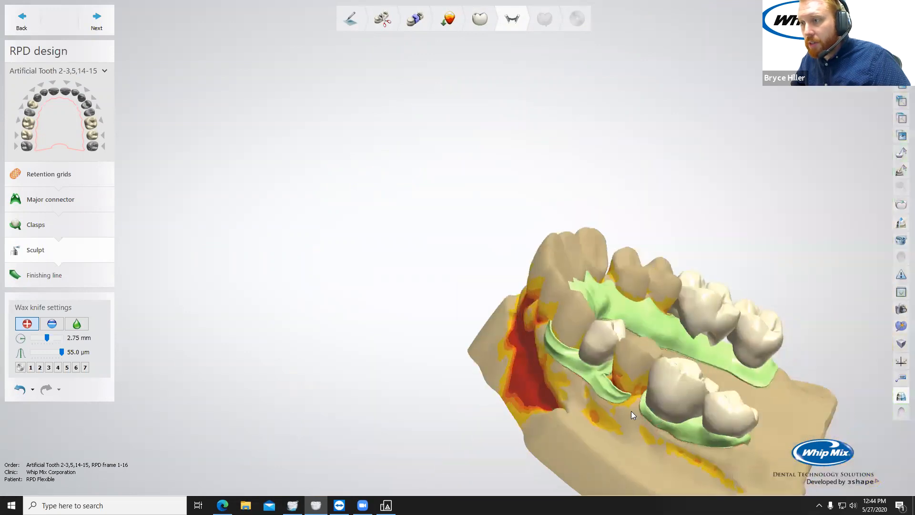
{"action": "scroll", "coordinate": [631, 411], "scroll_direction": "up", "scroll_amount": 3}
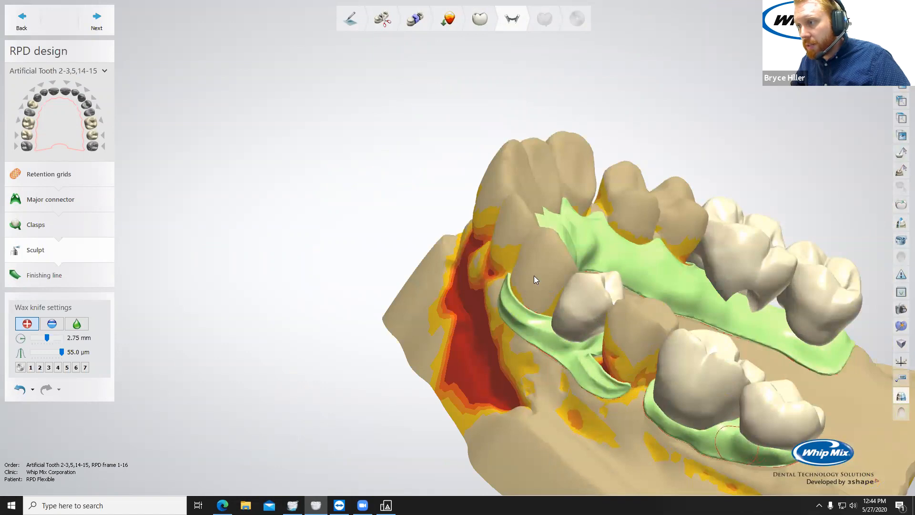
{"action": "scroll", "coordinate": [556, 248], "scroll_direction": "down", "scroll_amount": 1}
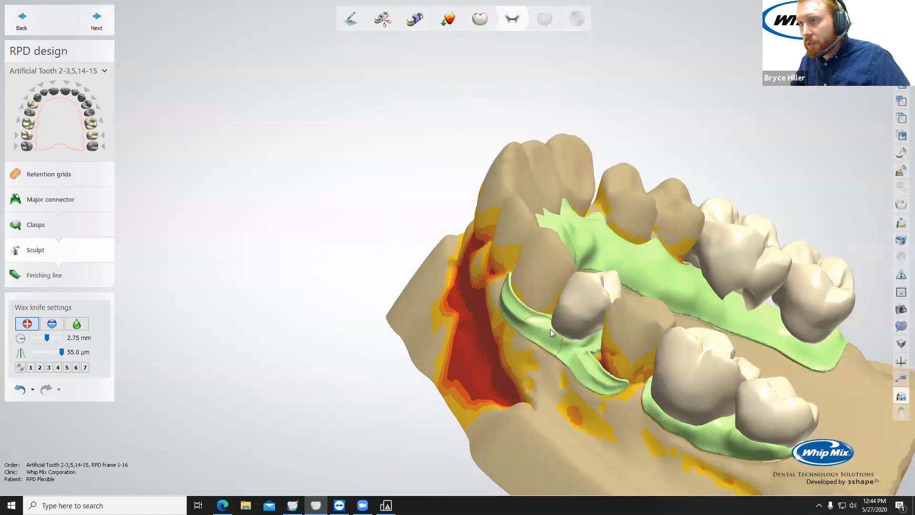
{"action": "right_click_drag", "start_coordinate": [687, 318], "coordinate": [517, 273]}
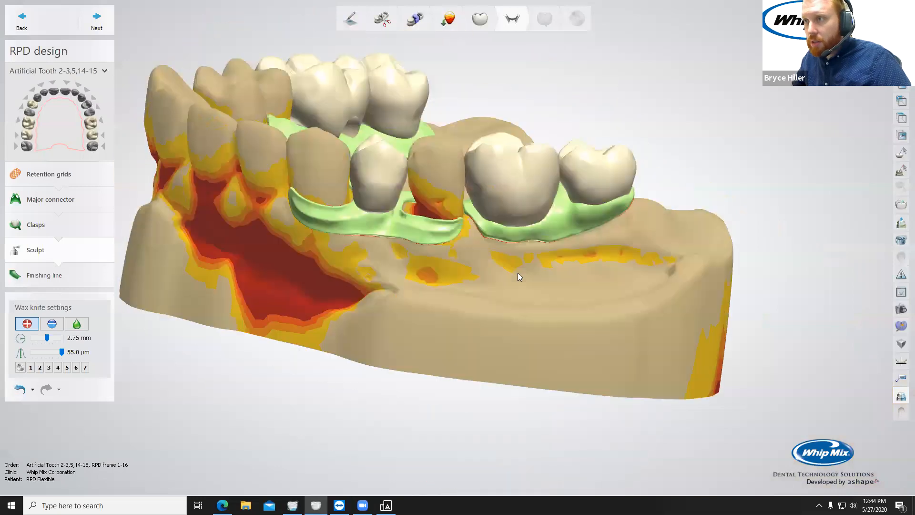
{"action": "scroll", "coordinate": [521, 237], "scroll_direction": "up", "scroll_amount": 6}
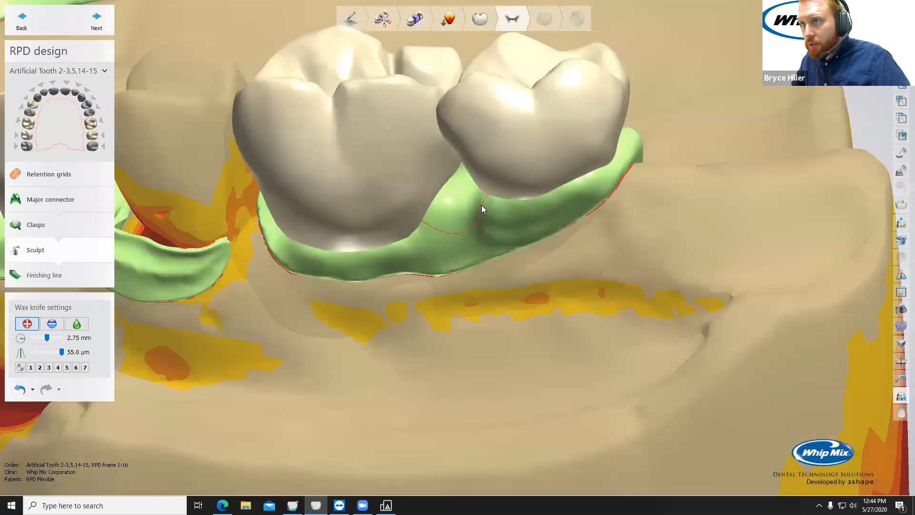
{"action": "middle_click_drag", "start_coordinate": [379, 283], "coordinate": [496, 197]}
{"action": "middle_click_drag", "start_coordinate": [402, 184], "coordinate": [455, 192]}
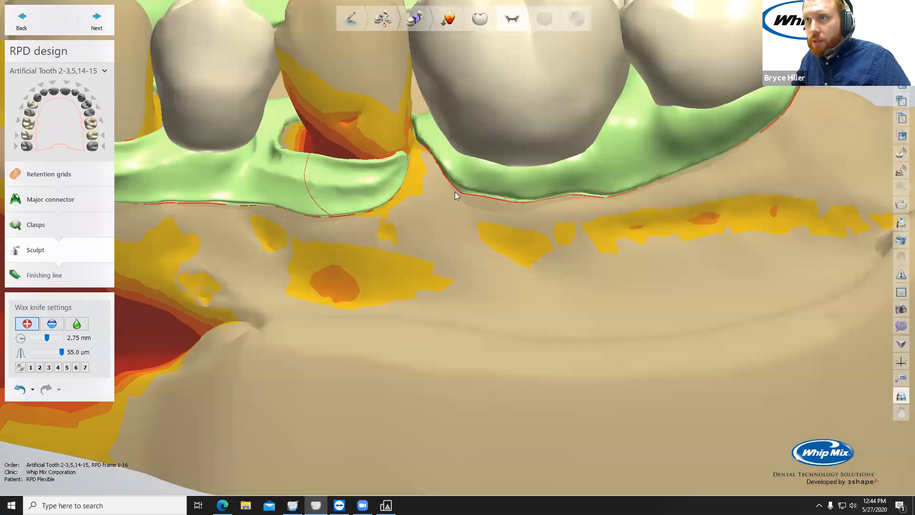
{"action": "middle_click_drag", "start_coordinate": [366, 182], "coordinate": [441, 194]}
{"action": "left_click_drag", "start_coordinate": [440, 194], "coordinate": [324, 186]}
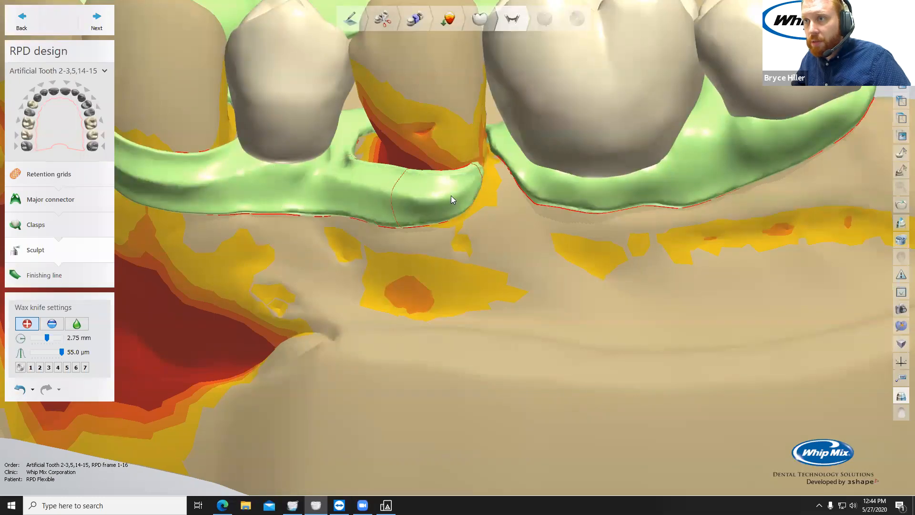
Step: Build up the buccal flange beneath artificial tooth 5 and its junction with the clasp arm
{"action": "middle_click_drag", "start_coordinate": [236, 184], "coordinate": [288, 192]}
{"action": "mouse_move", "coordinate": [288, 192]}
{"action": "left_mouse_down"}
{"action": "mouse_move", "coordinate": [141, 148]}
{"action": "mouse_move", "coordinate": [222, 205]}
{"action": "mouse_move", "coordinate": [277, 217]}
{"action": "mouse_move", "coordinate": [336, 211]}
{"action": "mouse_move", "coordinate": [305, 201]}
{"action": "mouse_move", "coordinate": [365, 175]}
{"action": "mouse_move", "coordinate": [387, 146]}
{"action": "mouse_move", "coordinate": [375, 160]}
{"action": "mouse_move", "coordinate": [305, 154]}
{"action": "mouse_move", "coordinate": [376, 168]}
{"action": "left_mouse_up"}
{"action": "middle_click_drag", "start_coordinate": [373, 173], "coordinate": [352, 207]}
{"action": "mouse_move", "coordinate": [352, 208]}
{"action": "left_mouse_down"}
{"action": "mouse_move", "coordinate": [368, 192]}
{"action": "mouse_move", "coordinate": [355, 208]}
{"action": "left_mouse_up"}
{"action": "scroll", "coordinate": [403, 211], "scroll_direction": "down", "scroll_amount": 3}
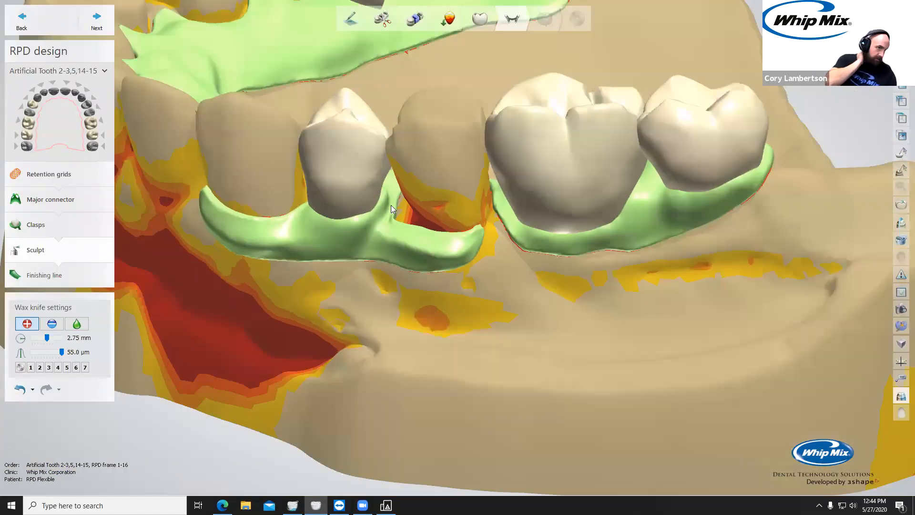
Step: Smooth the buccal clasp arm junction behind artificial tooth 5 with the wax knife size set to 1.85 mm
{"action": "left_click", "coordinate": [83, 323]}
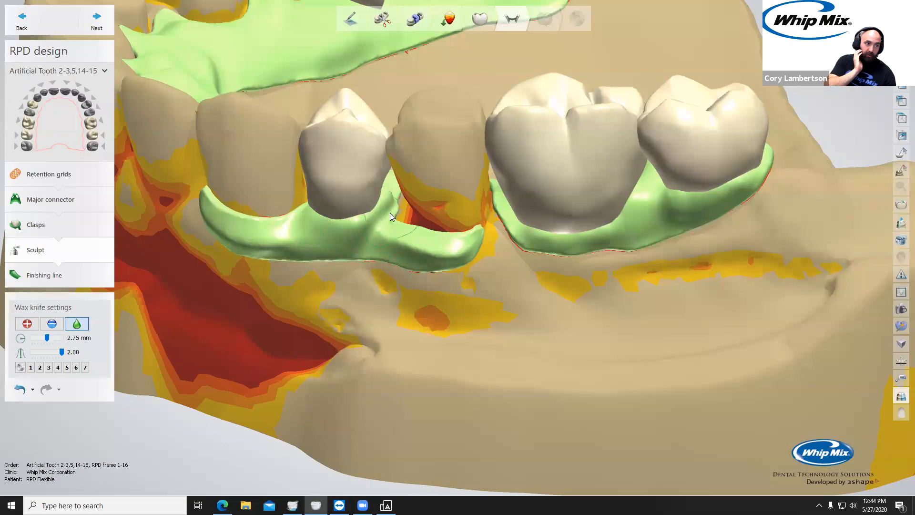
{"action": "scroll", "coordinate": [389, 213], "scroll_direction": "down", "scroll_amount": 3, "text": "shift"}
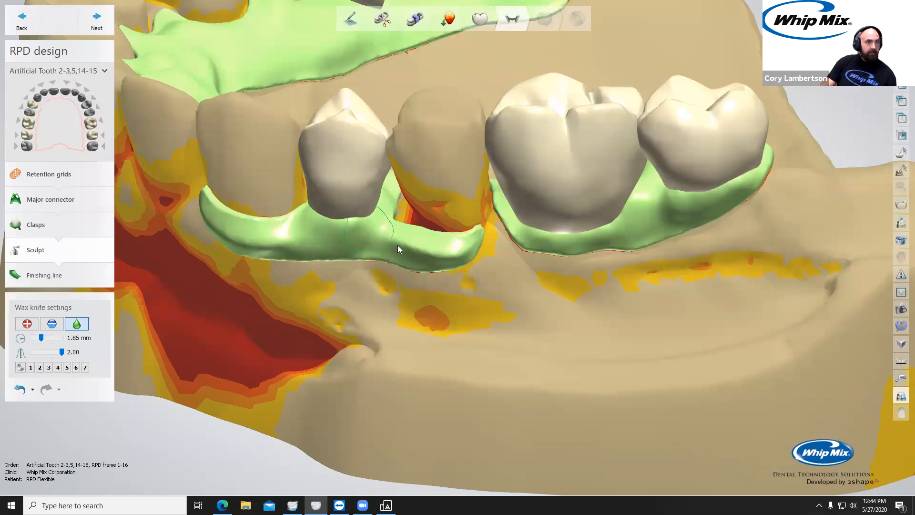
{"action": "mouse_move", "coordinate": [393, 239]}
{"action": "left_mouse_down"}
{"action": "mouse_move", "coordinate": [451, 254]}
{"action": "mouse_move", "coordinate": [421, 250]}
{"action": "left_mouse_up"}
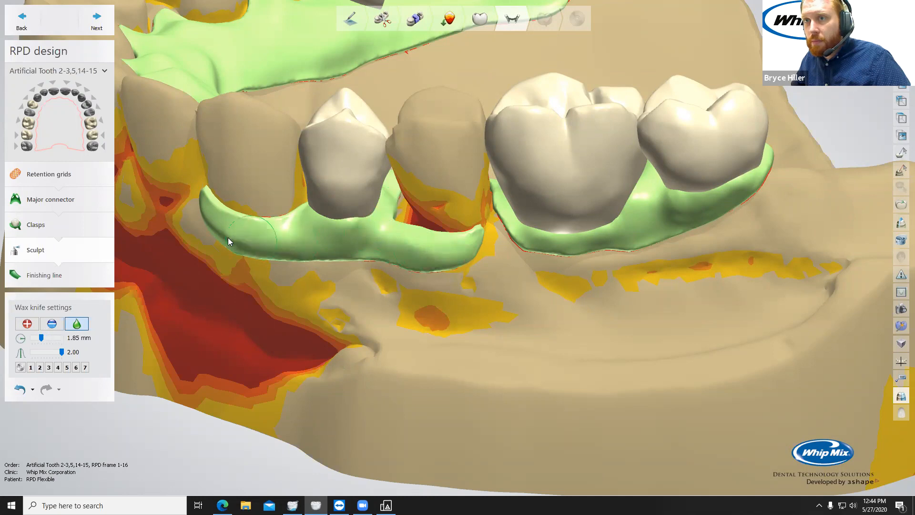
Step: Add wax with the 1.85 mm knife to the buccal arm around the natural tooth in front of artificial tooth 5
{"action": "left_click", "coordinate": [27, 324]}
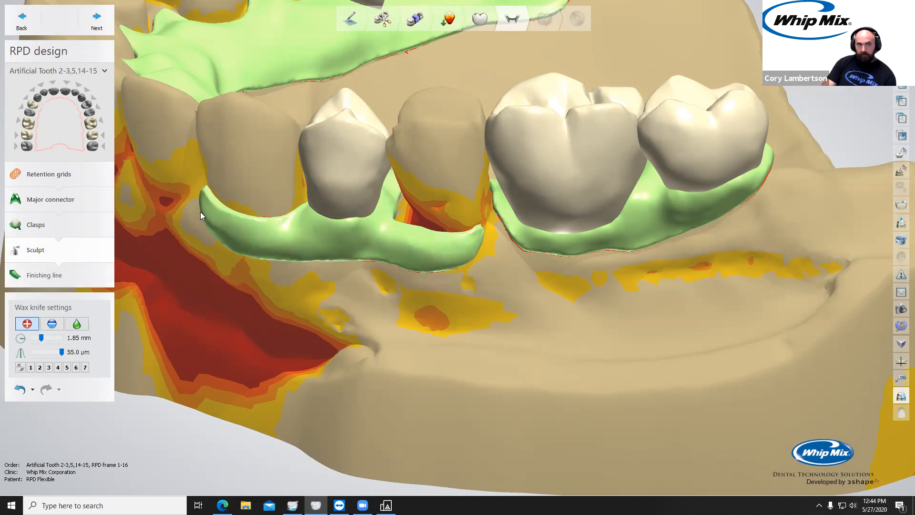
{"action": "mouse_move", "coordinate": [234, 231]}
{"action": "left_mouse_down"}
{"action": "mouse_move", "coordinate": [302, 222]}
{"action": "mouse_move", "coordinate": [268, 222]}
{"action": "mouse_move", "coordinate": [286, 222]}
{"action": "left_mouse_up"}
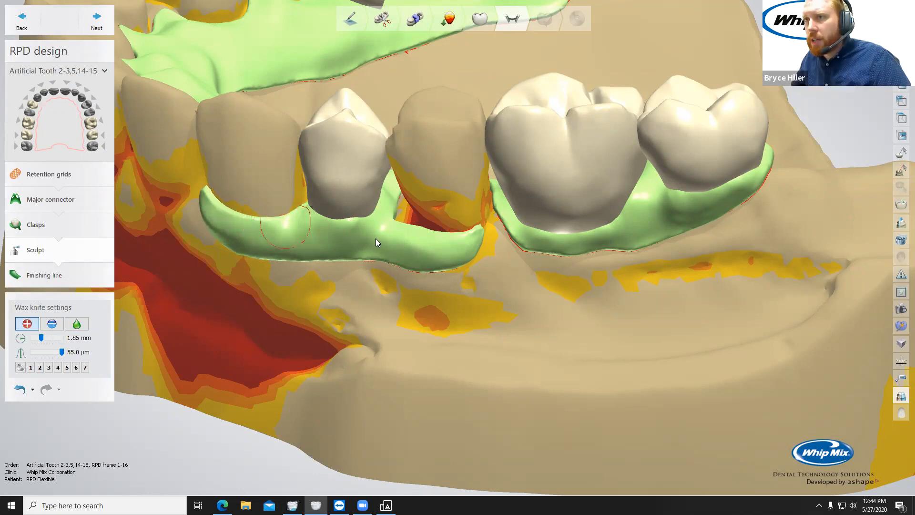
{"action": "scroll", "coordinate": [371, 243], "scroll_direction": "down", "scroll_amount": 1}
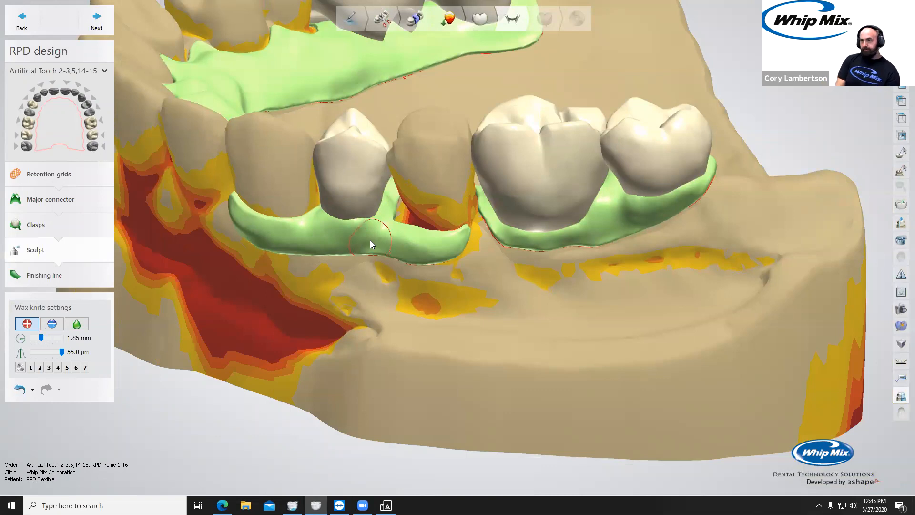
Step: Set the wax knife size to 2.75 mm and add wax along the palatal margin of artificial teeth 2-3
{"action": "scroll", "coordinate": [369, 240], "scroll_direction": "up", "scroll_amount": 3, "text": "ctrl"}
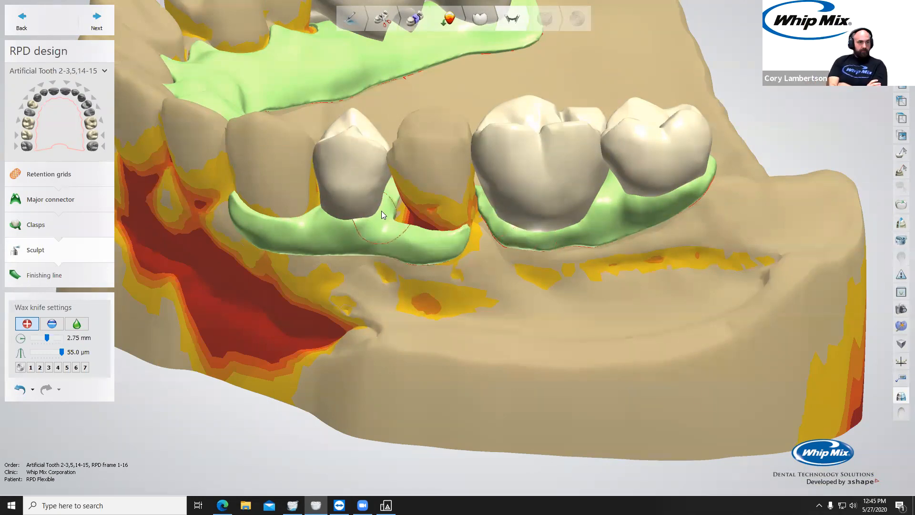
{"action": "scroll", "coordinate": [381, 211], "scroll_direction": "down", "scroll_amount": 4}
{"action": "right_click_drag", "start_coordinate": [515, 212], "coordinate": [355, 258]}
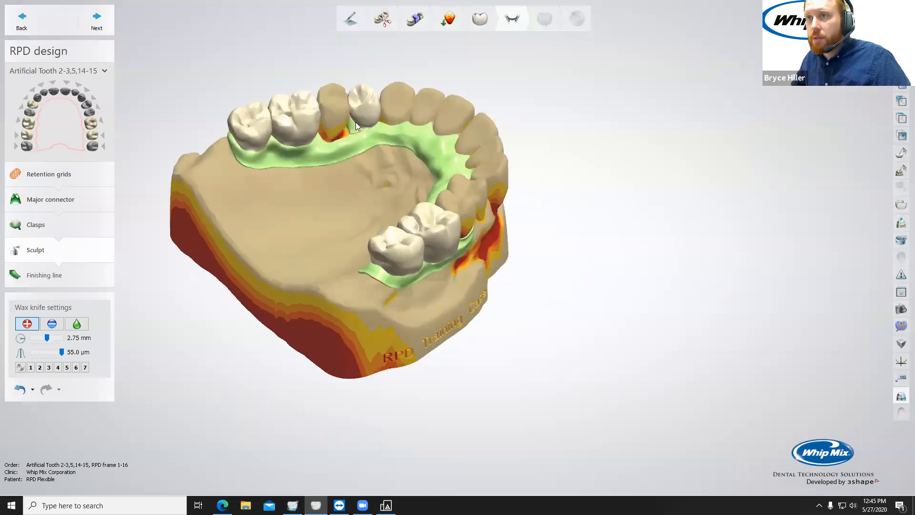
{"action": "scroll", "coordinate": [355, 122], "scroll_direction": "up", "scroll_amount": 3}
{"action": "middle_click_drag", "start_coordinate": [355, 122], "coordinate": [369, 233]}
{"action": "scroll", "coordinate": [369, 234], "scroll_direction": "up", "scroll_amount": 1}
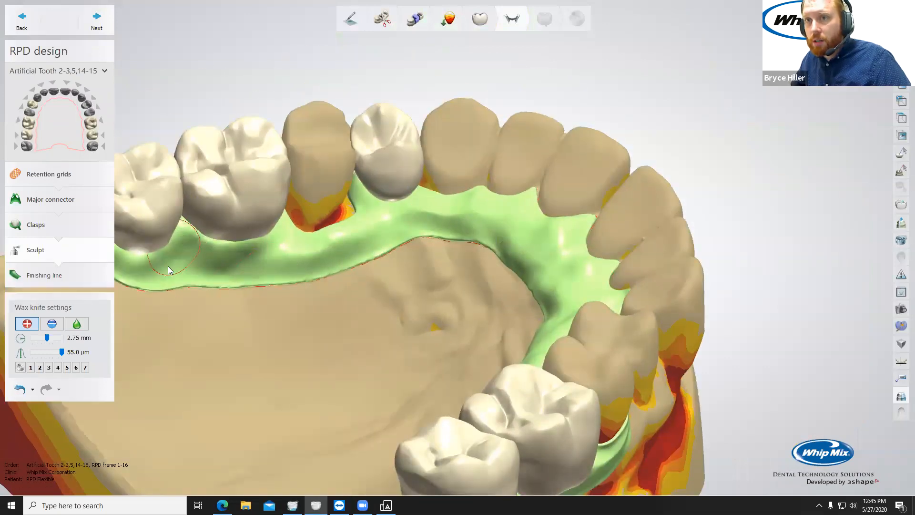
{"action": "mouse_move", "coordinate": [178, 243]}
{"action": "left_mouse_down"}
{"action": "mouse_move", "coordinate": [179, 268]}
{"action": "mouse_move", "coordinate": [268, 269]}
{"action": "mouse_move", "coordinate": [259, 255]}
{"action": "mouse_move", "coordinate": [190, 262]}
{"action": "mouse_move", "coordinate": [261, 245]}
{"action": "mouse_move", "coordinate": [288, 217]}
{"action": "left_mouse_up"}
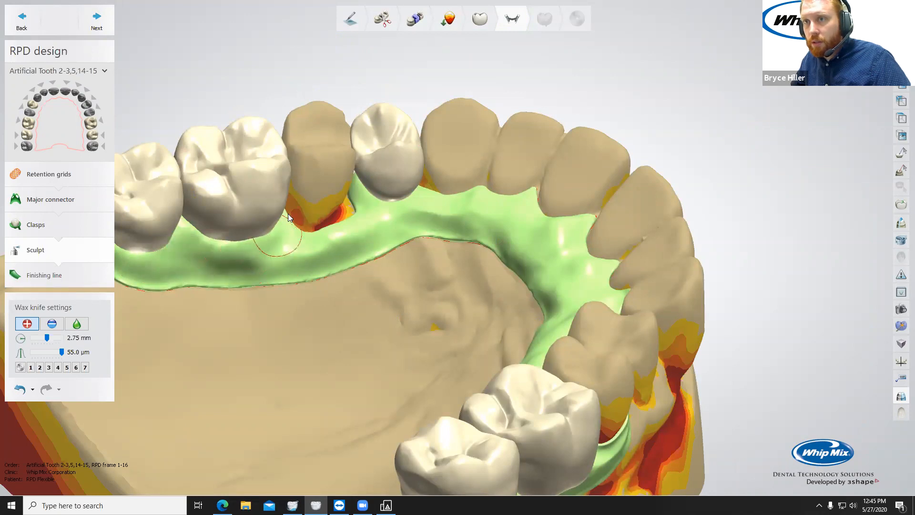
Step: Add wax to the connector on the palatal side of artificial tooth 5 and the natural tooth in front of it
{"action": "scroll", "coordinate": [346, 209], "scroll_direction": "up", "scroll_amount": 2}
{"action": "mouse_move", "coordinate": [441, 185]}
{"action": "left_mouse_down"}
{"action": "mouse_move", "coordinate": [420, 190]}
{"action": "mouse_move", "coordinate": [507, 193]}
{"action": "left_mouse_up"}
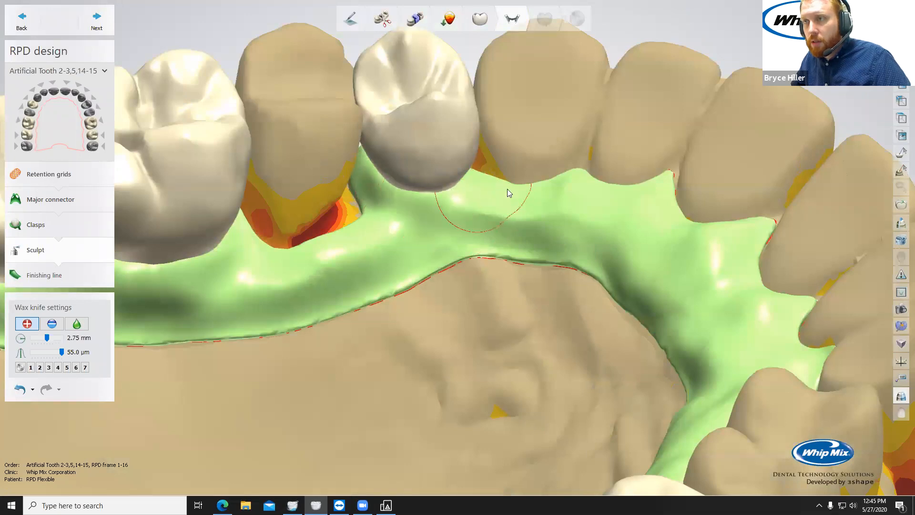
{"action": "scroll", "coordinate": [502, 181], "scroll_direction": "down", "scroll_amount": 3}
{"action": "scroll", "coordinate": [514, 169], "scroll_direction": "up", "scroll_amount": 3}
{"action": "mouse_move", "coordinate": [550, 135]}
{"action": "left_mouse_down"}
{"action": "mouse_move", "coordinate": [501, 197]}
{"action": "mouse_move", "coordinate": [462, 189]}
{"action": "mouse_move", "coordinate": [499, 219]}
{"action": "mouse_move", "coordinate": [582, 221]}
{"action": "mouse_move", "coordinate": [583, 156]}
{"action": "mouse_move", "coordinate": [572, 161]}
{"action": "mouse_move", "coordinate": [584, 172]}
{"action": "mouse_move", "coordinate": [581, 186]}
{"action": "left_mouse_up"}
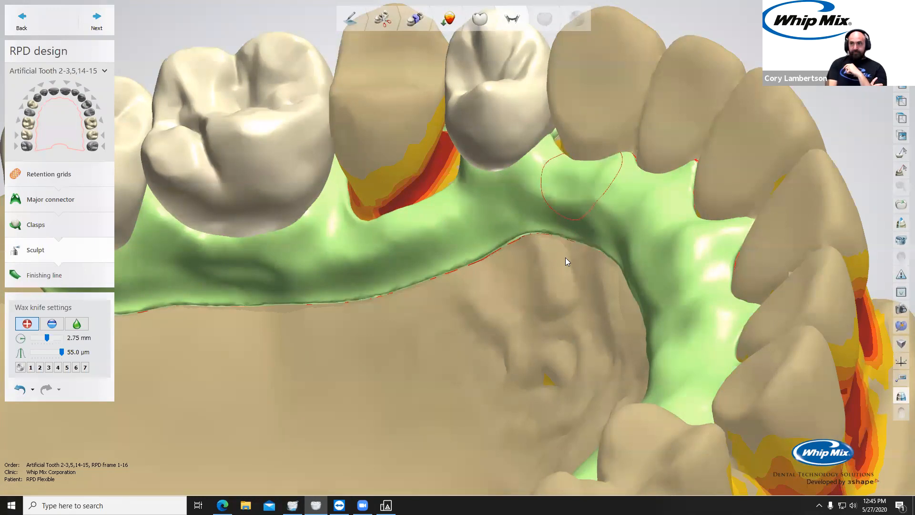
{"action": "right_click_drag", "start_coordinate": [576, 249], "coordinate": [568, 213]}
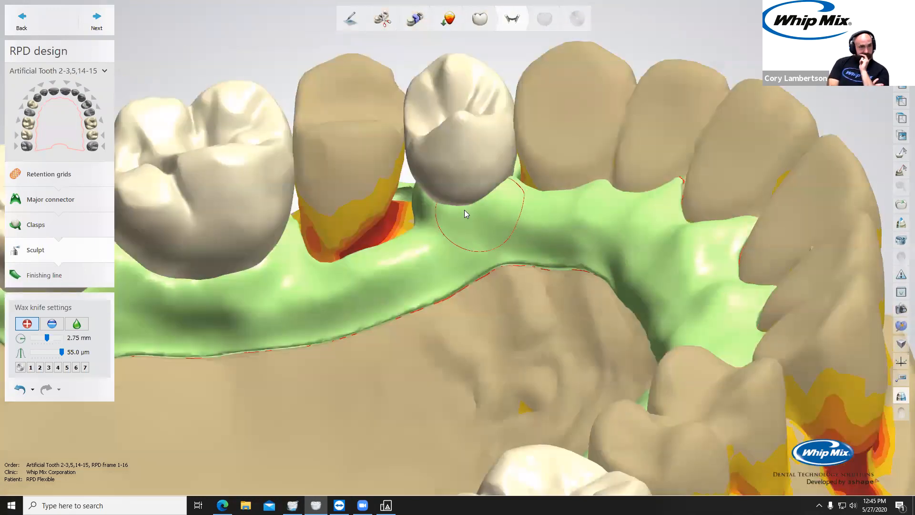
Step: Add wax to the buccal flange beneath artificial teeth 14-15
{"action": "right_click_drag", "start_coordinate": [508, 230], "coordinate": [563, 252]}
{"action": "scroll", "coordinate": [563, 252], "scroll_direction": "down", "scroll_amount": 5}
{"action": "scroll", "coordinate": [535, 219], "scroll_direction": "up", "scroll_amount": 2}
{"action": "right_click_drag", "start_coordinate": [603, 346], "coordinate": [474, 262]}
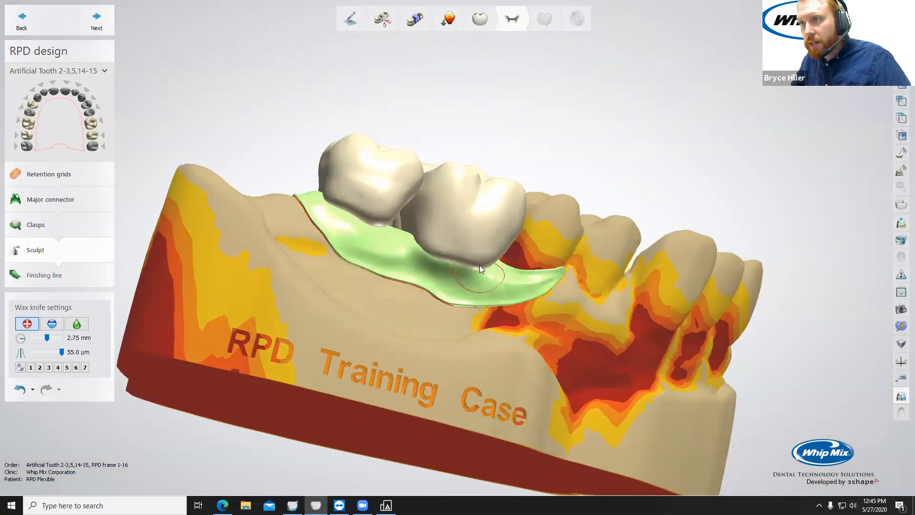
{"action": "right_click_drag", "start_coordinate": [447, 274], "coordinate": [314, 305]}
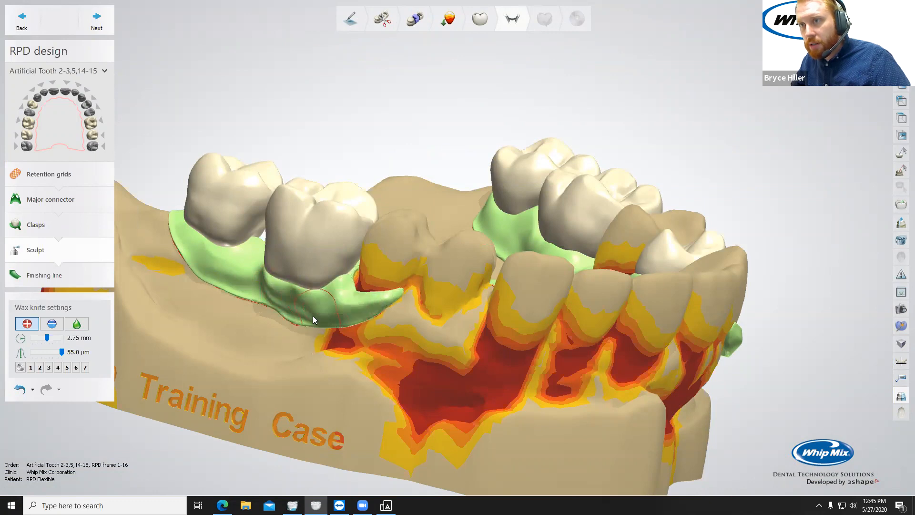
{"action": "right_click_drag", "start_coordinate": [302, 281], "coordinate": [375, 332]}
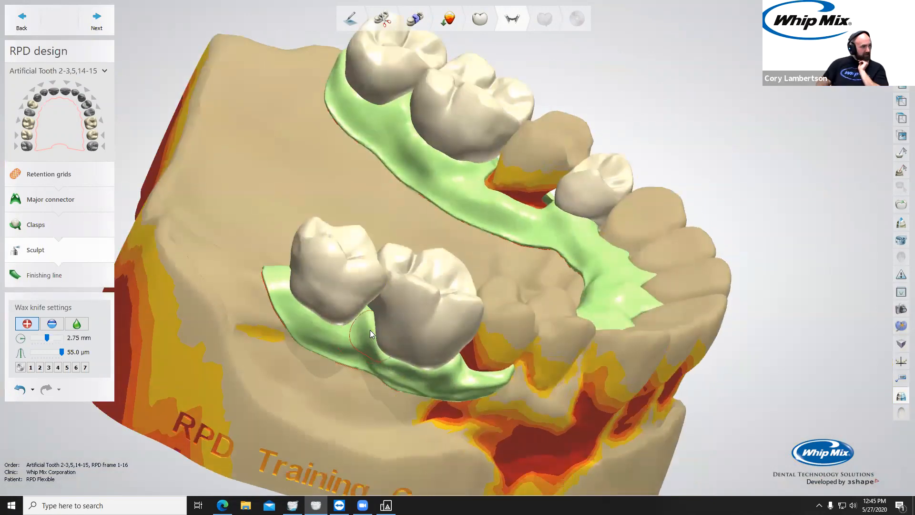
{"action": "mouse_move", "coordinate": [340, 322]}
{"action": "left_mouse_down"}
{"action": "mouse_move", "coordinate": [303, 302]}
{"action": "mouse_move", "coordinate": [336, 320]}
{"action": "mouse_move", "coordinate": [318, 317]}
{"action": "mouse_move", "coordinate": [329, 324]}
{"action": "mouse_move", "coordinate": [341, 322]}
{"action": "mouse_move", "coordinate": [333, 326]}
{"action": "left_mouse_up"}
{"action": "scroll", "coordinate": [330, 302], "scroll_direction": "up", "scroll_amount": 3}
{"action": "mouse_move", "coordinate": [317, 276]}
{"action": "right_mouse_down"}
{"action": "mouse_move", "coordinate": [285, 222]}
{"action": "mouse_move", "coordinate": [317, 207]}
{"action": "right_mouse_up"}
{"action": "mouse_move", "coordinate": [318, 217]}
{"action": "left_mouse_down"}
{"action": "mouse_move", "coordinate": [287, 251]}
{"action": "mouse_move", "coordinate": [242, 211]}
{"action": "mouse_move", "coordinate": [285, 240]}
{"action": "mouse_move", "coordinate": [317, 240]}
{"action": "mouse_move", "coordinate": [335, 273]}
{"action": "mouse_move", "coordinate": [418, 315]}
{"action": "mouse_move", "coordinate": [307, 270]}
{"action": "mouse_move", "coordinate": [331, 218]}
{"action": "mouse_move", "coordinate": [310, 276]}
{"action": "mouse_move", "coordinate": [336, 262]}
{"action": "mouse_move", "coordinate": [233, 220]}
{"action": "mouse_move", "coordinate": [243, 204]}
{"action": "left_mouse_up"}
Step: Add wax to the distal end of the connector behind artificial tooth 15
{"action": "scroll", "coordinate": [242, 202], "scroll_direction": "down", "scroll_amount": 4}
{"action": "right_click_drag", "start_coordinate": [242, 202], "coordinate": [627, 311]}
{"action": "scroll", "coordinate": [579, 303], "scroll_direction": "up", "scroll_amount": 2}
{"action": "mouse_move", "coordinate": [578, 307]}
{"action": "left_mouse_down"}
{"action": "mouse_move", "coordinate": [626, 313]}
{"action": "mouse_move", "coordinate": [646, 303]}
{"action": "left_mouse_up"}
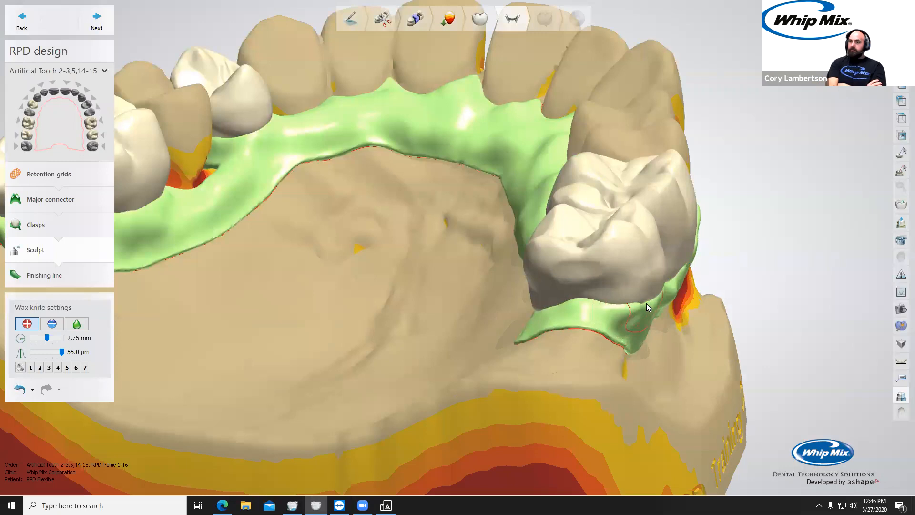
{"action": "scroll", "coordinate": [582, 338], "scroll_direction": "down", "scroll_amount": 3}
{"action": "right_click_drag", "start_coordinate": [581, 337], "coordinate": [647, 319]}
{"action": "scroll", "coordinate": [704, 319], "scroll_direction": "up", "scroll_amount": 3}
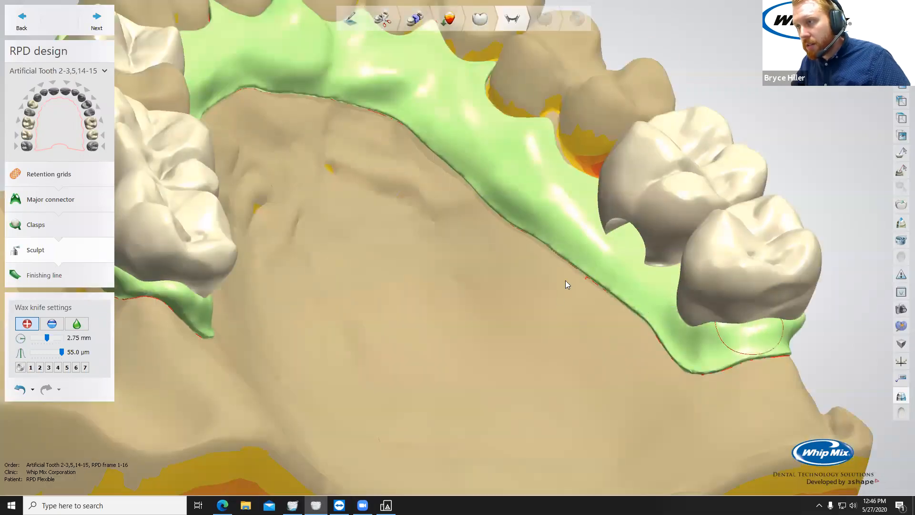
Step: Build up the connector along the palatal side of artificial teeth 14-15, filling the gap under tooth 14
{"action": "scroll", "coordinate": [632, 313], "scroll_direction": "down", "scroll_amount": 3}
{"action": "right_click_drag", "start_coordinate": [632, 314], "coordinate": [588, 259]}
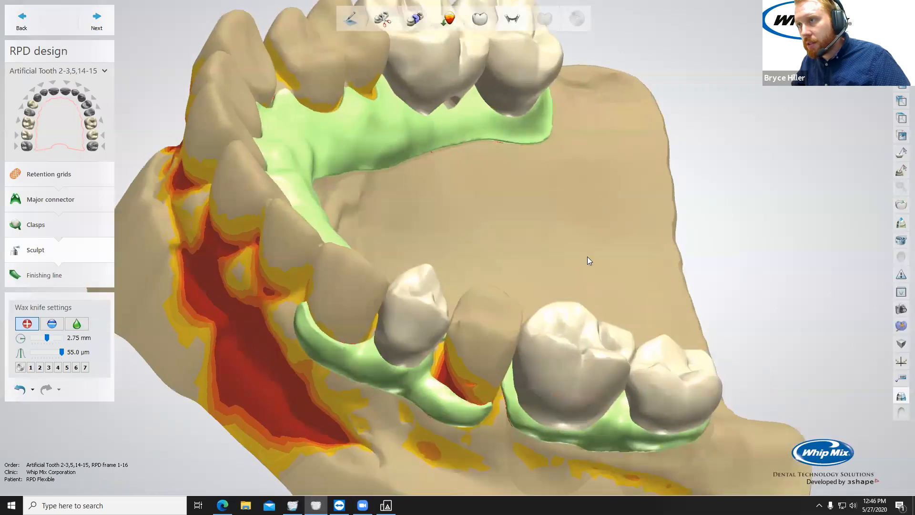
{"action": "scroll", "coordinate": [596, 205], "scroll_direction": "up", "scroll_amount": 5}
{"action": "right_click_drag", "start_coordinate": [662, 329], "coordinate": [676, 254]}
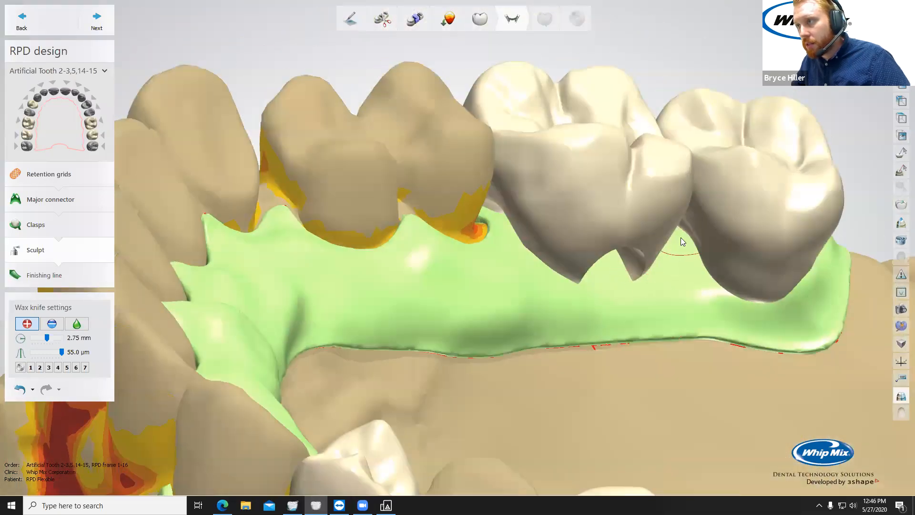
{"action": "mouse_move", "coordinate": [691, 244]}
{"action": "left_mouse_down"}
{"action": "mouse_move", "coordinate": [742, 298]}
{"action": "mouse_move", "coordinate": [813, 284]}
{"action": "left_mouse_up"}
{"action": "left_click_drag", "start_coordinate": [628, 284], "coordinate": [607, 268]}
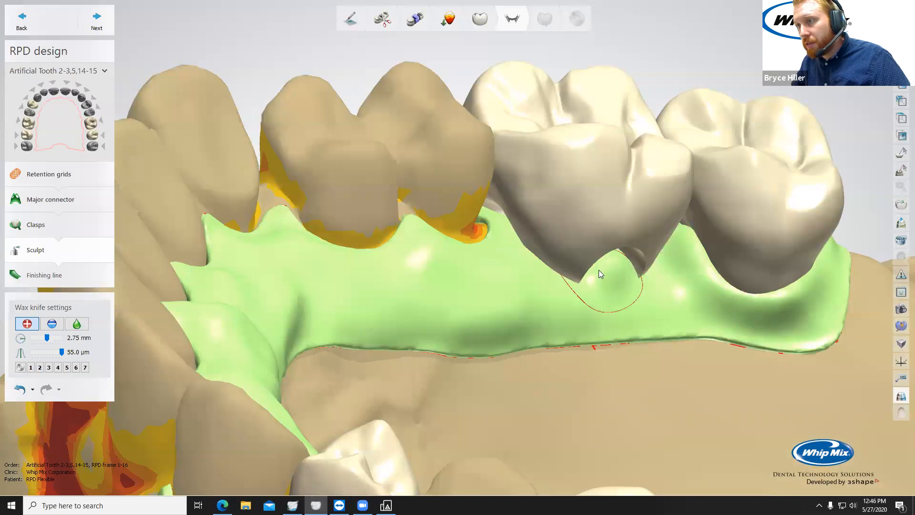
{"action": "right_click_drag", "start_coordinate": [599, 269], "coordinate": [517, 267]}
{"action": "mouse_move", "coordinate": [669, 275]}
{"action": "left_mouse_down"}
{"action": "mouse_move", "coordinate": [651, 260]}
{"action": "mouse_move", "coordinate": [677, 254]}
{"action": "mouse_move", "coordinate": [696, 270]}
{"action": "left_mouse_up"}
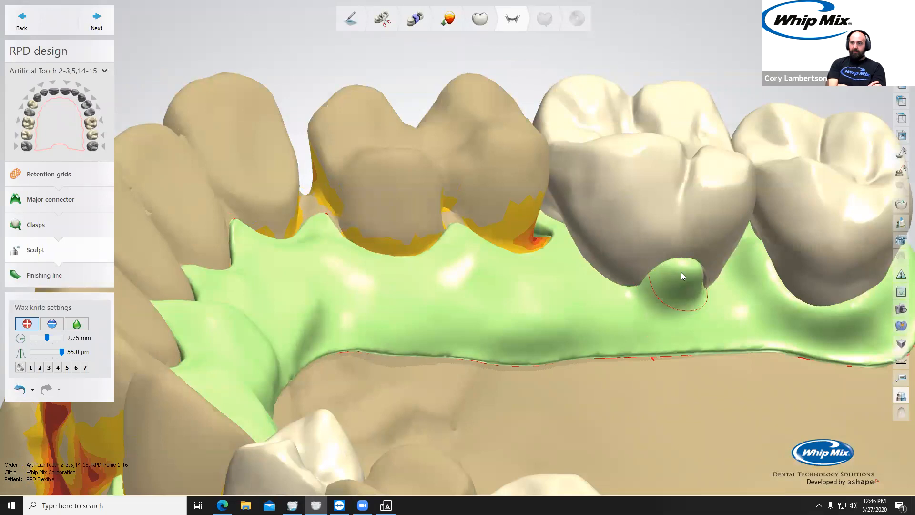
Step: Make the artificial teeth translucent and examine the connector beneath artificial teeth 14-15
{"action": "right_click_drag", "start_coordinate": [681, 272], "coordinate": [644, 261]}
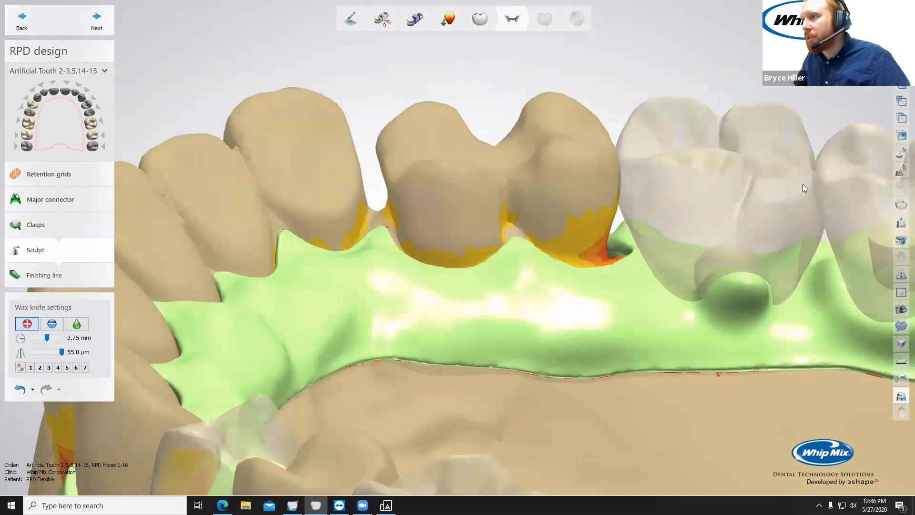
{"action": "scroll", "coordinate": [739, 253], "scroll_direction": "down", "scroll_amount": 3}
{"action": "right_click_drag", "start_coordinate": [722, 193], "coordinate": [839, 177]}
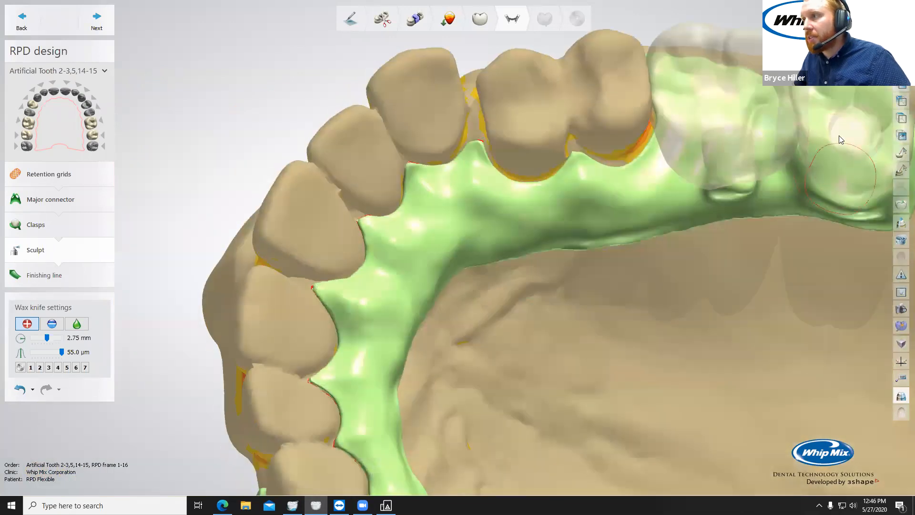
Step: Build up wax inside translucent artificial tooth 15, raising a rounded post beneath its centre
{"action": "right_click_drag", "start_coordinate": [839, 135], "coordinate": [867, 263]}
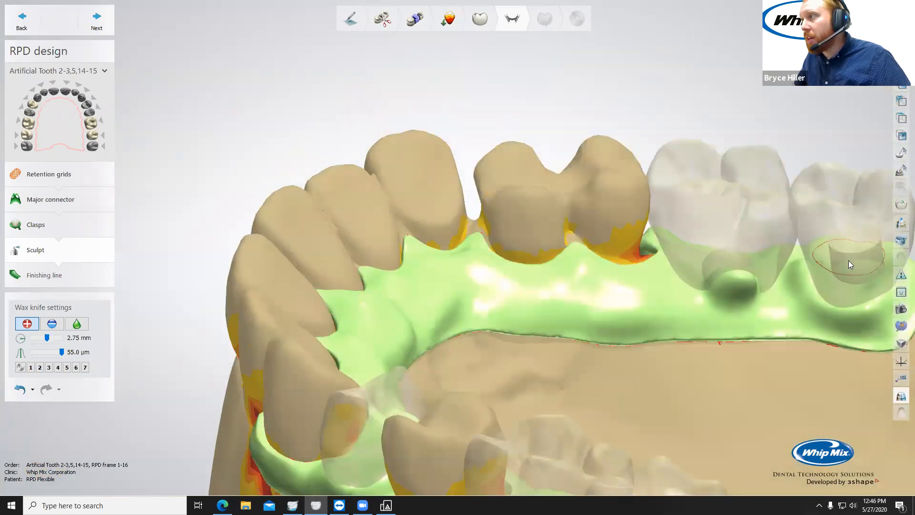
{"action": "mouse_move", "coordinate": [847, 262]}
{"action": "right_mouse_down"}
{"action": "mouse_move", "coordinate": [641, 206]}
{"action": "mouse_move", "coordinate": [645, 222]}
{"action": "right_mouse_up"}
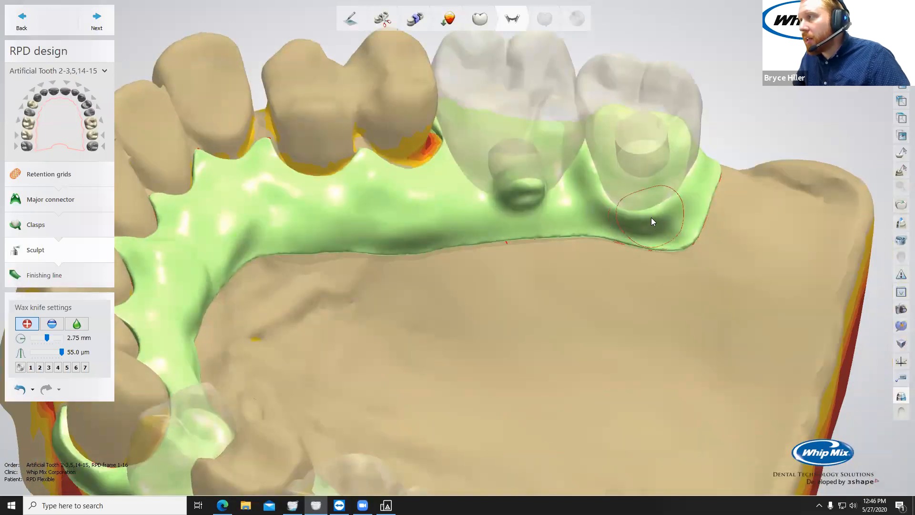
{"action": "right_click_drag", "start_coordinate": [646, 175], "coordinate": [645, 185]}
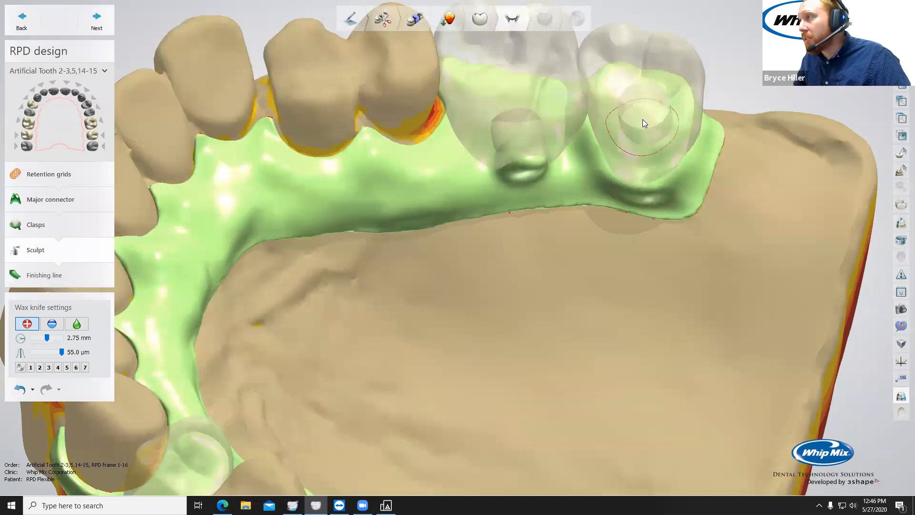
{"action": "scroll", "coordinate": [767, 122], "scroll_direction": "up", "scroll_amount": 3}
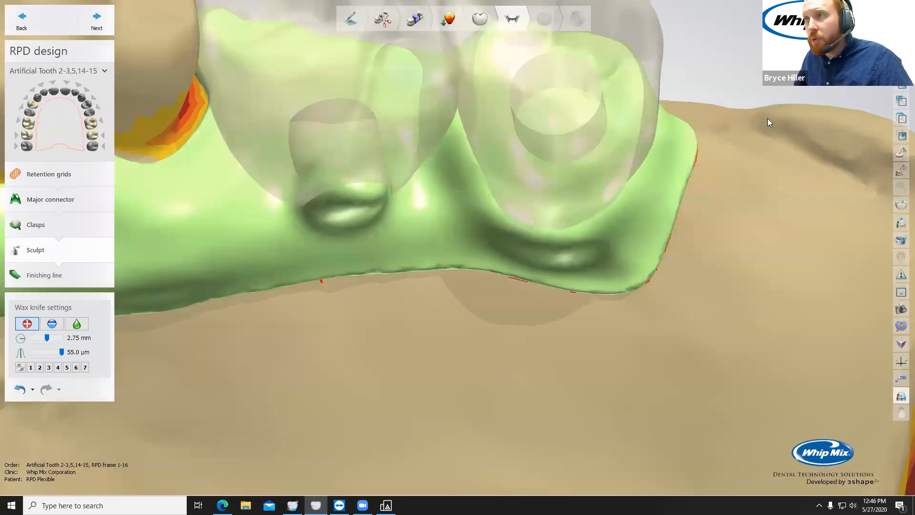
{"action": "right_click_drag", "start_coordinate": [767, 119], "coordinate": [767, 138]}
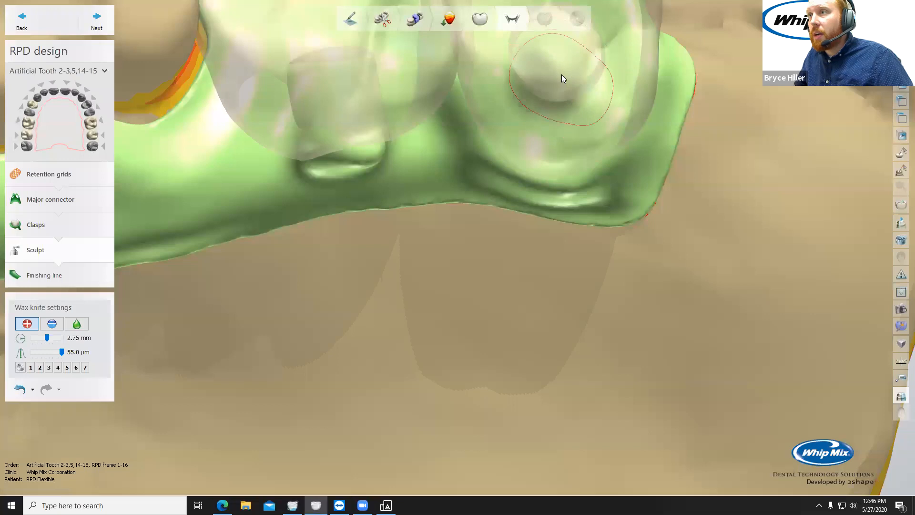
{"action": "scroll", "coordinate": [564, 77], "scroll_direction": "down", "scroll_amount": 3}
{"action": "right_click_drag", "start_coordinate": [624, 274], "coordinate": [619, 260]}
{"action": "mouse_move", "coordinate": [619, 242]}
{"action": "left_mouse_down"}
{"action": "mouse_move", "coordinate": [618, 276]}
{"action": "mouse_move", "coordinate": [615, 237]}
{"action": "mouse_move", "coordinate": [621, 272]}
{"action": "mouse_move", "coordinate": [619, 251]}
{"action": "mouse_move", "coordinate": [589, 237]}
{"action": "mouse_move", "coordinate": [638, 285]}
{"action": "mouse_move", "coordinate": [611, 224]}
{"action": "mouse_move", "coordinate": [640, 248]}
{"action": "mouse_move", "coordinate": [638, 270]}
{"action": "left_mouse_up"}
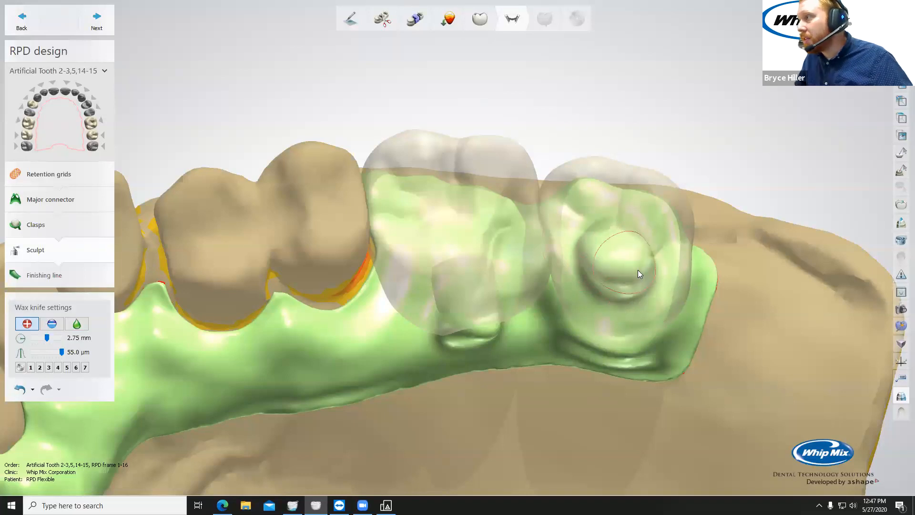
Step: Build up wax beneath translucent artificial tooth 14, filling its centre and palatal side
{"action": "scroll", "coordinate": [646, 269], "scroll_direction": "down", "scroll_amount": 3}
{"action": "right_click_drag", "start_coordinate": [649, 269], "coordinate": [604, 268]}
{"action": "scroll", "coordinate": [617, 275], "scroll_direction": "up", "scroll_amount": 3}
{"action": "right_click_drag", "start_coordinate": [647, 289], "coordinate": [598, 377]}
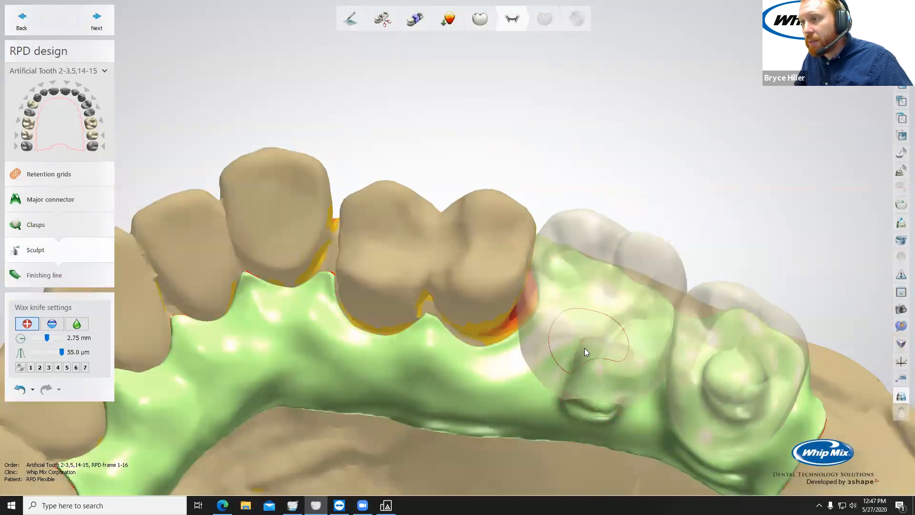
{"action": "right_click_drag", "start_coordinate": [613, 334], "coordinate": [608, 455]}
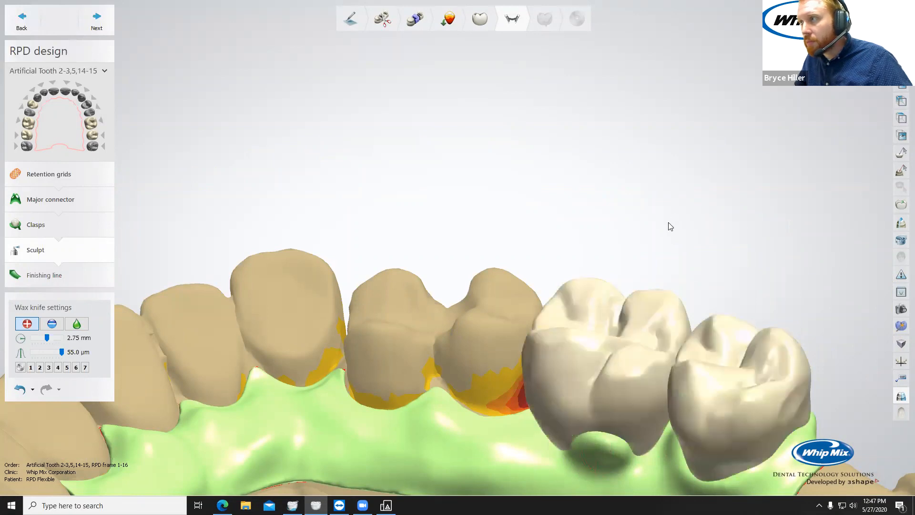
{"action": "scroll", "coordinate": [669, 225], "scroll_direction": "down", "scroll_amount": 2}
{"action": "right_click_drag", "start_coordinate": [609, 229], "coordinate": [474, 385]}
{"action": "scroll", "coordinate": [568, 409], "scroll_direction": "up", "scroll_amount": 2}
{"action": "left_click_drag", "start_coordinate": [450, 359], "coordinate": [452, 353]}
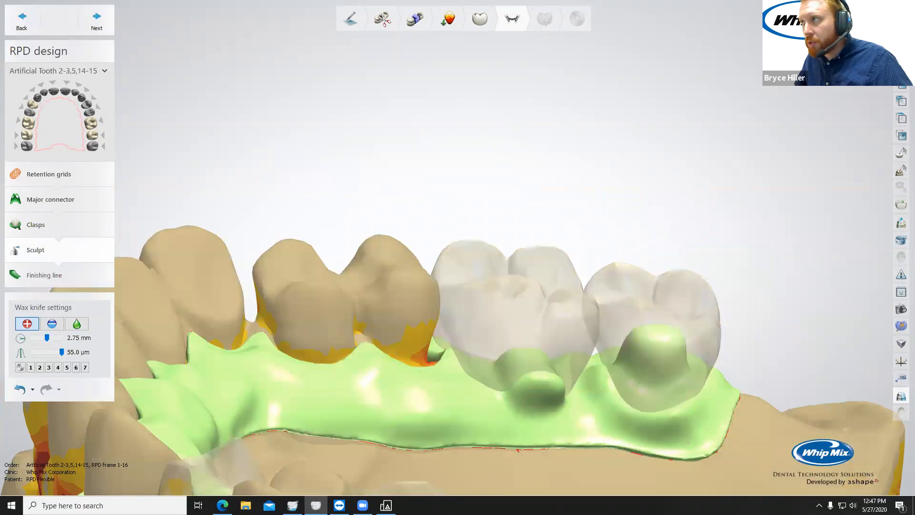
{"action": "scroll", "coordinate": [515, 363], "scroll_direction": "up", "scroll_amount": 2}
{"action": "right_click_drag", "start_coordinate": [516, 363], "coordinate": [489, 211]}
{"action": "right_click_drag", "start_coordinate": [556, 354], "coordinate": [503, 305]}
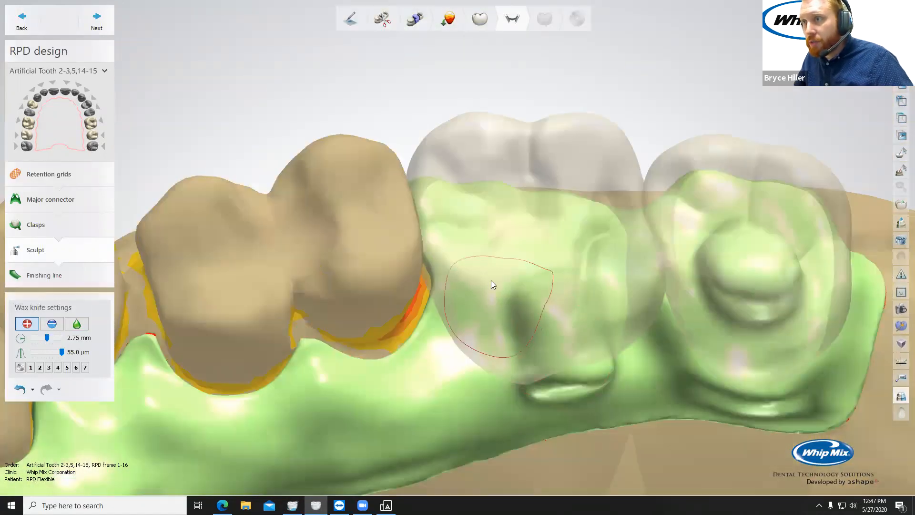
{"action": "right_click_drag", "start_coordinate": [500, 256], "coordinate": [515, 329]}
{"action": "mouse_move", "coordinate": [520, 337]}
{"action": "left_mouse_down"}
{"action": "mouse_move", "coordinate": [554, 312]}
{"action": "mouse_move", "coordinate": [478, 302]}
{"action": "mouse_move", "coordinate": [507, 347]}
{"action": "left_mouse_up"}
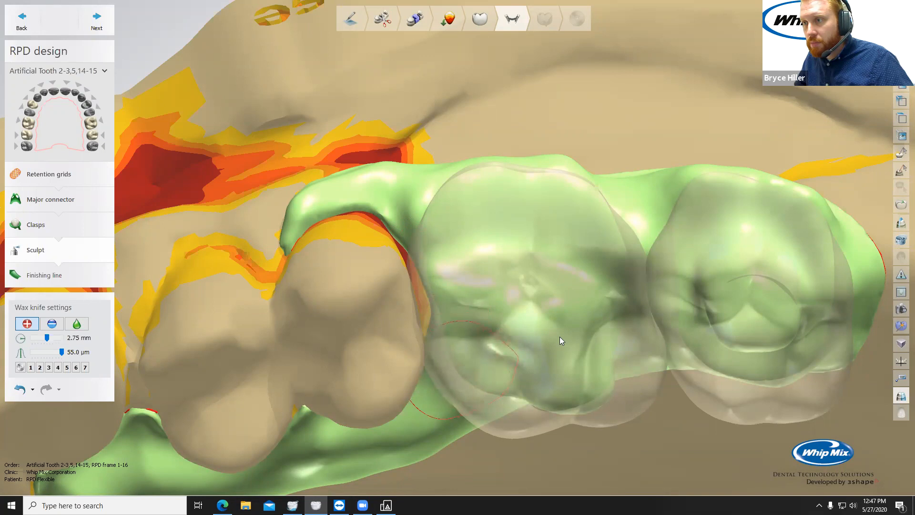
Step: Add wax beneath translucent artificial teeth 2-3
{"action": "scroll", "coordinate": [559, 337], "scroll_direction": "down", "scroll_amount": 10}
{"action": "right_click_drag", "start_coordinate": [554, 387], "coordinate": [520, 361]}
{"action": "scroll", "coordinate": [508, 376], "scroll_direction": "up", "scroll_amount": 10}
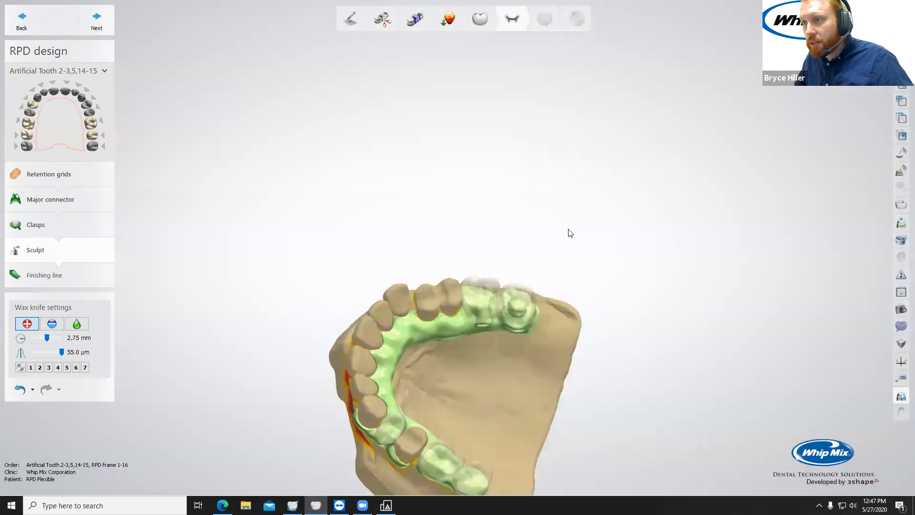
{"action": "scroll", "coordinate": [454, 333], "scroll_direction": "up", "scroll_amount": 4}
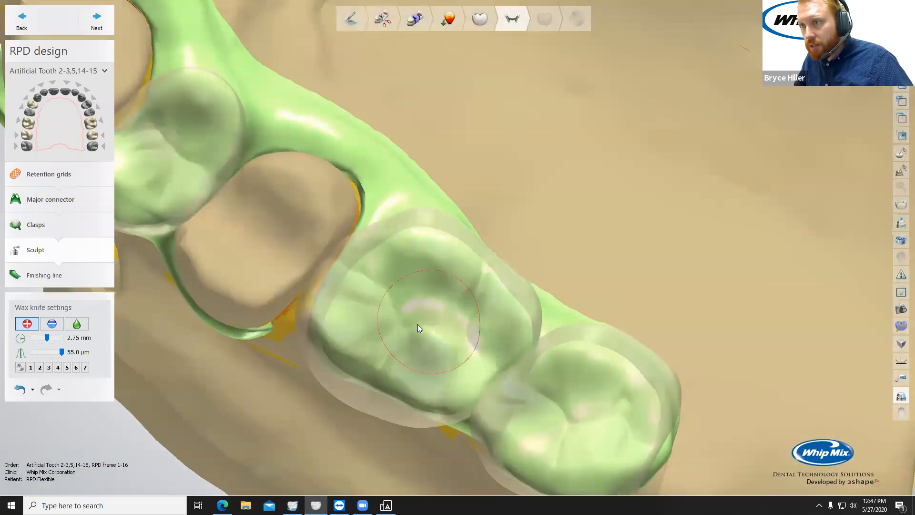
{"action": "mouse_move", "coordinate": [373, 312]}
{"action": "left_mouse_down"}
{"action": "mouse_move", "coordinate": [408, 358]}
{"action": "mouse_move", "coordinate": [427, 302]}
{"action": "mouse_move", "coordinate": [421, 290]}
{"action": "mouse_move", "coordinate": [467, 369]}
{"action": "left_mouse_up"}
{"action": "mouse_move", "coordinate": [600, 423]}
{"action": "left_mouse_down"}
{"action": "mouse_move", "coordinate": [576, 409]}
{"action": "mouse_move", "coordinate": [579, 425]}
{"action": "mouse_move", "coordinate": [531, 435]}
{"action": "mouse_move", "coordinate": [551, 397]}
{"action": "mouse_move", "coordinate": [606, 428]}
{"action": "mouse_move", "coordinate": [619, 423]}
{"action": "left_mouse_up"}
{"action": "scroll", "coordinate": [619, 423], "scroll_direction": "down", "scroll_amount": 5}
{"action": "right_click_drag", "start_coordinate": [620, 423], "coordinate": [483, 466]}
{"action": "scroll", "coordinate": [578, 337], "scroll_direction": "up", "scroll_amount": 3}
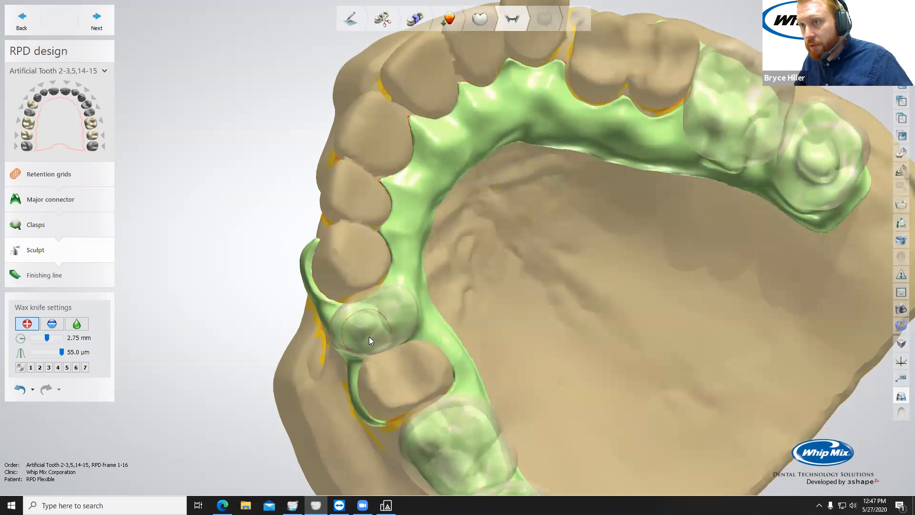
Step: Examine the wax beneath the translucent artificial teeth on both sides of the arch
{"action": "scroll", "coordinate": [435, 282], "scroll_direction": "down", "scroll_amount": 5}
{"action": "right_click_drag", "start_coordinate": [399, 346], "coordinate": [567, 322]}
{"action": "scroll", "coordinate": [461, 278], "scroll_direction": "up", "scroll_amount": 4}
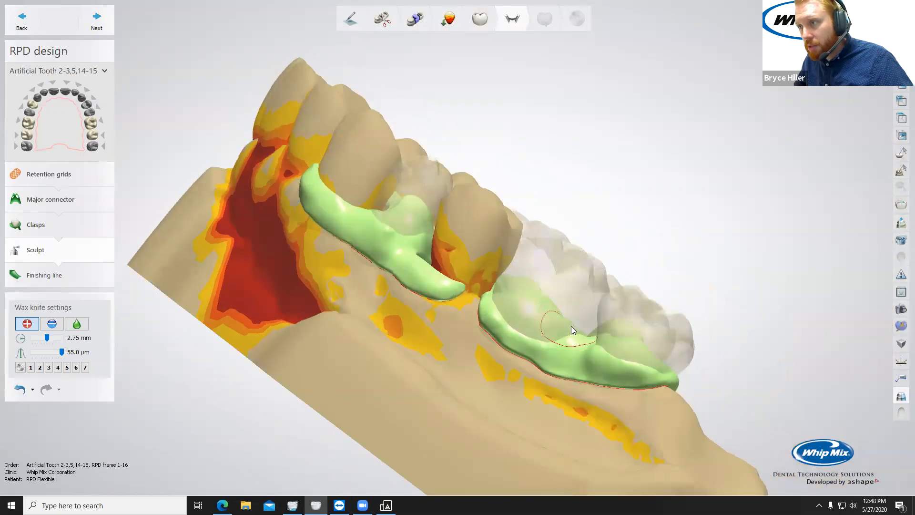
{"action": "right_click_drag", "start_coordinate": [618, 351], "coordinate": [571, 373]}
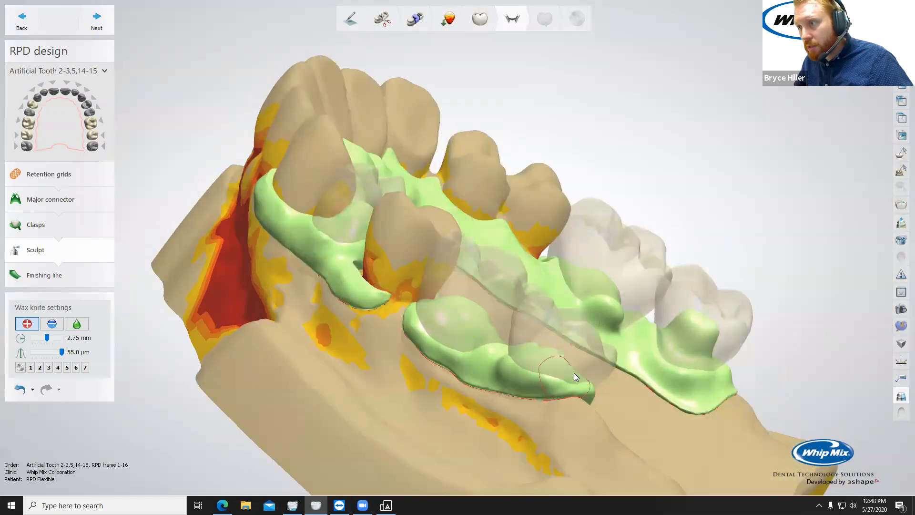
{"action": "right_click_drag", "start_coordinate": [520, 333], "coordinate": [633, 380]}
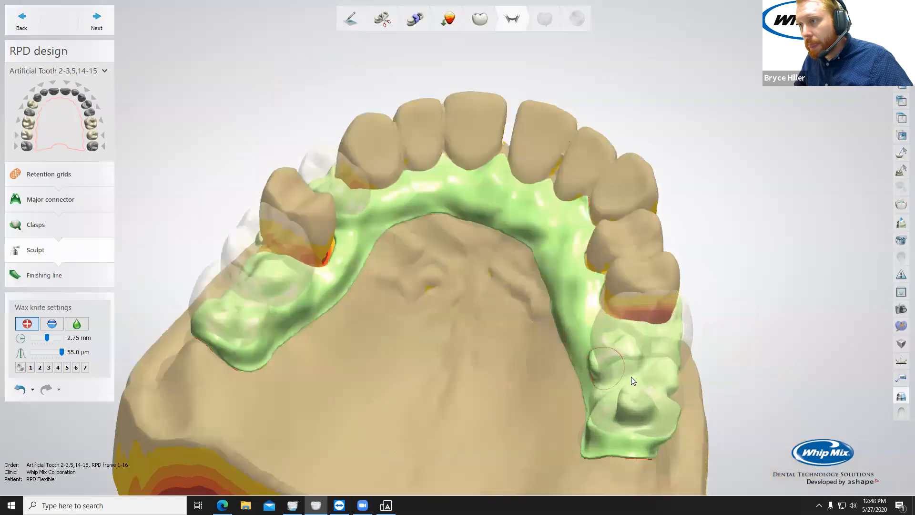
{"action": "scroll", "coordinate": [634, 379], "scroll_direction": "up", "scroll_amount": 5}
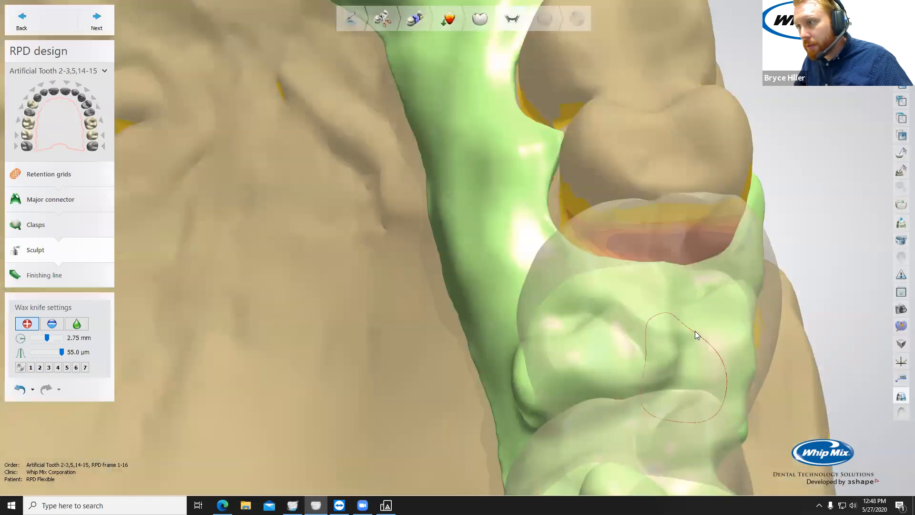
{"action": "right_click_drag", "start_coordinate": [680, 373], "coordinate": [680, 400]}
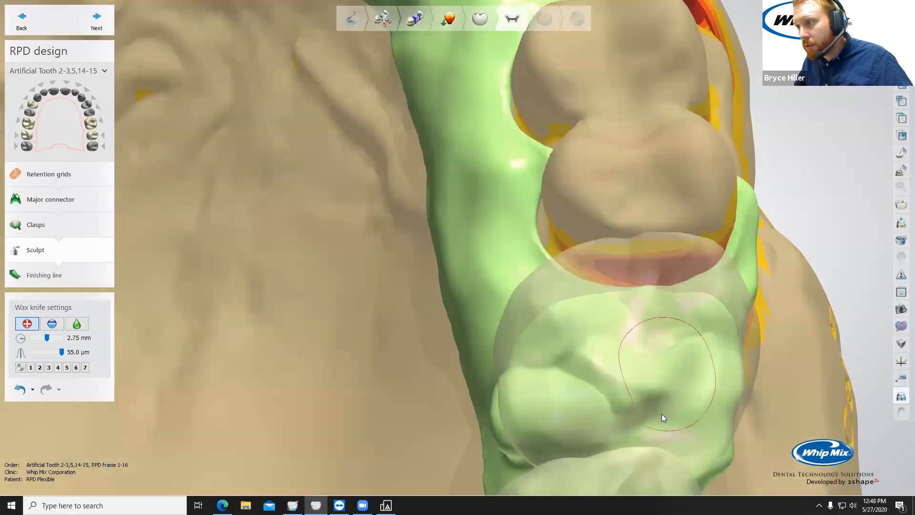
{"action": "scroll", "coordinate": [662, 402], "scroll_direction": "down", "scroll_amount": 5}
{"action": "scroll", "coordinate": [693, 398], "scroll_direction": "up", "scroll_amount": 2}
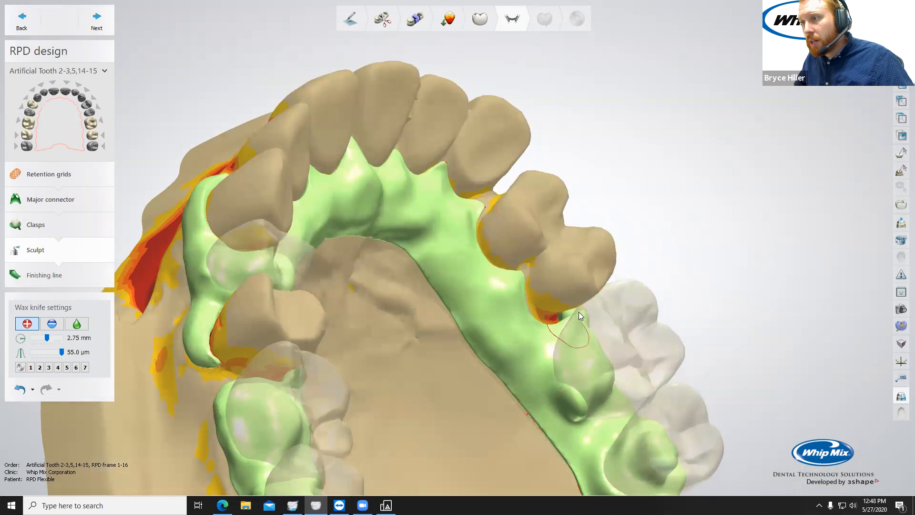
Step: Smooth the wax along the buccal side of artificial teeth 2-3 at 2.75 mm brush radius and strength 2.00
{"action": "left_click", "coordinate": [83, 324]}
{"action": "right_click_drag", "start_coordinate": [263, 336], "coordinate": [342, 315]}
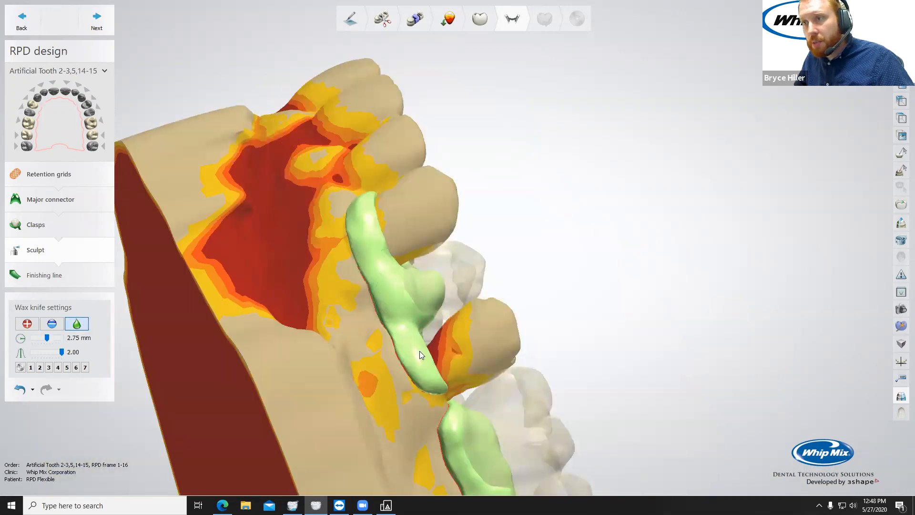
{"action": "right_click_drag", "start_coordinate": [419, 350], "coordinate": [344, 365]}
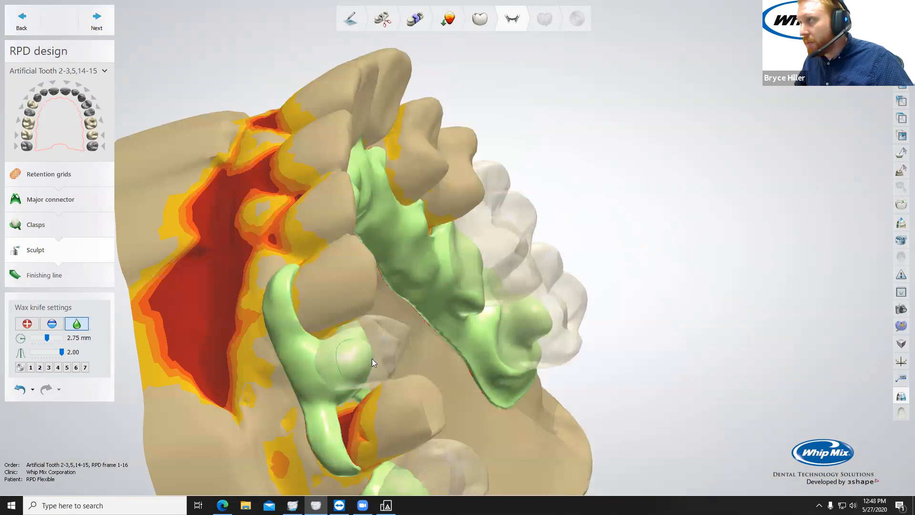
{"action": "middle_click_drag", "start_coordinate": [462, 332], "coordinate": [410, 202]}
{"action": "right_click_drag", "start_coordinate": [410, 202], "coordinate": [346, 346]}
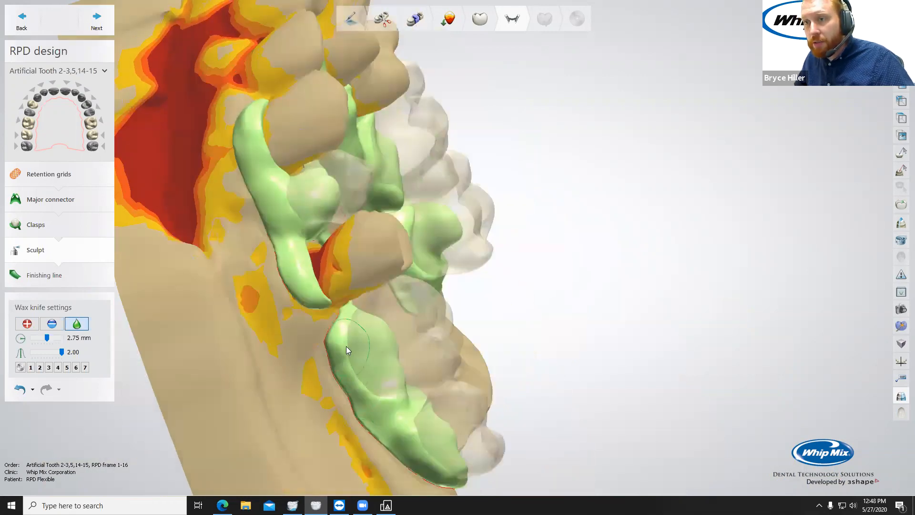
{"action": "left_click_drag", "start_coordinate": [348, 369], "coordinate": [437, 462]}
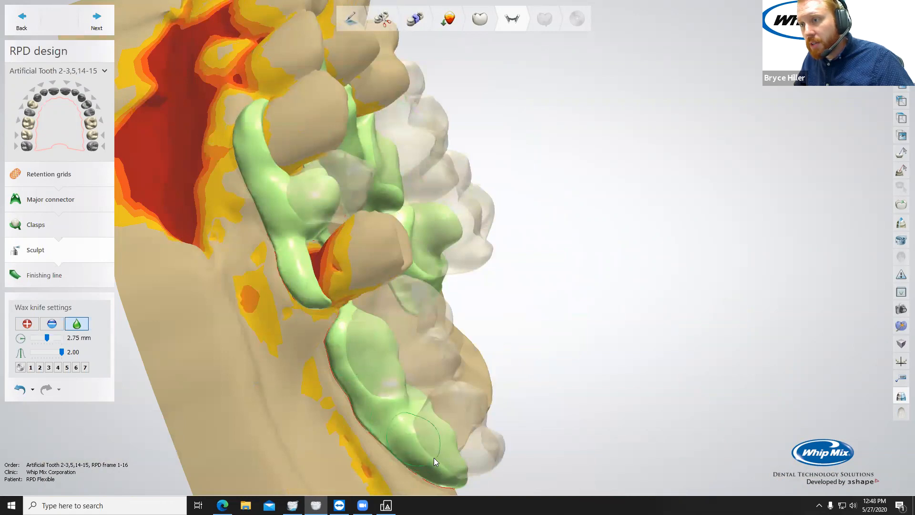
{"action": "right_click_drag", "start_coordinate": [449, 431], "coordinate": [343, 411]}
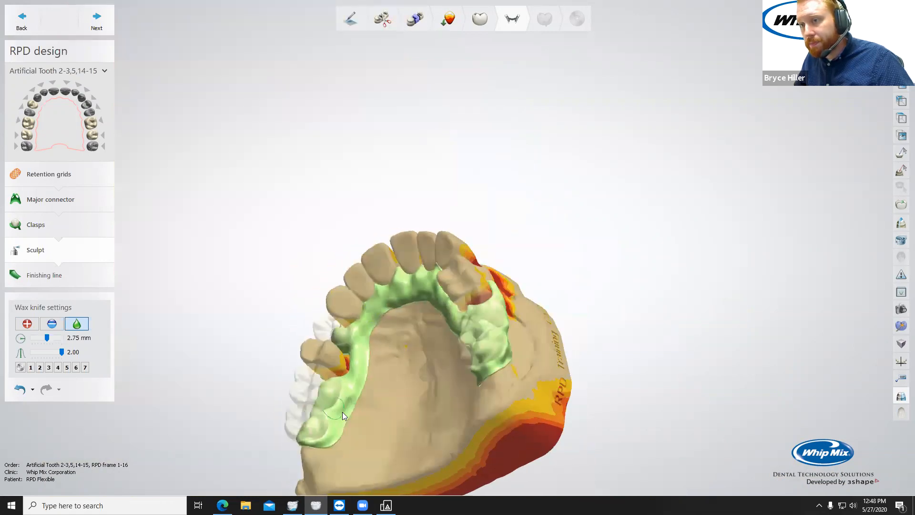
Step: Smooth the wax around artificial tooth 14 and make the artificial teeth opaque again
{"action": "scroll", "coordinate": [353, 398], "scroll_direction": "up", "scroll_amount": 3}
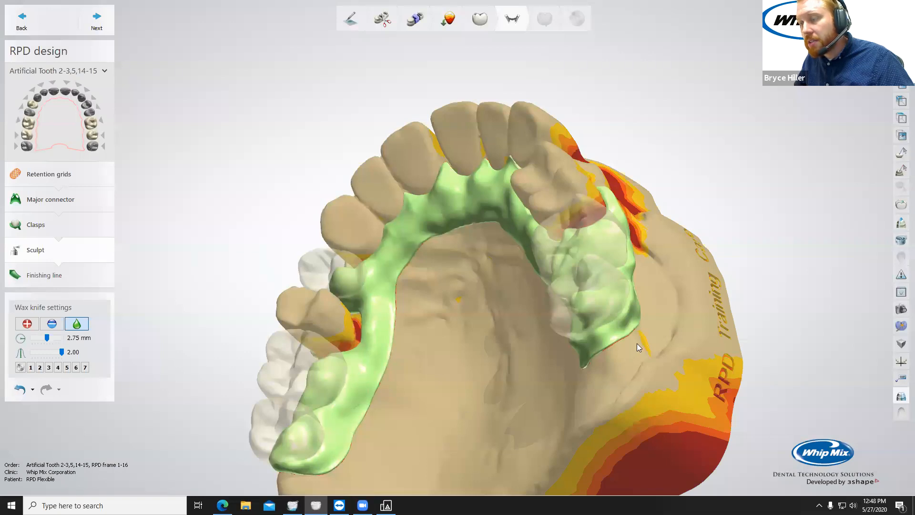
{"action": "right_click_drag", "start_coordinate": [637, 343], "coordinate": [587, 356]}
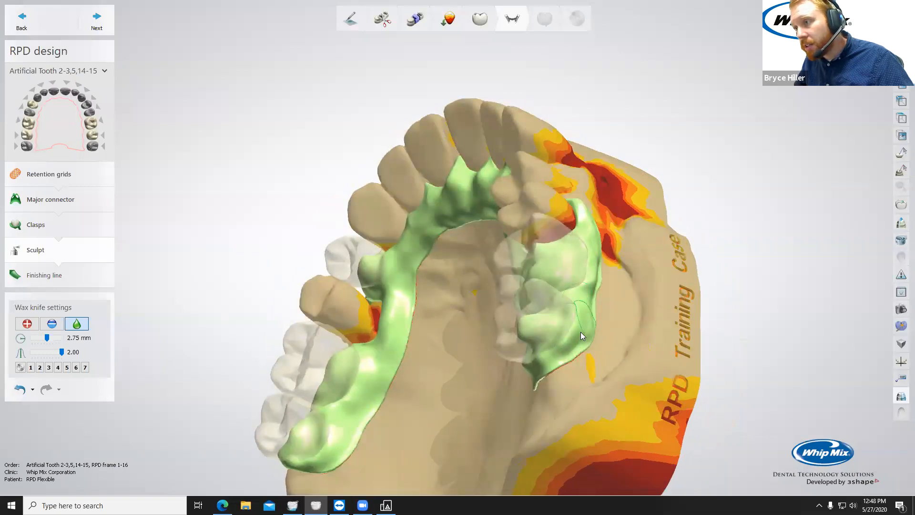
{"action": "scroll", "coordinate": [487, 345], "scroll_direction": "up", "scroll_amount": 5}
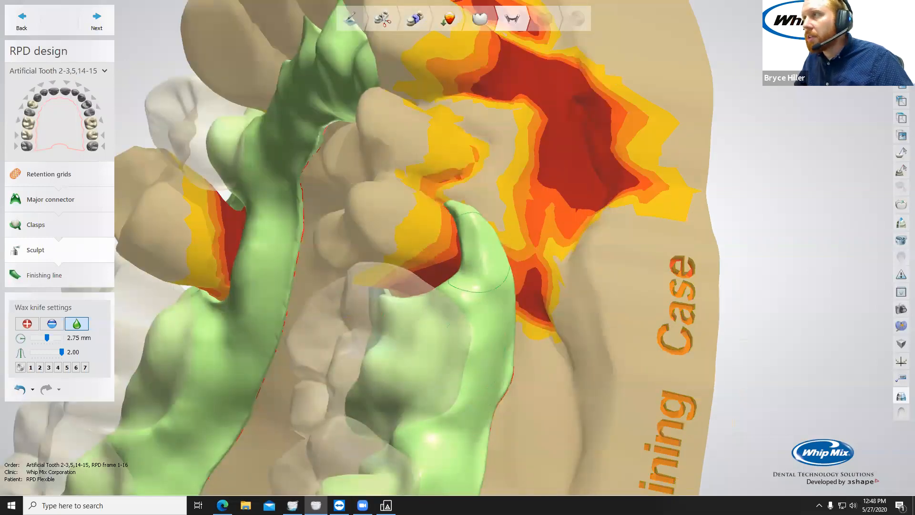
{"action": "right_click_drag", "start_coordinate": [573, 299], "coordinate": [508, 248]}
{"action": "left_click_drag", "start_coordinate": [508, 248], "coordinate": [508, 225]}
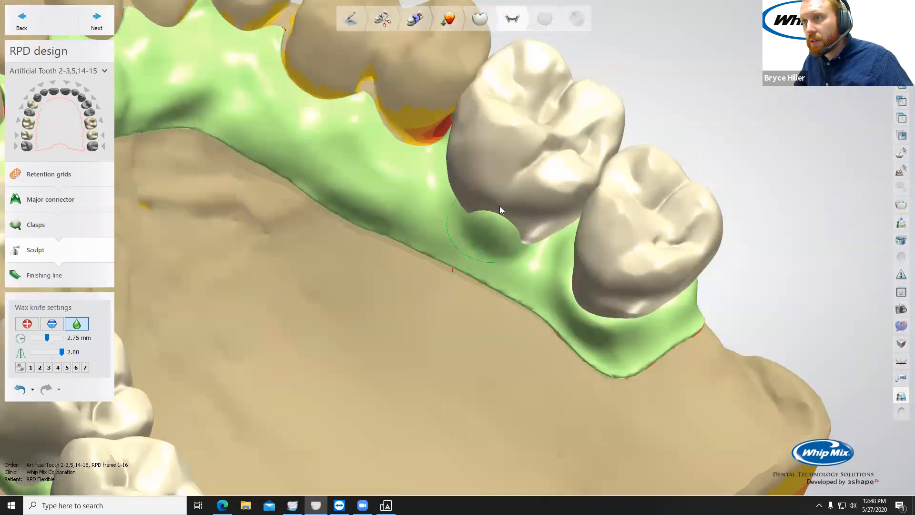
{"action": "right_click_drag", "start_coordinate": [490, 185], "coordinate": [468, 163]}
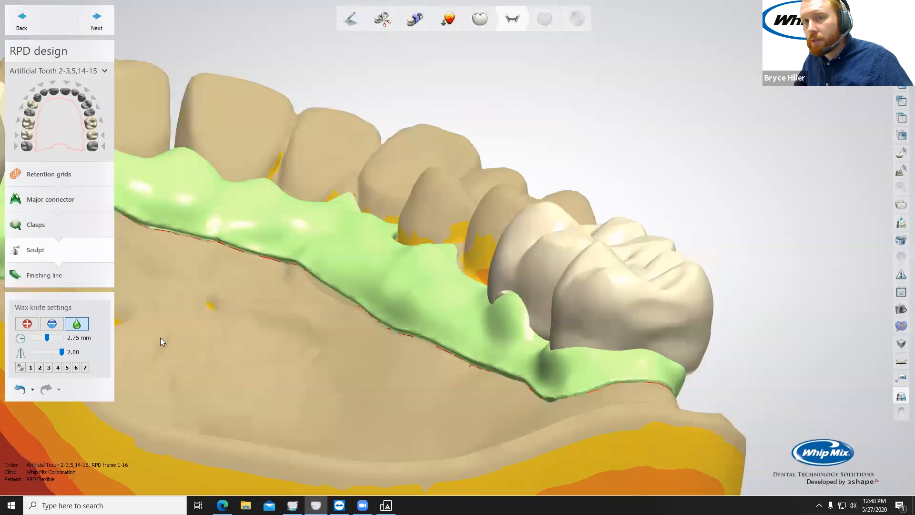
Step: Add wax to the bulge on the palatal side of artificial tooth 14 and smooth it into the connector
{"action": "left_click", "coordinate": [28, 323]}
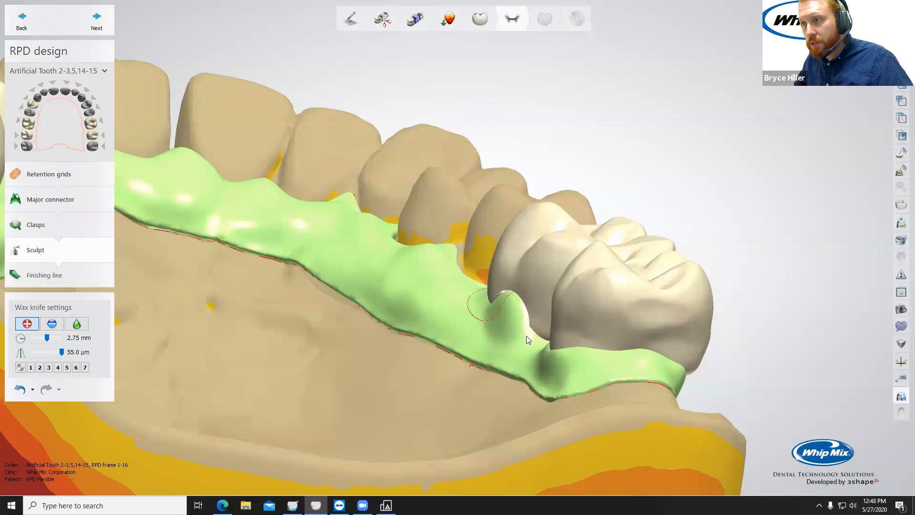
{"action": "right_click_drag", "start_coordinate": [526, 336], "coordinate": [530, 328]}
{"action": "left_click_drag", "start_coordinate": [508, 289], "coordinate": [504, 287]}
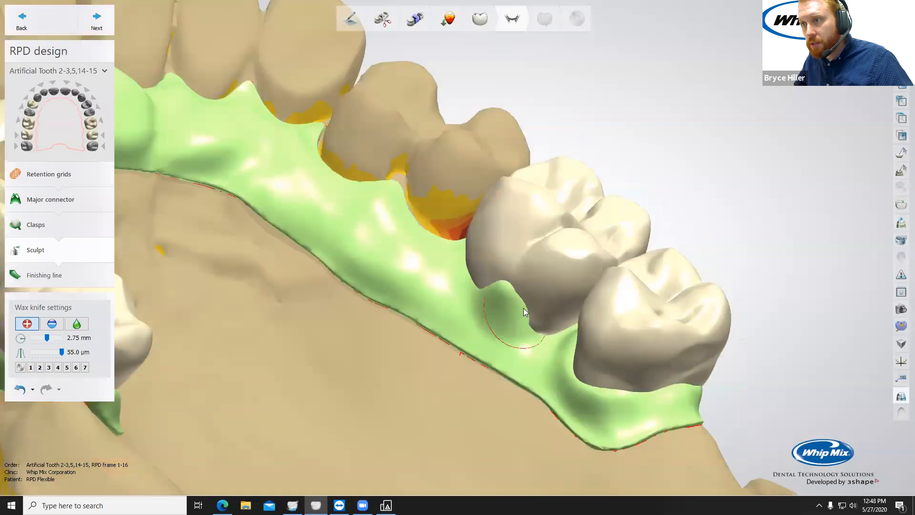
{"action": "left_click", "coordinate": [77, 323]}
{"action": "mouse_move", "coordinate": [514, 307]}
{"action": "left_mouse_down"}
{"action": "mouse_move", "coordinate": [496, 293]}
{"action": "mouse_move", "coordinate": [509, 291]}
{"action": "left_mouse_up"}
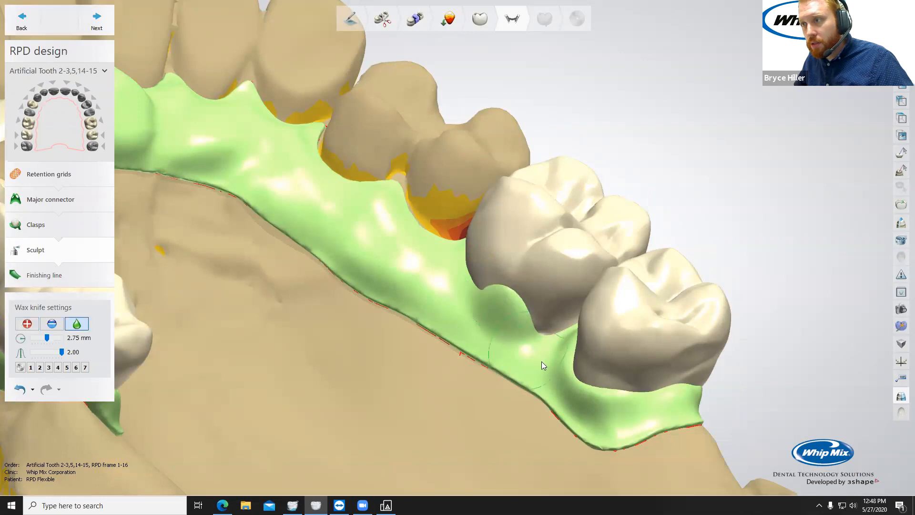
Step: Add wax on the palatal side between artificial teeth 14 and 15
{"action": "left_click", "coordinate": [27, 324]}
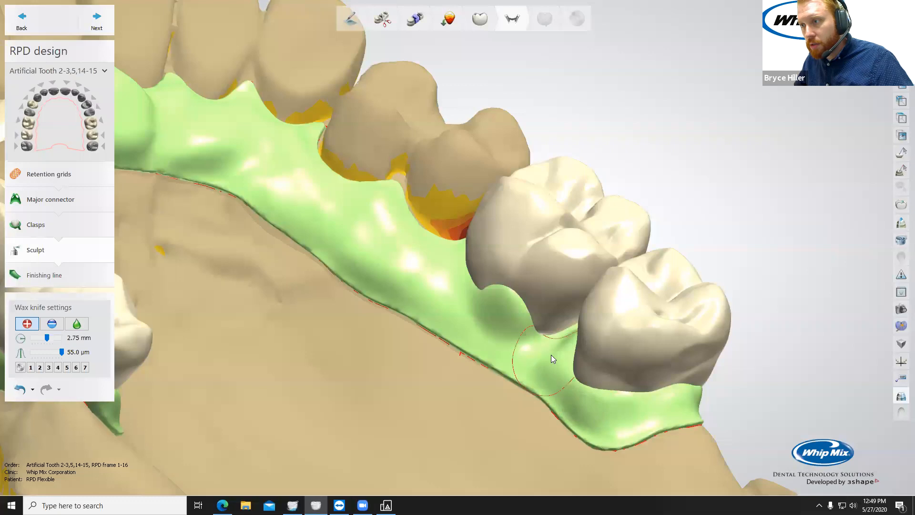
{"action": "left_click", "coordinate": [561, 329]}
{"action": "left_click", "coordinate": [564, 329]}
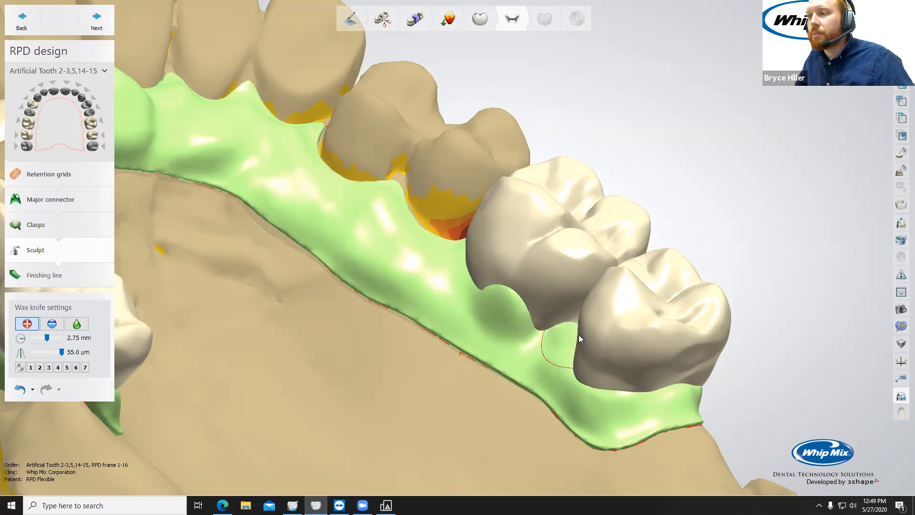
Step: Smooth the wax on the anterior palatal part of the major connector with 2.75 mm brush radius and strength 2.00
{"action": "right_click_drag", "start_coordinate": [572, 376], "coordinate": [585, 385]}
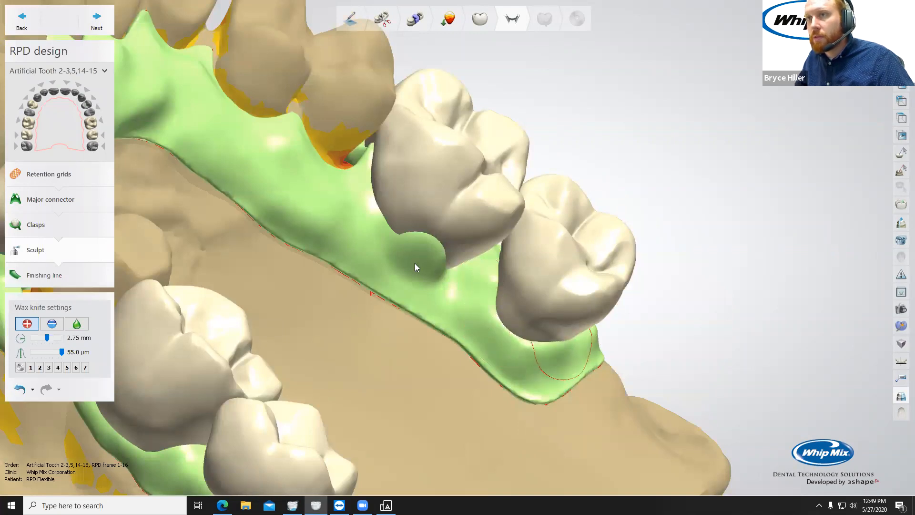
{"action": "scroll", "coordinate": [427, 268], "scroll_direction": "down", "scroll_amount": 8}
{"action": "right_click_drag", "start_coordinate": [427, 268], "coordinate": [467, 251]}
{"action": "scroll", "coordinate": [390, 298], "scroll_direction": "up", "scroll_amount": 4}
{"action": "scroll", "coordinate": [381, 285], "scroll_direction": "up", "scroll_amount": 4}
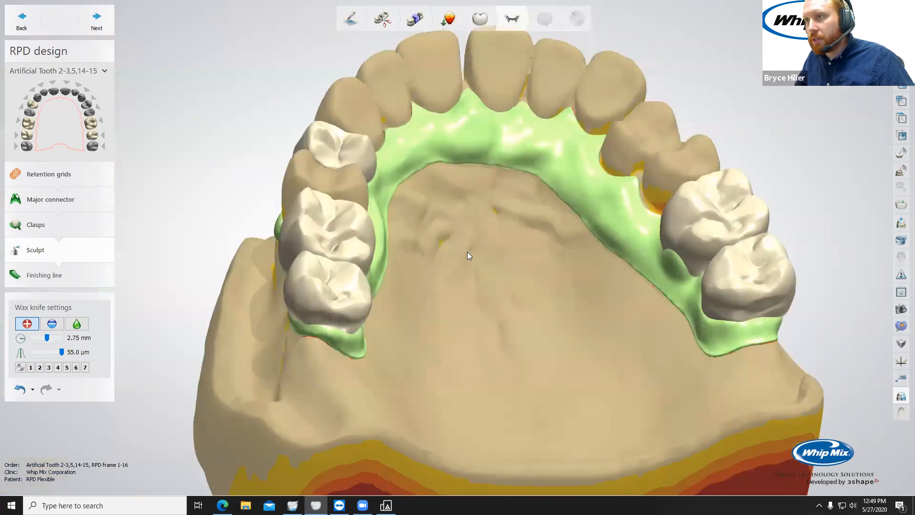
{"action": "left_click", "coordinate": [76, 324]}
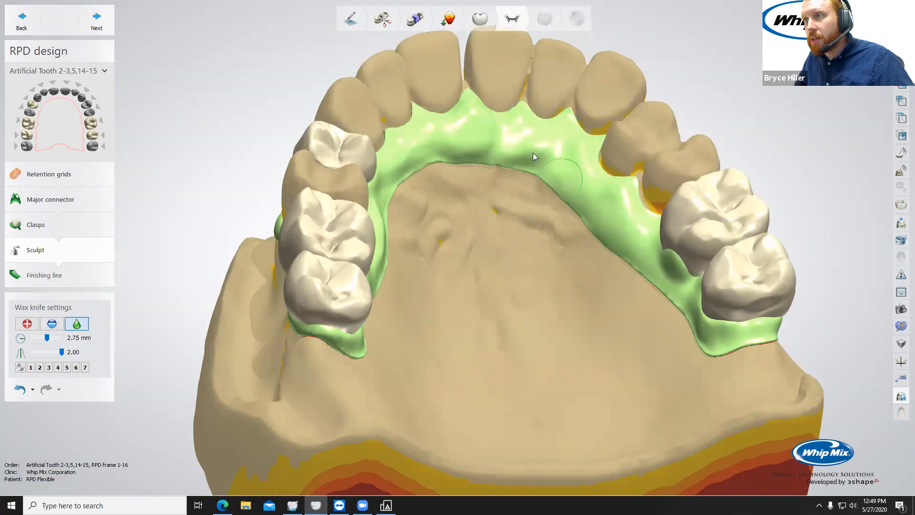
{"action": "left_click_drag", "start_coordinate": [510, 146], "coordinate": [459, 143]}
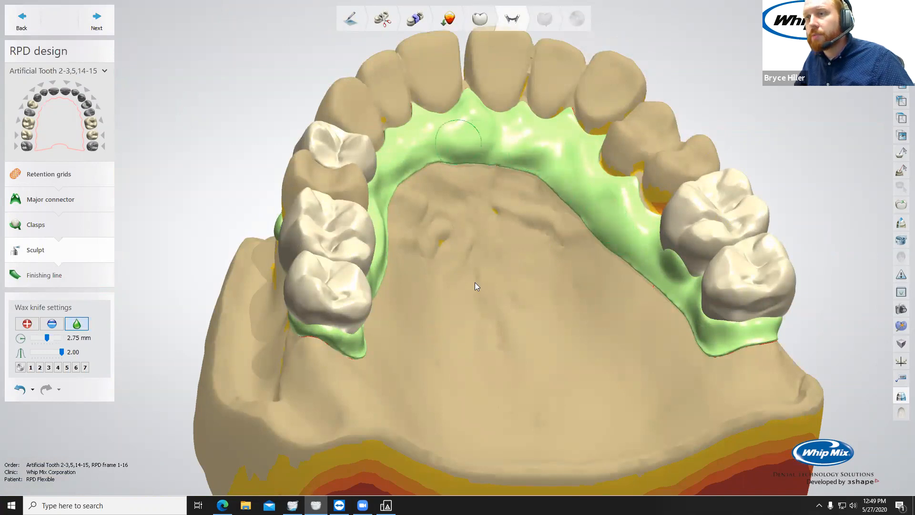
Step: Pass the finishing line stage without adding one and proceed to sculpting the RPD design in the Finalize phase
{"action": "scroll", "coordinate": [502, 288], "scroll_direction": "down", "scroll_amount": 5}
{"action": "scroll", "coordinate": [495, 236], "scroll_direction": "up", "scroll_amount": 2}
{"action": "mouse_move", "coordinate": [495, 236]}
{"action": "right_mouse_down"}
{"action": "mouse_move", "coordinate": [453, 218]}
{"action": "mouse_move", "coordinate": [430, 241]}
{"action": "mouse_move", "coordinate": [435, 283]}
{"action": "mouse_move", "coordinate": [401, 233]}
{"action": "mouse_move", "coordinate": [521, 187]}
{"action": "mouse_move", "coordinate": [489, 249]}
{"action": "right_mouse_up"}
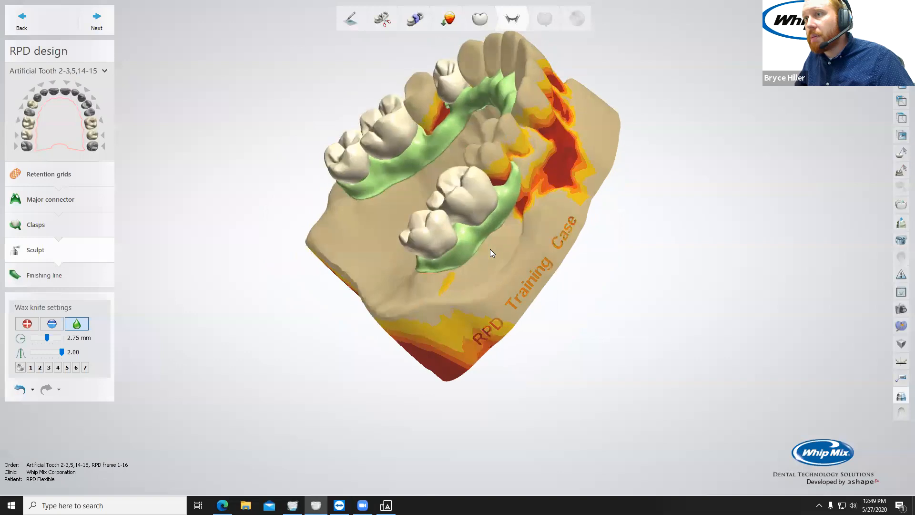
{"action": "left_click", "coordinate": [107, 24]}
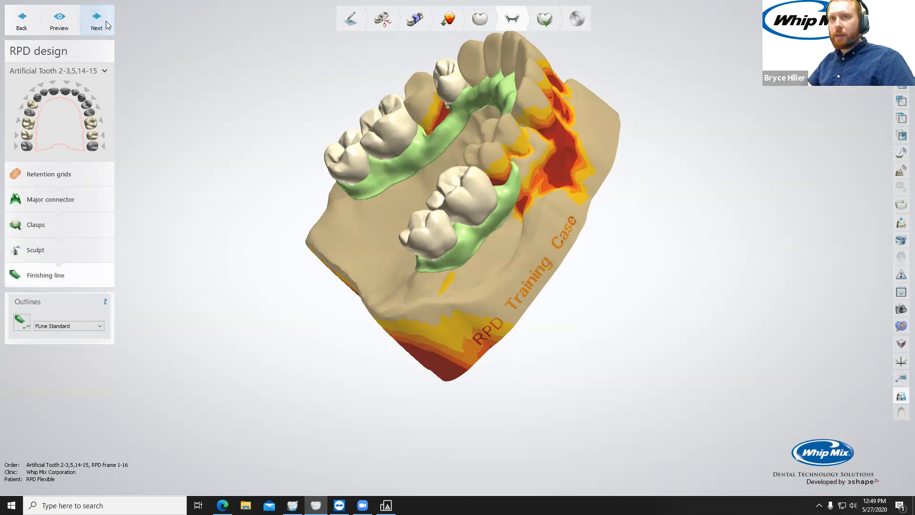
{"action": "left_click", "coordinate": [107, 25]}
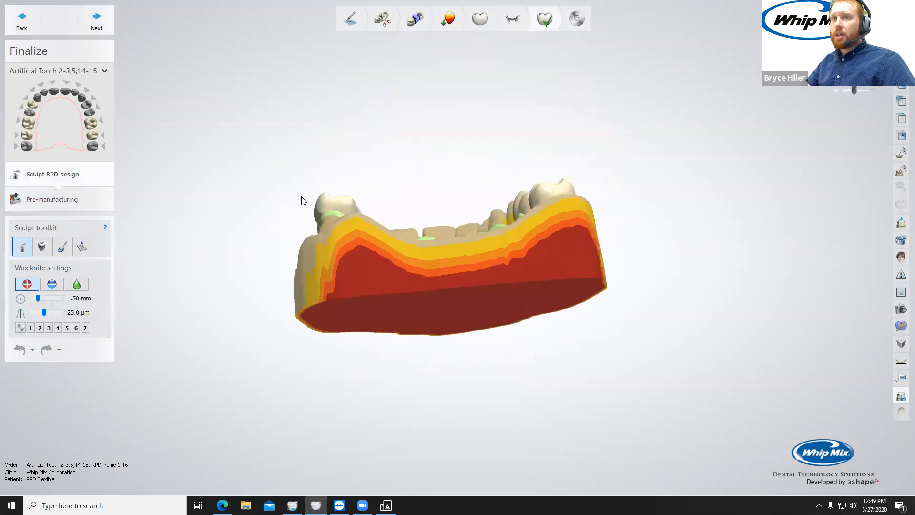
{"action": "right_click_drag", "start_coordinate": [301, 196], "coordinate": [298, 216]}
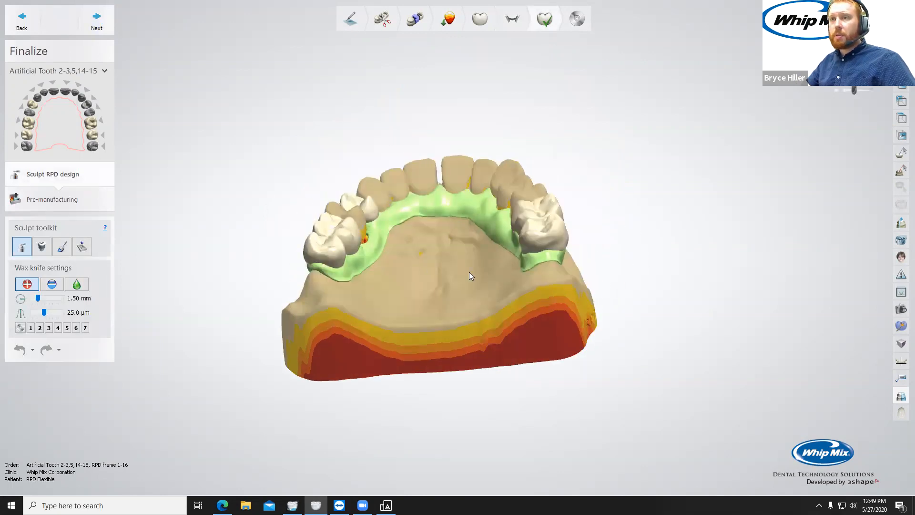
{"action": "scroll", "coordinate": [468, 271], "scroll_direction": "up", "scroll_amount": 5}
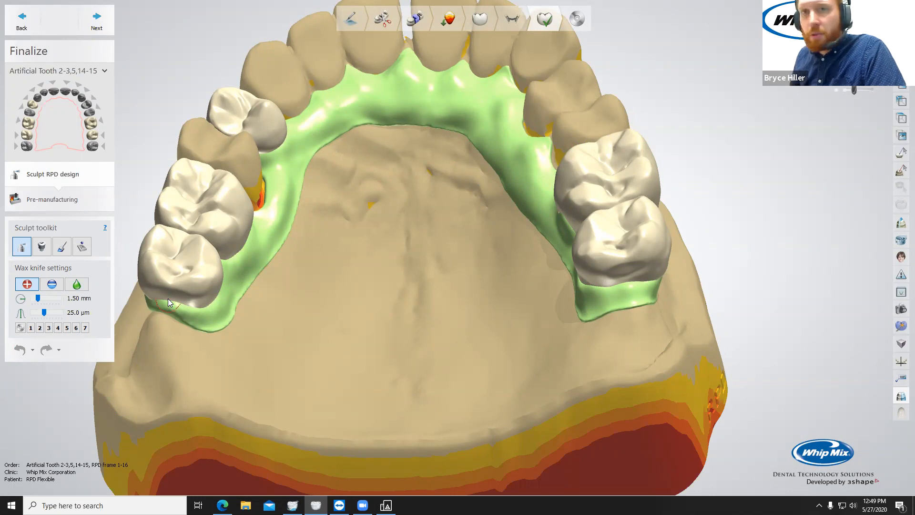
Step: Create pockets for the artificial teeth with 0.40 mm spacing and inspect the gaps around the teeth
{"action": "left_click", "coordinate": [83, 247]}
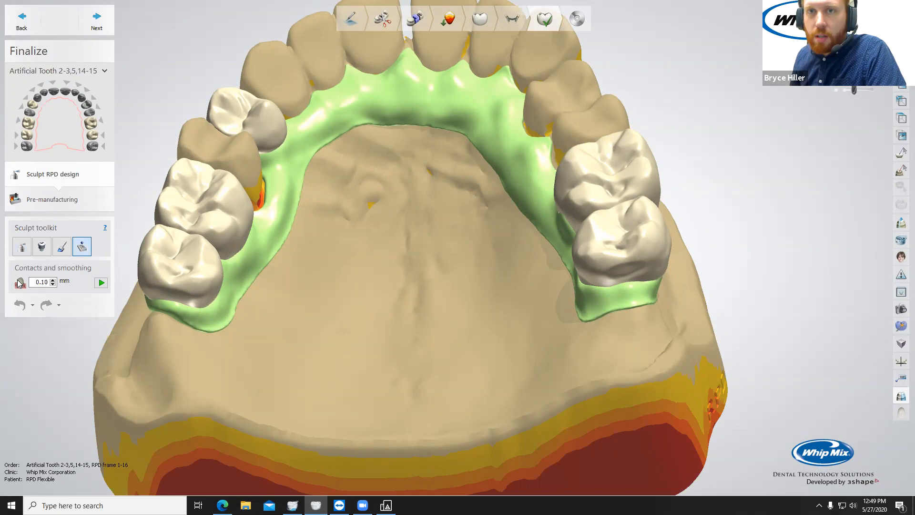
{"action": "left_click", "coordinate": [20, 283]}
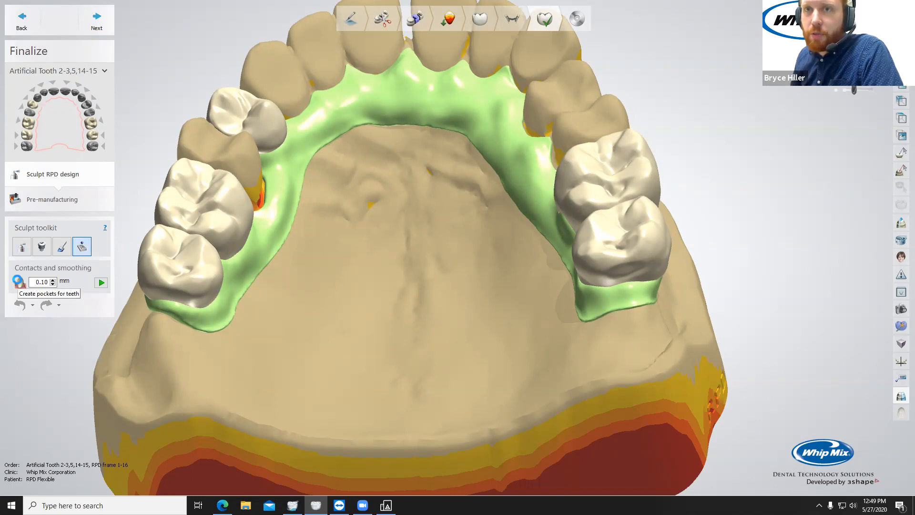
{"action": "left_click", "coordinate": [54, 281]}
{"action": "left_click", "coordinate": [53, 281]}
{"action": "left_click", "coordinate": [54, 280]}
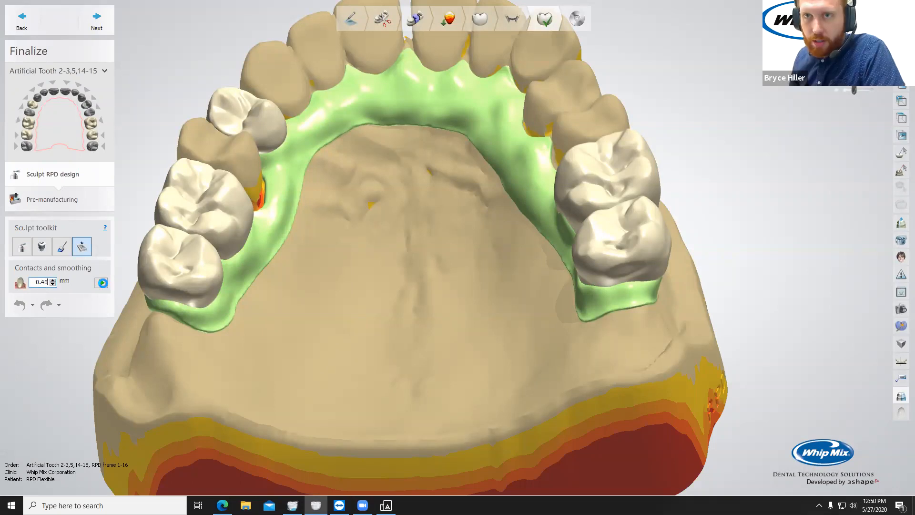
{"action": "left_click", "coordinate": [101, 283]}
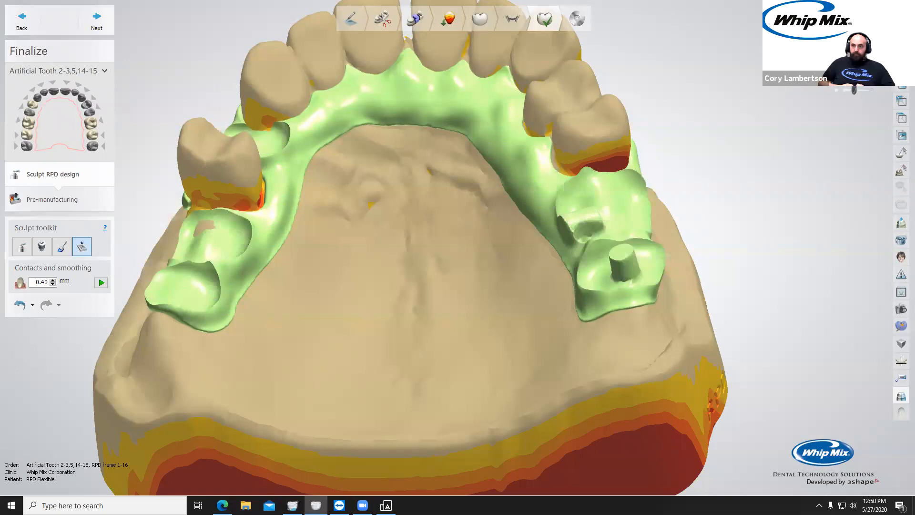
{"action": "scroll", "coordinate": [555, 144], "scroll_direction": "up", "scroll_amount": 3}
{"action": "scroll", "coordinate": [554, 144], "scroll_direction": "up", "scroll_amount": 5}
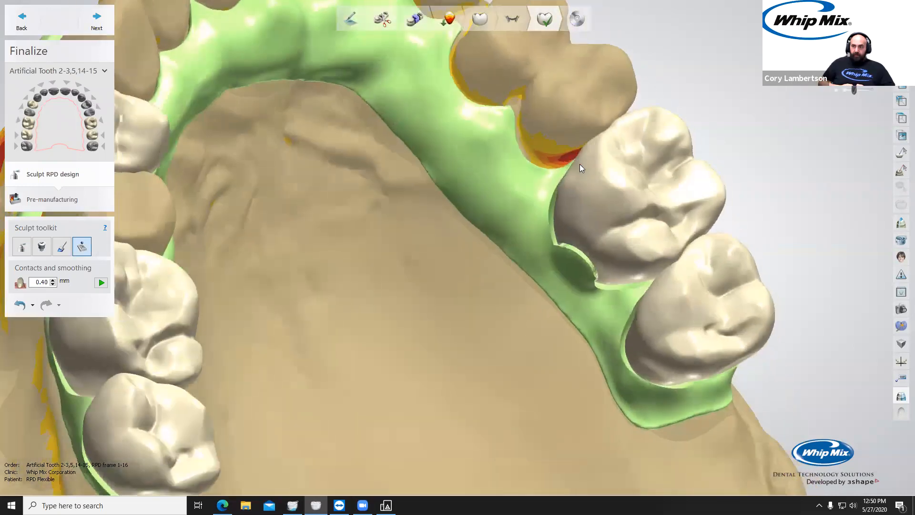
{"action": "scroll", "coordinate": [569, 155], "scroll_direction": "down", "scroll_amount": 8}
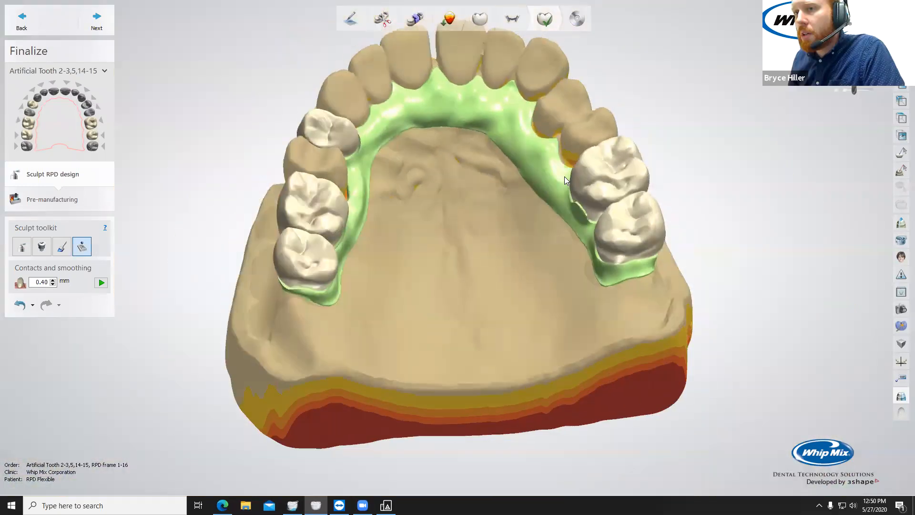
{"action": "scroll", "coordinate": [360, 242], "scroll_direction": "up", "scroll_amount": 4}
{"action": "right_click_drag", "start_coordinate": [333, 232], "coordinate": [306, 247]}
Step: Try creating the tooth pockets with the spacing set to 0.00 mm
{"action": "left_click", "coordinate": [52, 284]}
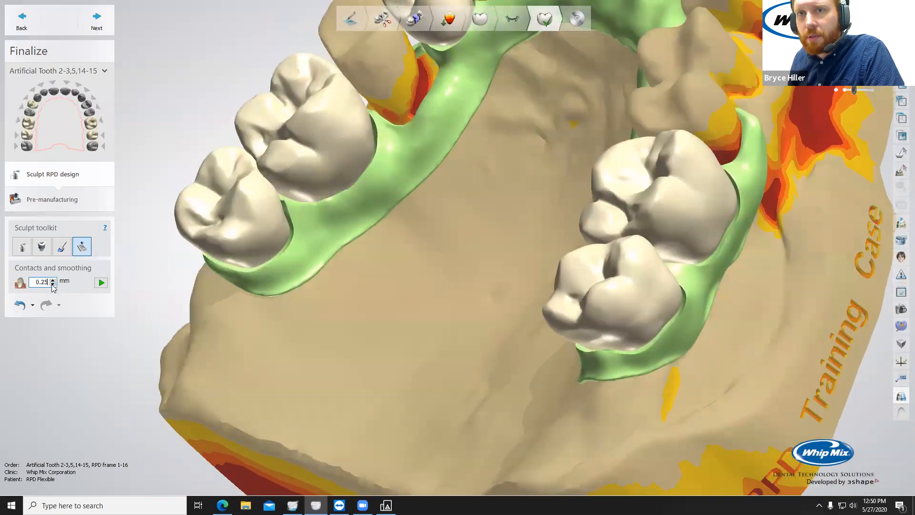
{"action": "left_click", "coordinate": [52, 284]}
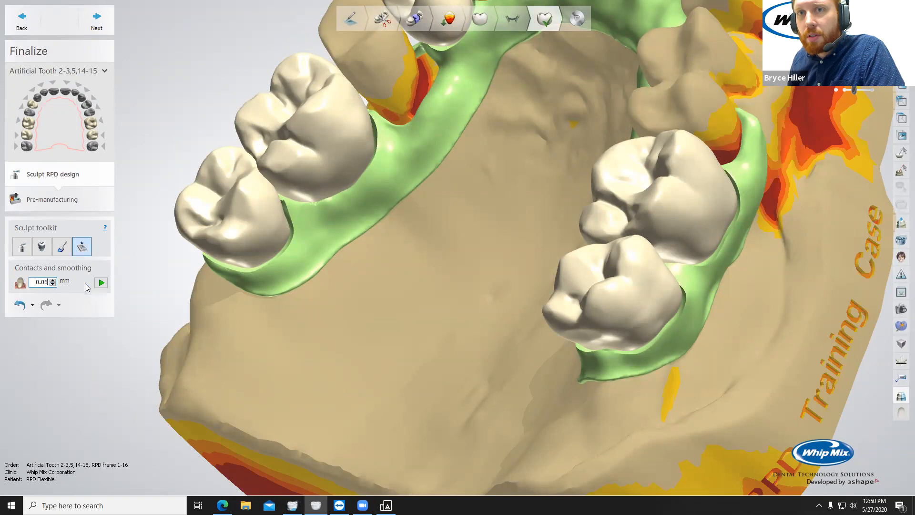
{"action": "left_click", "coordinate": [101, 282]}
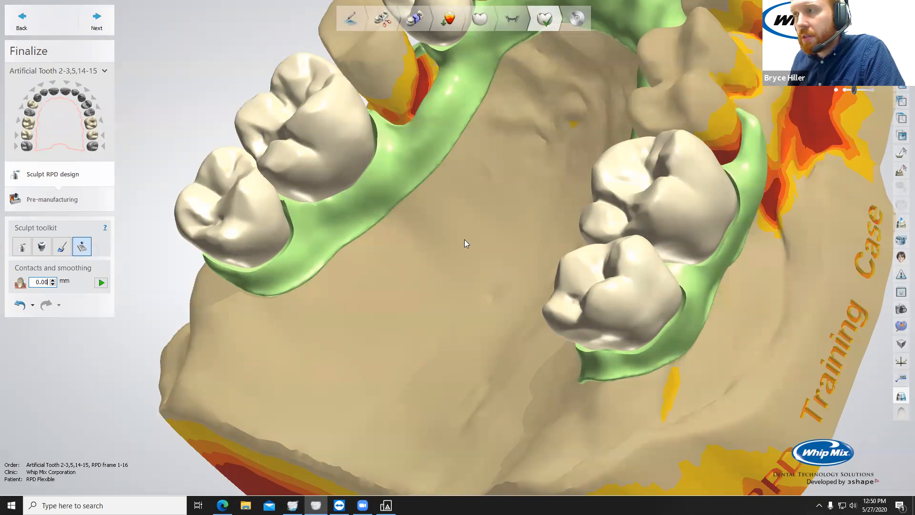
{"action": "left_click", "coordinate": [101, 282]}
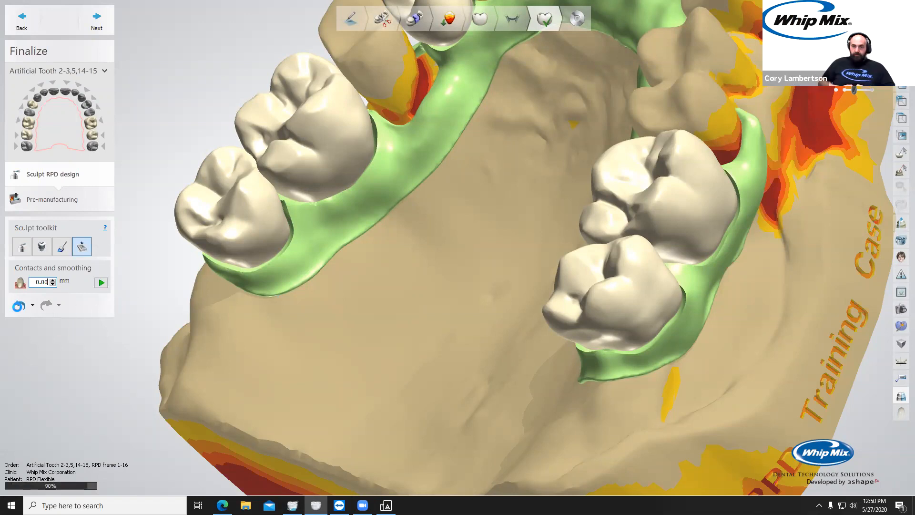
{"action": "left_click", "coordinate": [20, 307]}
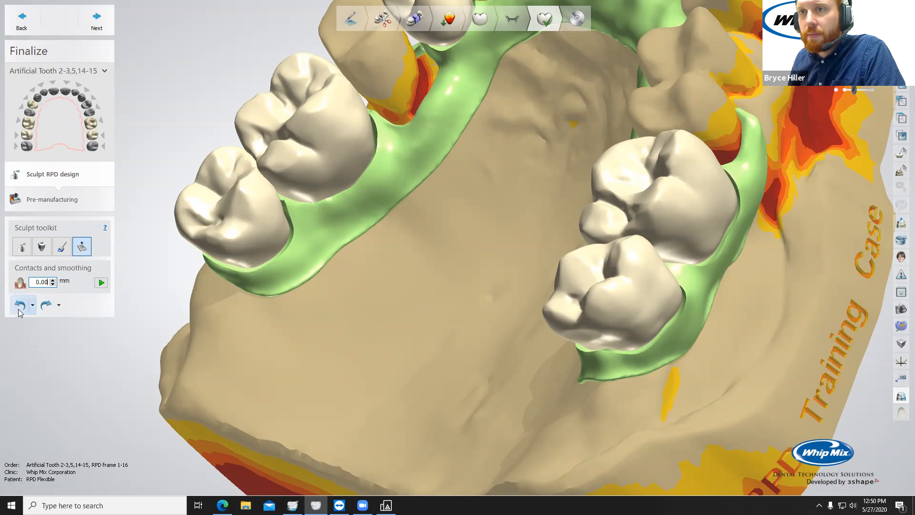
{"action": "left_click", "coordinate": [101, 283]}
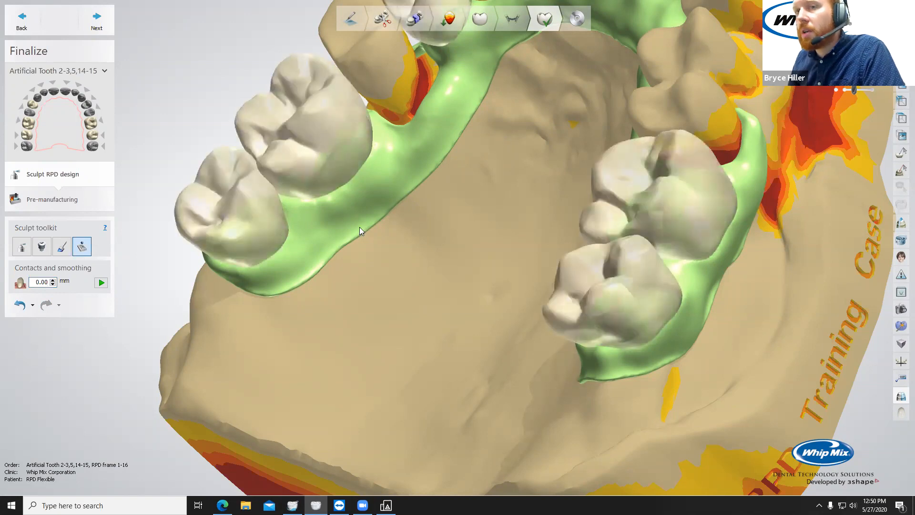
Step: Undo the pockets made without spacing and create the tooth pockets with 0.05 mm spacing
{"action": "left_click", "coordinate": [53, 279]}
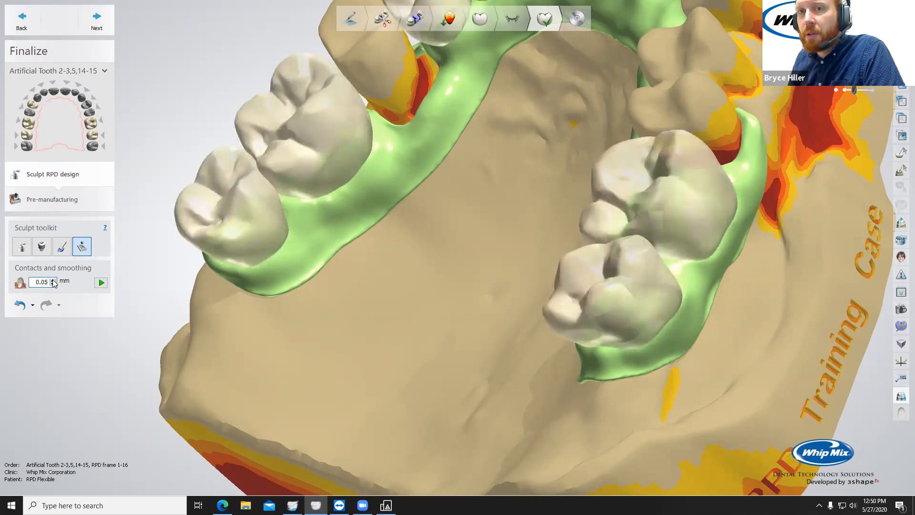
{"action": "left_click", "coordinate": [19, 305]}
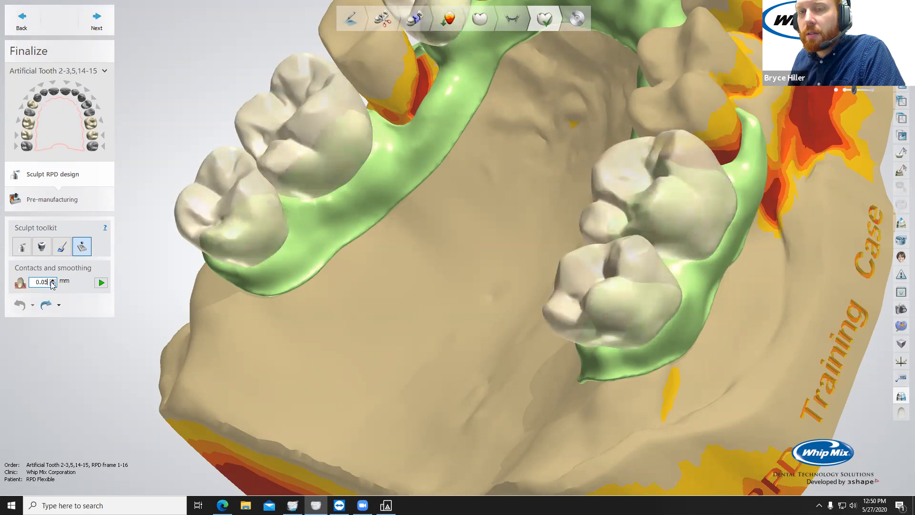
{"action": "left_click", "coordinate": [101, 283]}
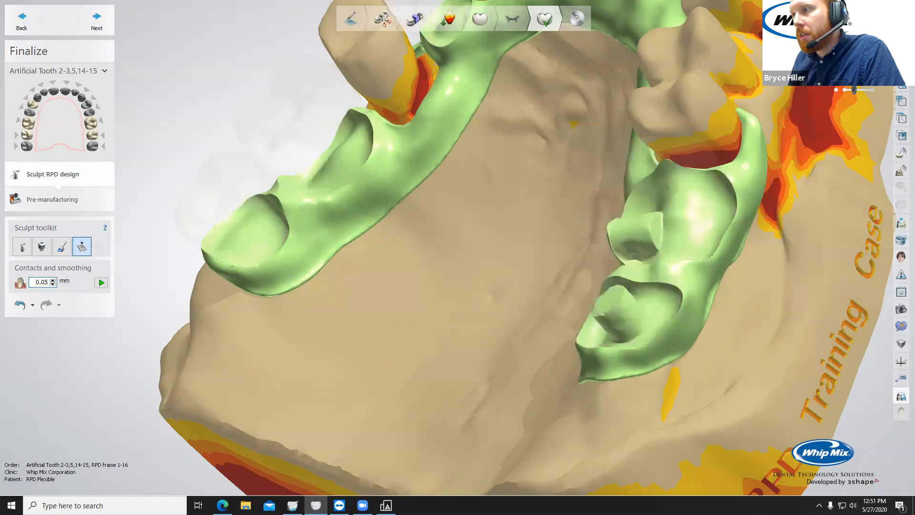
Step: Examine the tooth pockets in the connector and the seated artificial teeth on both sides of the arch from several angles
{"action": "right_click_drag", "start_coordinate": [501, 277], "coordinate": [535, 291]}
{"action": "scroll", "coordinate": [536, 291], "scroll_direction": "down", "scroll_amount": 3}
{"action": "right_click_drag", "start_coordinate": [462, 280], "coordinate": [519, 278]}
{"action": "scroll", "coordinate": [471, 273], "scroll_direction": "down", "scroll_amount": 3}
{"action": "scroll", "coordinate": [519, 280], "scroll_direction": "up", "scroll_amount": 4}
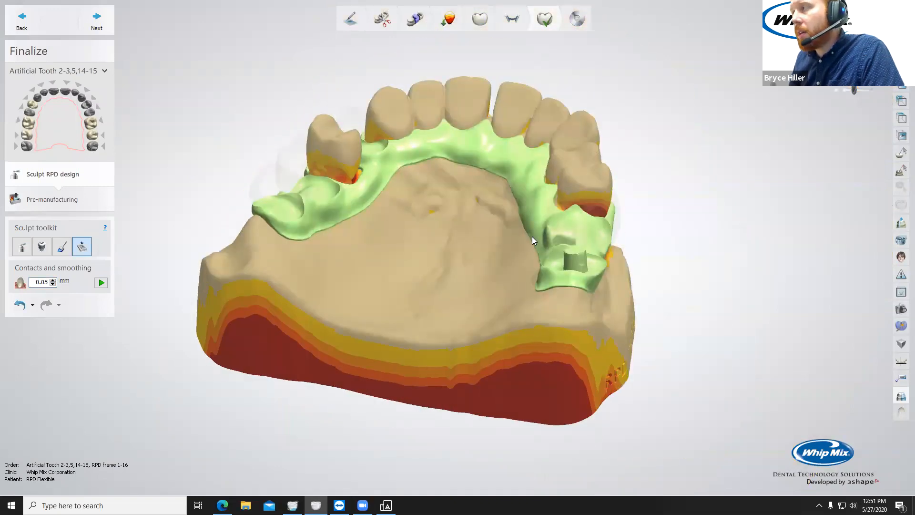
{"action": "scroll", "coordinate": [417, 208], "scroll_direction": "up", "scroll_amount": 5}
{"action": "right_click_drag", "start_coordinate": [417, 208], "coordinate": [419, 281]}
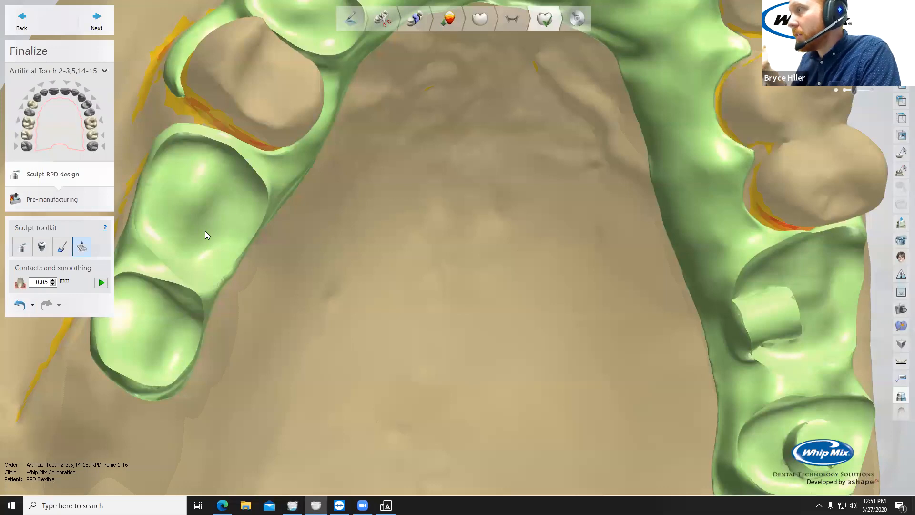
{"action": "left_click", "coordinate": [474, 20]}
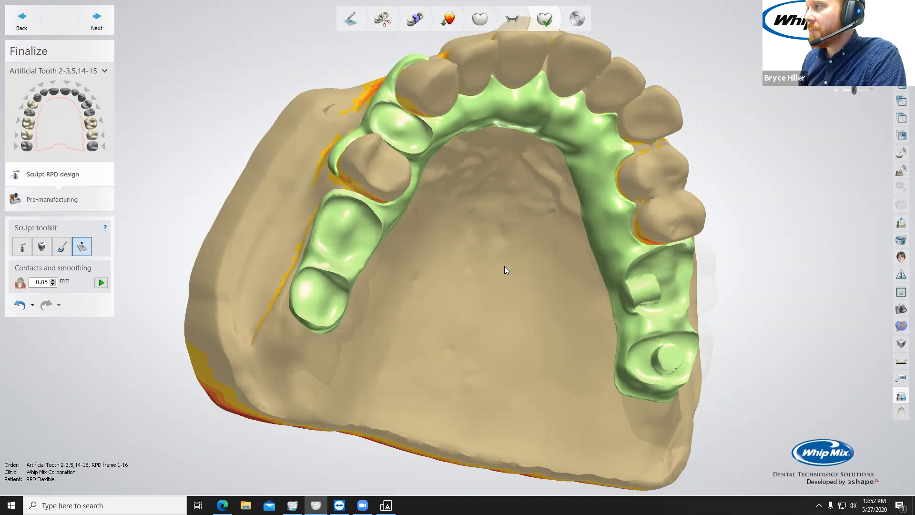
{"action": "scroll", "coordinate": [470, 256], "scroll_direction": "up", "scroll_amount": 3}
{"action": "right_click_drag", "start_coordinate": [505, 276], "coordinate": [459, 269]}
{"action": "scroll", "coordinate": [470, 245], "scroll_direction": "down", "scroll_amount": 3}
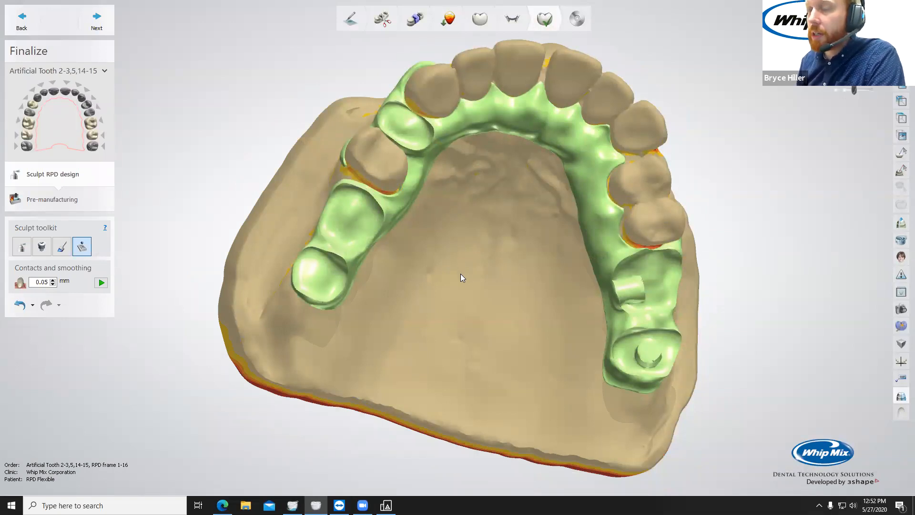
{"action": "scroll", "coordinate": [544, 282], "scroll_direction": "up", "scroll_amount": 3}
{"action": "right_click_drag", "start_coordinate": [544, 283], "coordinate": [502, 310]}
{"action": "scroll", "coordinate": [529, 281], "scroll_direction": "down", "scroll_amount": 5}
{"action": "scroll", "coordinate": [511, 283], "scroll_direction": "up", "scroll_amount": 3}
{"action": "scroll", "coordinate": [511, 283], "scroll_direction": "down", "scroll_amount": 5}
{"action": "scroll", "coordinate": [506, 290], "scroll_direction": "up", "scroll_amount": 3}
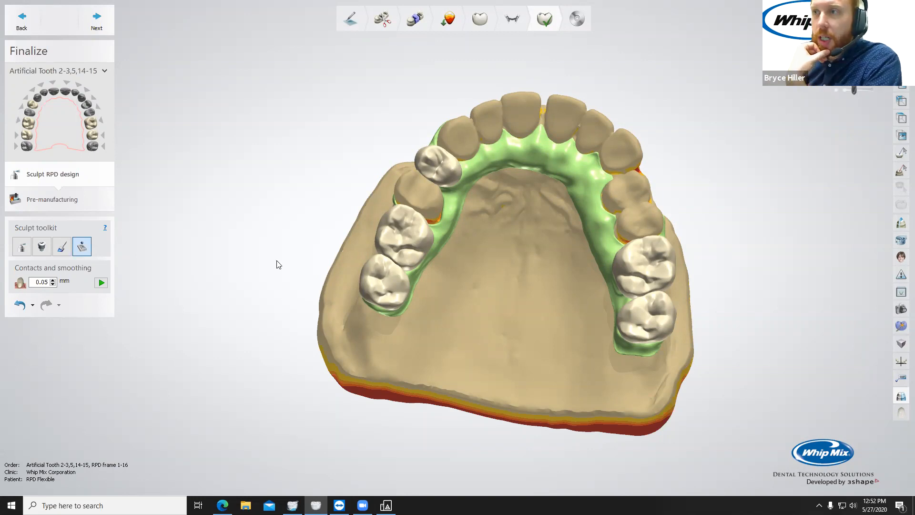
Step: Return from pre-manufacturing to RPD sculpting and clear the surface selection on the connector
{"action": "left_click", "coordinate": [110, 31]}
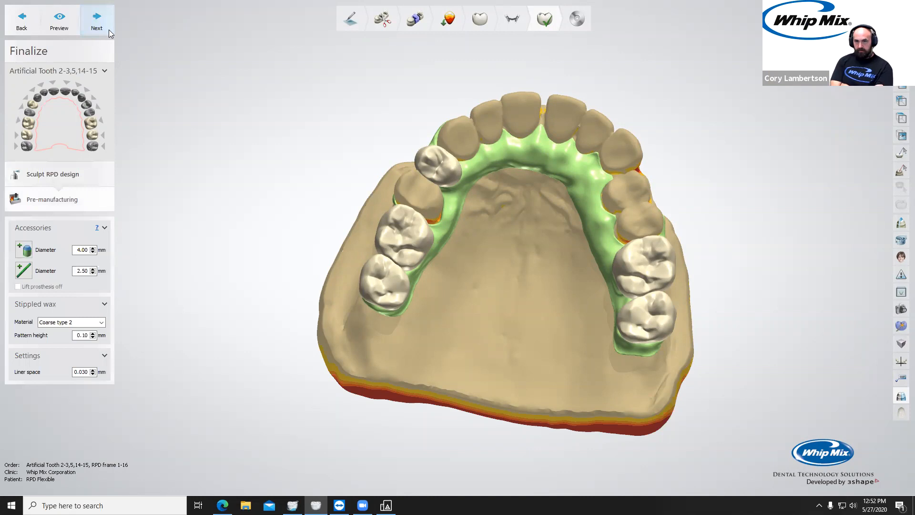
{"action": "left_click", "coordinate": [81, 174]}
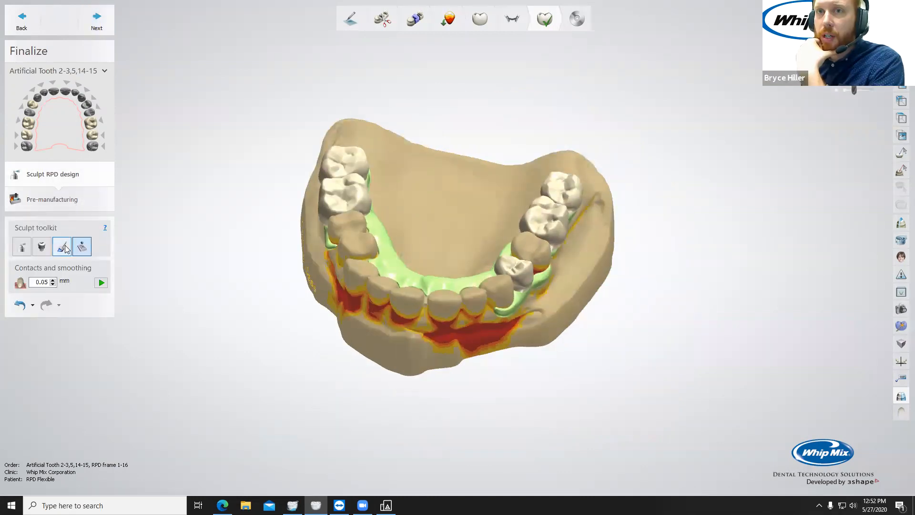
{"action": "left_click", "coordinate": [62, 247]}
{"action": "mouse_move", "coordinate": [518, 160]}
{"action": "right_mouse_down"}
{"action": "mouse_move", "coordinate": [501, 187]}
{"action": "mouse_move", "coordinate": [511, 137]}
{"action": "mouse_move", "coordinate": [312, 201]}
{"action": "mouse_move", "coordinate": [447, 189]}
{"action": "mouse_move", "coordinate": [463, 184]}
{"action": "mouse_move", "coordinate": [351, 171]}
{"action": "mouse_move", "coordinate": [286, 200]}
{"action": "right_mouse_up"}
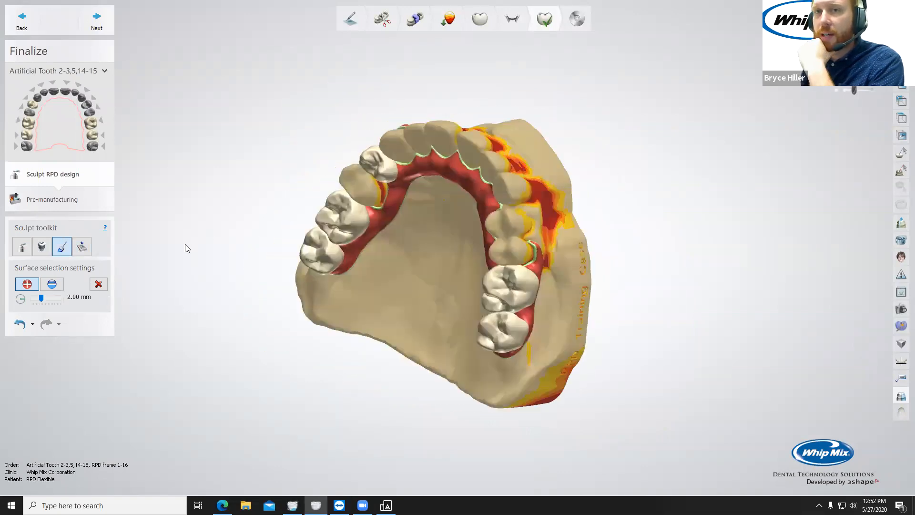
{"action": "left_click", "coordinate": [98, 285]}
{"action": "right_click_drag", "start_coordinate": [496, 229], "coordinate": [458, 235]}
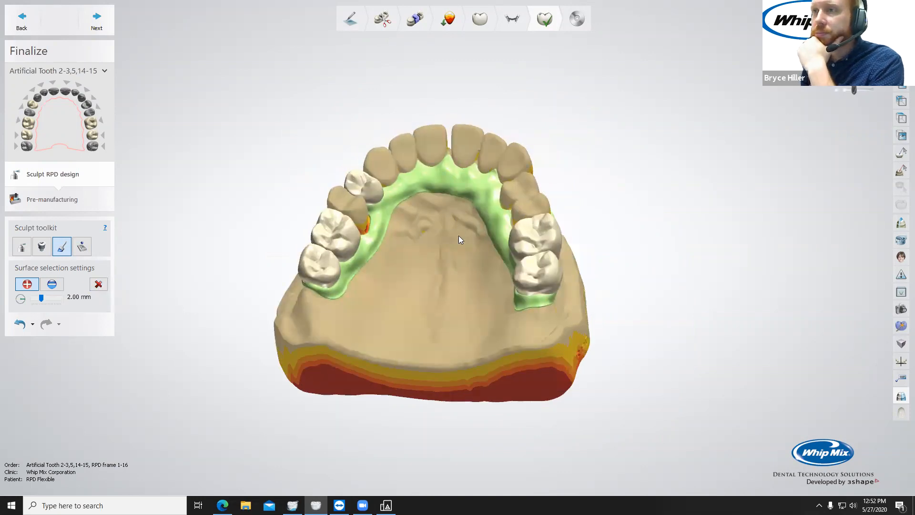
Step: Advance to pre-manufacturing and add a 2.50 mm diameter support bar between the two posterior ends of the connector
{"action": "left_click", "coordinate": [95, 28]}
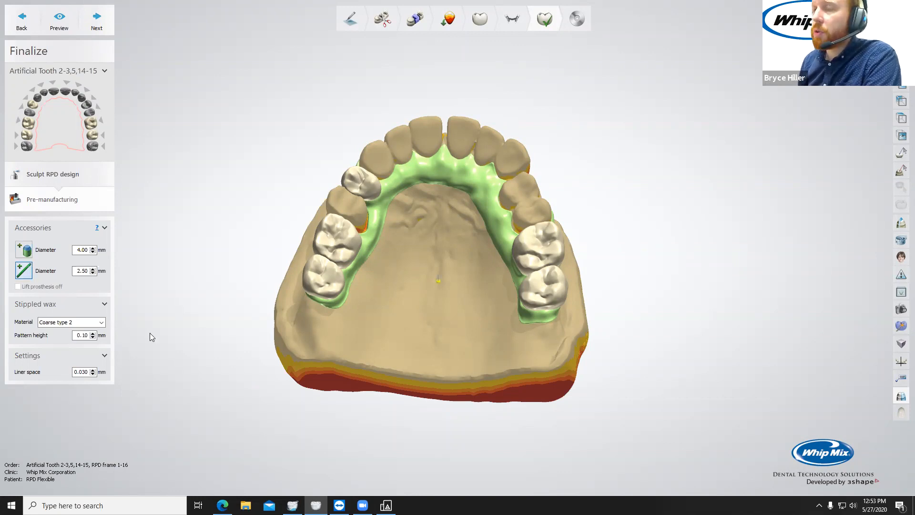
{"action": "right_click_drag", "start_coordinate": [353, 286], "coordinate": [364, 288]}
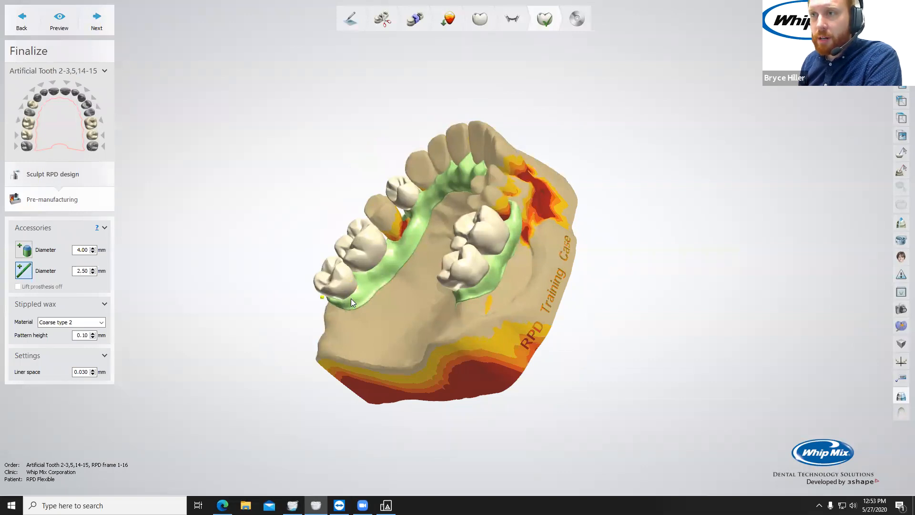
{"action": "left_click", "coordinate": [369, 284]}
{"action": "right_click_drag", "start_coordinate": [375, 293], "coordinate": [423, 287]}
{"action": "left_click", "coordinate": [505, 271]}
{"action": "scroll", "coordinate": [438, 294], "scroll_direction": "down", "scroll_amount": 3}
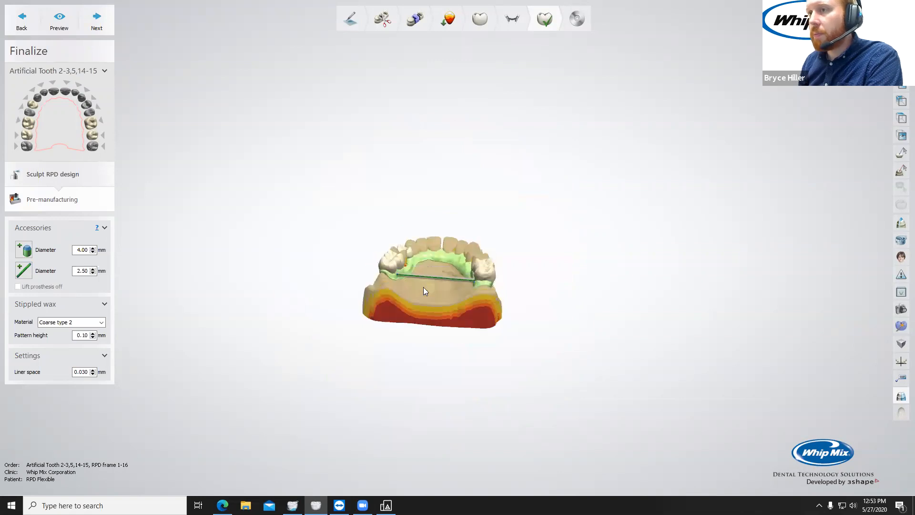
{"action": "scroll", "coordinate": [423, 287], "scroll_direction": "up", "scroll_amount": 3}
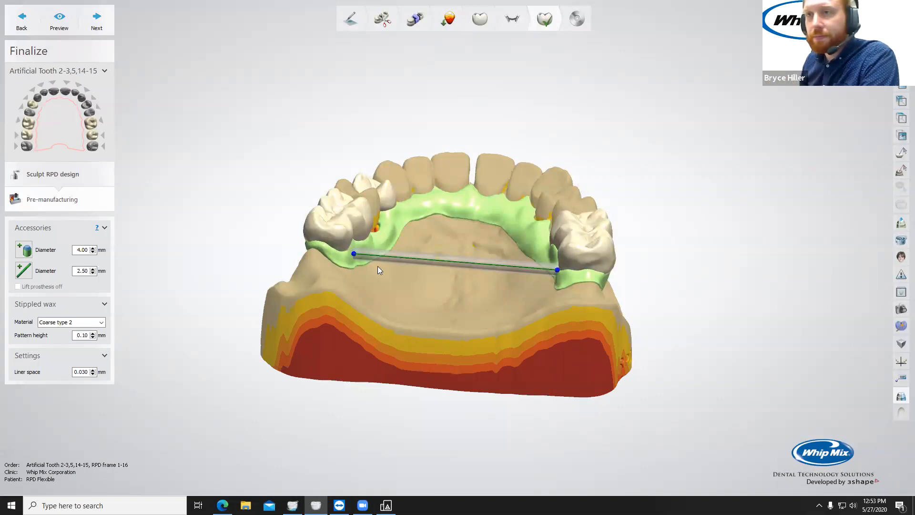
Step: Delete the support bar spanning the posterior ends of the connector
{"action": "right_click", "coordinate": [361, 254]}
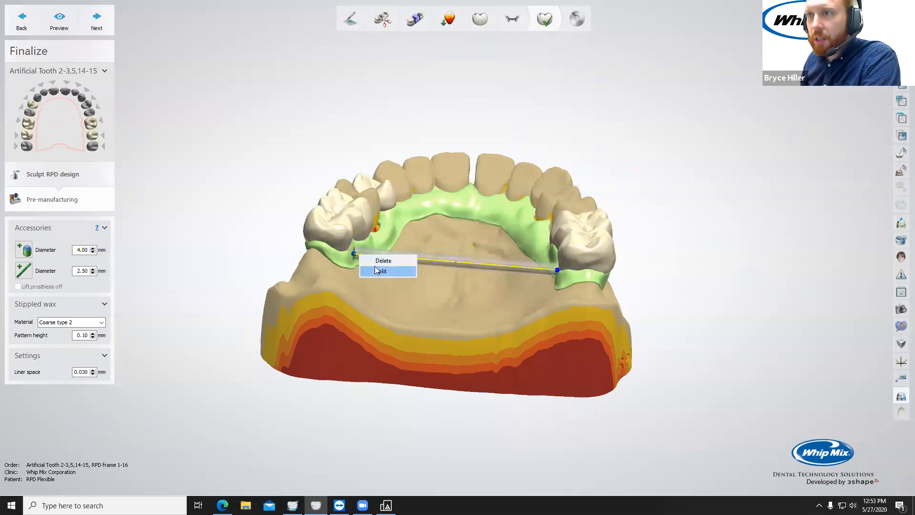
{"action": "left_click", "coordinate": [379, 261]}
{"action": "right_click_drag", "start_coordinate": [388, 289], "coordinate": [180, 339]}
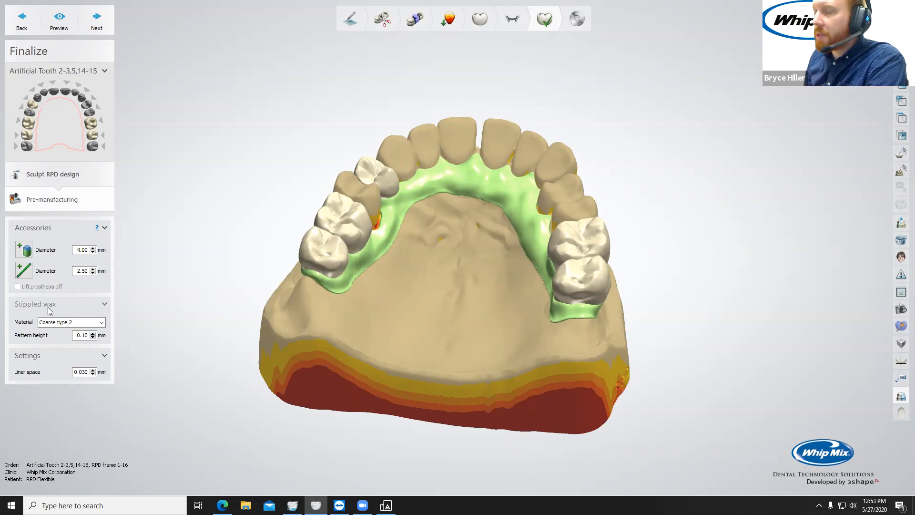
Step: Keep Coarse type 2 as the stippled wax material, then save the completed denture design and close it
{"action": "left_click", "coordinate": [60, 323]}
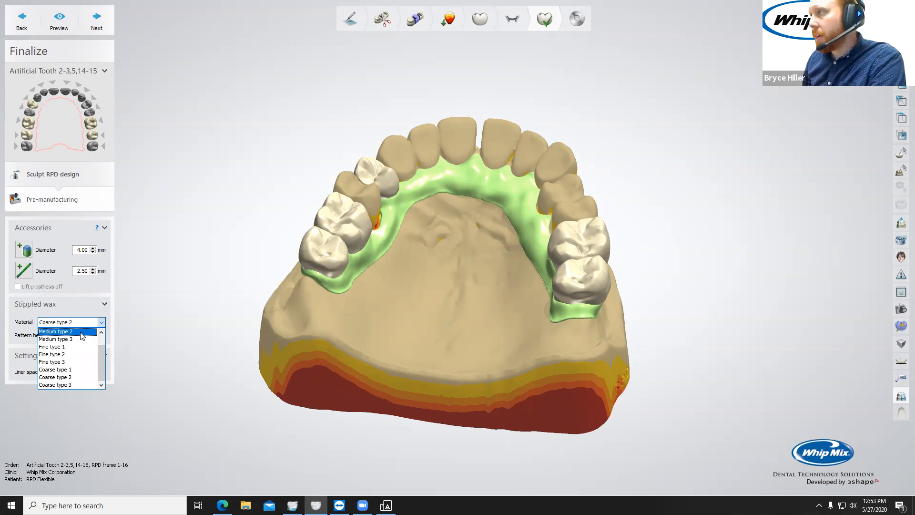
{"action": "left_click", "coordinate": [86, 316]}
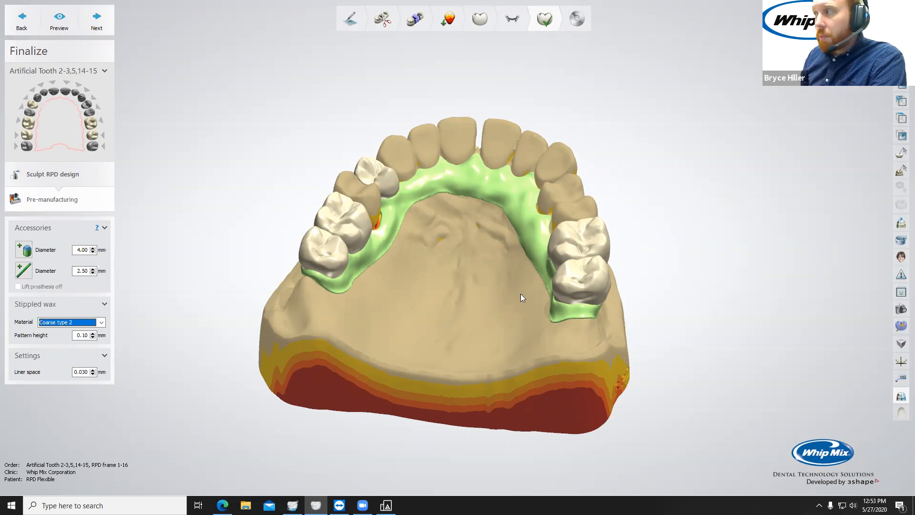
{"action": "right_click_drag", "start_coordinate": [506, 272], "coordinate": [512, 333]}
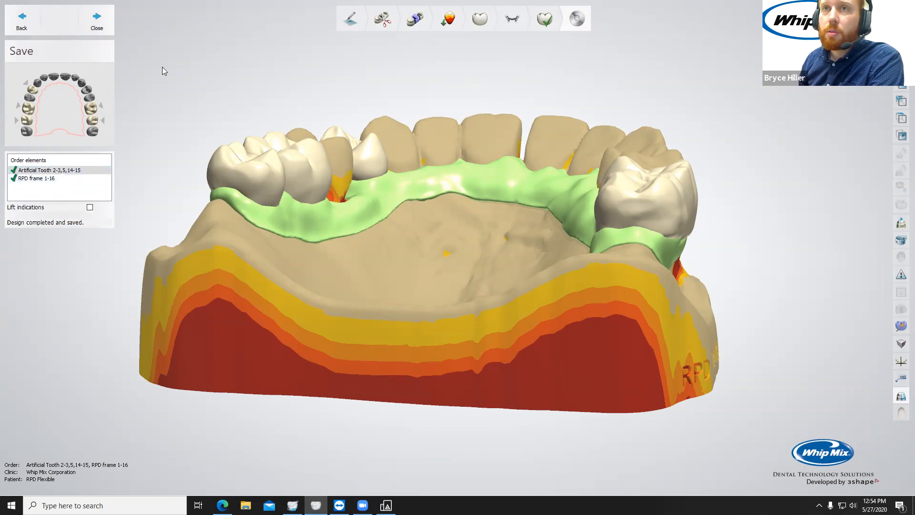
{"action": "left_click", "coordinate": [106, 33]}
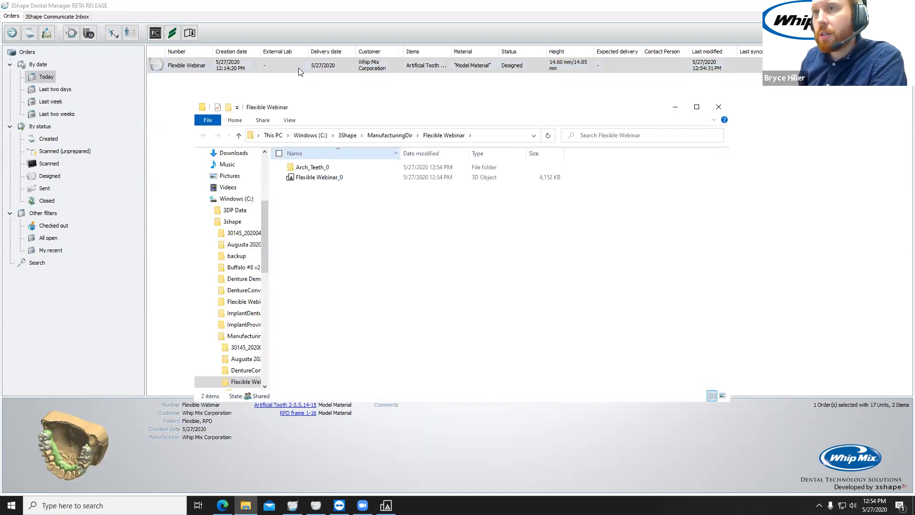
Step: Open the exported framework file Flexible Webinar_0 in Print 3D, examine its tooth pockets and close the viewer
{"action": "double_click", "coordinate": [341, 178]}
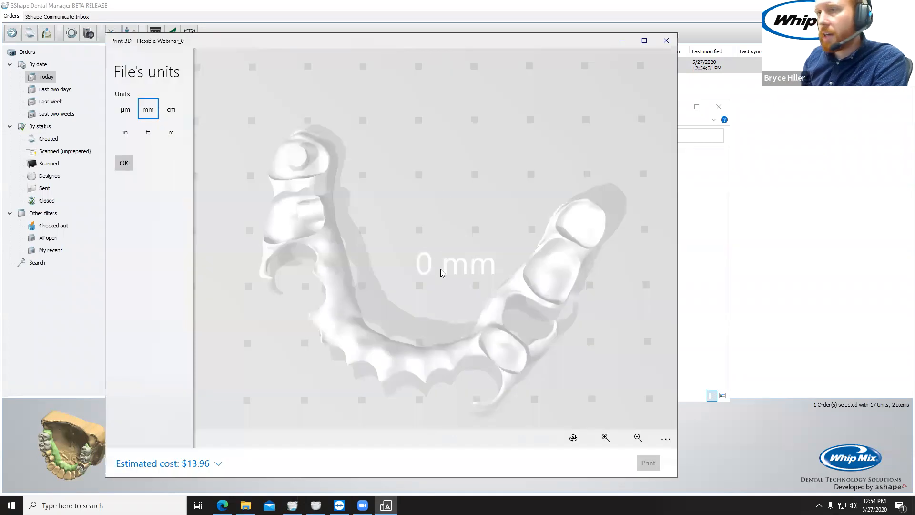
{"action": "left_click_drag", "start_coordinate": [440, 269], "coordinate": [638, 227]}
{"action": "left_click", "coordinate": [666, 41]}
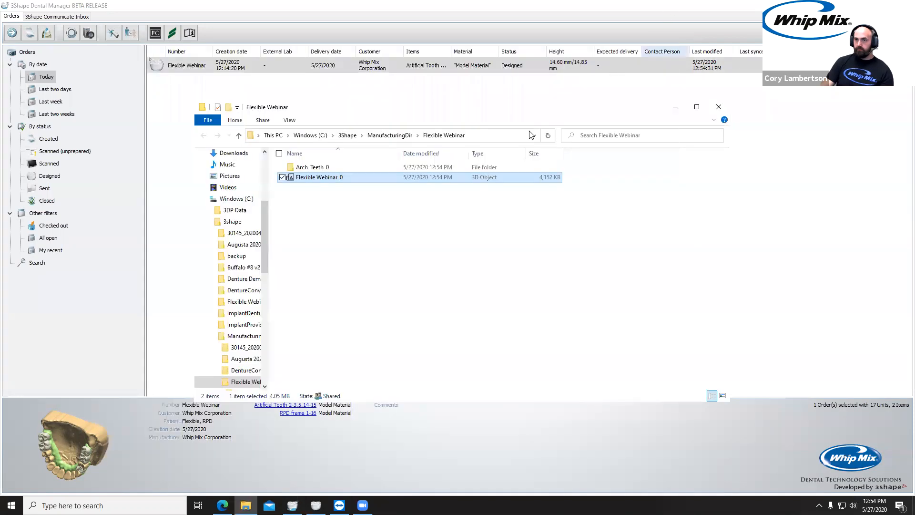
Step: Open the Arch_Teeth_0 folder and try previewing individual tooth files, closing the viewer each time
{"action": "left_click", "coordinate": [323, 170]}
{"action": "double_click", "coordinate": [323, 171]}
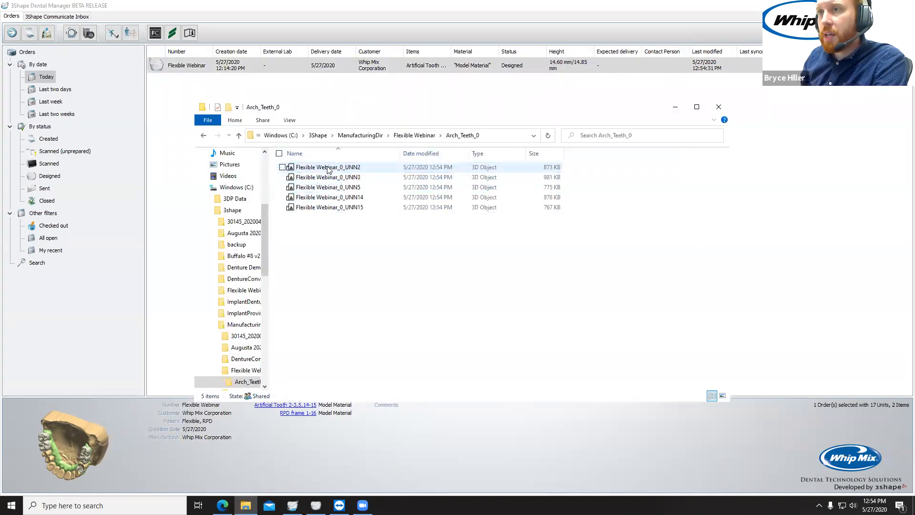
{"action": "double_click", "coordinate": [329, 169]}
{"action": "left_click", "coordinate": [666, 40]}
{"action": "left_click_drag", "start_coordinate": [411, 258], "coordinate": [346, 184]}
{"action": "double_click", "coordinate": [346, 187]}
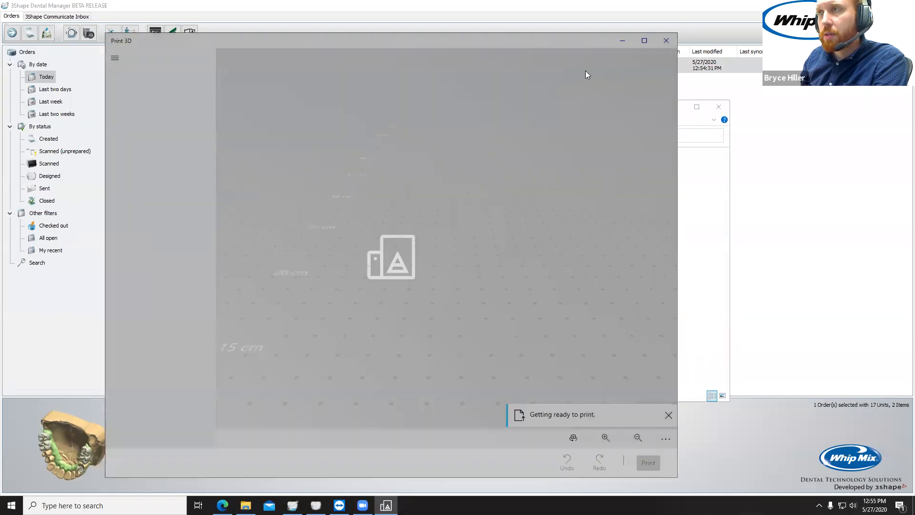
{"action": "left_click", "coordinate": [666, 40]}
Step: Open all five tooth files in Arch_Teeth_0 together in Print 3D and examine their arrangement from above
{"action": "left_click_drag", "start_coordinate": [431, 322], "coordinate": [337, 169]}
{"action": "right_click", "coordinate": [351, 196]}
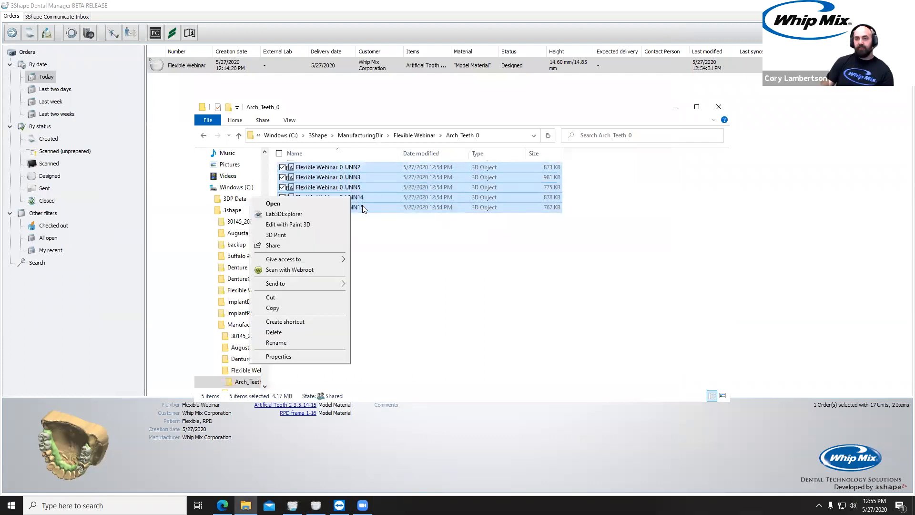
{"action": "left_click", "coordinate": [311, 205]}
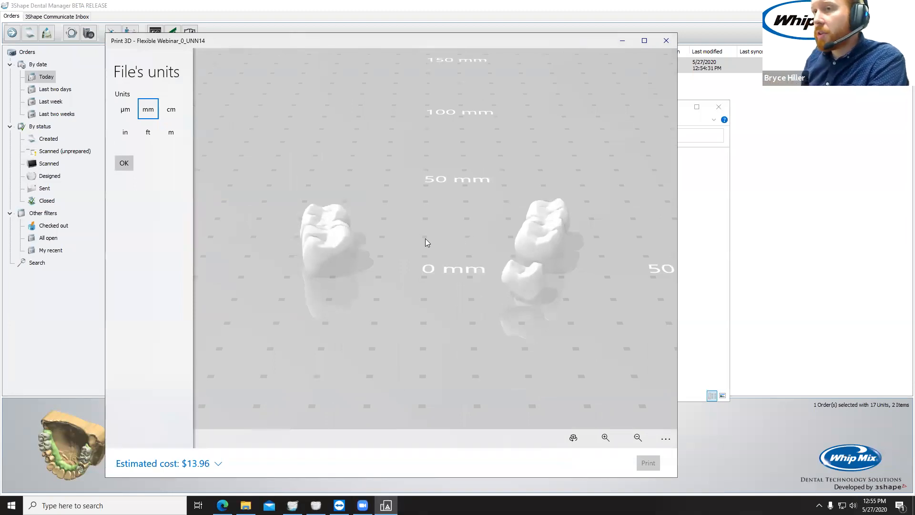
{"action": "scroll", "coordinate": [425, 238], "scroll_direction": "down", "scroll_amount": 3}
{"action": "left_click_drag", "start_coordinate": [430, 262], "coordinate": [428, 305]}
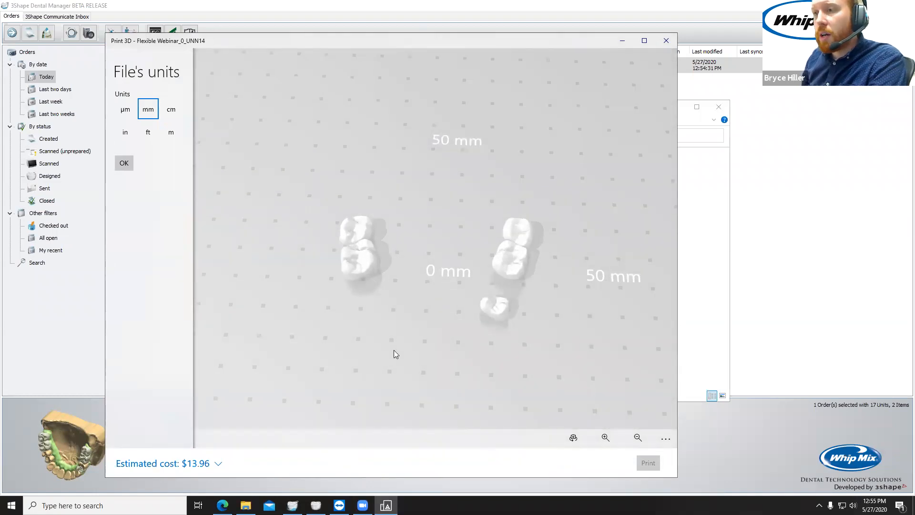
Step: Find and launch Asiga Composer, and dismiss its news announcements
{"action": "left_click", "coordinate": [95, 505]}
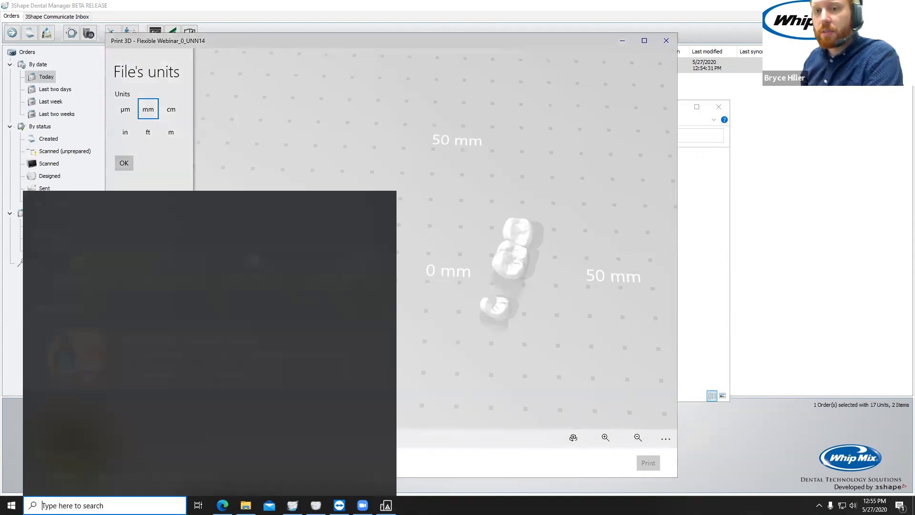
{"action": "type", "text": "compo"}
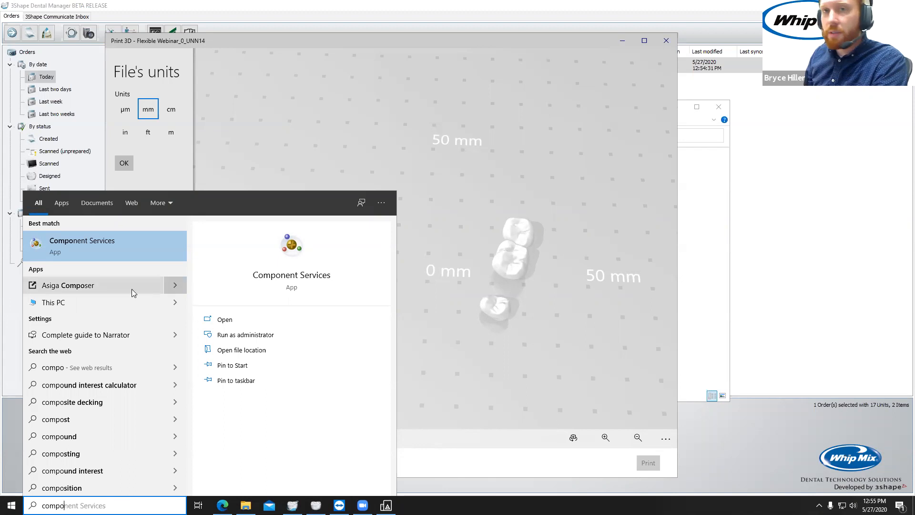
{"action": "left_click", "coordinate": [93, 288]}
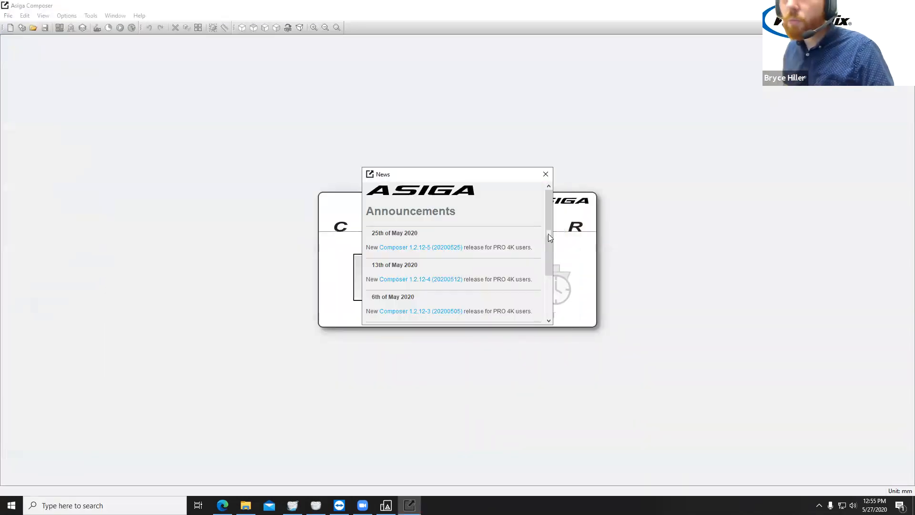
{"action": "left_click", "coordinate": [545, 174]}
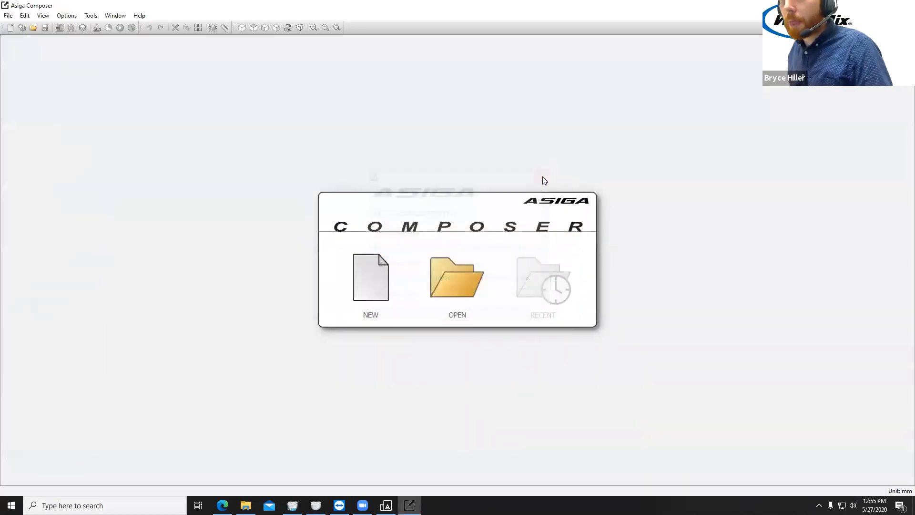
Step: Create a new build for the WhipMix-Loaner printer with Asiga DentaCAST at 0.05 mm slice thickness, shown in top view
{"action": "left_click", "coordinate": [386, 278]}
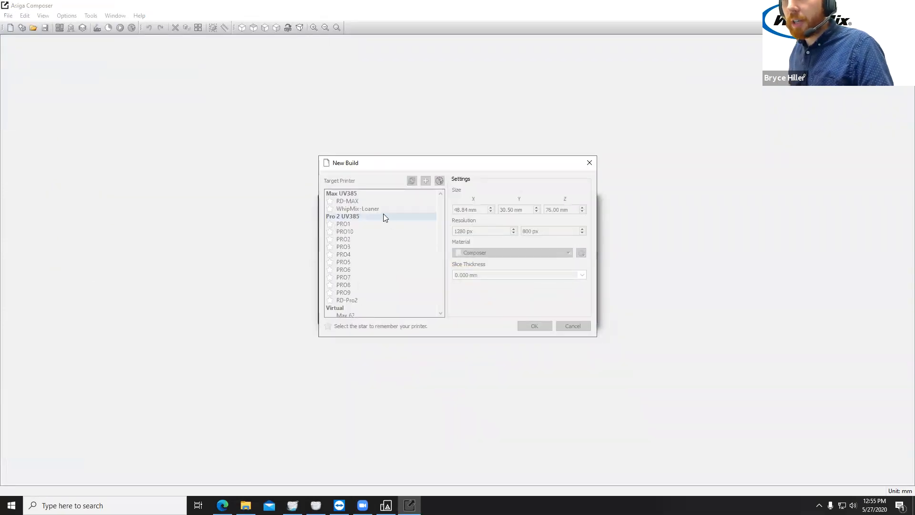
{"action": "left_click", "coordinate": [490, 253]}
{"action": "left_click", "coordinate": [499, 290]}
{"action": "left_click", "coordinate": [533, 326]}
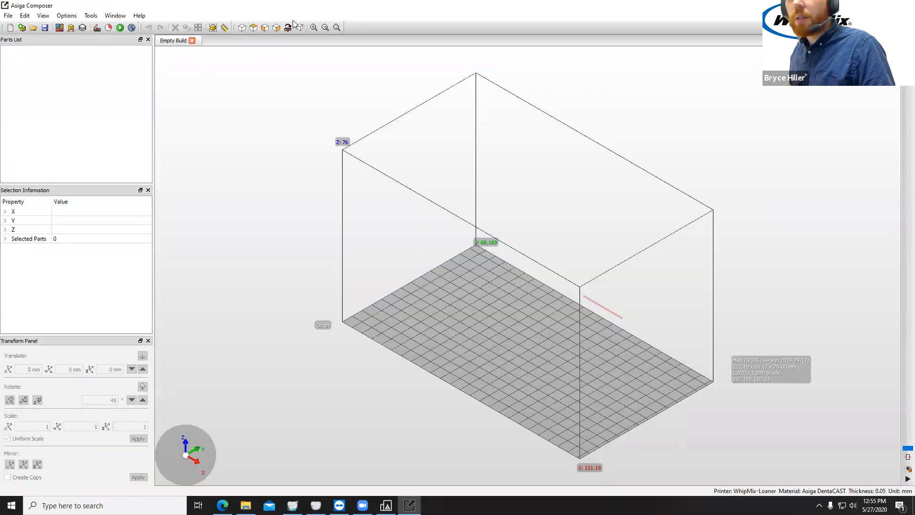
{"action": "left_click", "coordinate": [254, 28]}
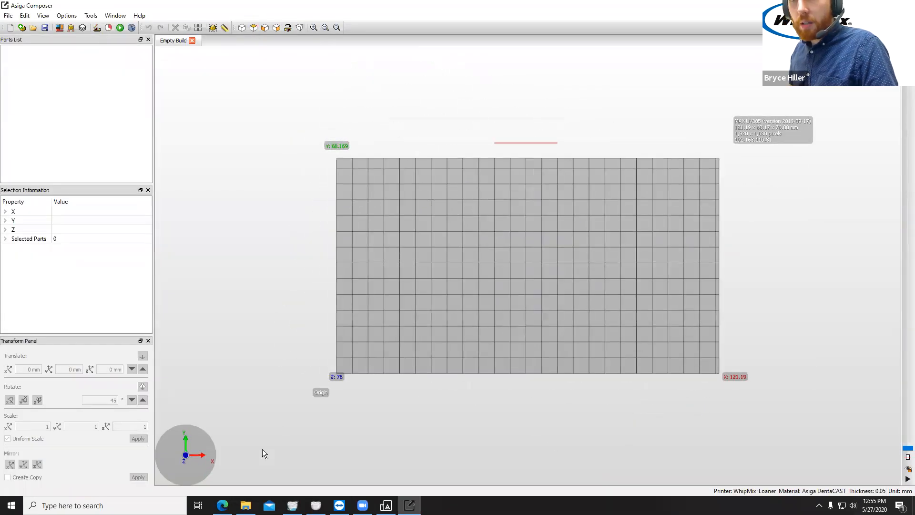
Step: Switch to File Explorer and copy the full path of the Arch_Teeth_0 folder
{"action": "left_click", "coordinate": [246, 505]}
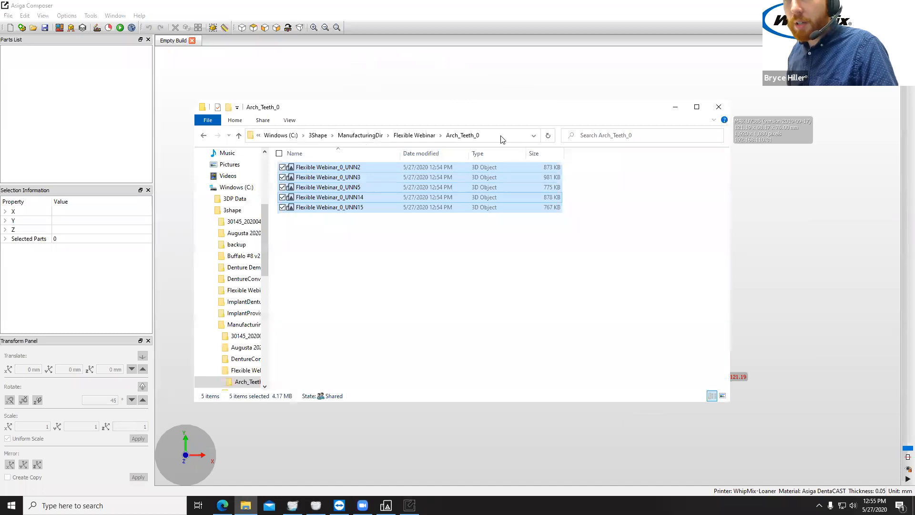
{"action": "left_click", "coordinate": [502, 136]}
{"action": "key", "text": "ctrl+c"}
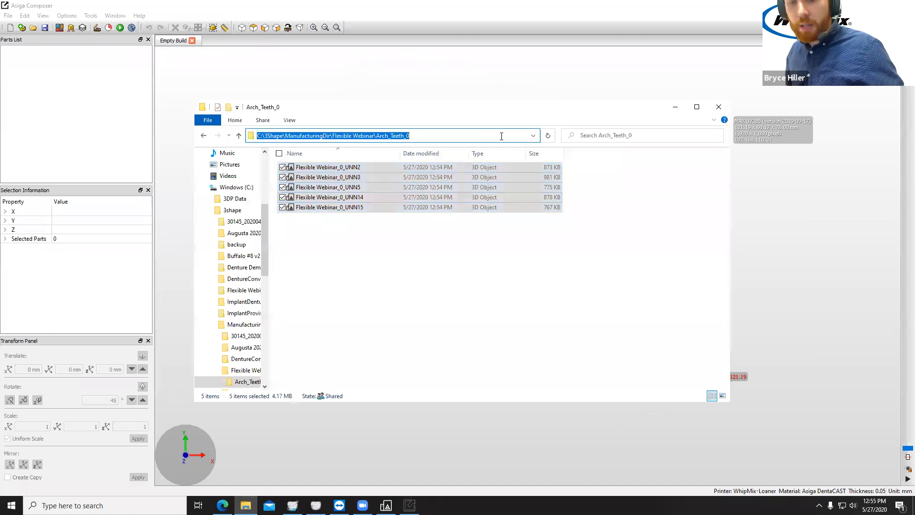
Step: Add the five tooth files from C:\3Shape\ManufacturingDir\Flexible Webinar\Arch_Teeth_0 to the Asiga Composer build with automatic placement
{"action": "left_click", "coordinate": [409, 25]}
{"action": "left_click", "coordinate": [22, 27]}
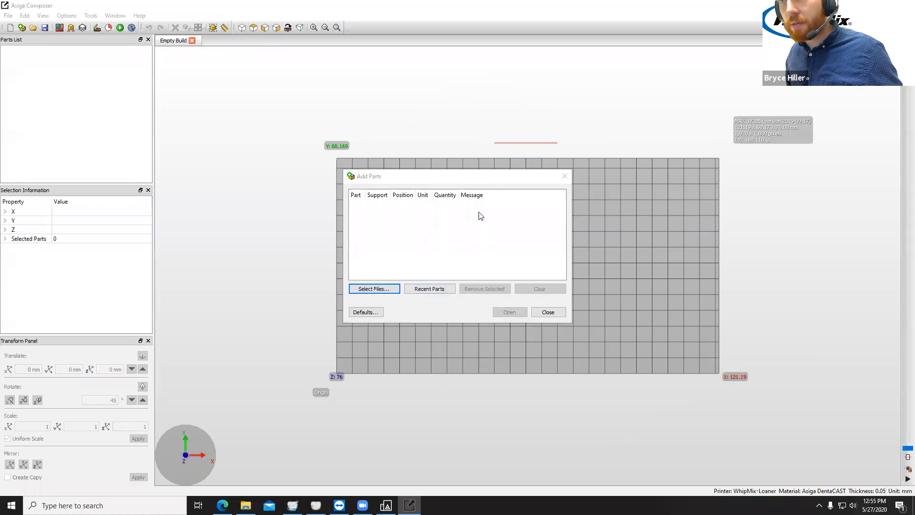
{"action": "key", "text": "Return"}
{"action": "left_click", "coordinate": [506, 210]}
{"action": "key", "text": "ctrl+v"}
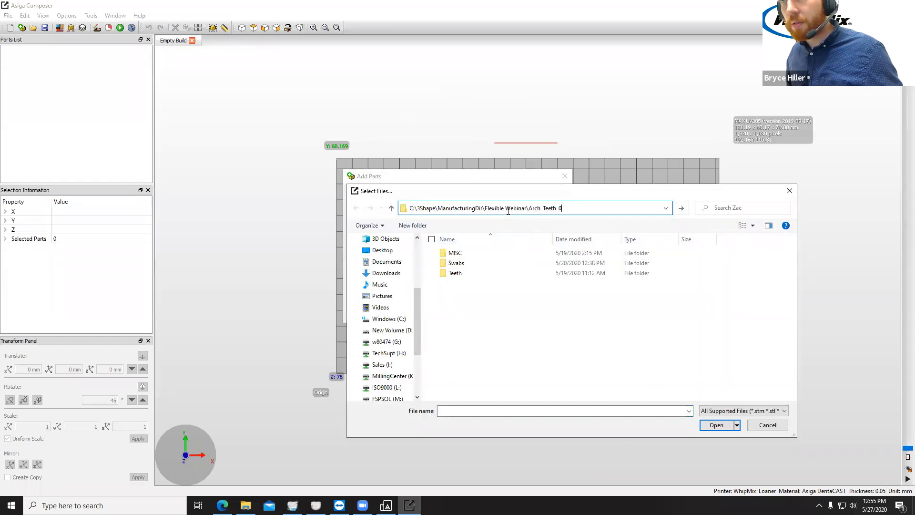
{"action": "key", "text": "Return"}
{"action": "left_click_drag", "start_coordinate": [524, 310], "coordinate": [496, 253]}
{"action": "left_click", "coordinate": [718, 425]}
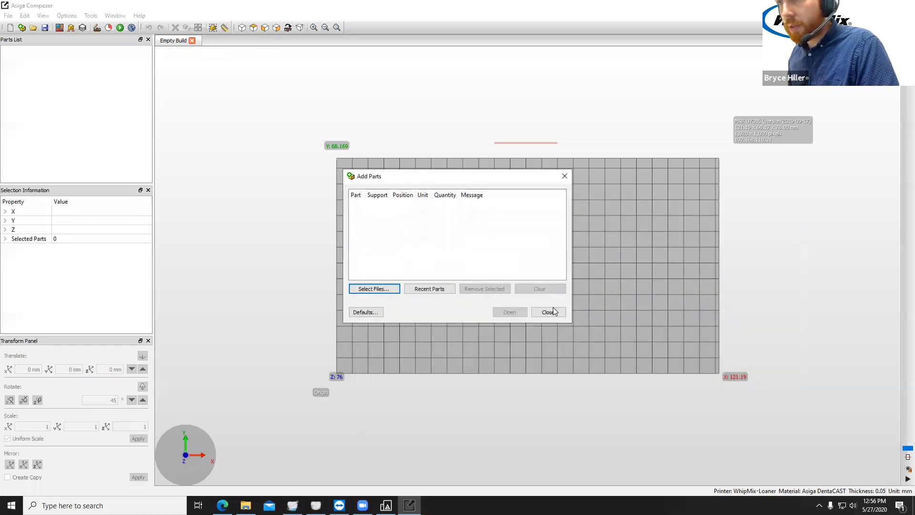
{"action": "left_click", "coordinate": [523, 314]}
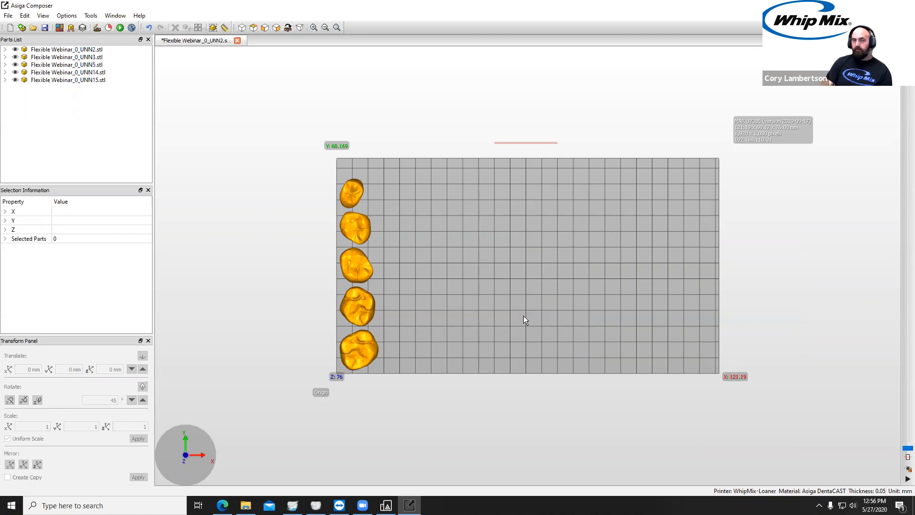
Step: Undo adding the five automatically placed teeth to the build
{"action": "middle_click_drag", "start_coordinate": [513, 312], "coordinate": [530, 270]}
{"action": "key", "text": "ctrl+n"}
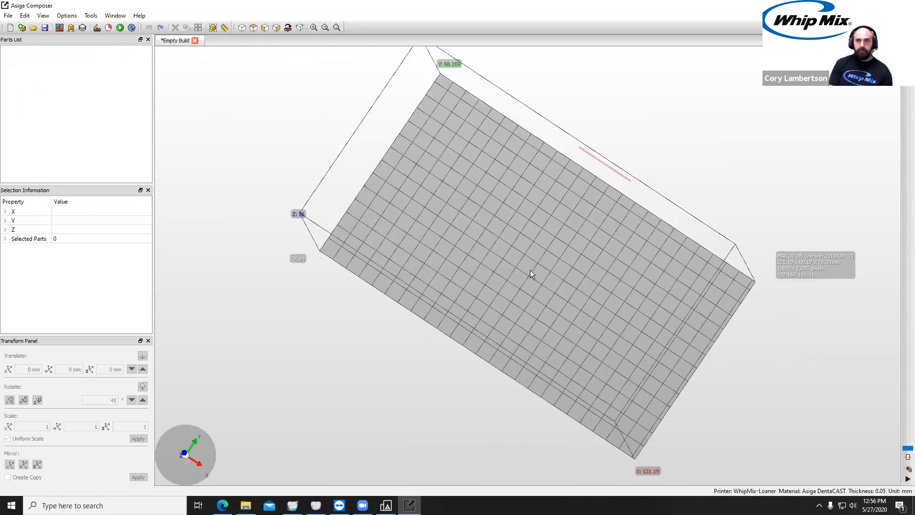
Step: Set the default positioning for added parts to As File, keeping mm as the unit and a quantity of 1
{"action": "left_click", "coordinate": [22, 27]}
{"action": "left_click", "coordinate": [392, 288]}
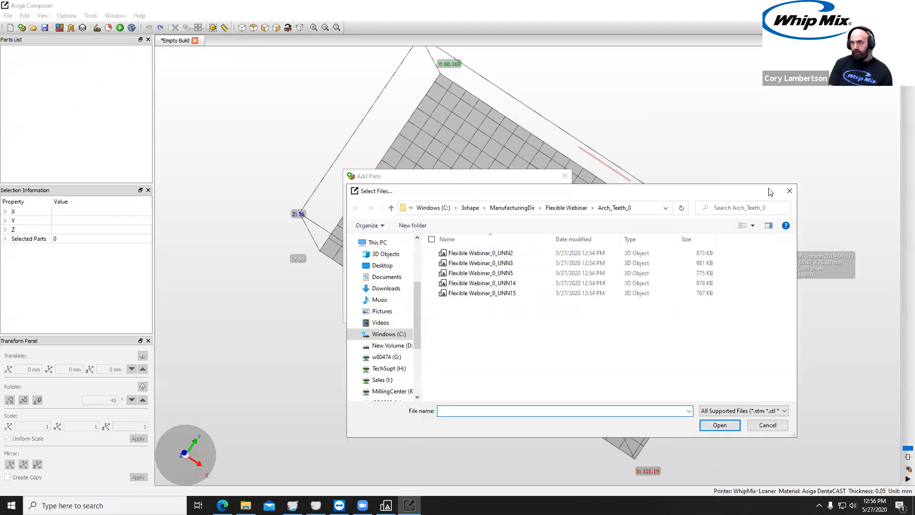
{"action": "left_click", "coordinate": [789, 191]}
{"action": "left_click", "coordinate": [370, 314]}
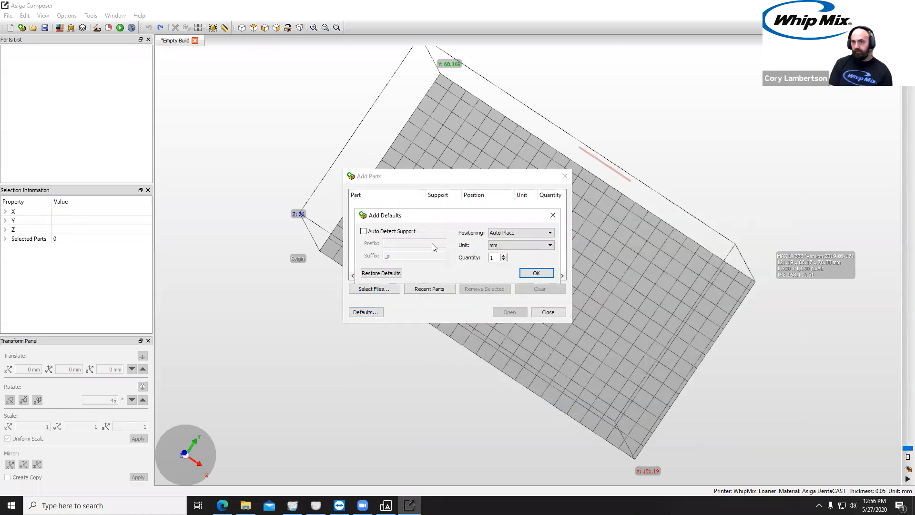
{"action": "left_click", "coordinate": [502, 234]}
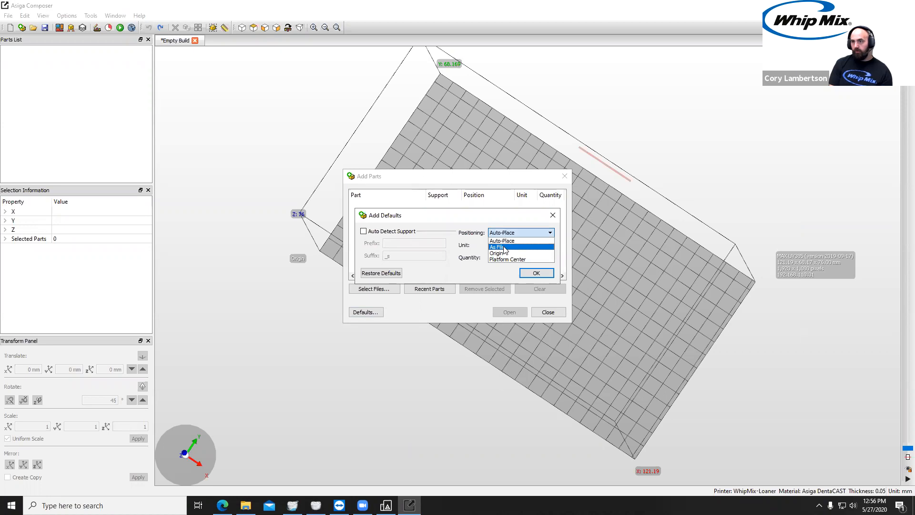
{"action": "left_click", "coordinate": [504, 247]}
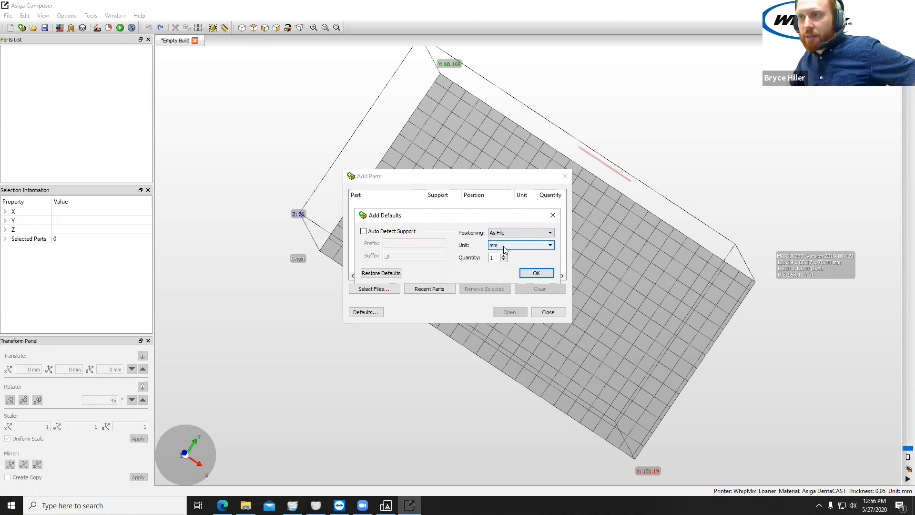
{"action": "left_click", "coordinate": [529, 277]}
Step: Add the five Flexible Webinar tooth files (UNN2, UNN3, UNN5, UNN14, UNN15) from Arch_Teeth_0 to the build with As File positioning
{"action": "left_click", "coordinate": [377, 288]}
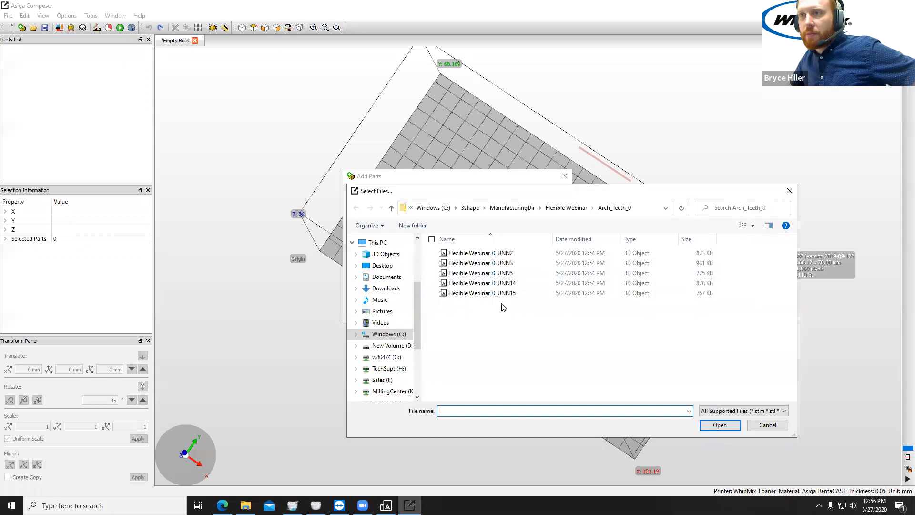
{"action": "left_click_drag", "start_coordinate": [501, 306], "coordinate": [462, 248]}
{"action": "left_click", "coordinate": [719, 424]}
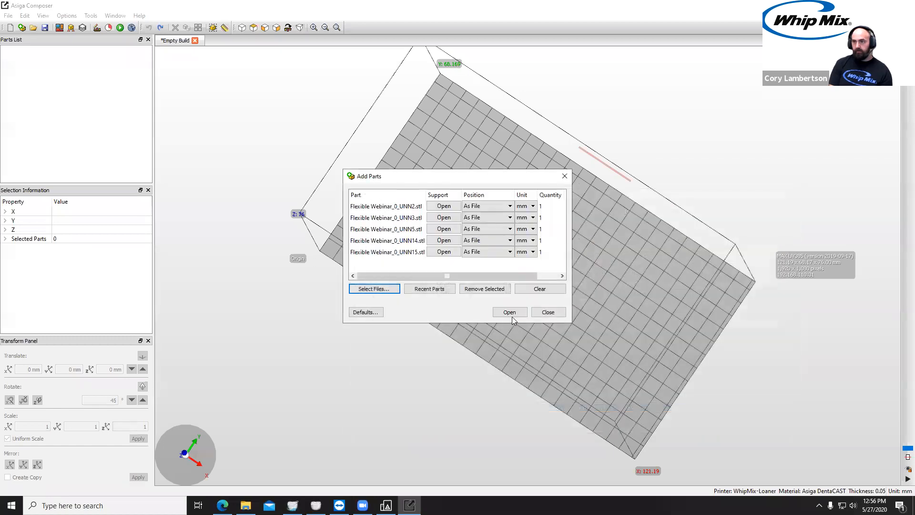
{"action": "left_click", "coordinate": [513, 310]}
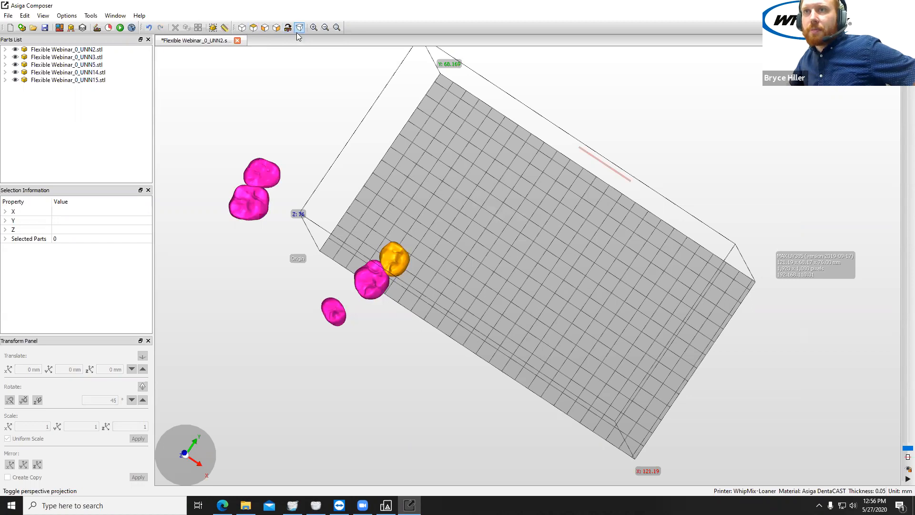
Step: Select teeth UNN2 and UNN3 together in top view and move them onto the platform at about X 60–73, Y 26–46 mm
{"action": "left_click", "coordinate": [212, 27]}
{"action": "left_click_drag", "start_coordinate": [431, 285], "coordinate": [352, 253]}
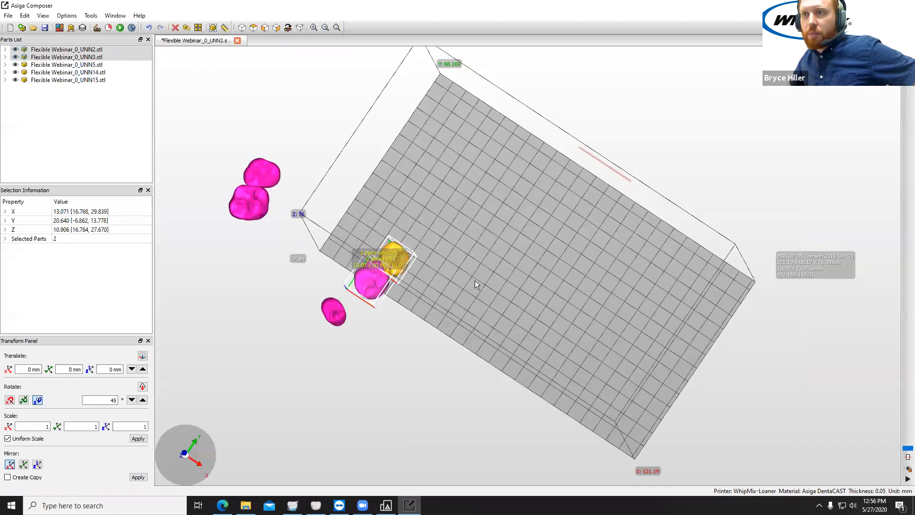
{"action": "left_click", "coordinate": [253, 27]}
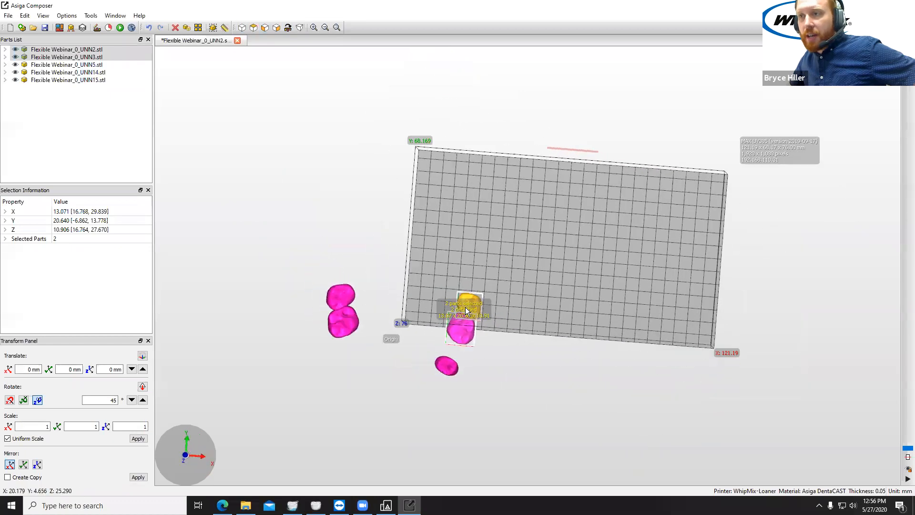
{"action": "left_click_drag", "start_coordinate": [480, 306], "coordinate": [585, 235]}
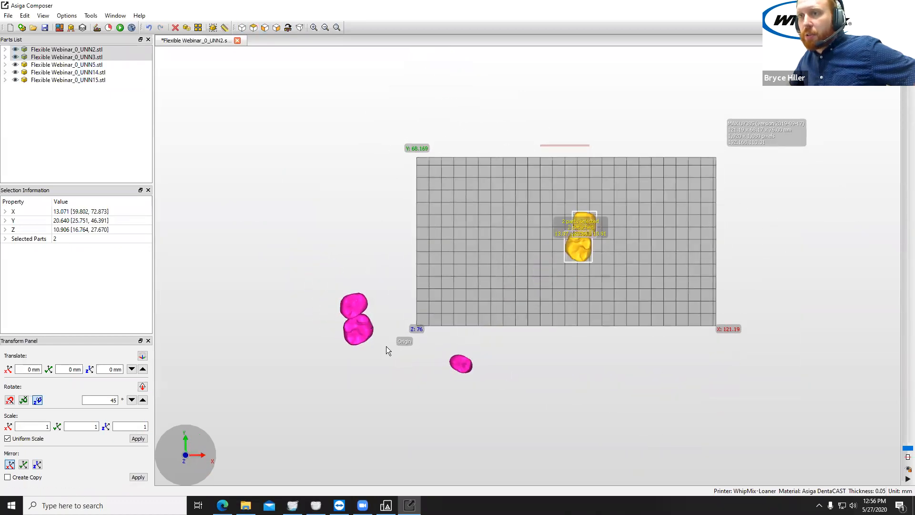
Step: Select teeth UNN14 and UNN15 together and move them onto the platform at about X 19–33, Y 26–47 mm
{"action": "middle_click_drag", "start_coordinate": [387, 347], "coordinate": [375, 333]}
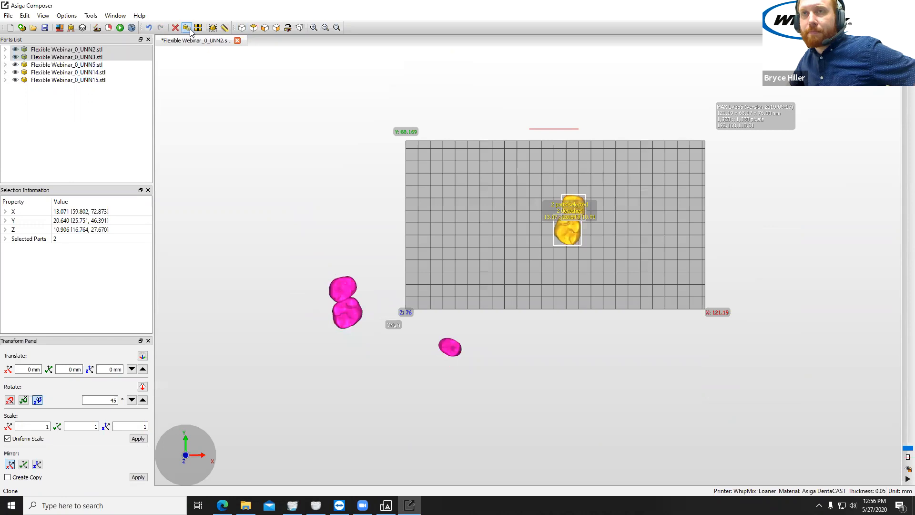
{"action": "left_click", "coordinate": [212, 28]}
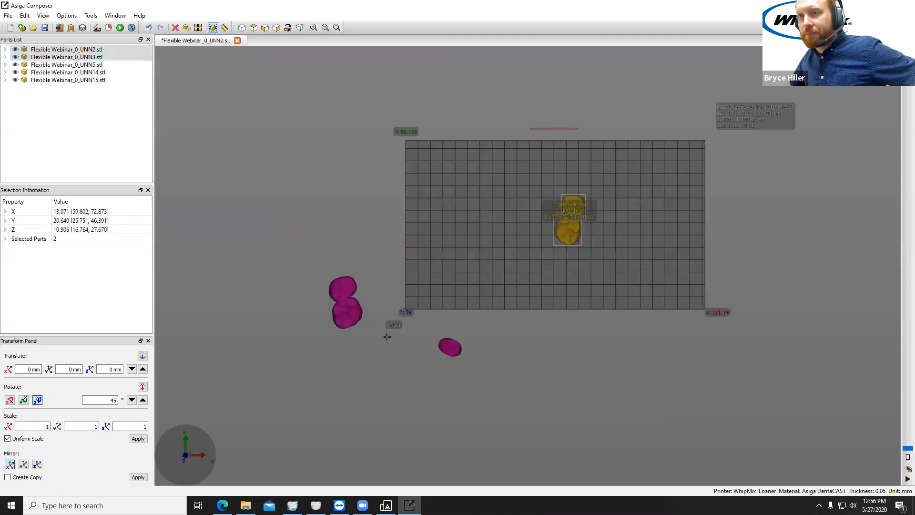
{"action": "left_click_drag", "start_coordinate": [387, 336], "coordinate": [317, 263]}
{"action": "left_click_drag", "start_coordinate": [350, 306], "coordinate": [475, 223]}
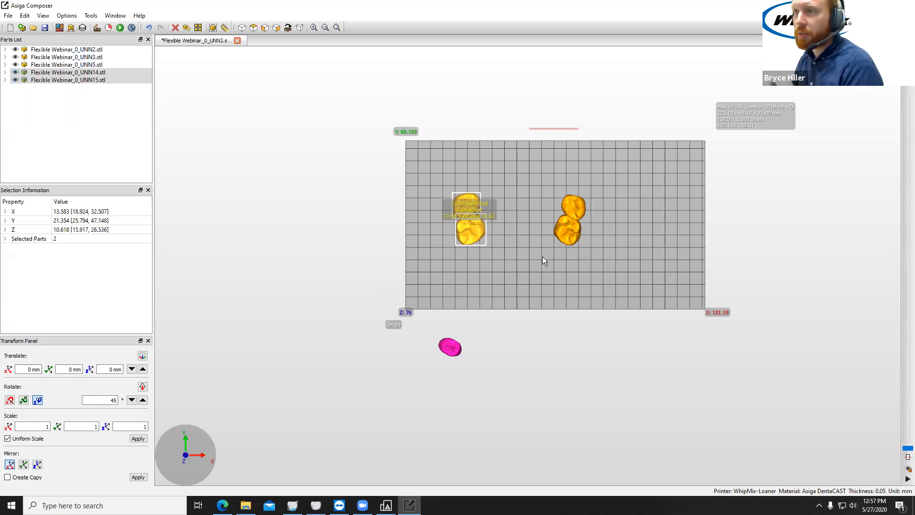
{"action": "scroll", "coordinate": [577, 258], "scroll_direction": "up", "scroll_amount": 3}
{"action": "right_click_drag", "start_coordinate": [584, 262], "coordinate": [434, 215]}
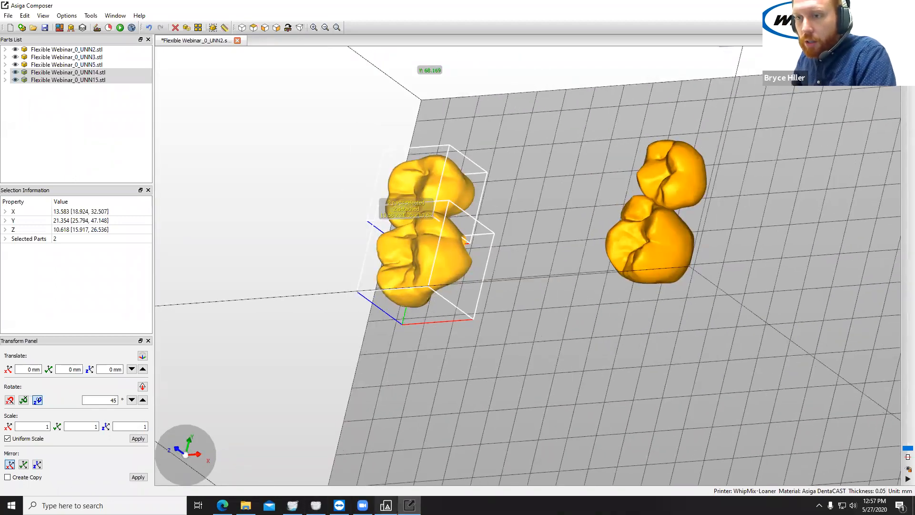
Step: Switch to 3Shape Dental Manager to show the Flexible Webinar order, and bring up the Zoom meeting
{"action": "left_click", "coordinate": [292, 505]}
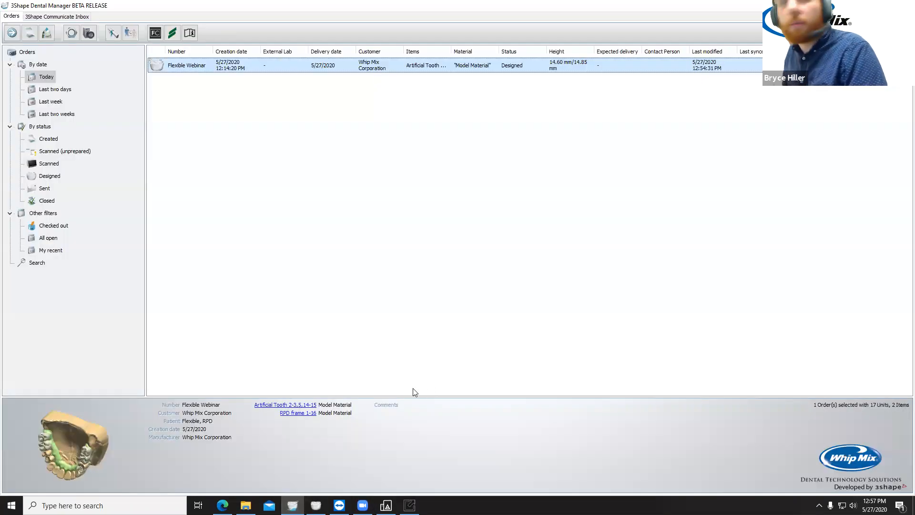
{"action": "left_click", "coordinate": [362, 505]}
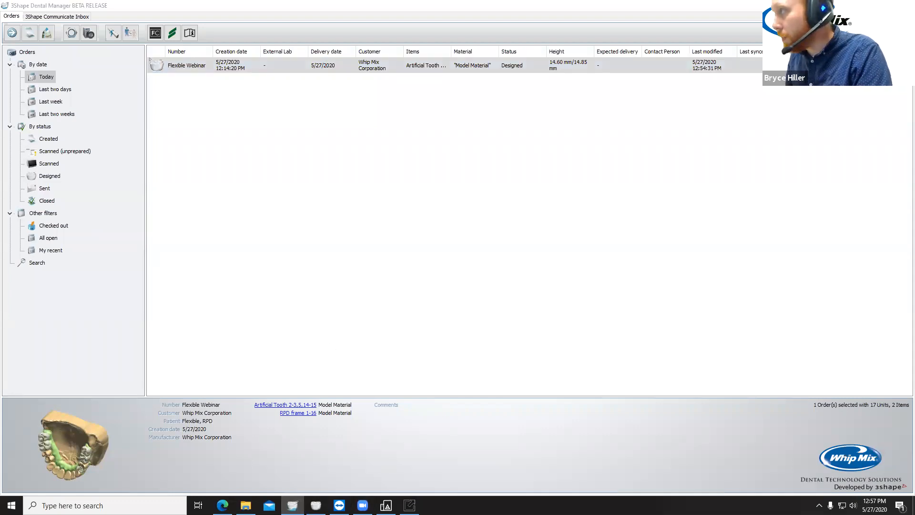